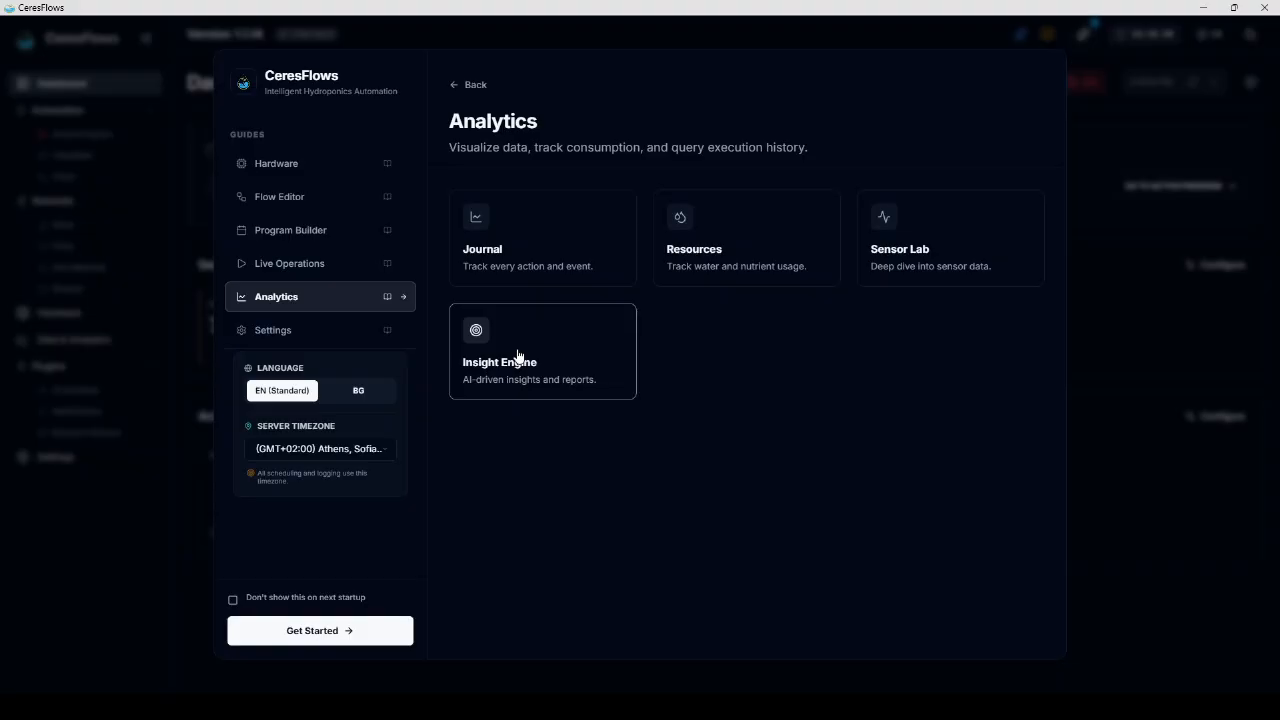
Step: Open the Insight Engine guide in the Analytics section and read through its Criteria Builder documentation
{"action": "left_click", "coordinate": [518, 355]}
{"action": "scroll", "coordinate": [598, 414], "scroll_direction": "down", "scroll_amount": 10}
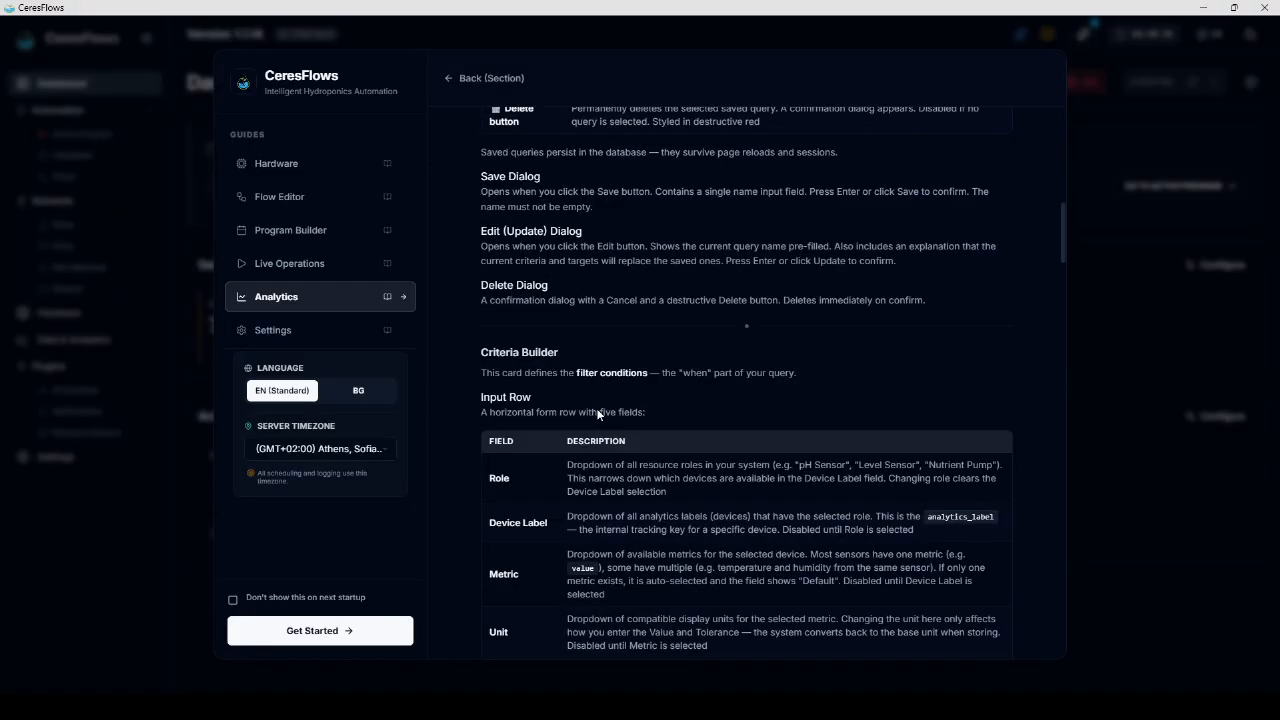
{"action": "scroll", "coordinate": [598, 414], "scroll_direction": "down", "scroll_amount": 5}
Step: Preview the guide in BG, return the language to EN (Standard), and browse the server timezone options without changing the timezone
{"action": "left_click", "coordinate": [360, 392]}
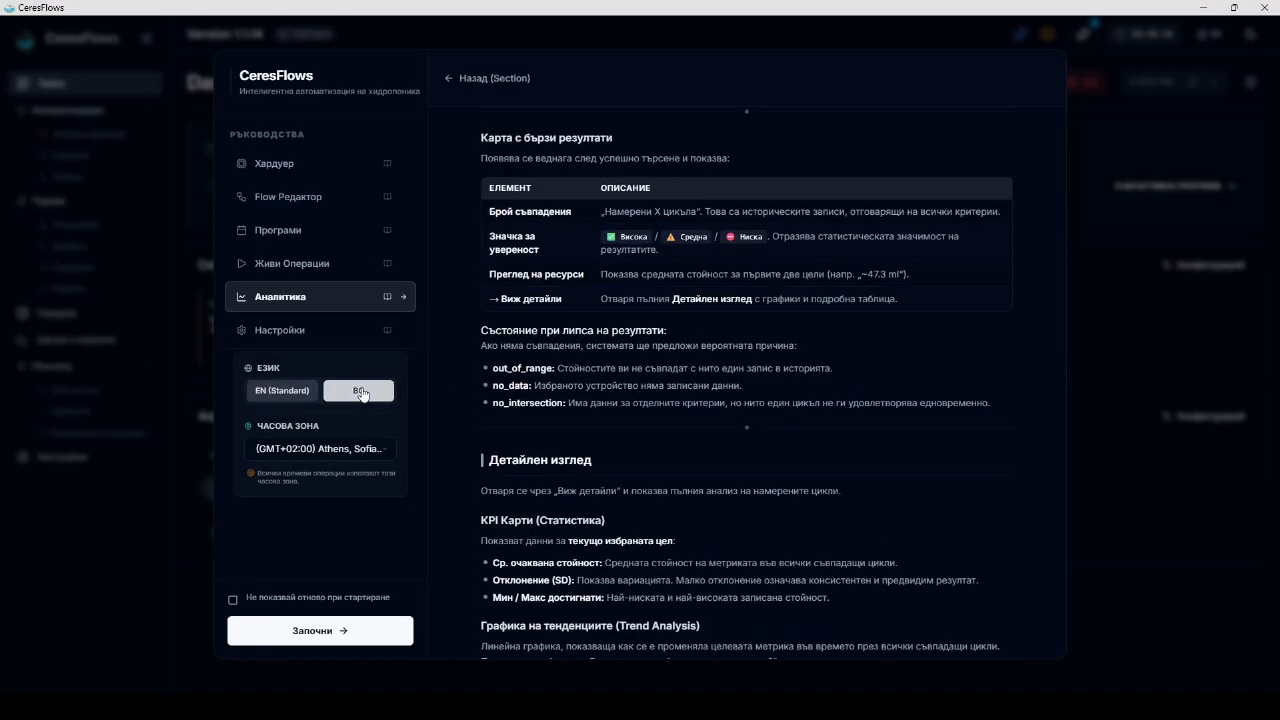
{"action": "left_click", "coordinate": [286, 392]}
{"action": "left_click", "coordinate": [340, 452]}
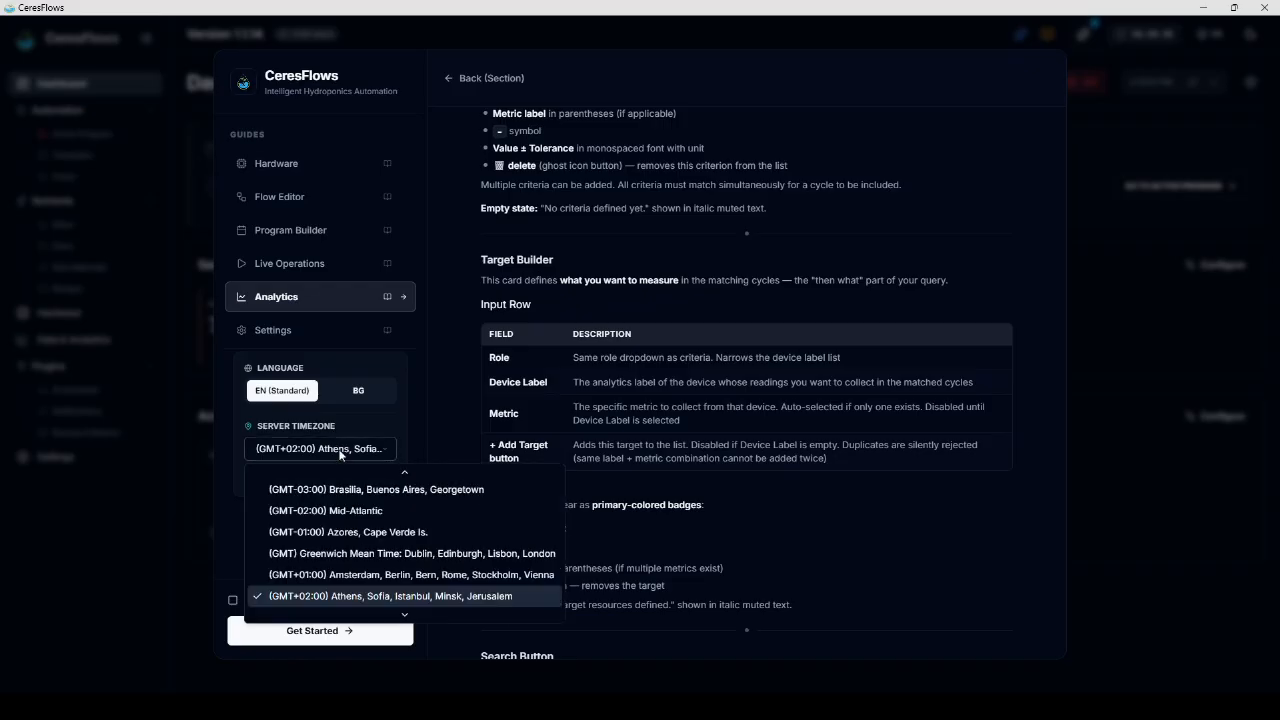
{"action": "scroll", "coordinate": [343, 530], "scroll_direction": "down", "scroll_amount": 6}
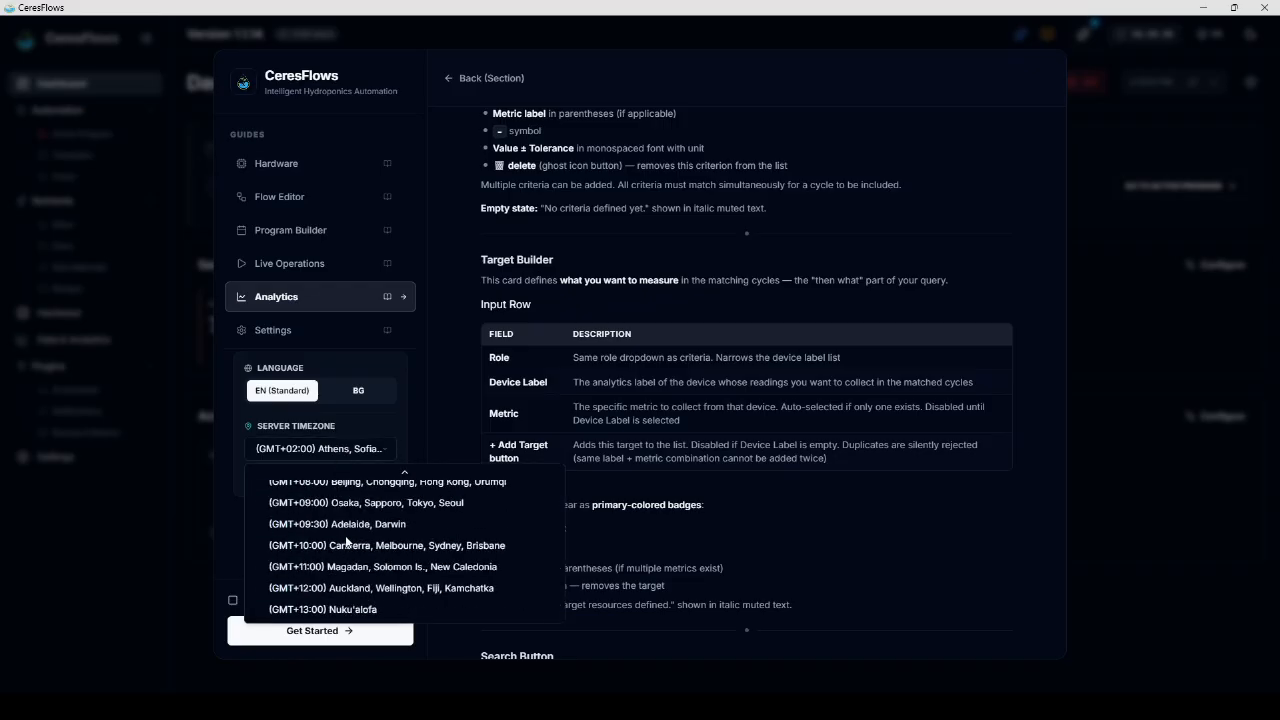
{"action": "scroll", "coordinate": [345, 538], "scroll_direction": "up", "scroll_amount": 6}
{"action": "left_click", "coordinate": [349, 513]}
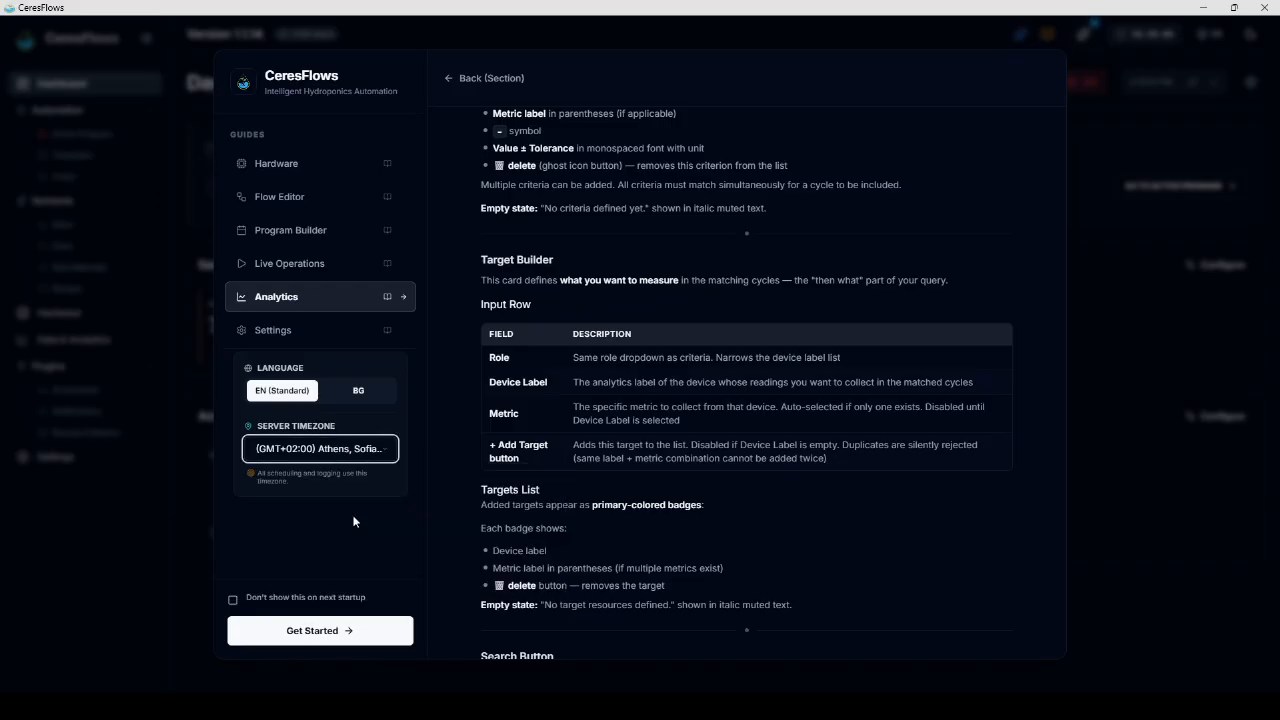
Step: Set the welcome window not to show on next startup, view the Hardware guides, and proceed to the dashboard
{"action": "left_click", "coordinate": [233, 600]}
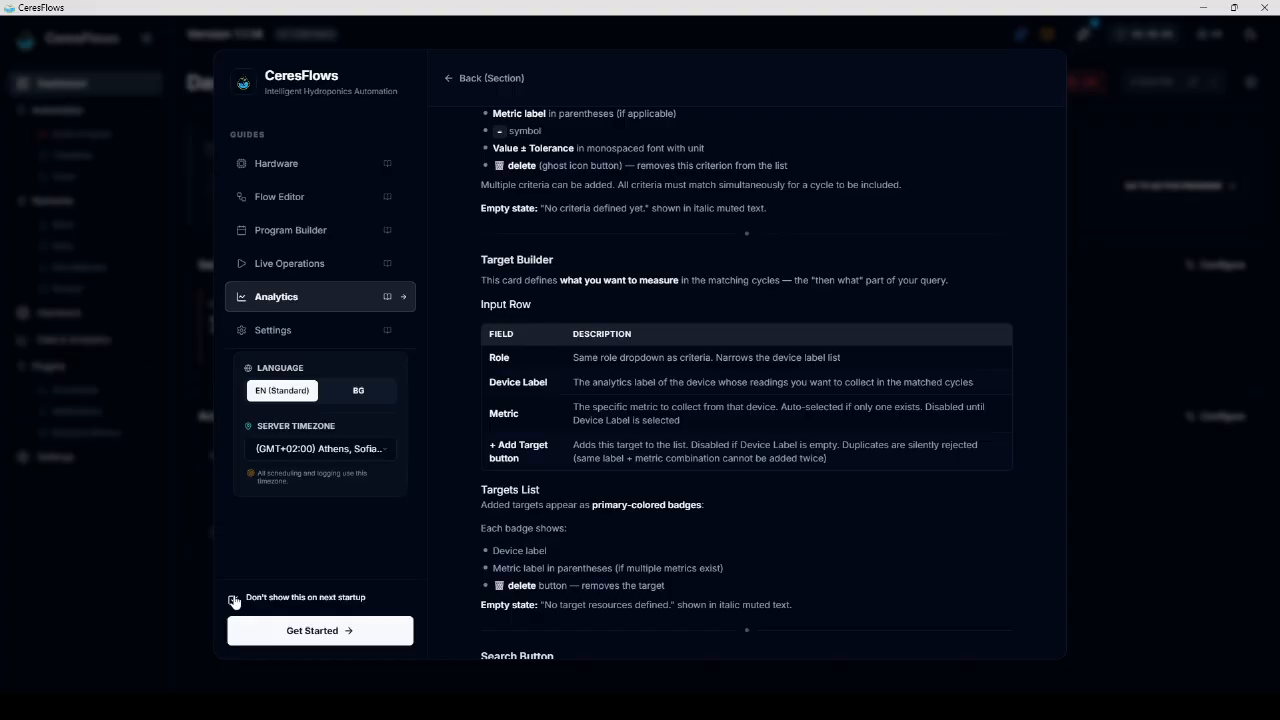
{"action": "scroll", "coordinate": [441, 448], "scroll_direction": "down", "scroll_amount": 5}
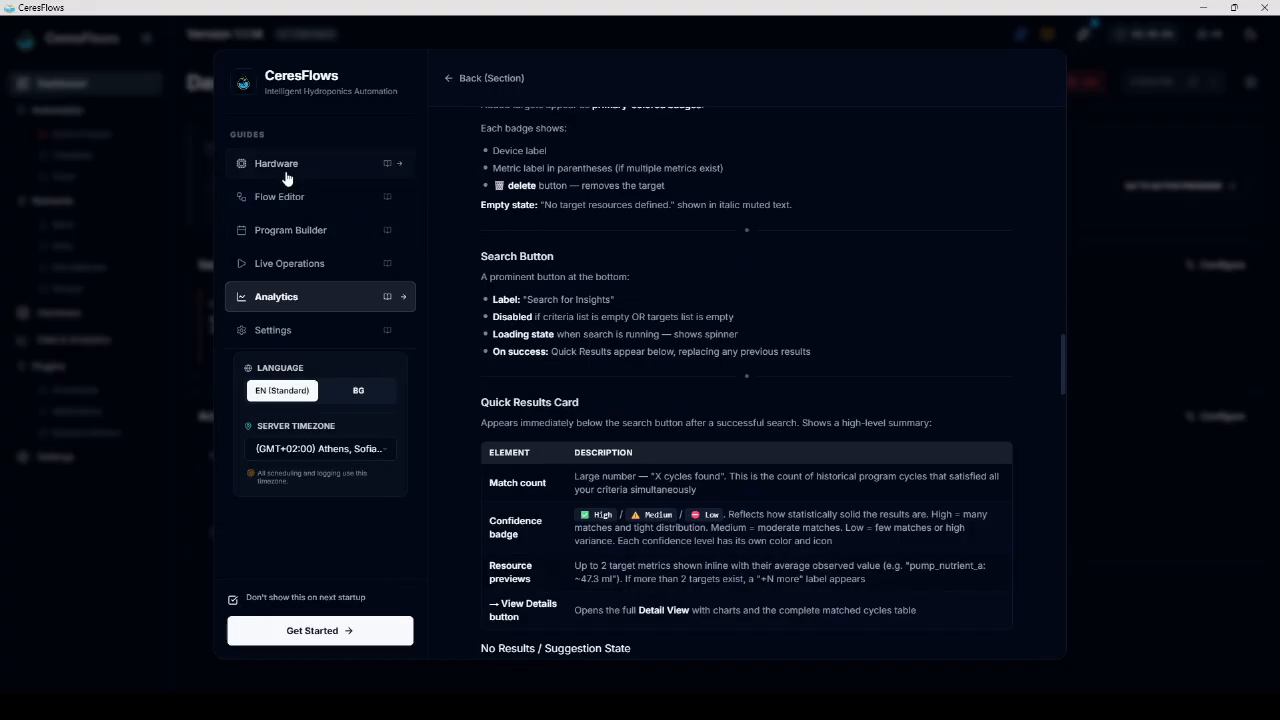
{"action": "left_click", "coordinate": [290, 163]}
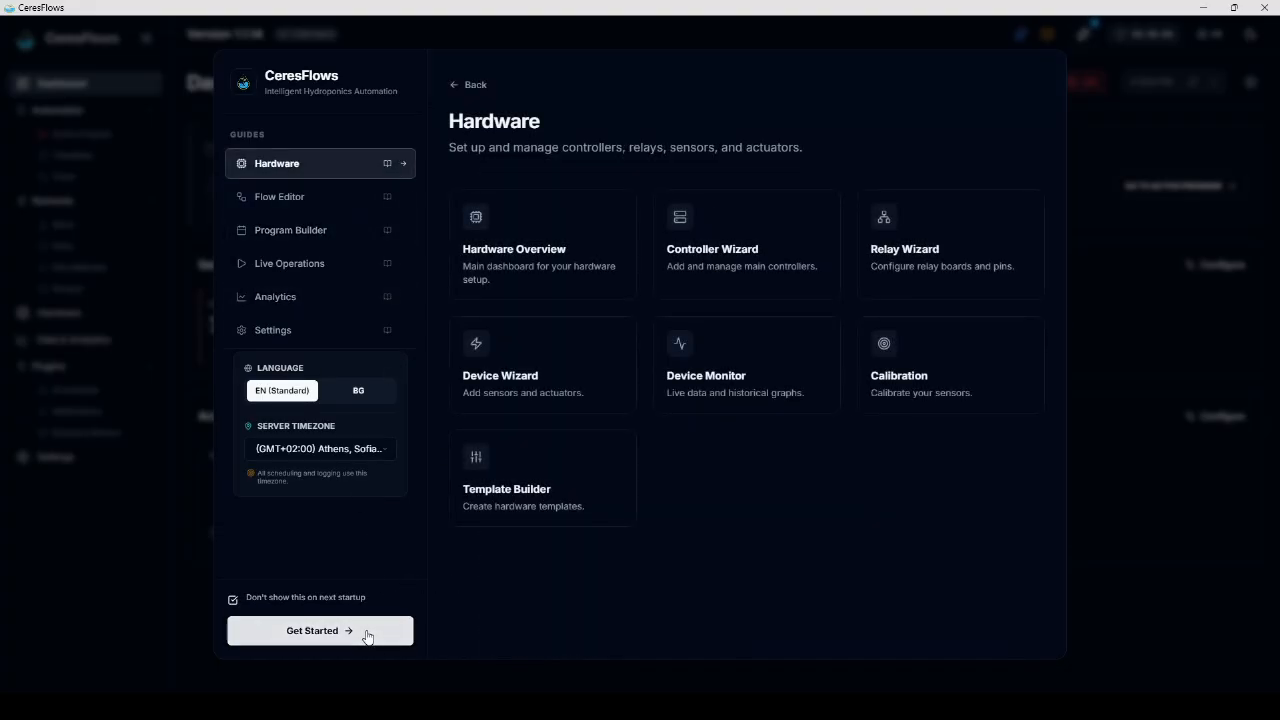
{"action": "left_click", "coordinate": [366, 634]}
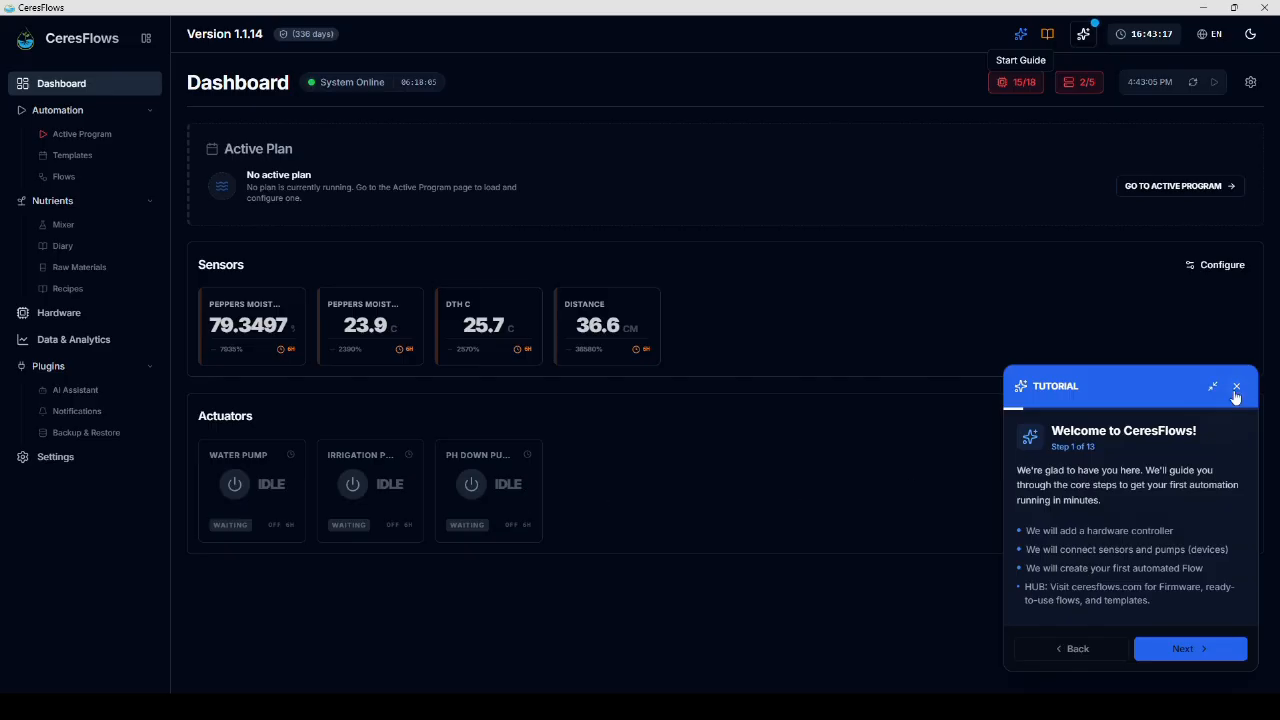
Step: Dismiss the welcome tutorial and open the Hardware dashboard
{"action": "left_click", "coordinate": [1235, 392]}
{"action": "left_click", "coordinate": [56, 318]}
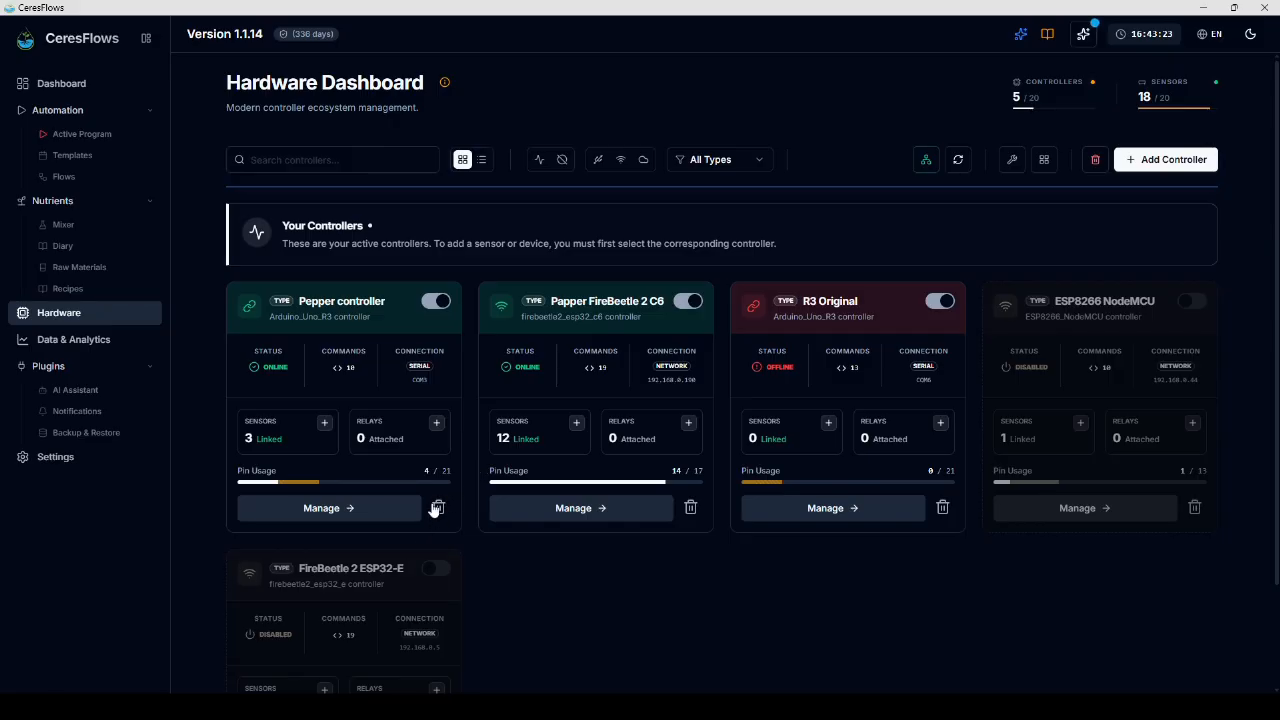
Step: Preview the controllers as a list, return to the grid, and try the offline and online status filters, clearing each one
{"action": "left_click", "coordinate": [484, 160]}
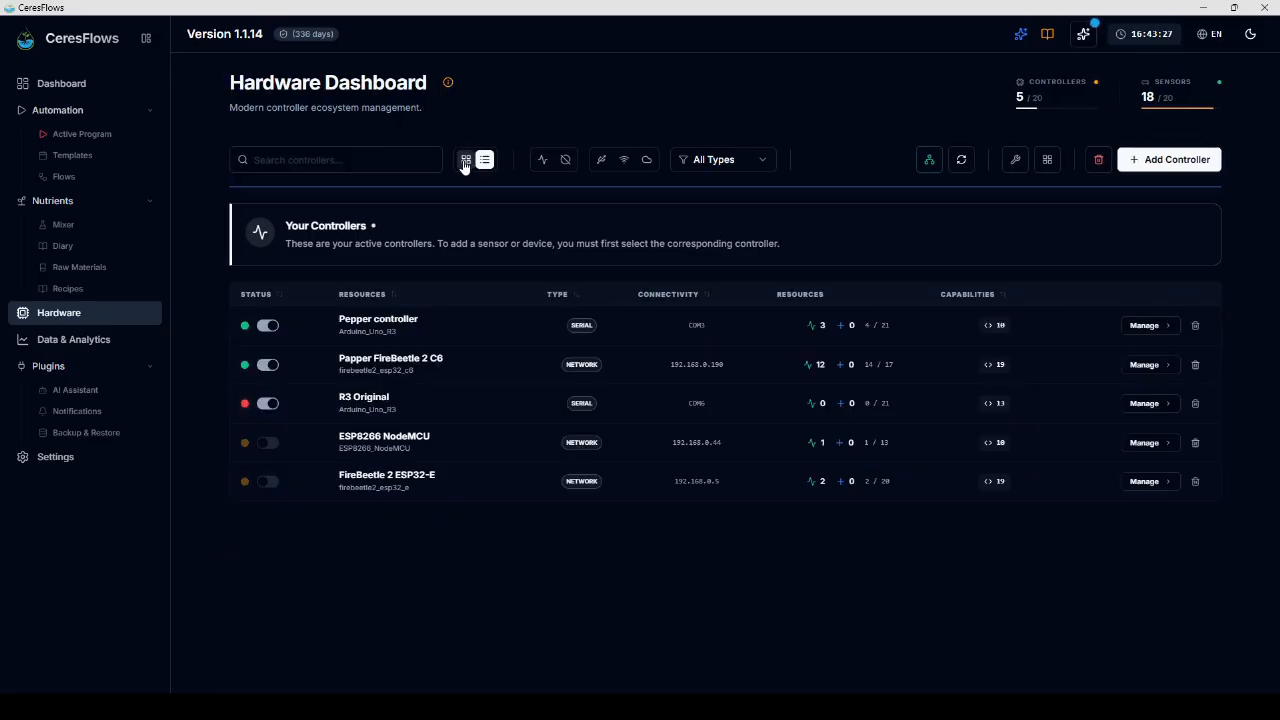
{"action": "left_click", "coordinate": [465, 161]}
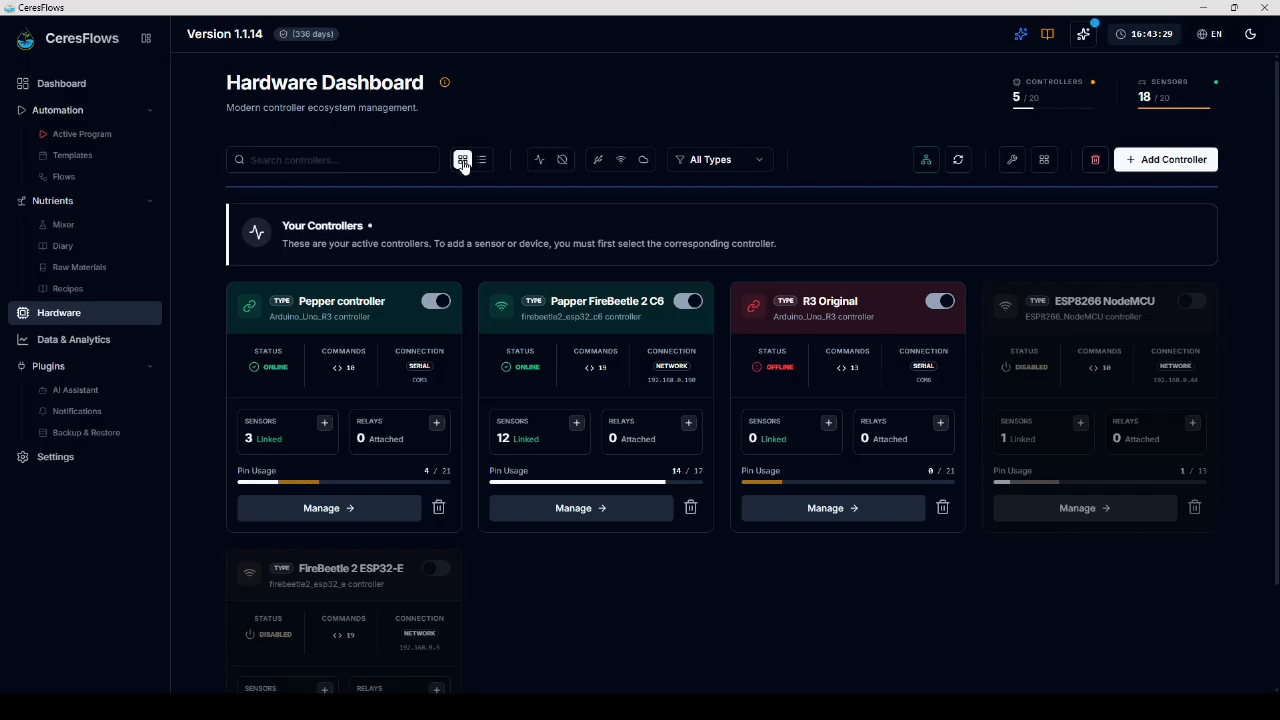
{"action": "left_click", "coordinate": [562, 161]}
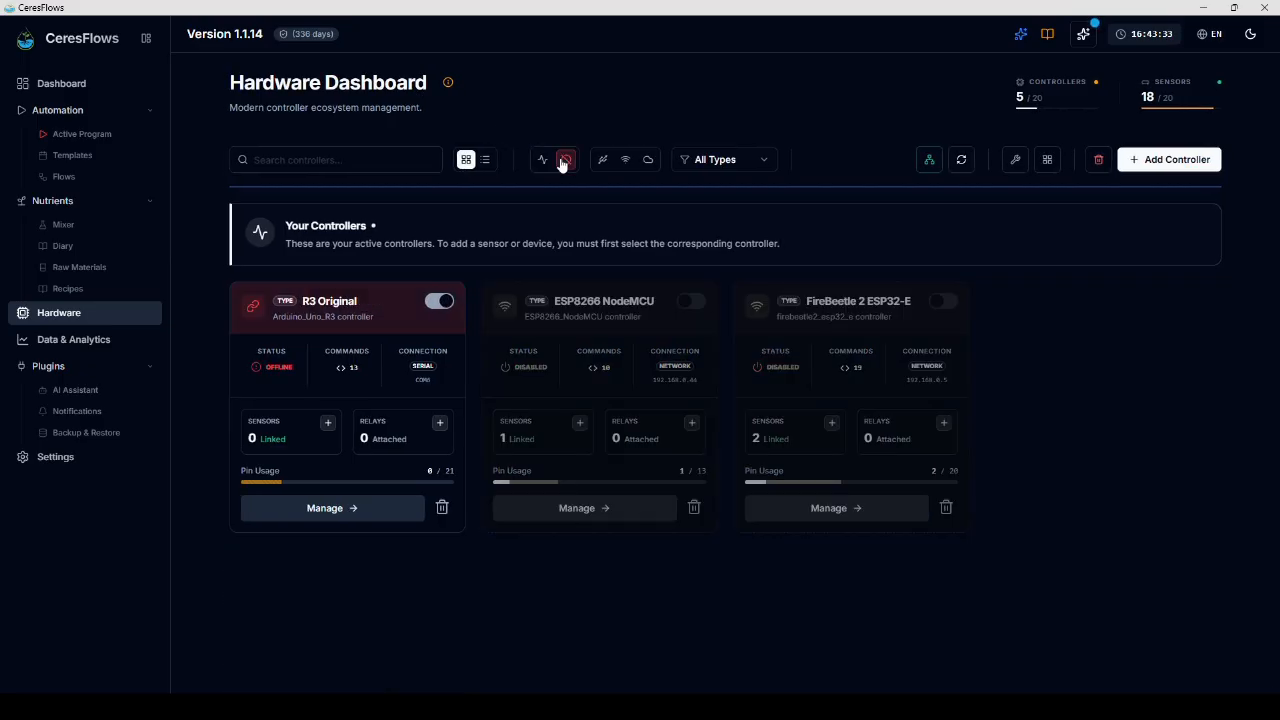
{"action": "left_click", "coordinate": [563, 162]}
{"action": "left_click", "coordinate": [542, 161]}
{"action": "left_click", "coordinate": [542, 162]}
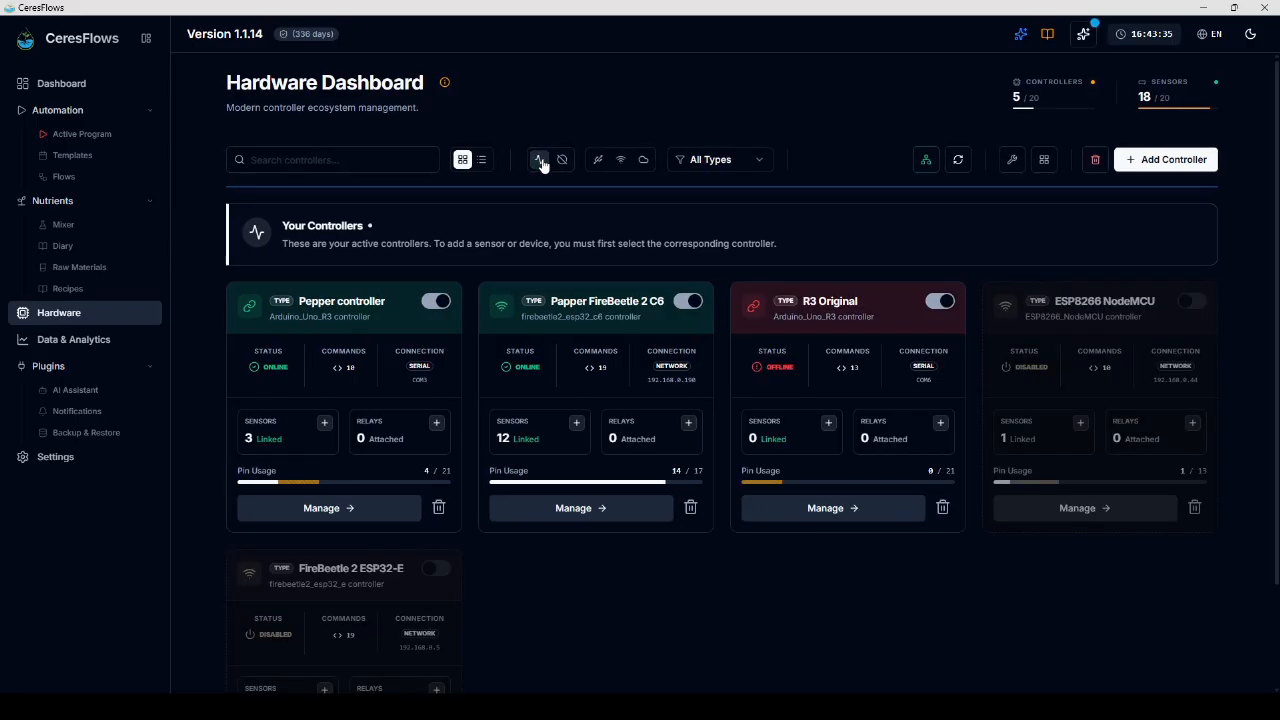
Step: Try the serial, network and cloud connection filters, clear them, and view the controller type options, keeping All Types
{"action": "left_click", "coordinate": [598, 161]}
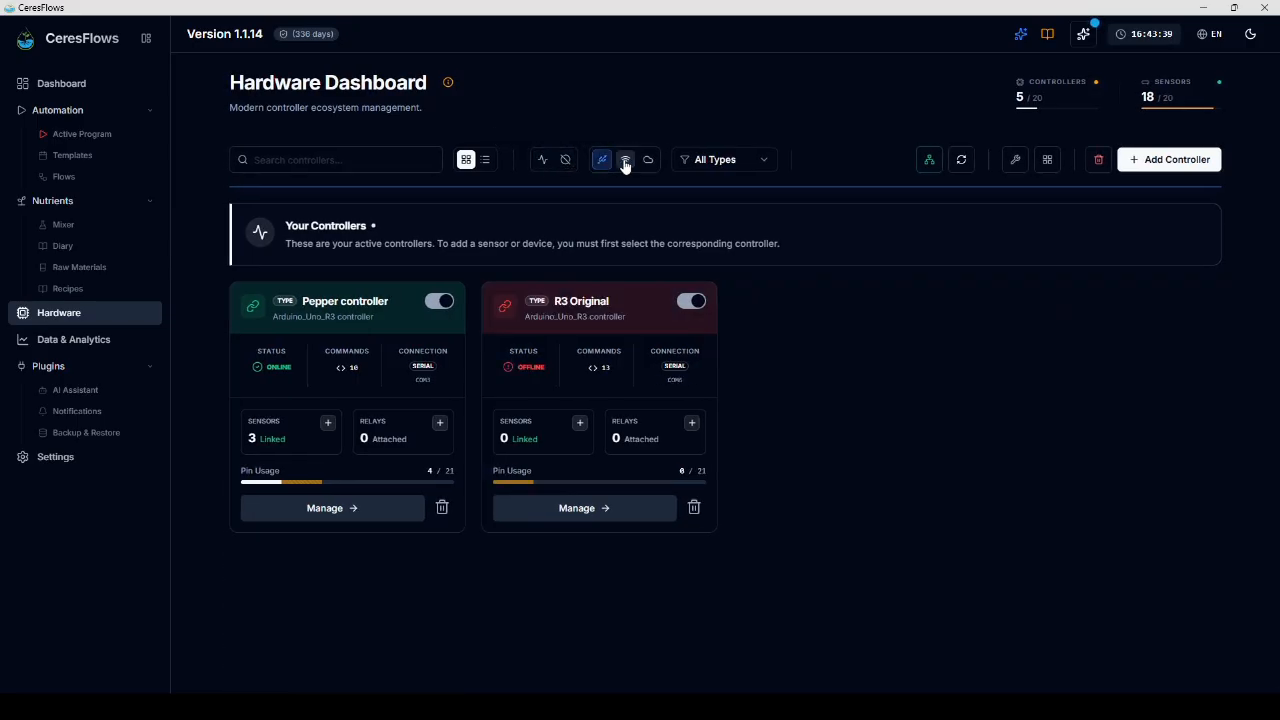
{"action": "left_click", "coordinate": [624, 162]}
{"action": "left_click", "coordinate": [647, 162]}
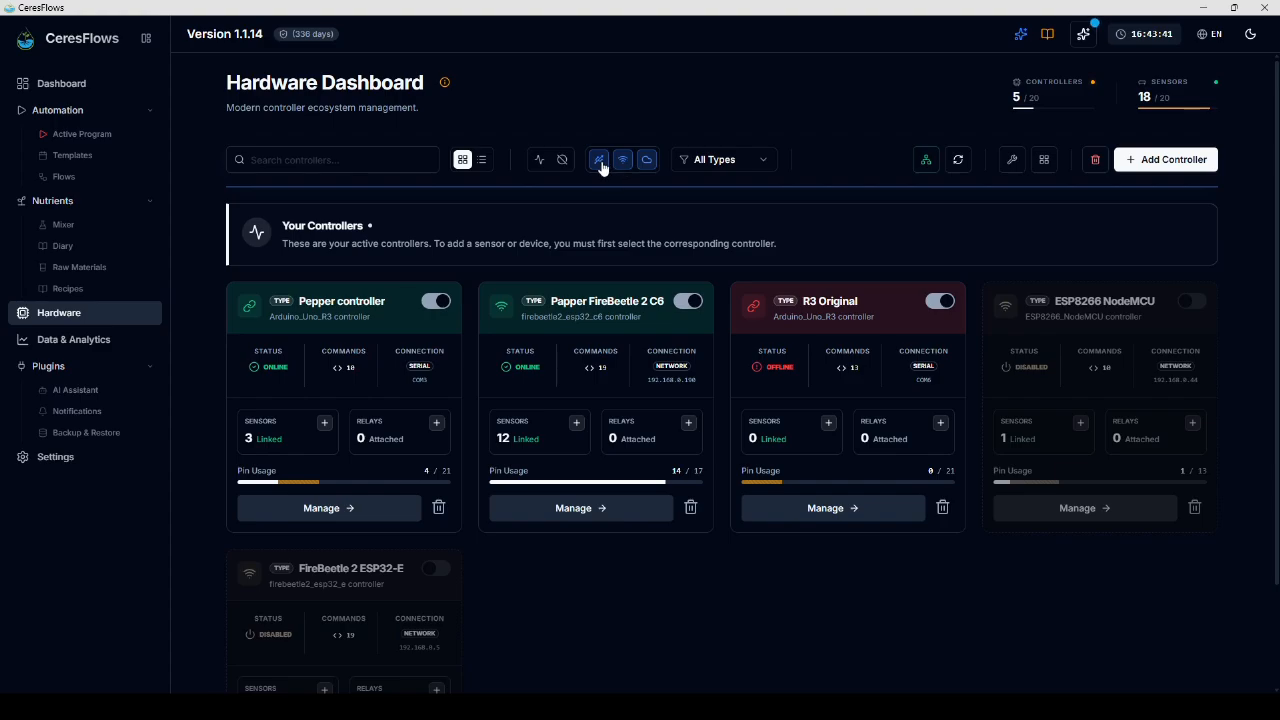
{"action": "left_click", "coordinate": [601, 163]}
{"action": "left_click", "coordinate": [624, 163]}
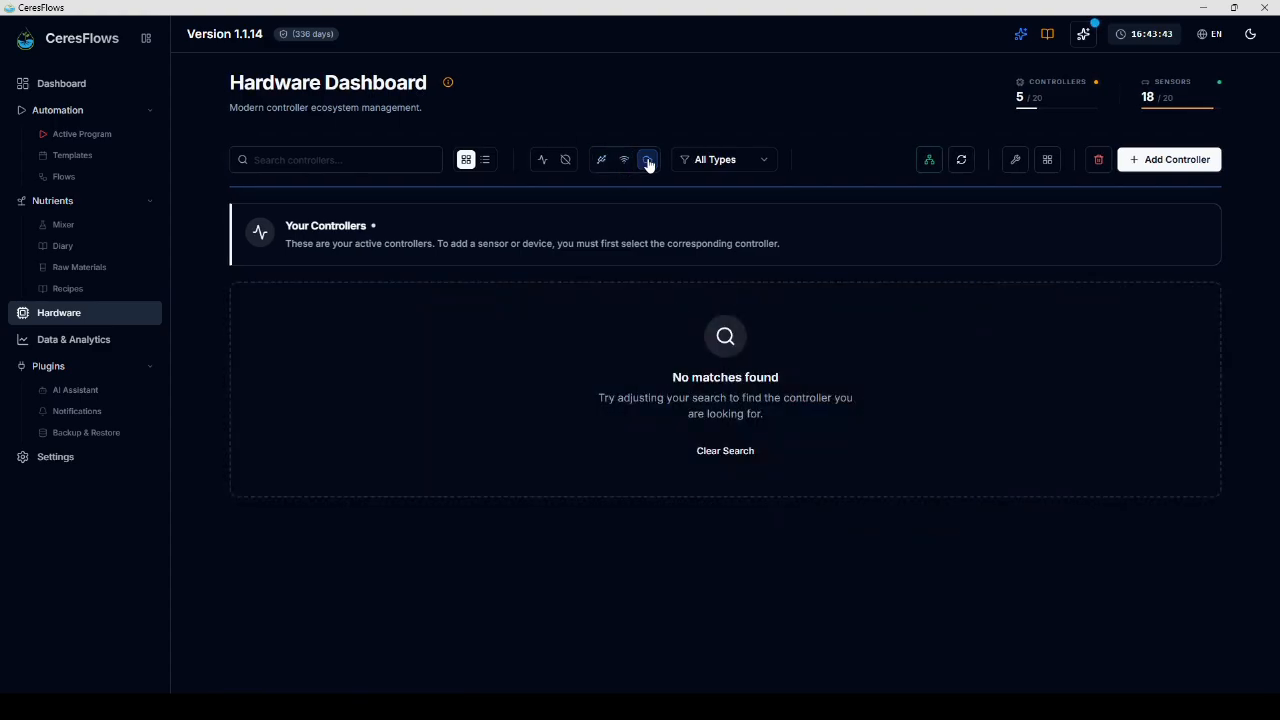
{"action": "left_click", "coordinate": [648, 163]}
{"action": "left_click", "coordinate": [756, 162]}
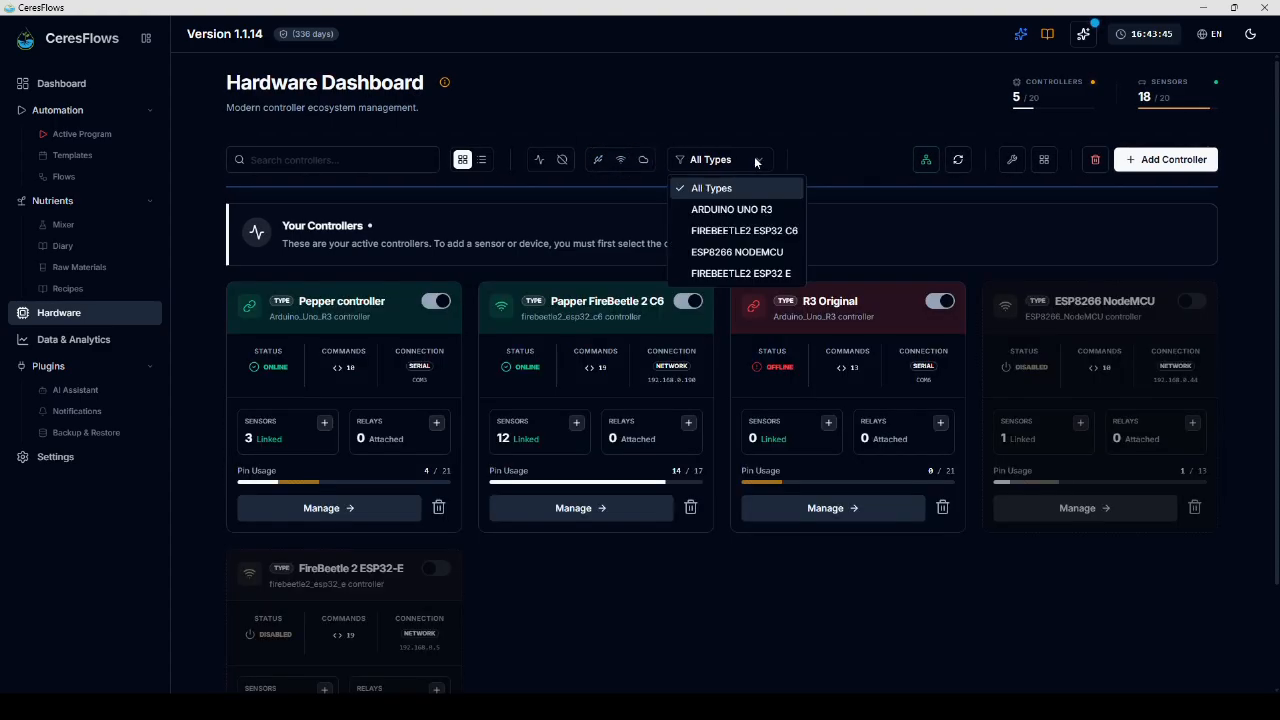
{"action": "left_click", "coordinate": [1002, 119]}
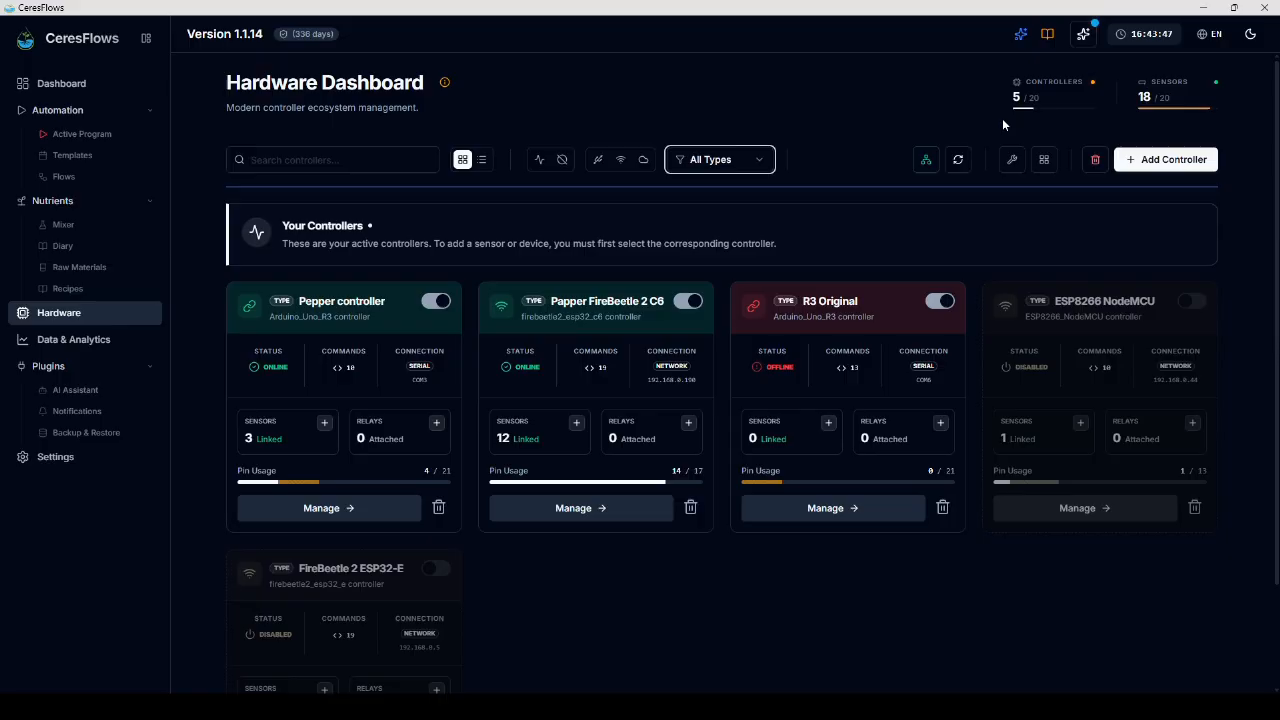
Step: Open the Device Inventory from the sensor counter, look through the registered devices, and close it
{"action": "left_click", "coordinate": [1160, 91]}
{"action": "scroll", "coordinate": [863, 324], "scroll_direction": "down", "scroll_amount": 3}
{"action": "scroll", "coordinate": [863, 324], "scroll_direction": "up", "scroll_amount": 3}
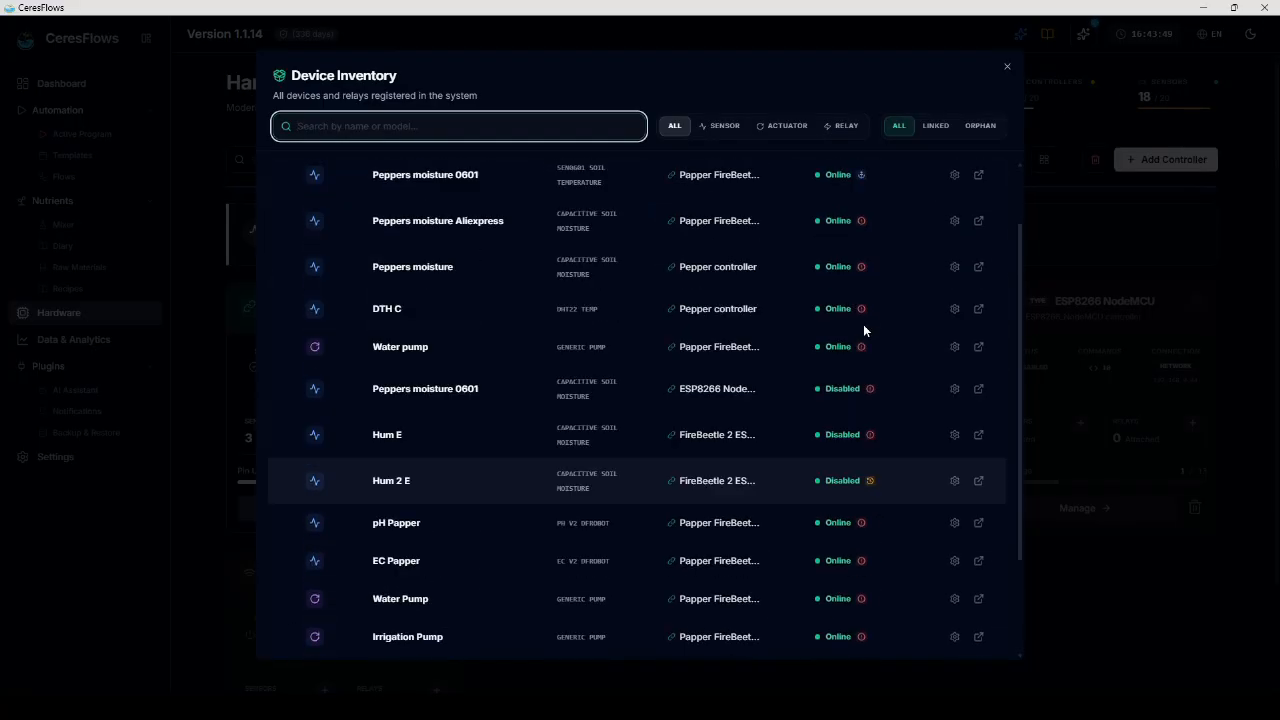
{"action": "left_click", "coordinate": [1007, 67]}
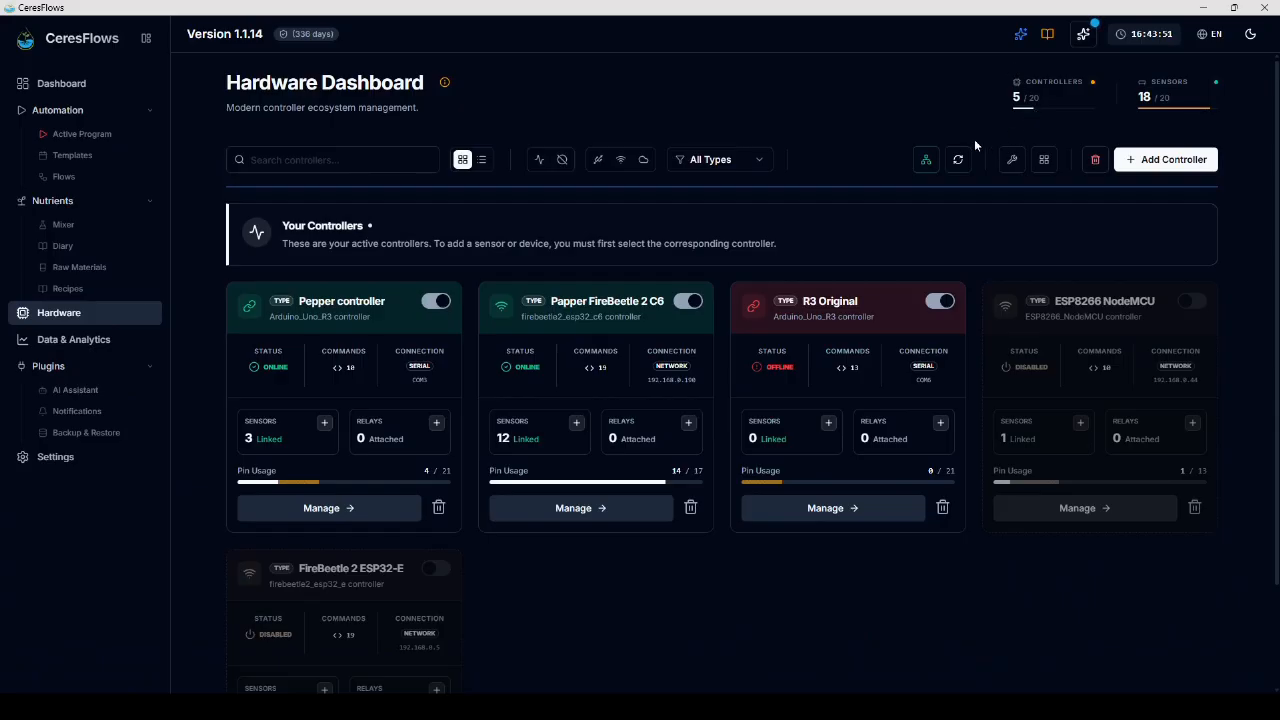
Step: Run a network scan for controllers on ports 8888 to 8890 with broadcast IP 255.255.255.255, and close the scanner
{"action": "left_click", "coordinate": [924, 162]}
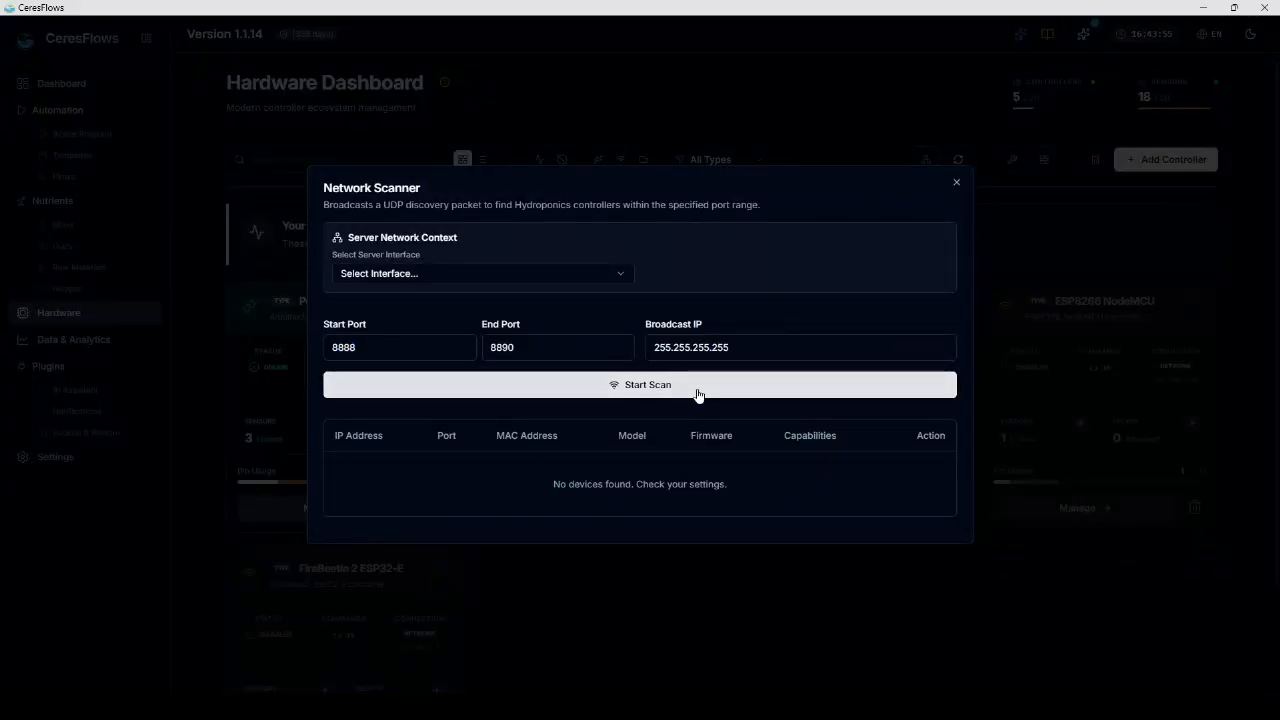
{"action": "left_click", "coordinate": [698, 393]}
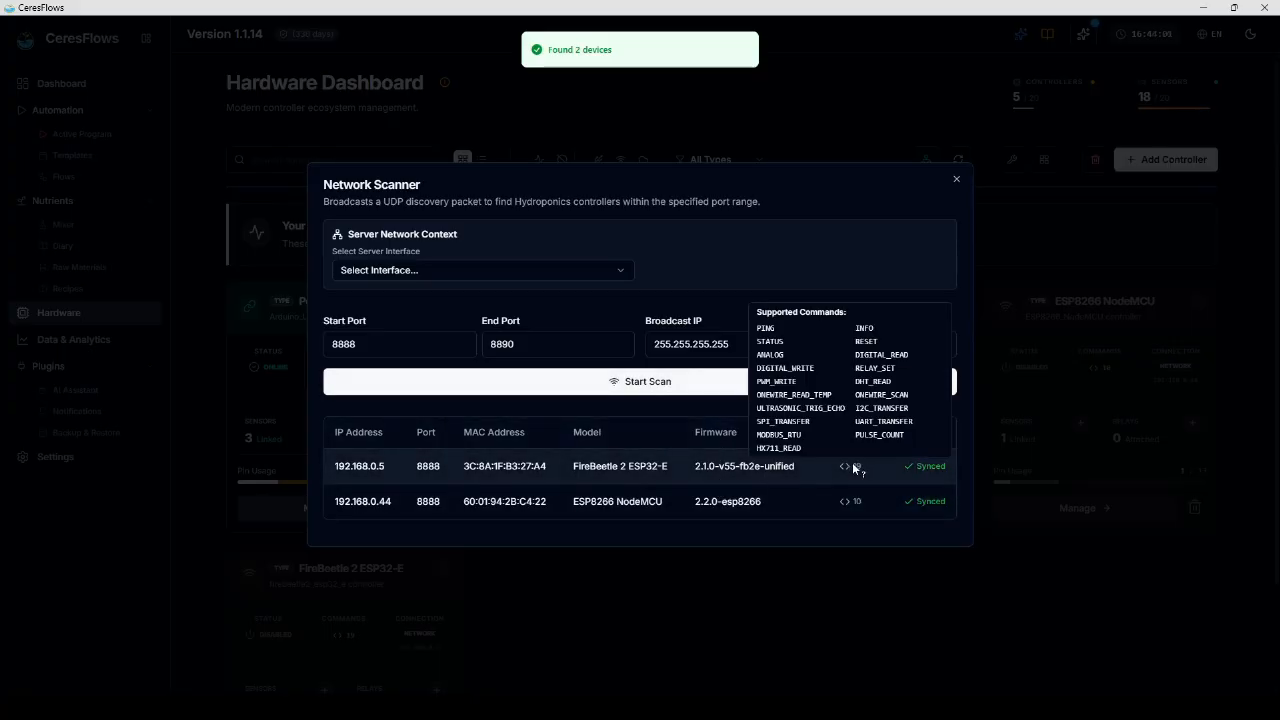
{"action": "left_click", "coordinate": [957, 181]}
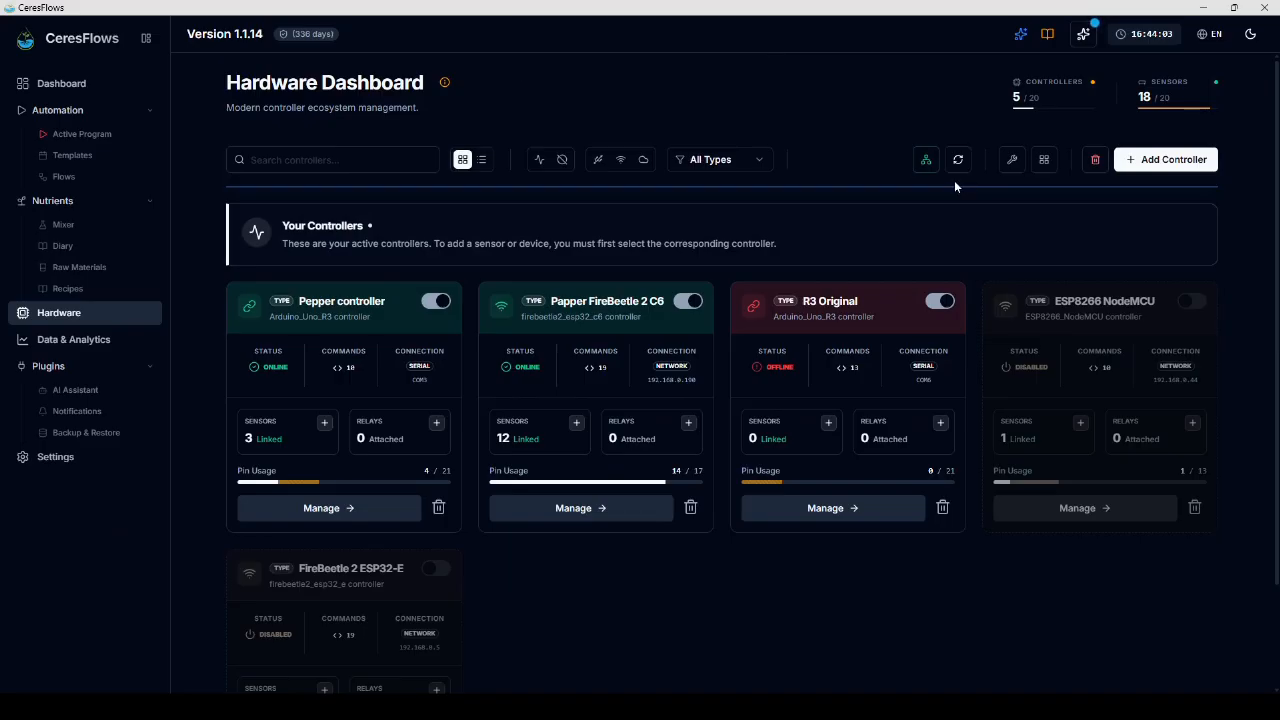
Step: Open the Template Builder, choose the ONEWIRE interface to examine its communication settings, and close it without saving
{"action": "left_click", "coordinate": [1012, 160]}
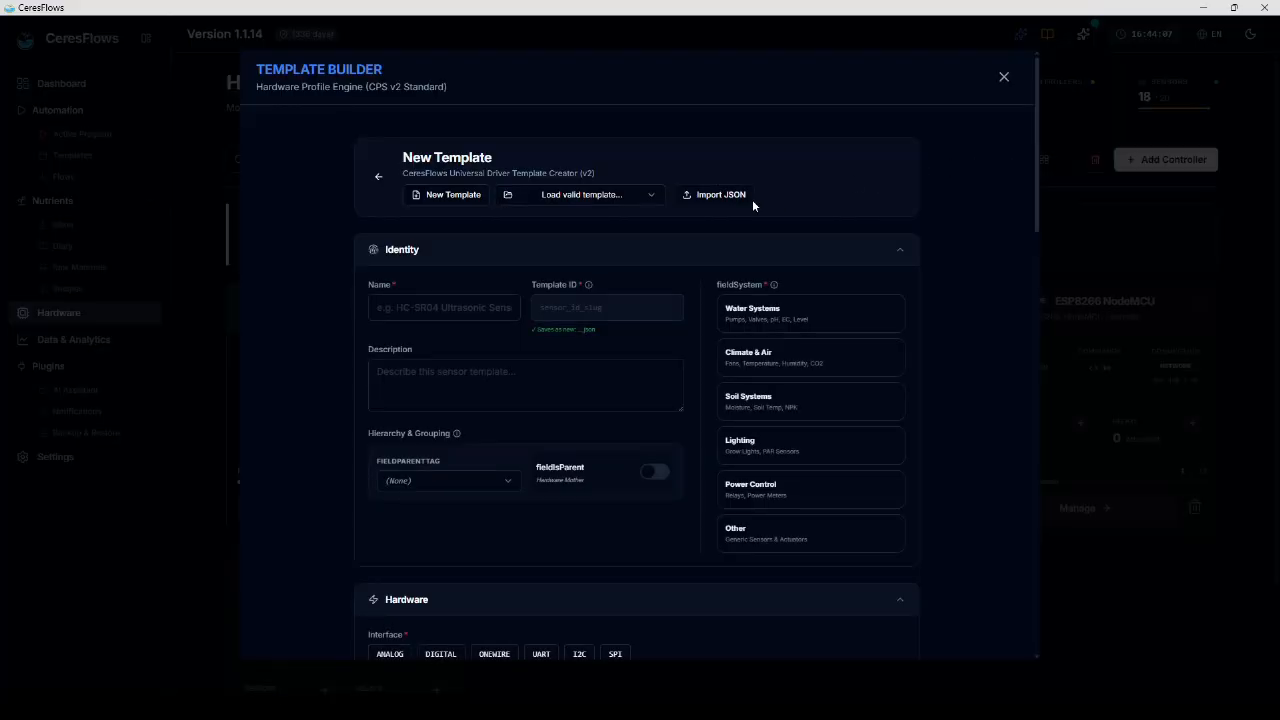
{"action": "scroll", "coordinate": [668, 300], "scroll_direction": "down", "scroll_amount": 2}
{"action": "scroll", "coordinate": [666, 300], "scroll_direction": "down", "scroll_amount": 3}
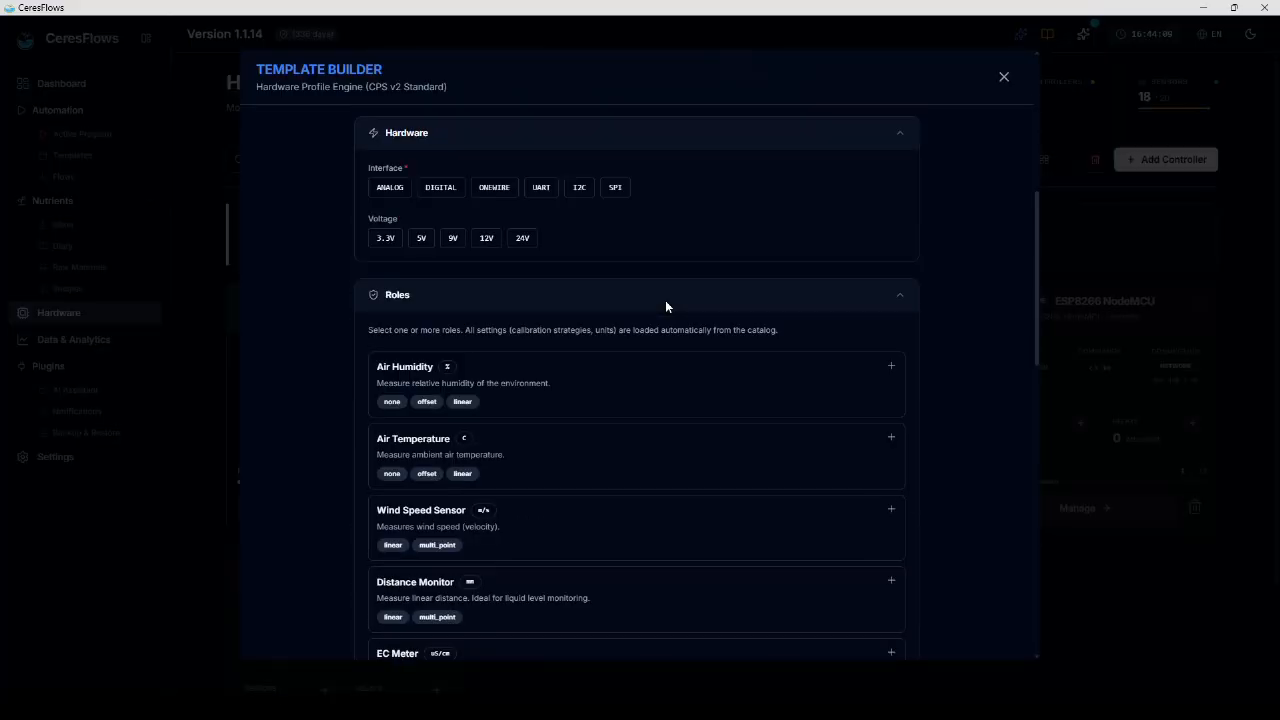
{"action": "left_click", "coordinate": [494, 188]}
{"action": "scroll", "coordinate": [546, 281], "scroll_direction": "down", "scroll_amount": 3}
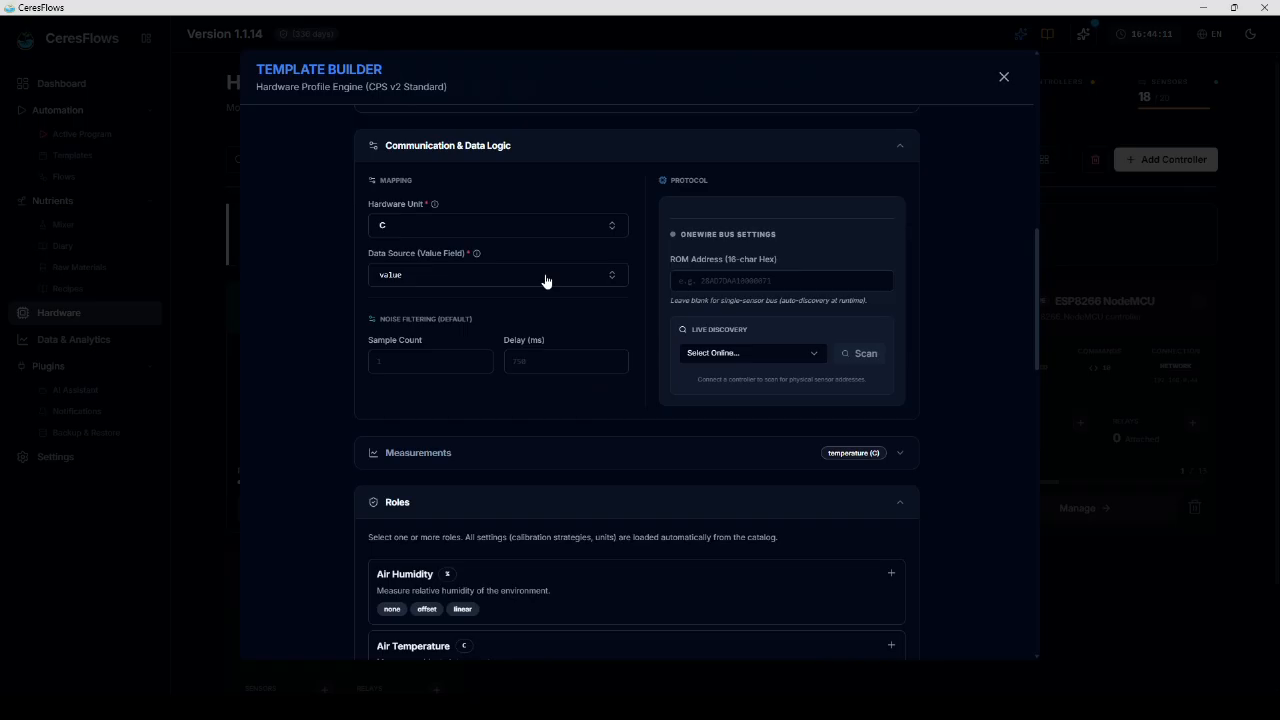
{"action": "left_click", "coordinate": [1004, 77]}
Step: Start the Firmware Builder for the ESP32 WROOM-32 board and choose WiFi UDP as the transport
{"action": "left_click", "coordinate": [1046, 160]}
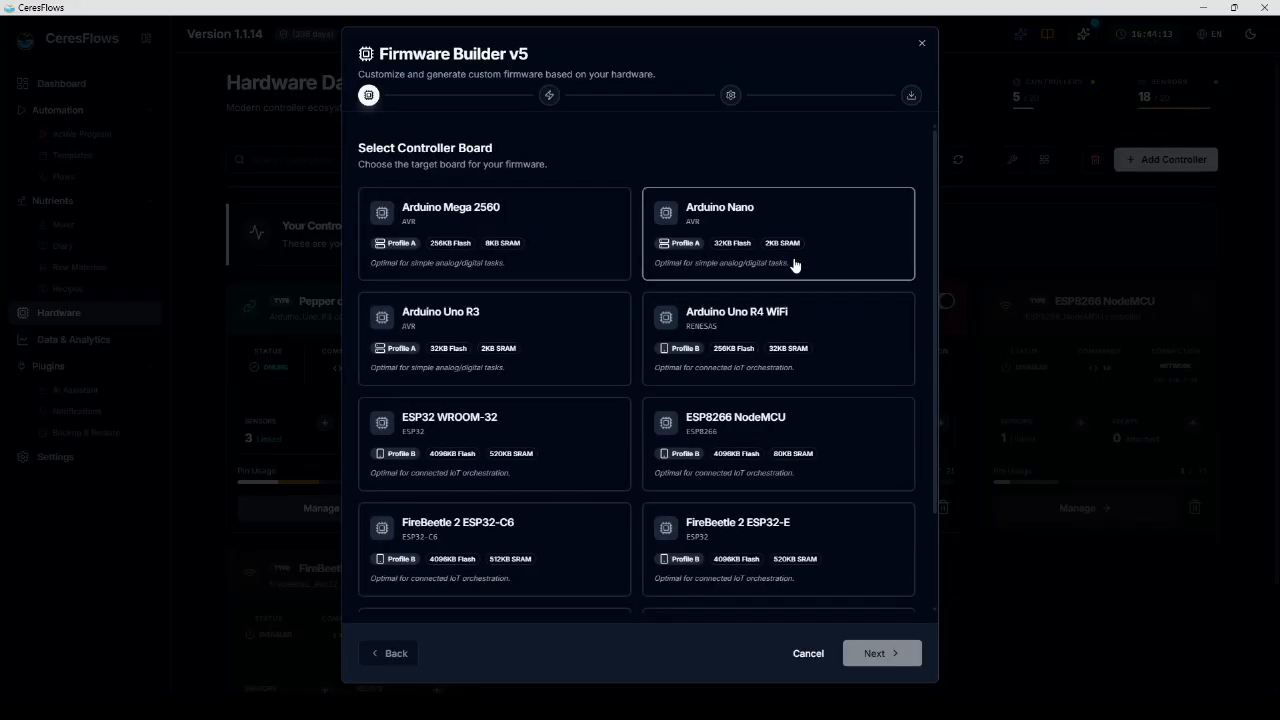
{"action": "scroll", "coordinate": [781, 313], "scroll_direction": "down", "scroll_amount": 2}
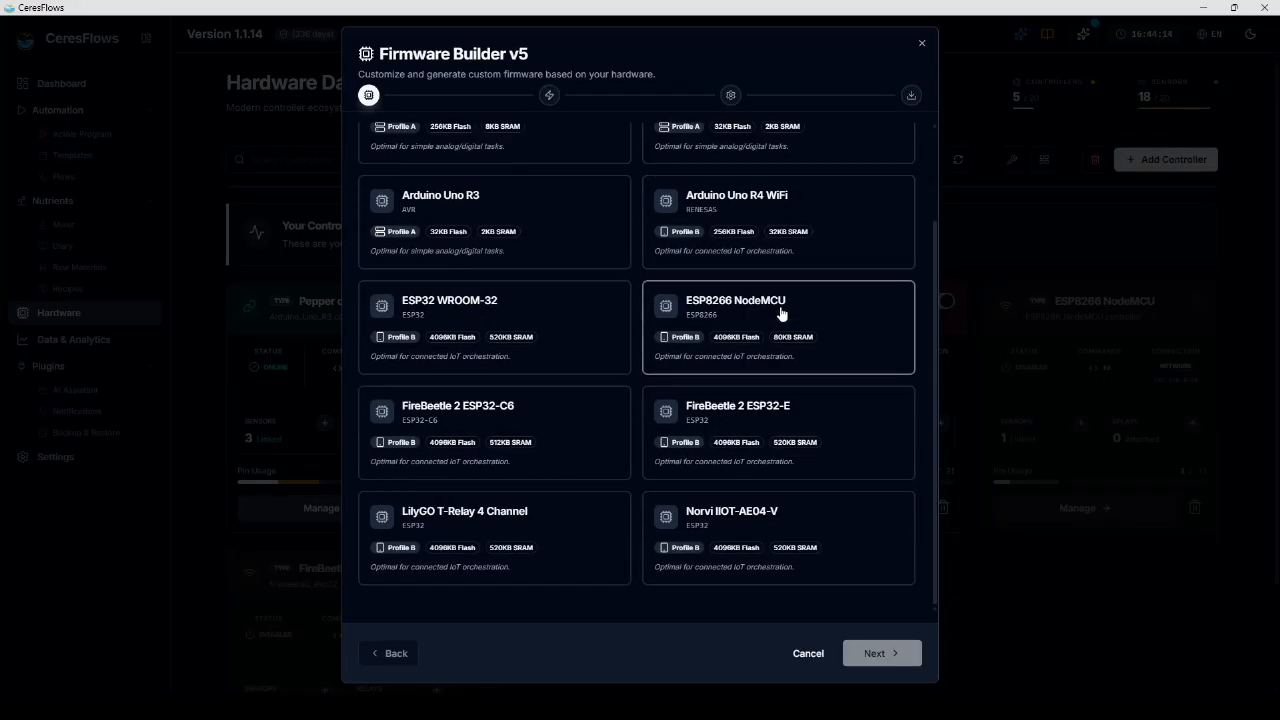
{"action": "left_click", "coordinate": [560, 316]}
{"action": "left_click", "coordinate": [420, 180]}
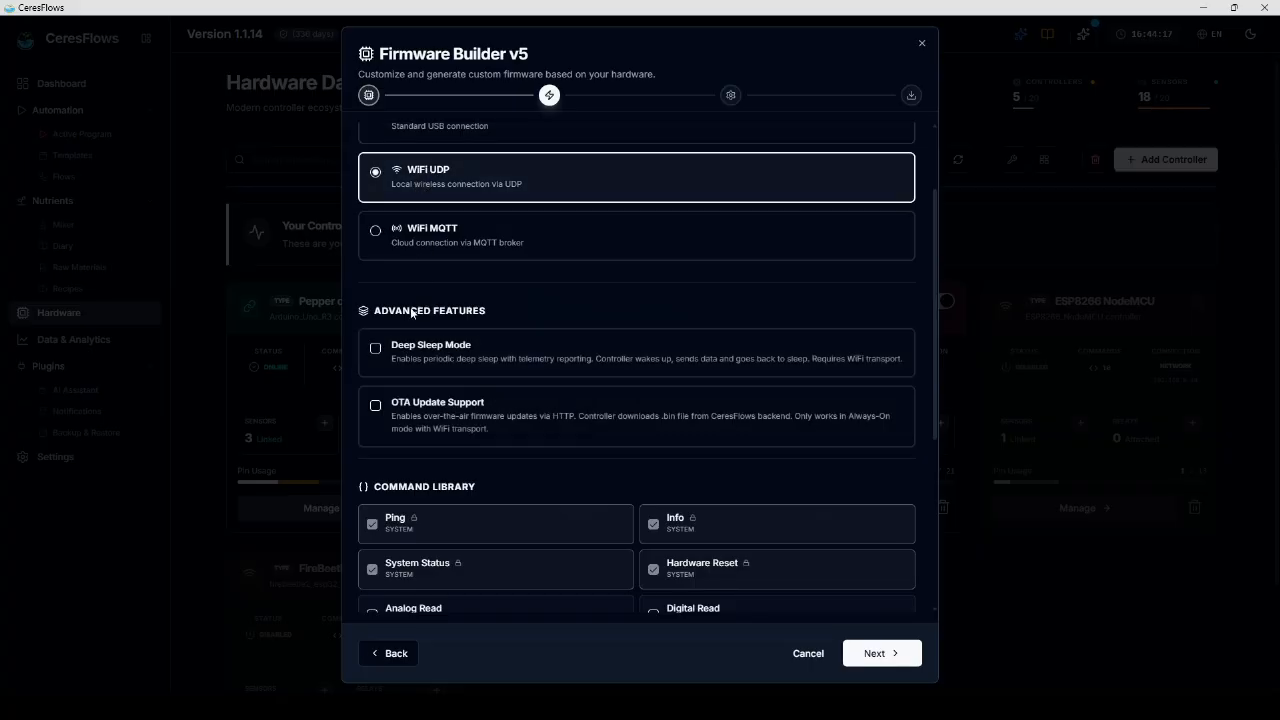
Step: Enable Deep Sleep Mode and OTA Update Support, add the DHT Temperature & Humidity command, and continue to the user configuration
{"action": "left_click", "coordinate": [376, 348]}
{"action": "left_click", "coordinate": [375, 405]}
{"action": "scroll", "coordinate": [375, 410], "scroll_direction": "down", "scroll_amount": 4}
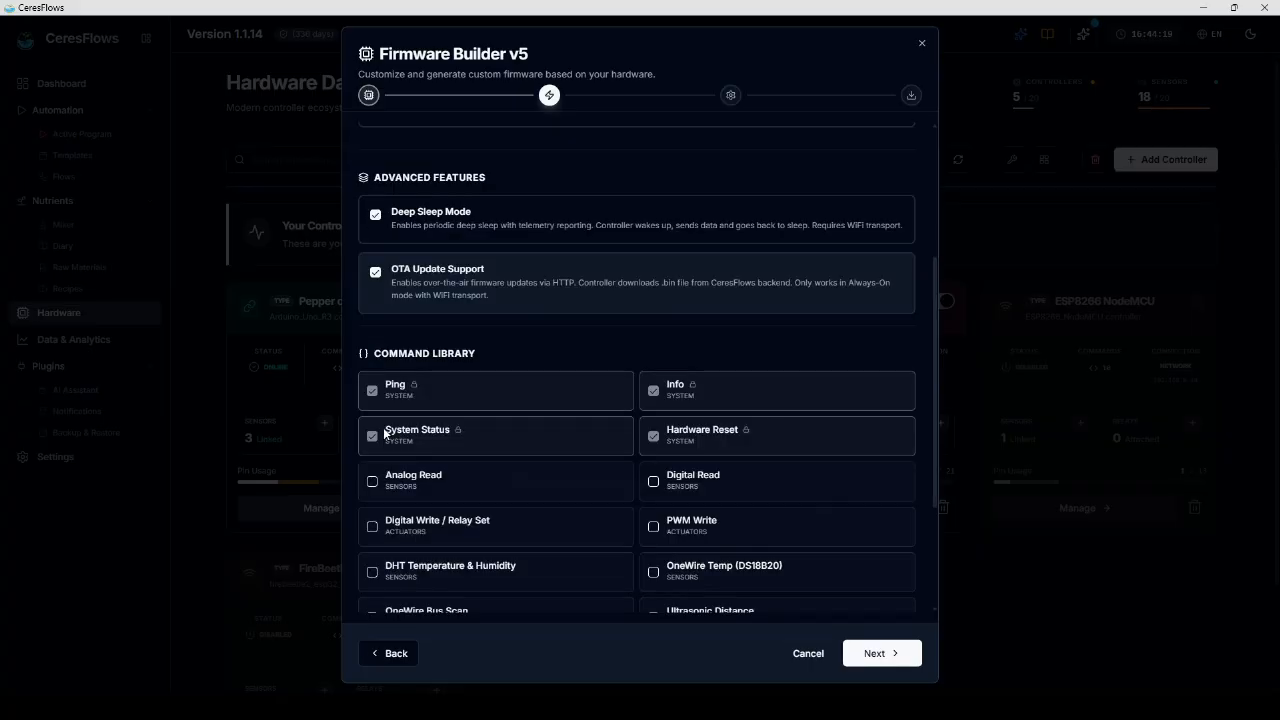
{"action": "left_click", "coordinate": [372, 385]}
{"action": "left_click", "coordinate": [886, 653]}
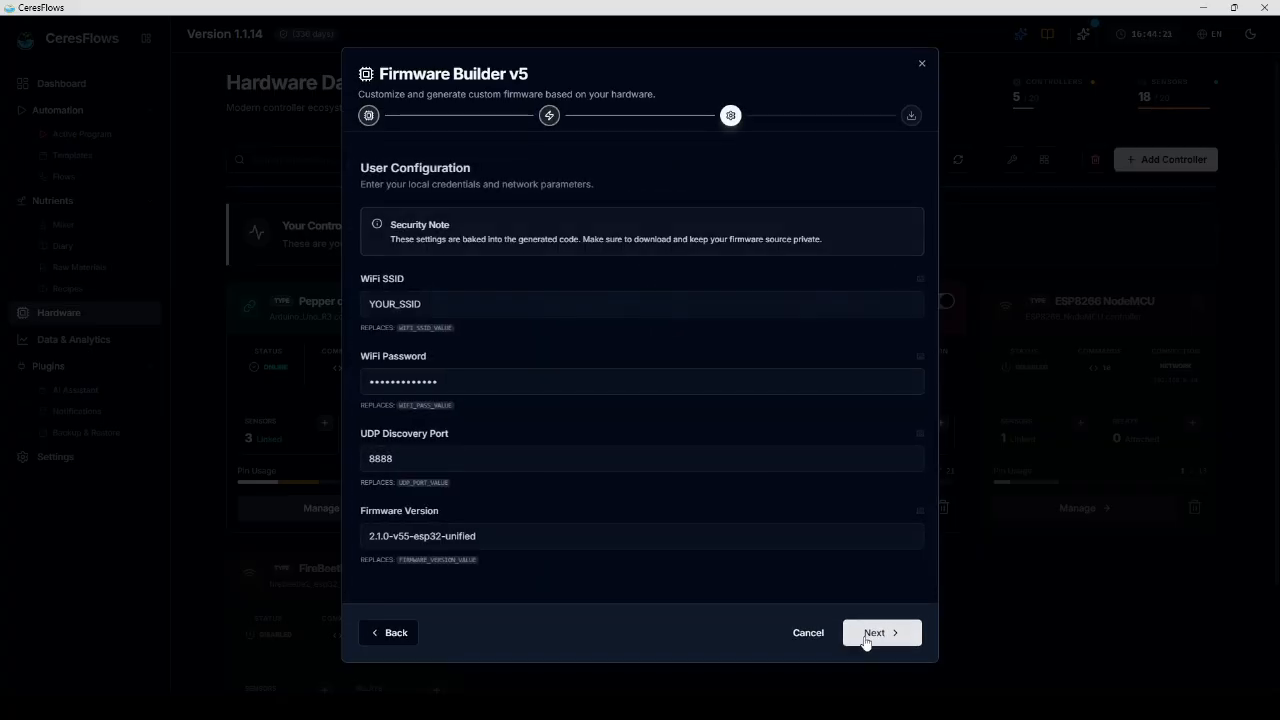
Step: Accept the default user configuration, assemble and generate the firmware, and close the Firmware Builder
{"action": "left_click", "coordinate": [868, 632]}
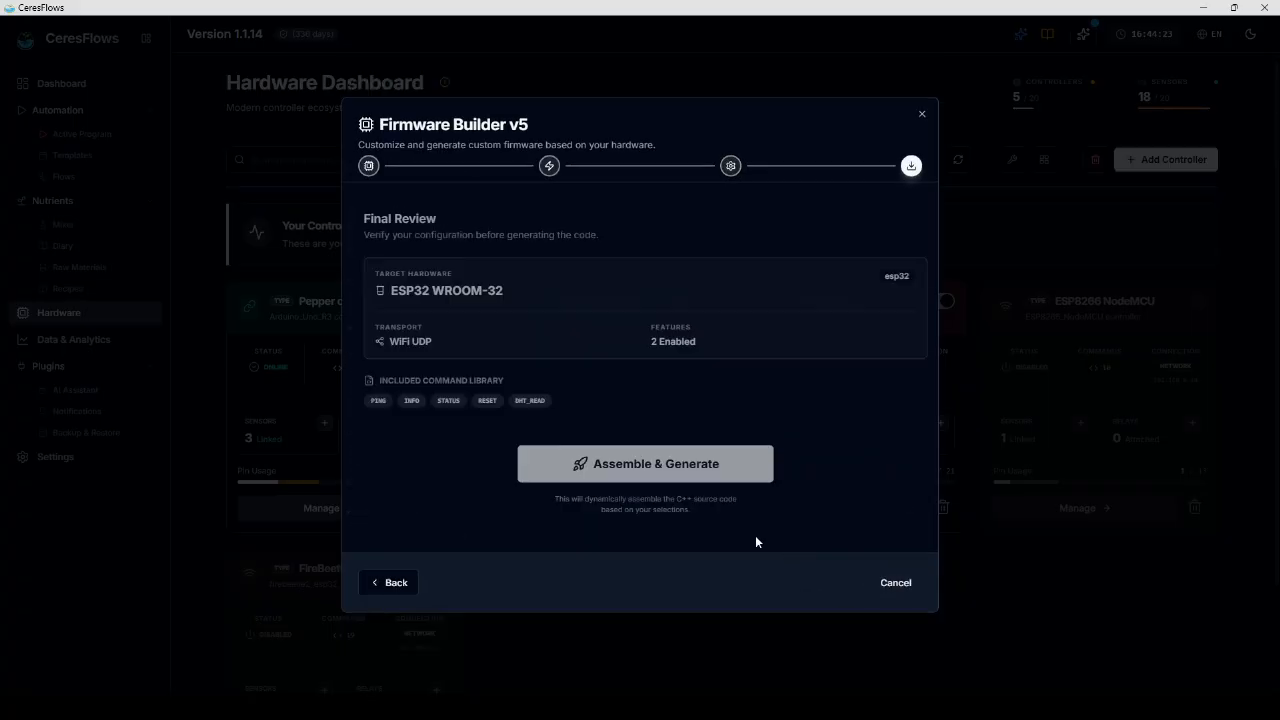
{"action": "left_click", "coordinate": [695, 465]}
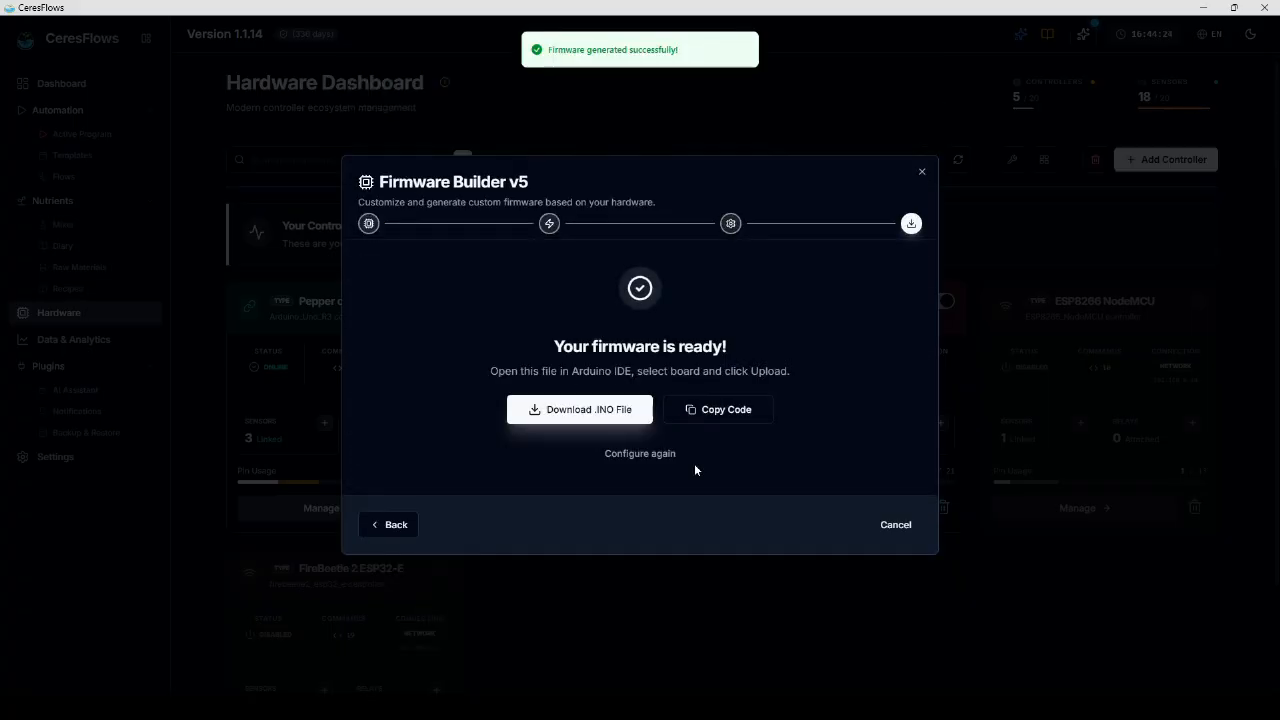
{"action": "left_click", "coordinate": [921, 173]}
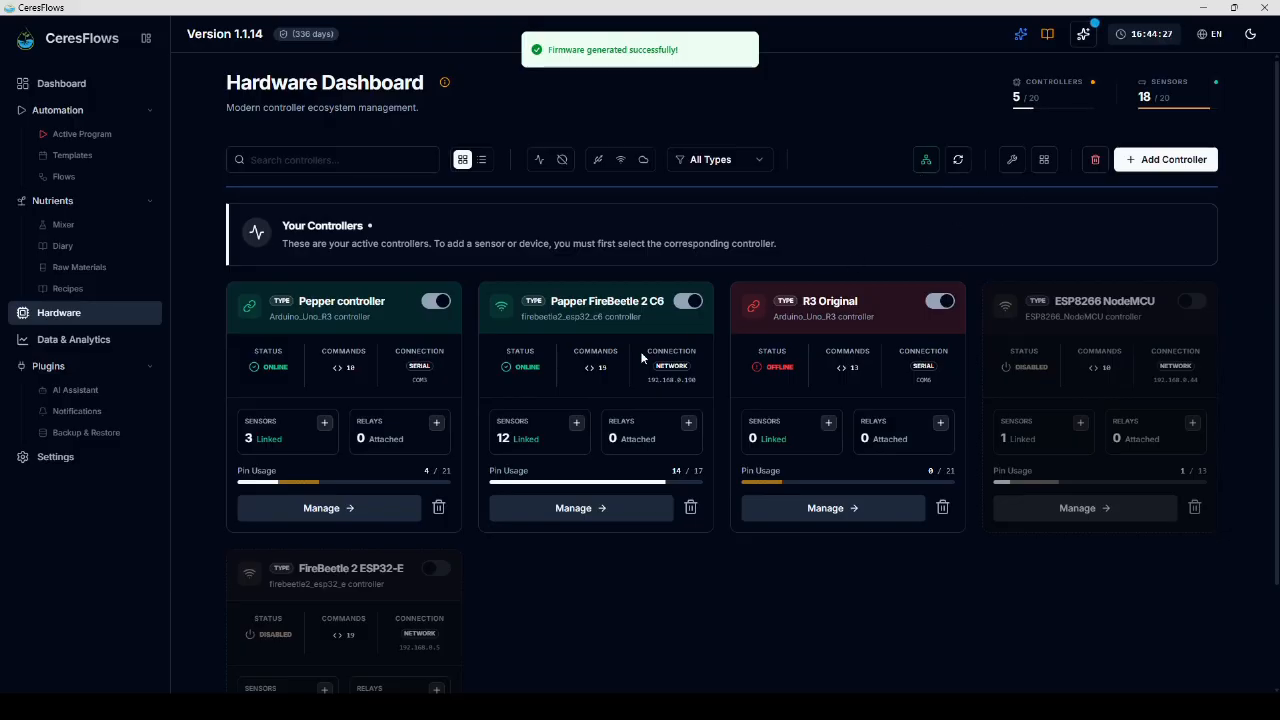
Step: Open the Papper FireBeetle 2 C6 controller, show its devices as cards, and expand its controller settings
{"action": "left_click", "coordinate": [608, 519]}
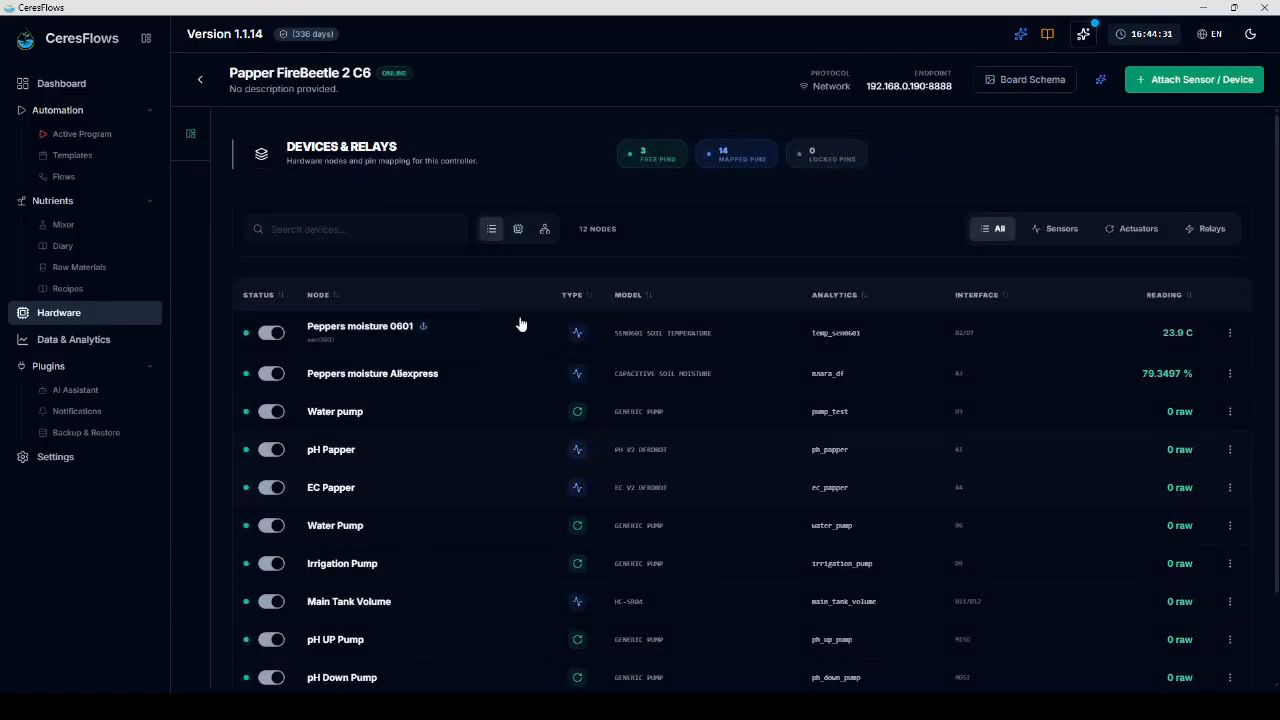
{"action": "left_click", "coordinate": [518, 229]}
{"action": "left_click", "coordinate": [190, 133]}
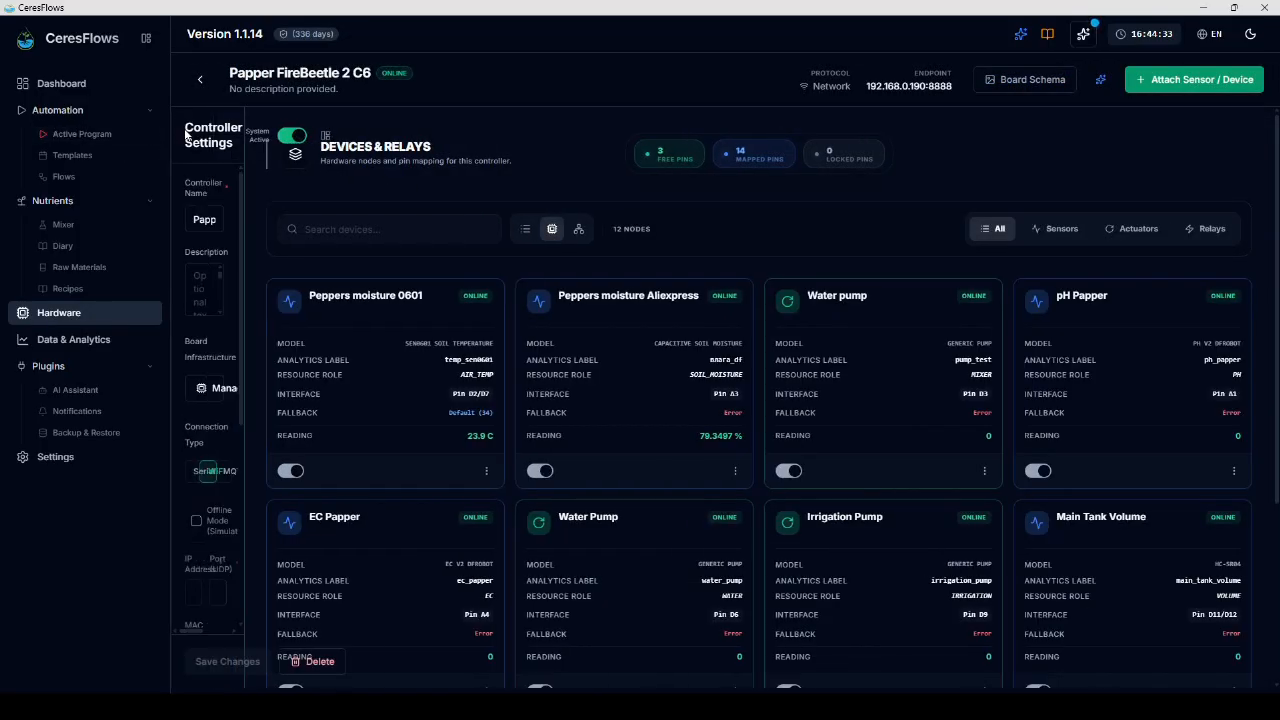
{"action": "left_click", "coordinate": [321, 210]}
{"action": "scroll", "coordinate": [292, 427], "scroll_direction": "down", "scroll_amount": 2}
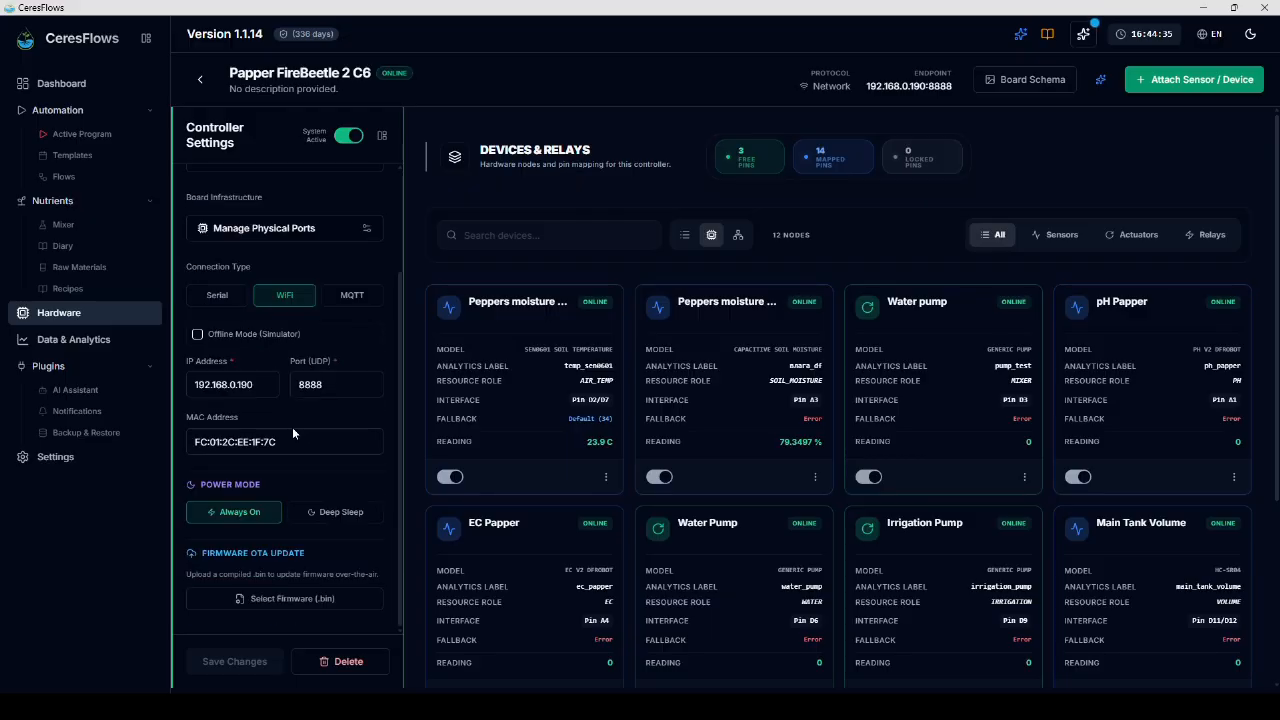
Step: Try the Deep Sleep power mode, return to Always On, and open the OTA firmware file selection without choosing a file
{"action": "left_click", "coordinate": [332, 514]}
{"action": "scroll", "coordinate": [306, 560], "scroll_direction": "down", "scroll_amount": 1}
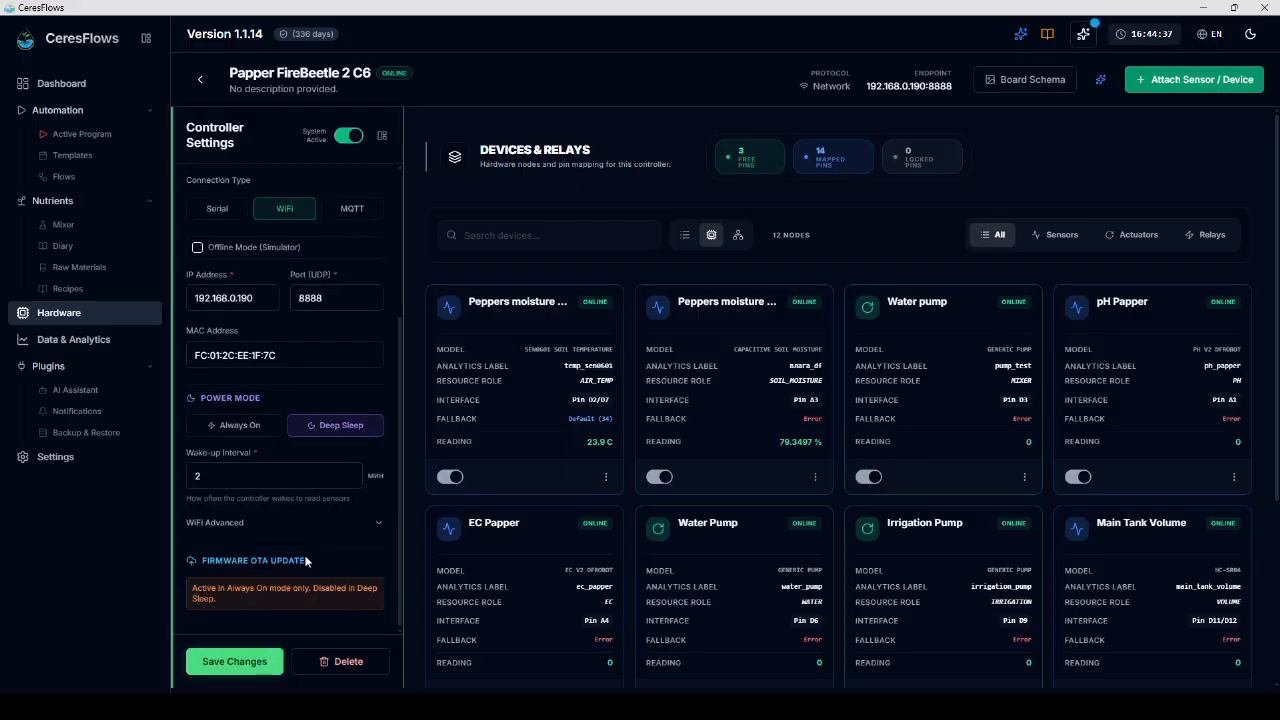
{"action": "left_click", "coordinate": [237, 423]}
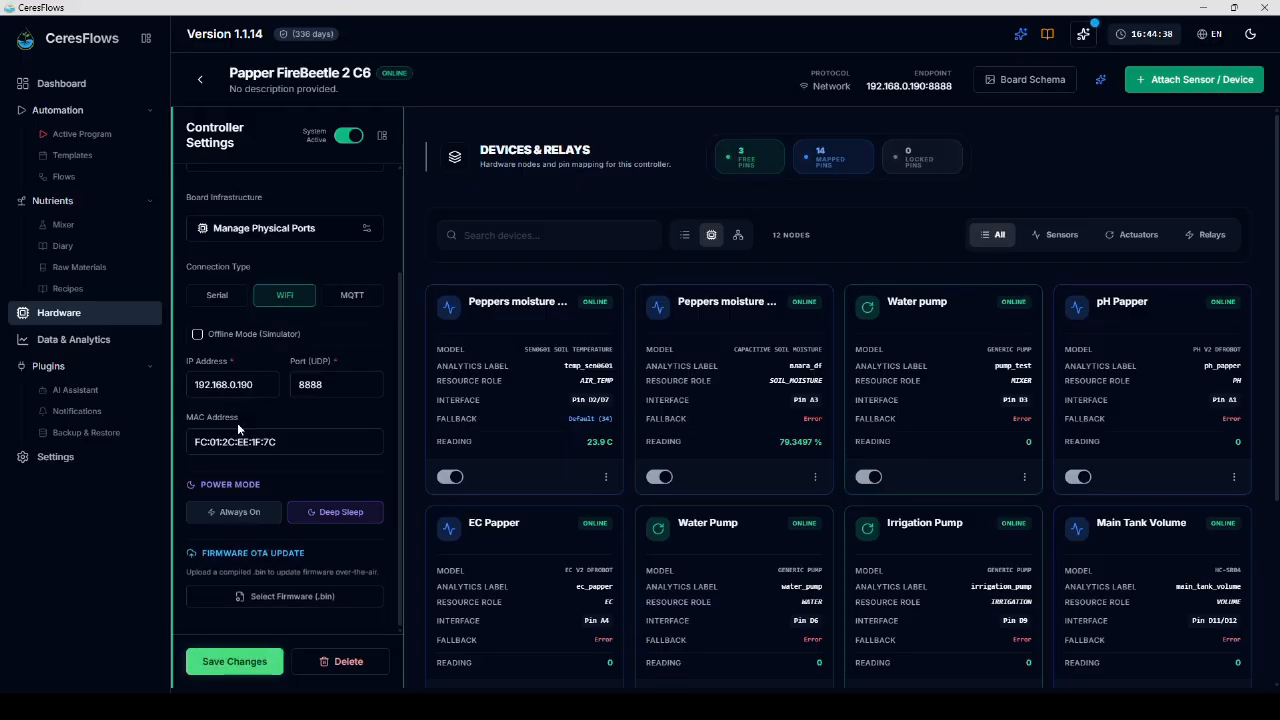
{"action": "left_click", "coordinate": [287, 598]}
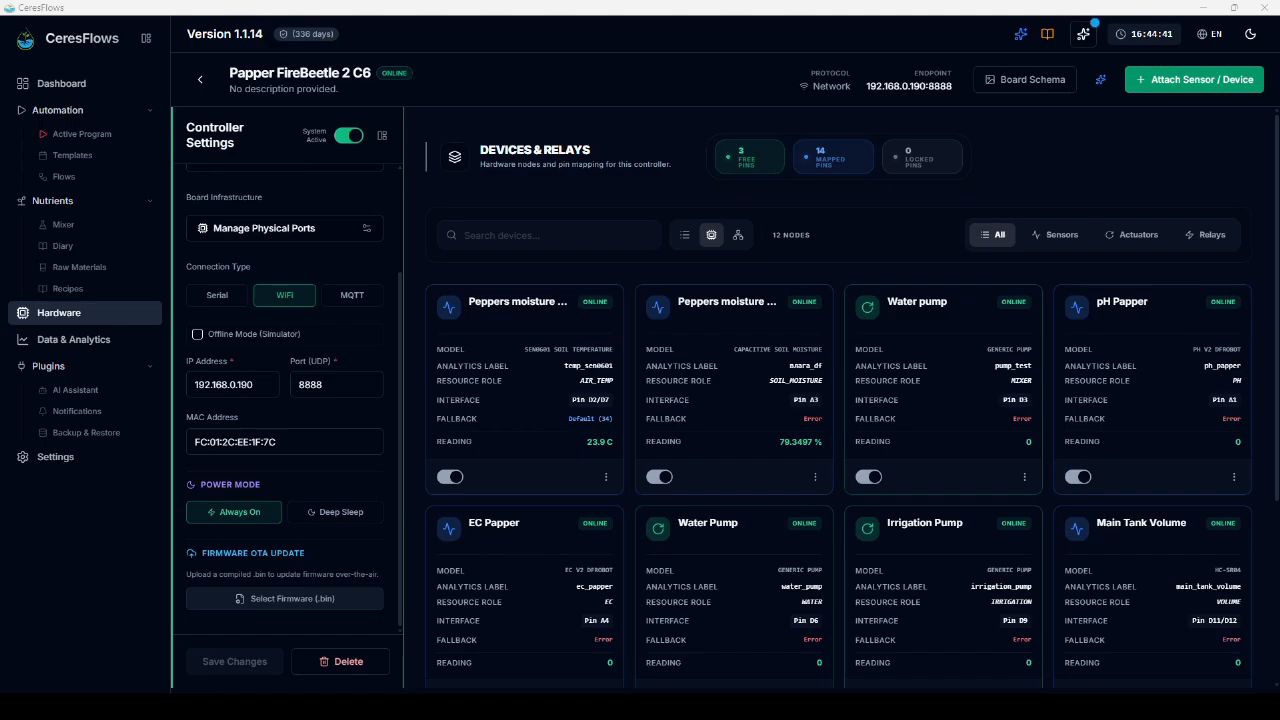
{"action": "left_click", "coordinate": [591, 347]}
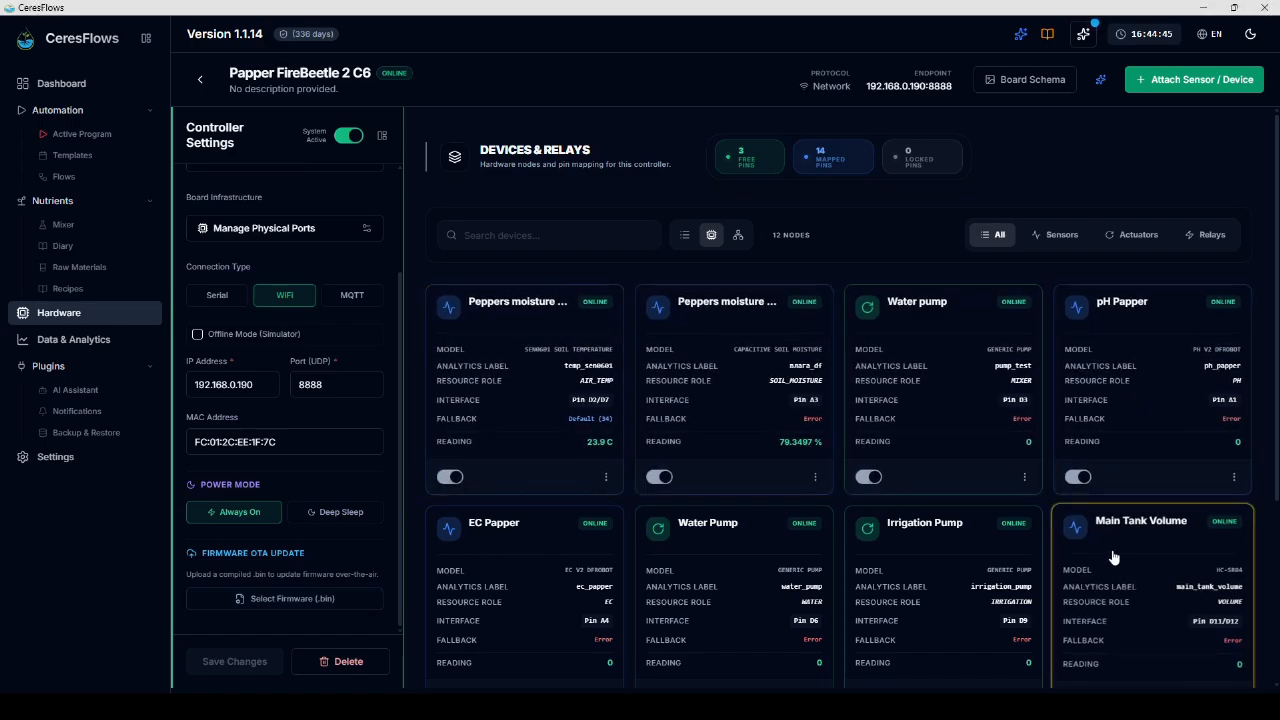
Step: Filter the controller's devices by Sensors and by Actuators, and return to showing all devices
{"action": "left_click", "coordinate": [1054, 238]}
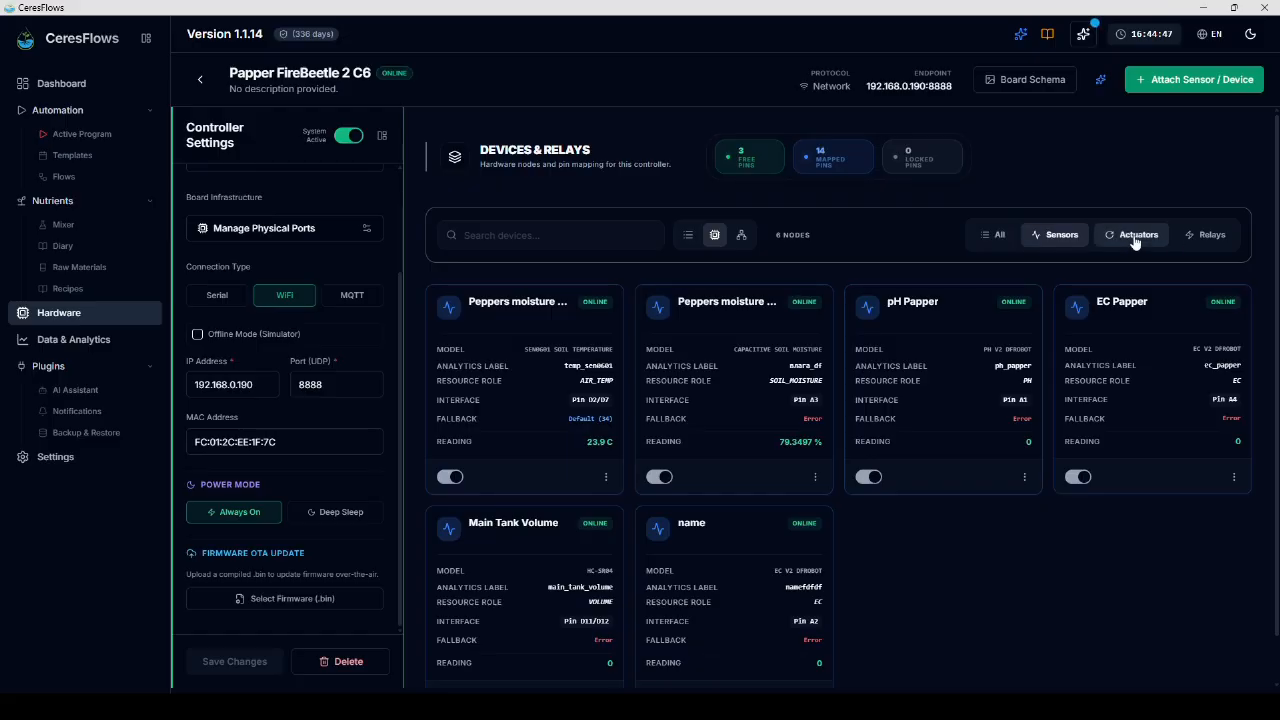
{"action": "left_click", "coordinate": [1135, 235]}
{"action": "left_click", "coordinate": [995, 235]}
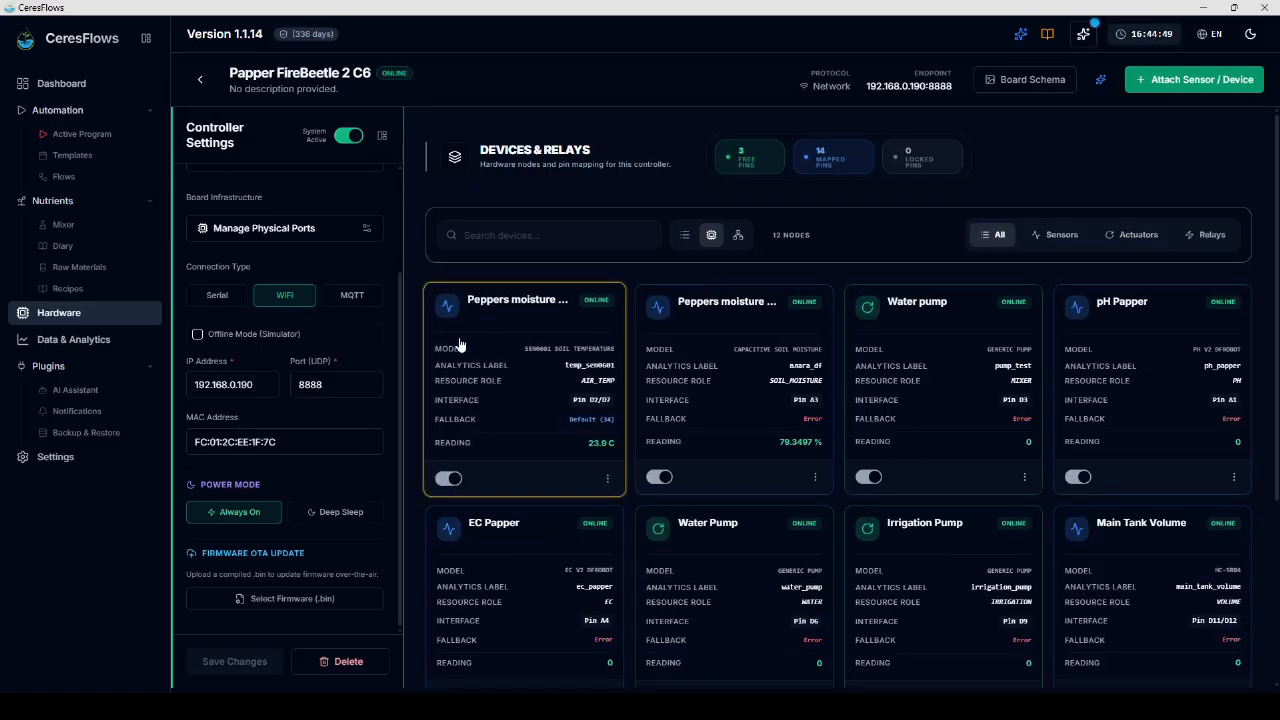
Step: Examine the actions available for the Peppers moisture 0601 sensor, and collapse the controller settings
{"action": "left_click", "coordinate": [608, 482]}
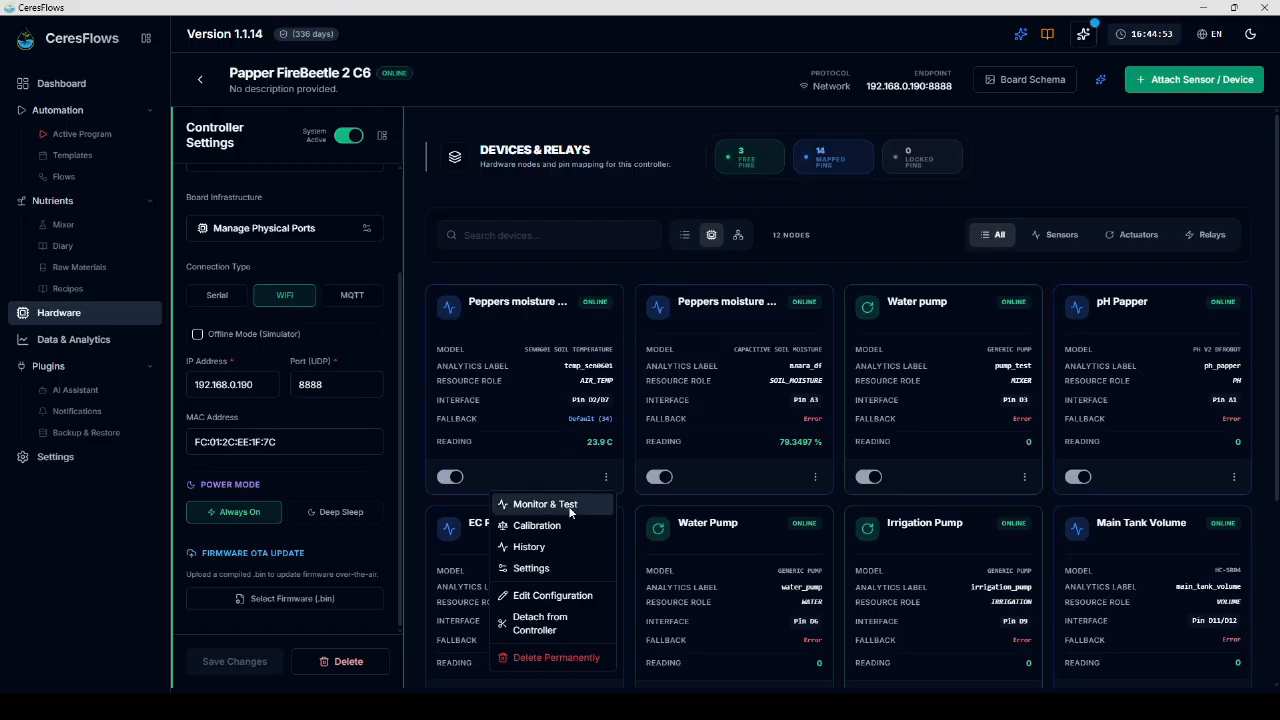
{"action": "left_click", "coordinate": [545, 420]}
{"action": "left_click", "coordinate": [921, 84]}
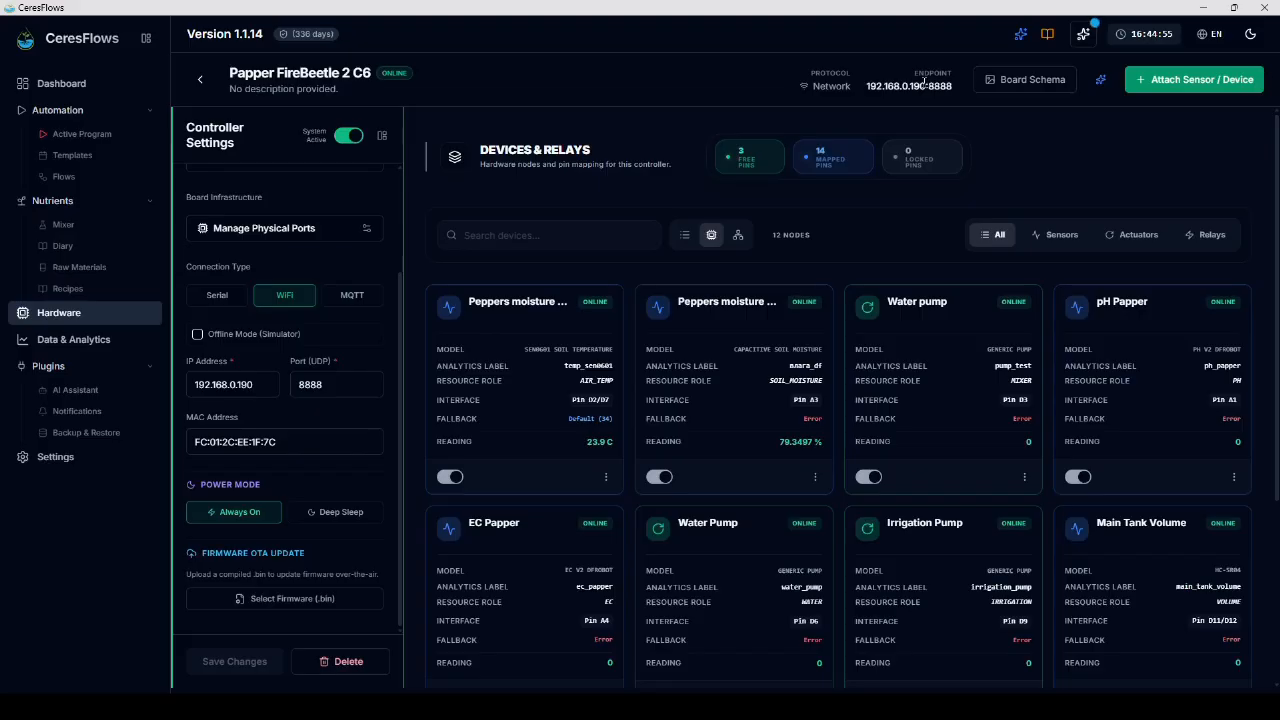
{"action": "left_click", "coordinate": [381, 135]}
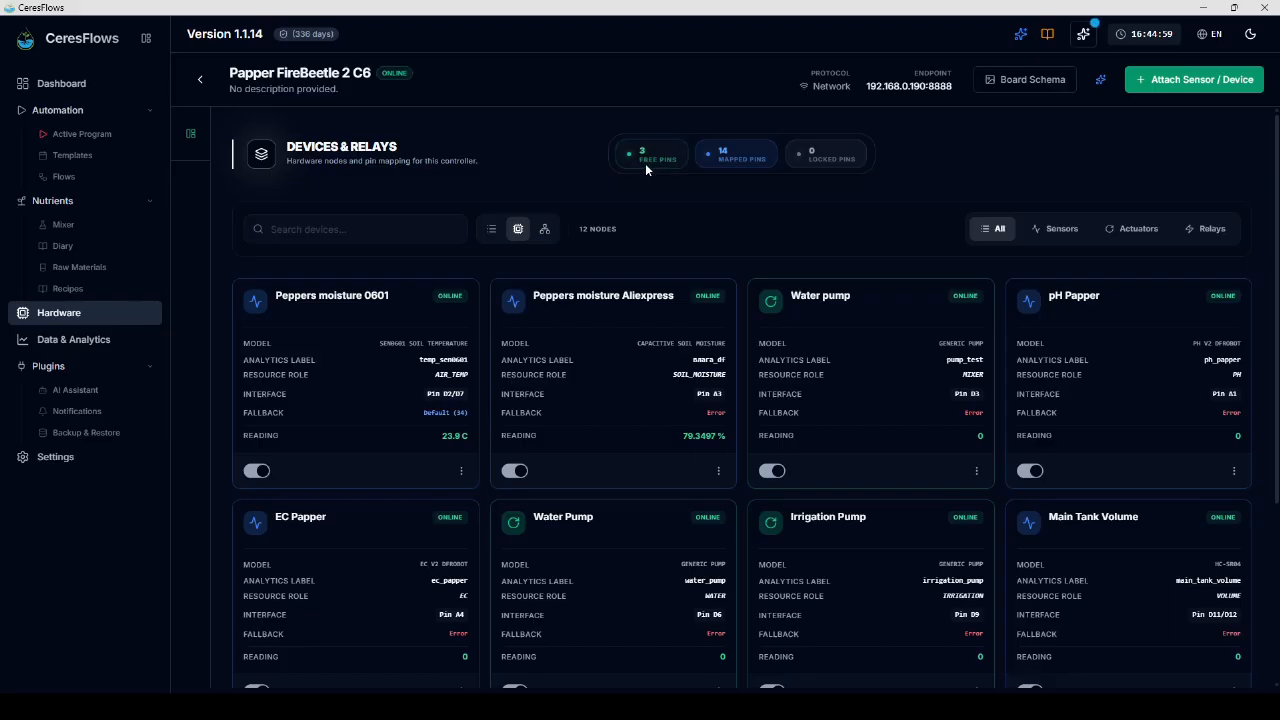
Step: Open the controller's board schema, examine the FireBeetle pinout as a whole, and close it
{"action": "left_click", "coordinate": [1042, 82]}
{"action": "scroll", "coordinate": [749, 356], "scroll_direction": "down", "scroll_amount": 5}
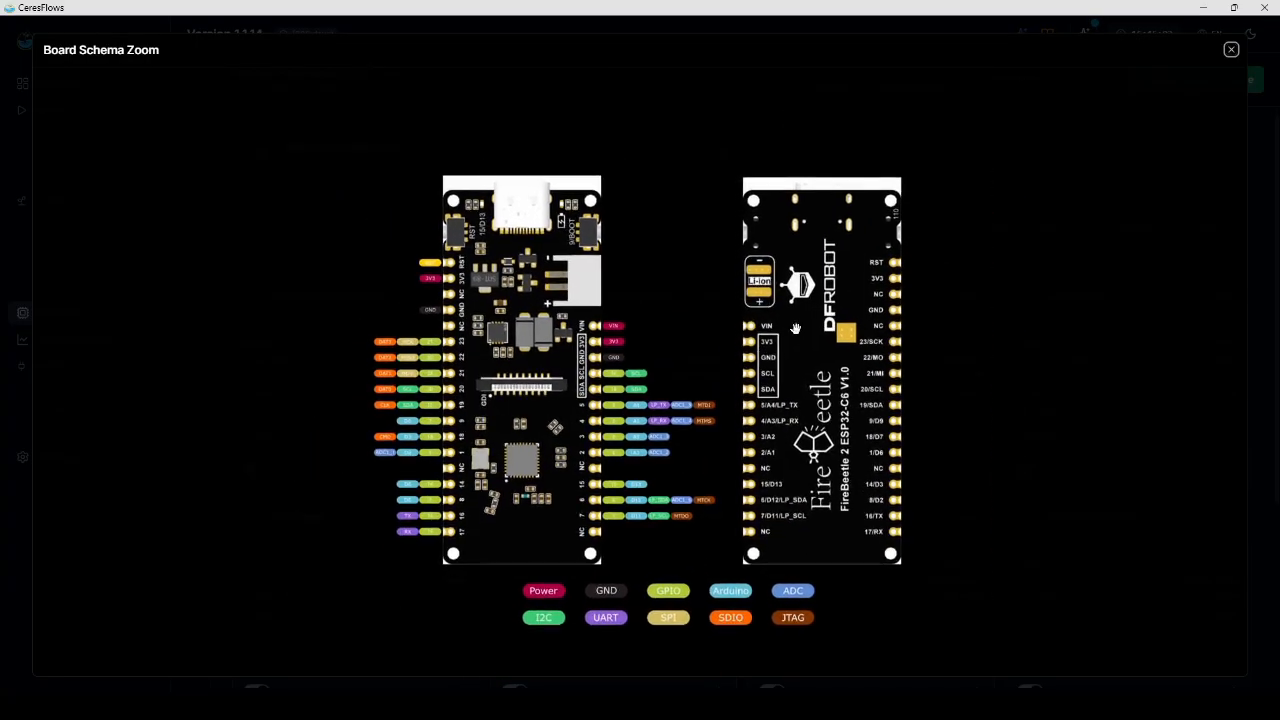
{"action": "left_click", "coordinate": [1231, 51]}
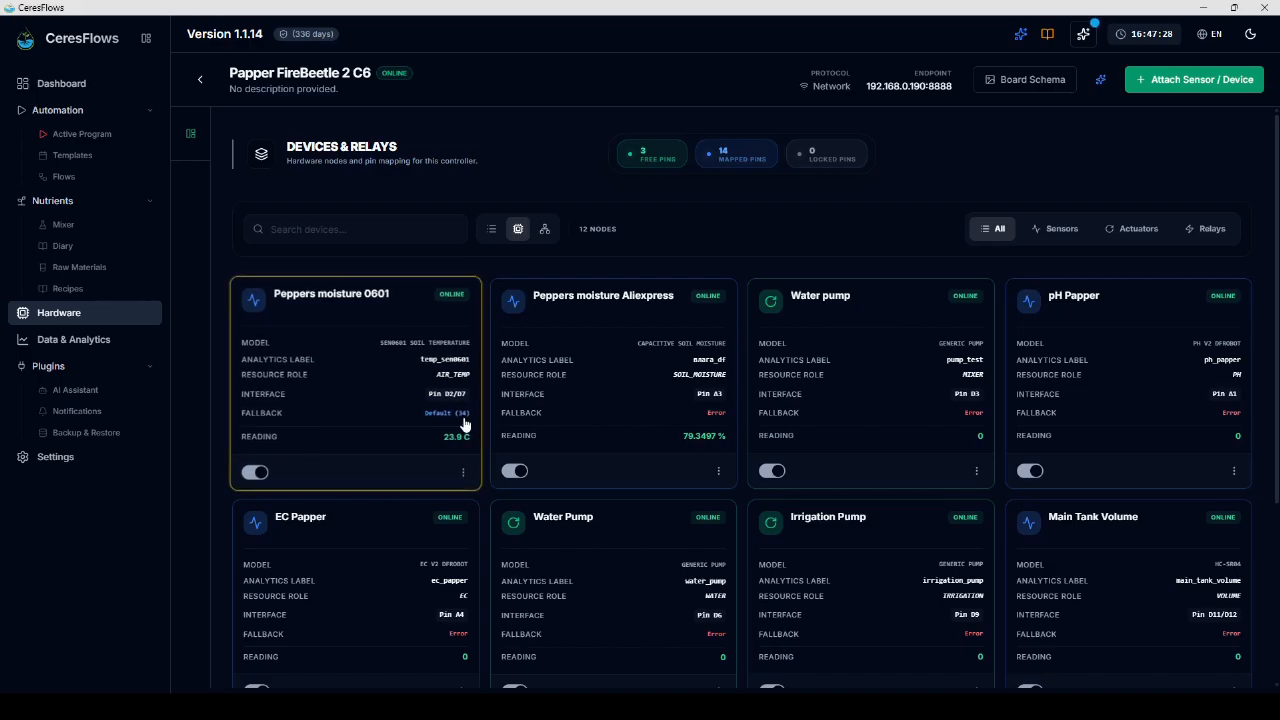
Step: Return to the Hardware Dashboard, open the Pepper controller, and begin attaching a new sensor or device
{"action": "left_click", "coordinate": [200, 79]}
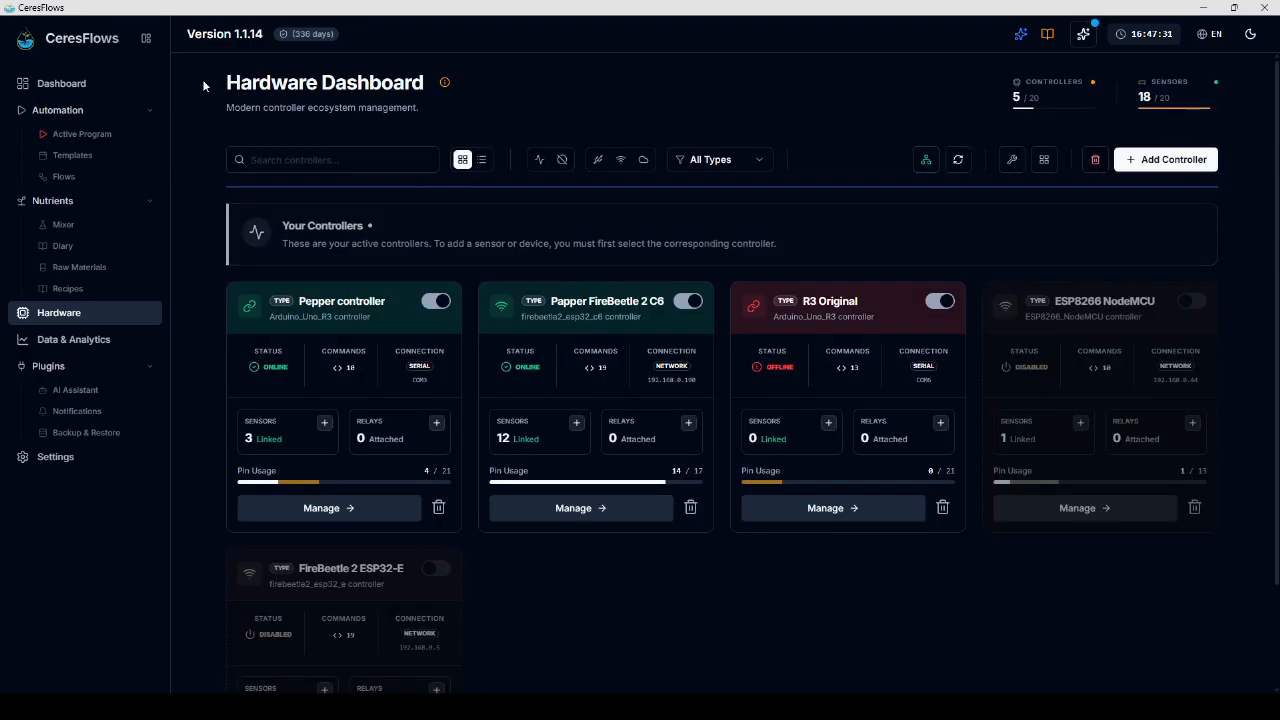
{"action": "left_click", "coordinate": [347, 511]}
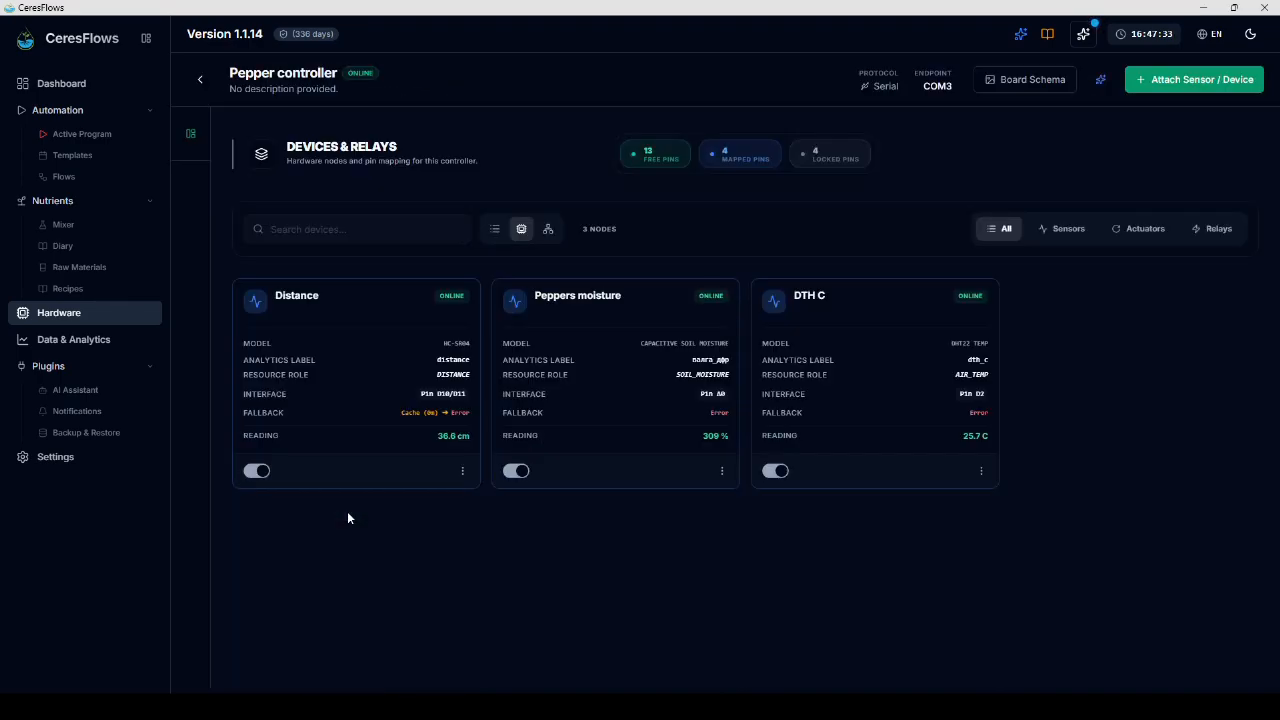
{"action": "left_click", "coordinate": [1184, 90]}
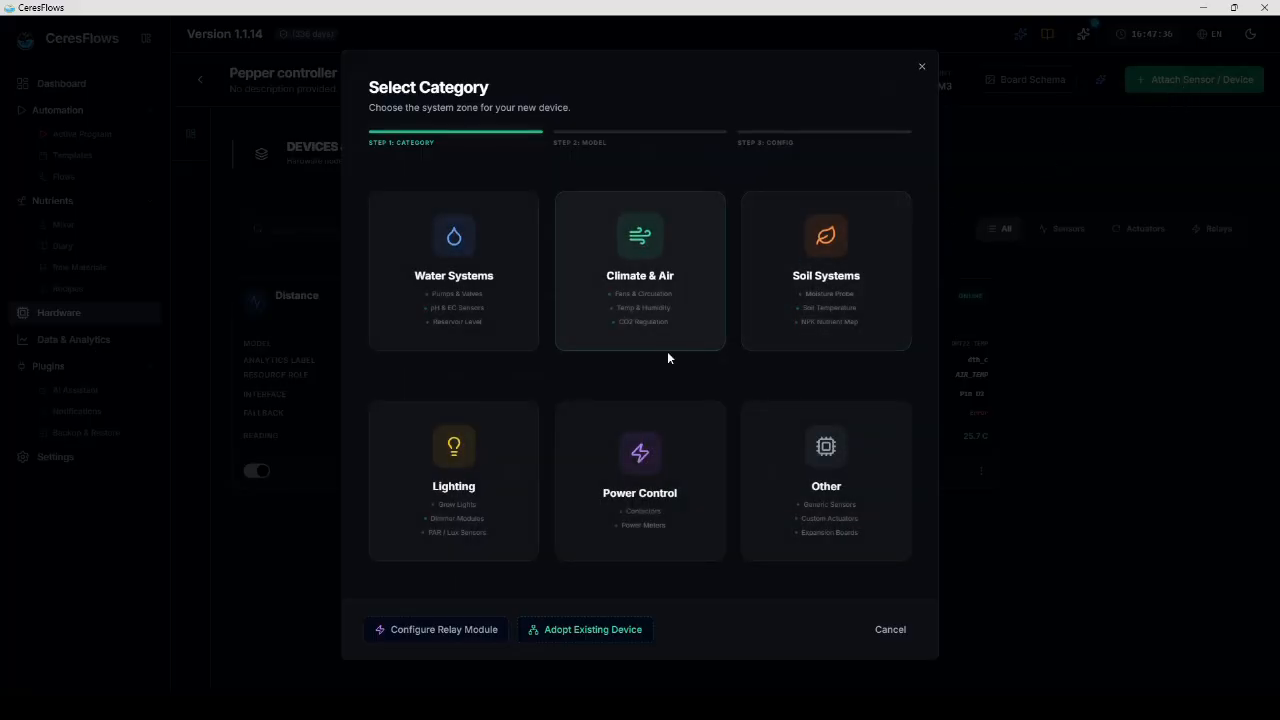
Step: Browse the Soil Systems device models, examine the Capacitive Soil Moisture details, and go back to the categories
{"action": "left_click", "coordinate": [782, 310]}
{"action": "scroll", "coordinate": [769, 306], "scroll_direction": "down", "scroll_amount": 4}
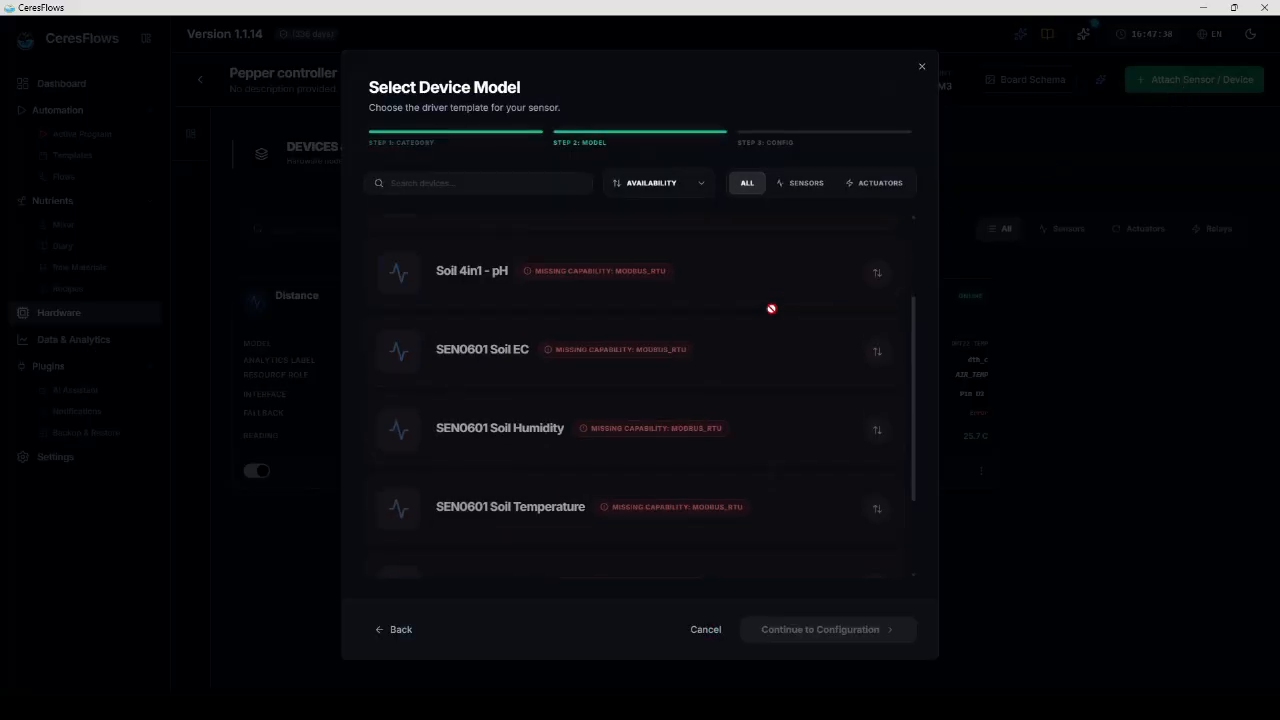
{"action": "scroll", "coordinate": [769, 306], "scroll_direction": "up", "scroll_amount": 4}
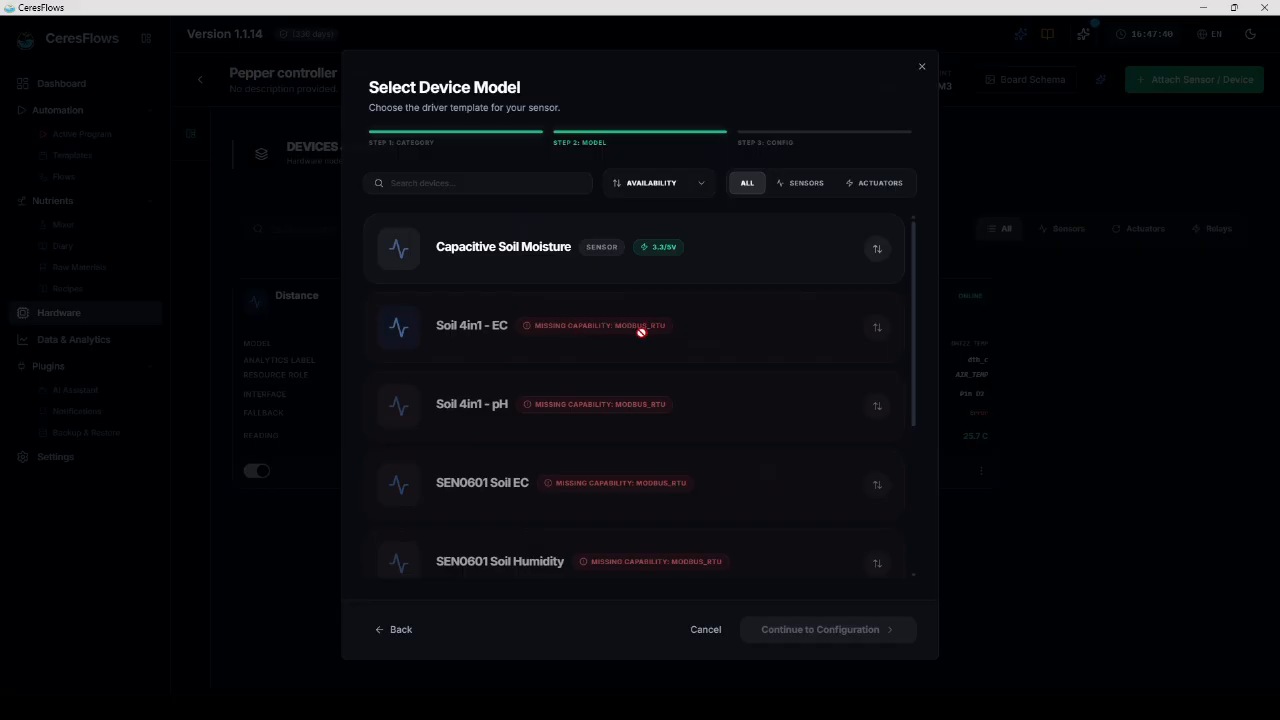
{"action": "left_click", "coordinate": [877, 250]}
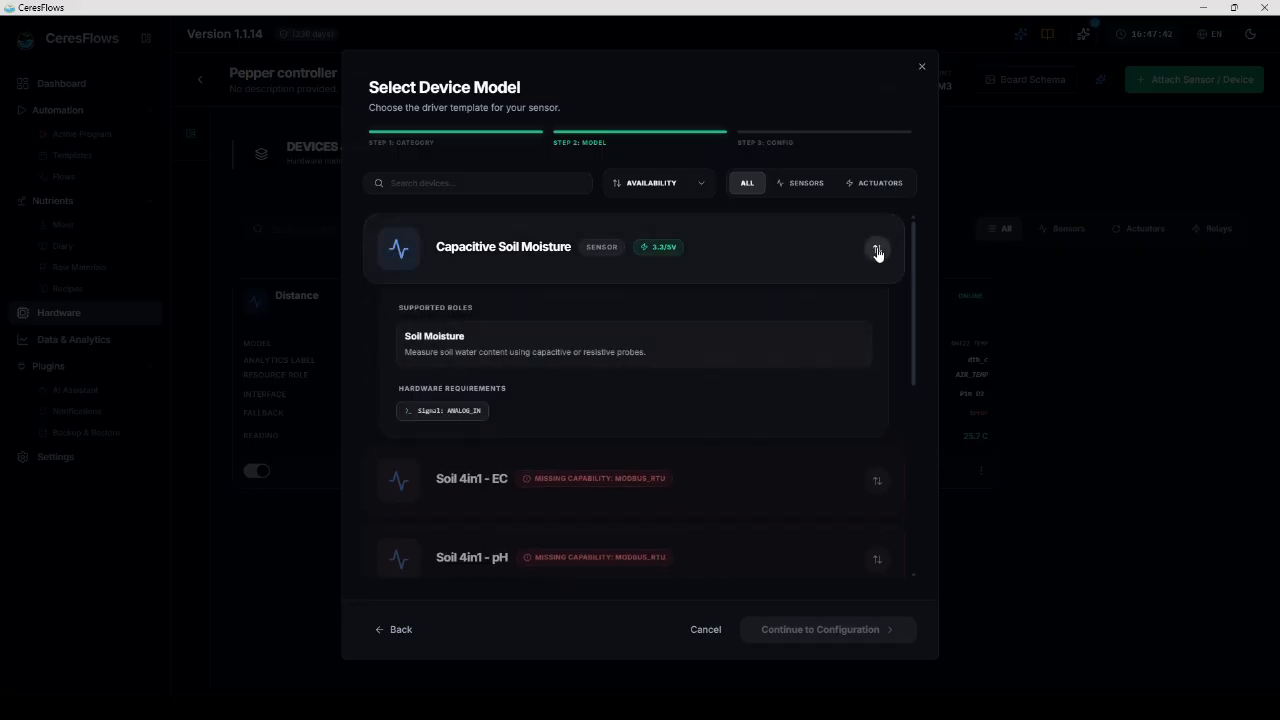
{"action": "left_click", "coordinate": [877, 251]}
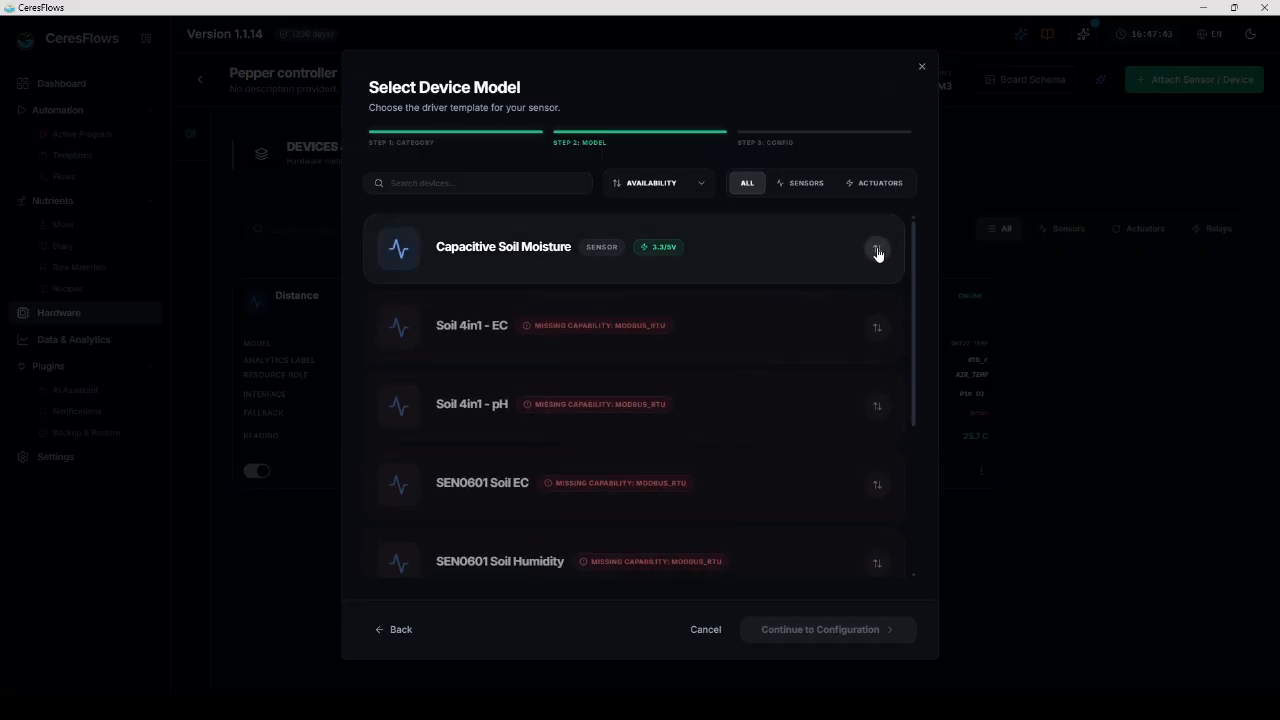
{"action": "left_click", "coordinate": [395, 629]}
Step: Choose the Water Systems category, browse its device models, and examine the EC V2 DFRobot roles and hardware requirements
{"action": "left_click", "coordinate": [498, 312]}
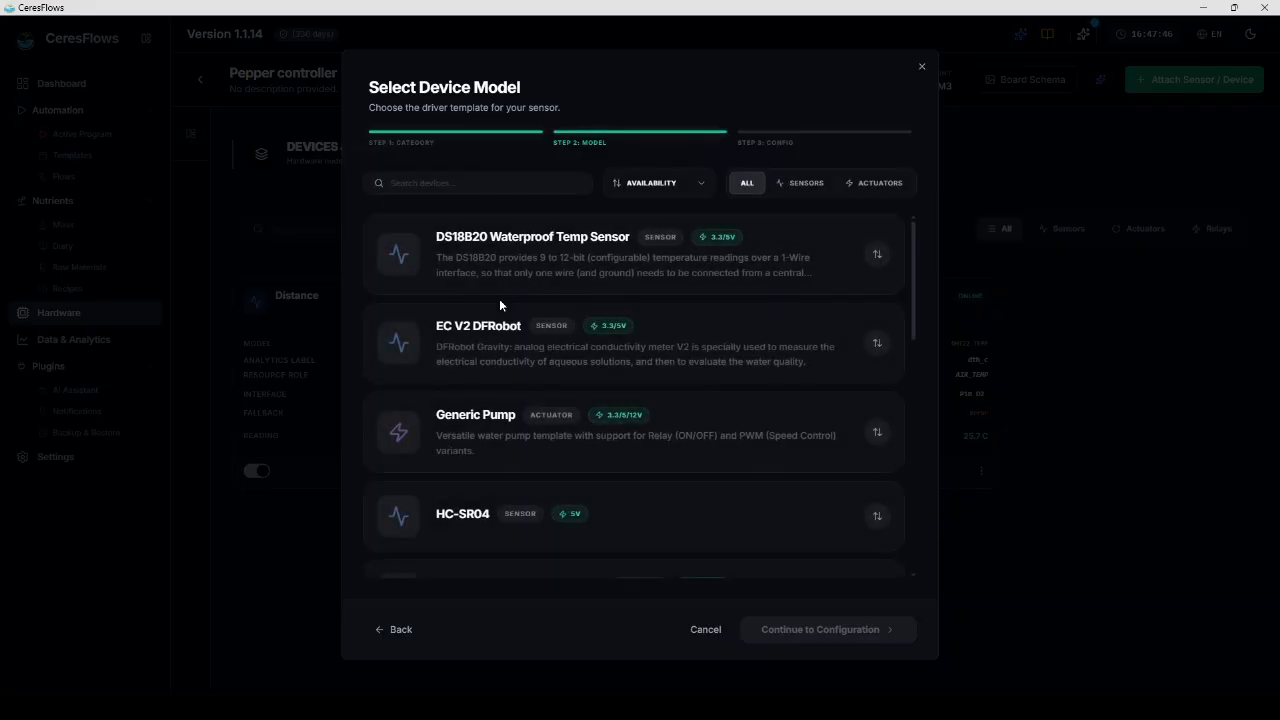
{"action": "scroll", "coordinate": [499, 299], "scroll_direction": "down", "scroll_amount": 2}
{"action": "scroll", "coordinate": [499, 299], "scroll_direction": "down", "scroll_amount": 3}
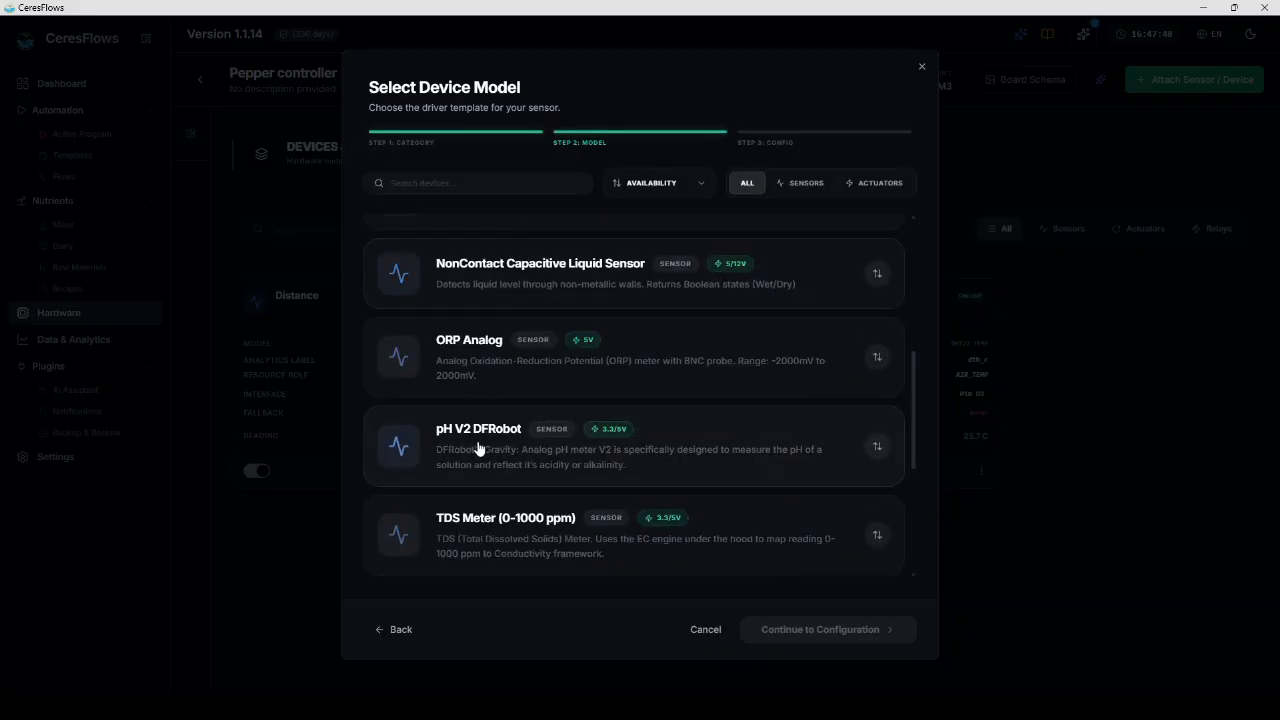
{"action": "scroll", "coordinate": [470, 445], "scroll_direction": "up", "scroll_amount": 5}
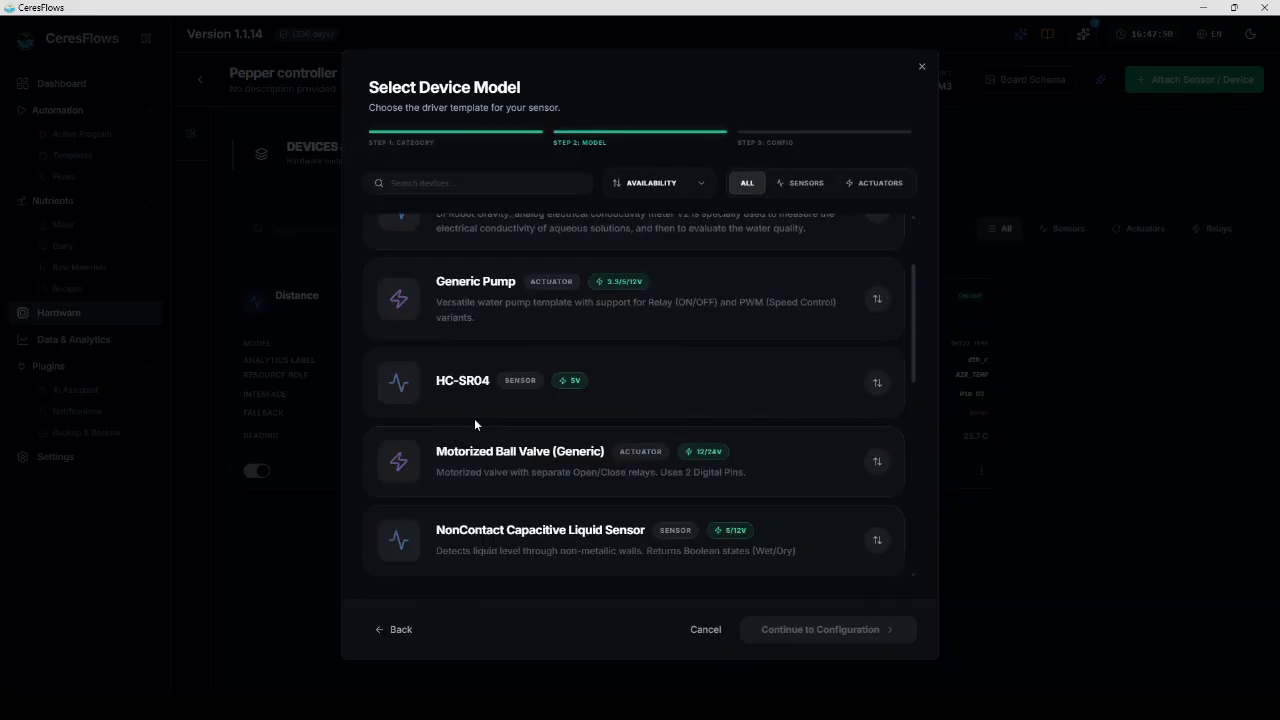
{"action": "left_click", "coordinate": [874, 345]}
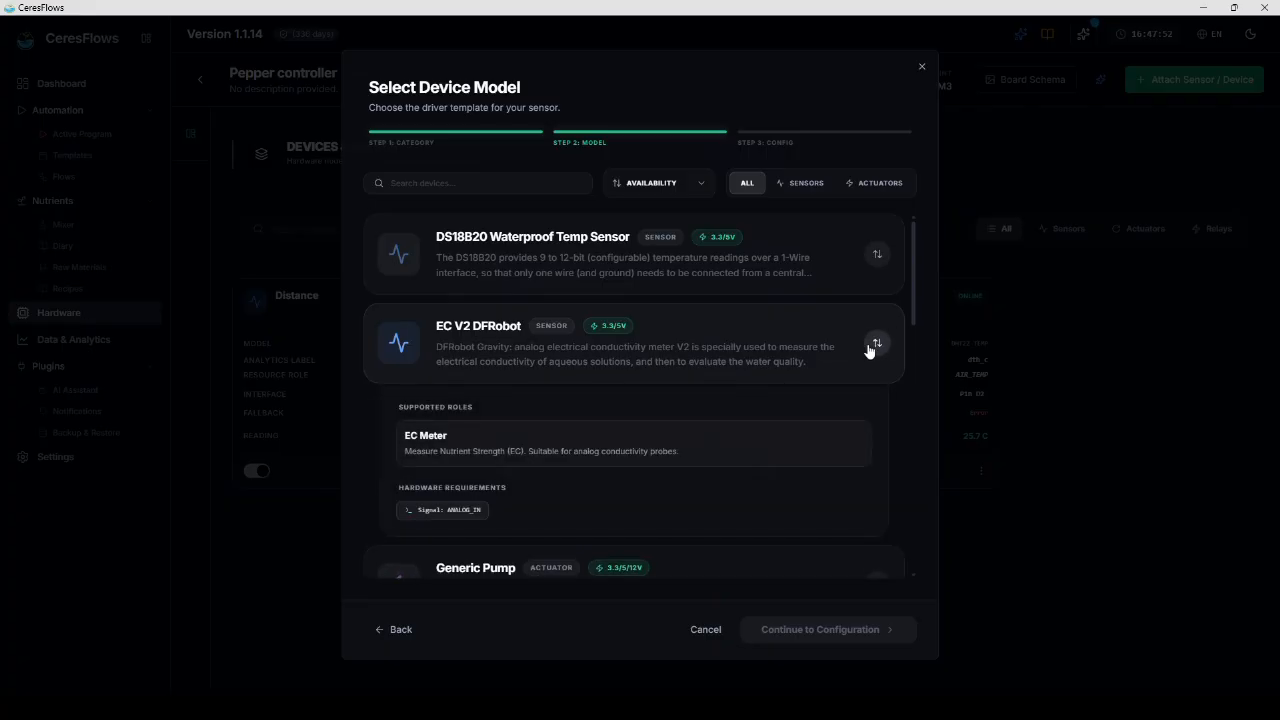
{"action": "left_click", "coordinate": [880, 342]}
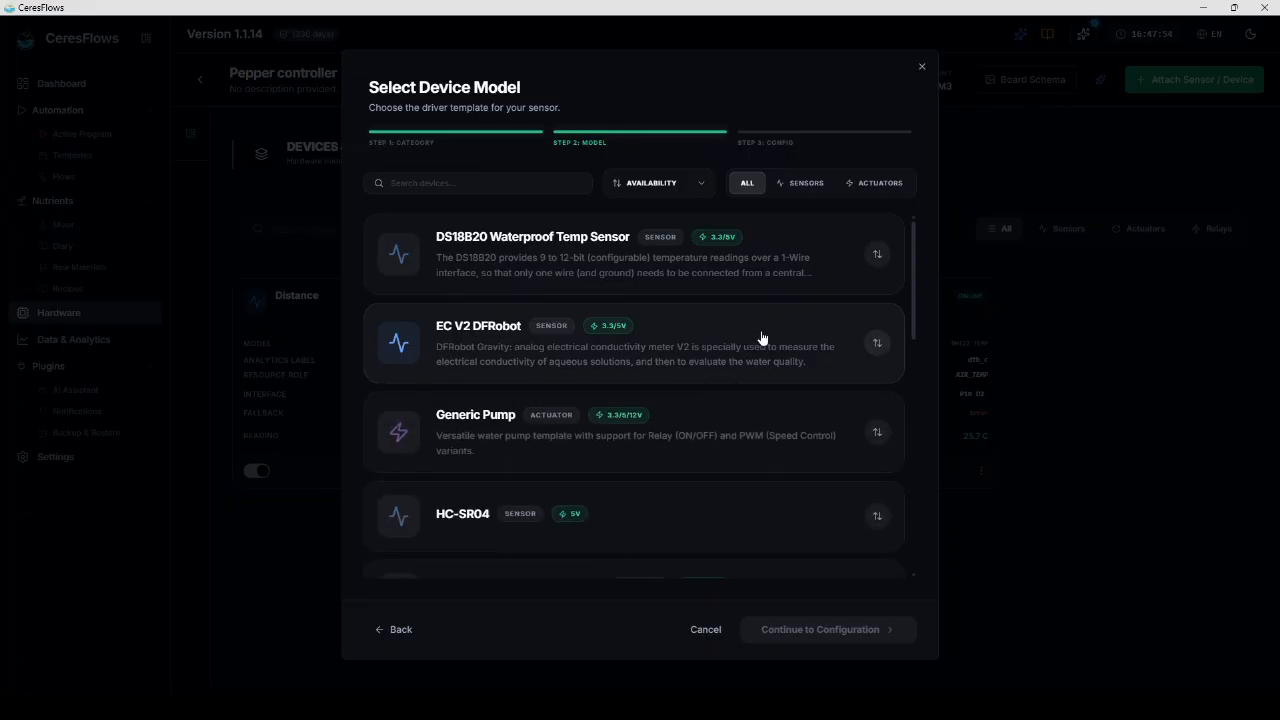
Step: Select the EC V2 DFRobot model, continue to its configuration, and name the device EC
{"action": "left_click", "coordinate": [680, 343]}
{"action": "left_click", "coordinate": [830, 629]}
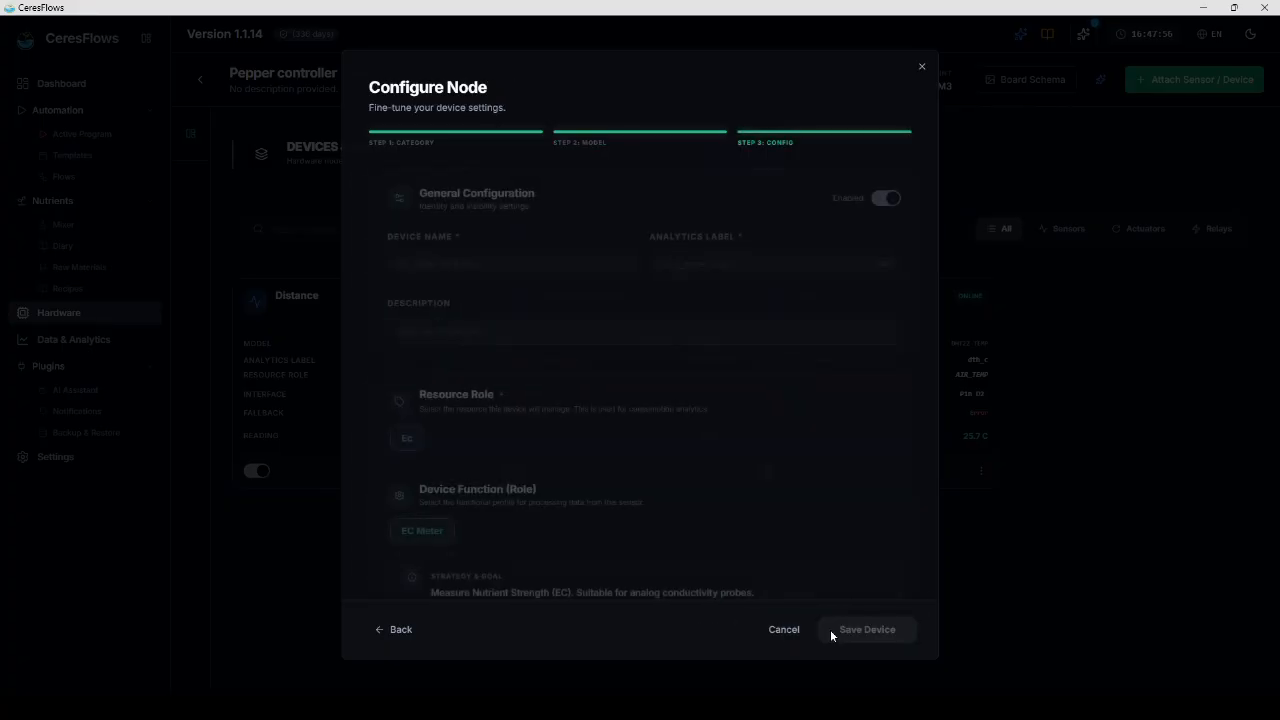
{"action": "left_click", "coordinate": [549, 264]}
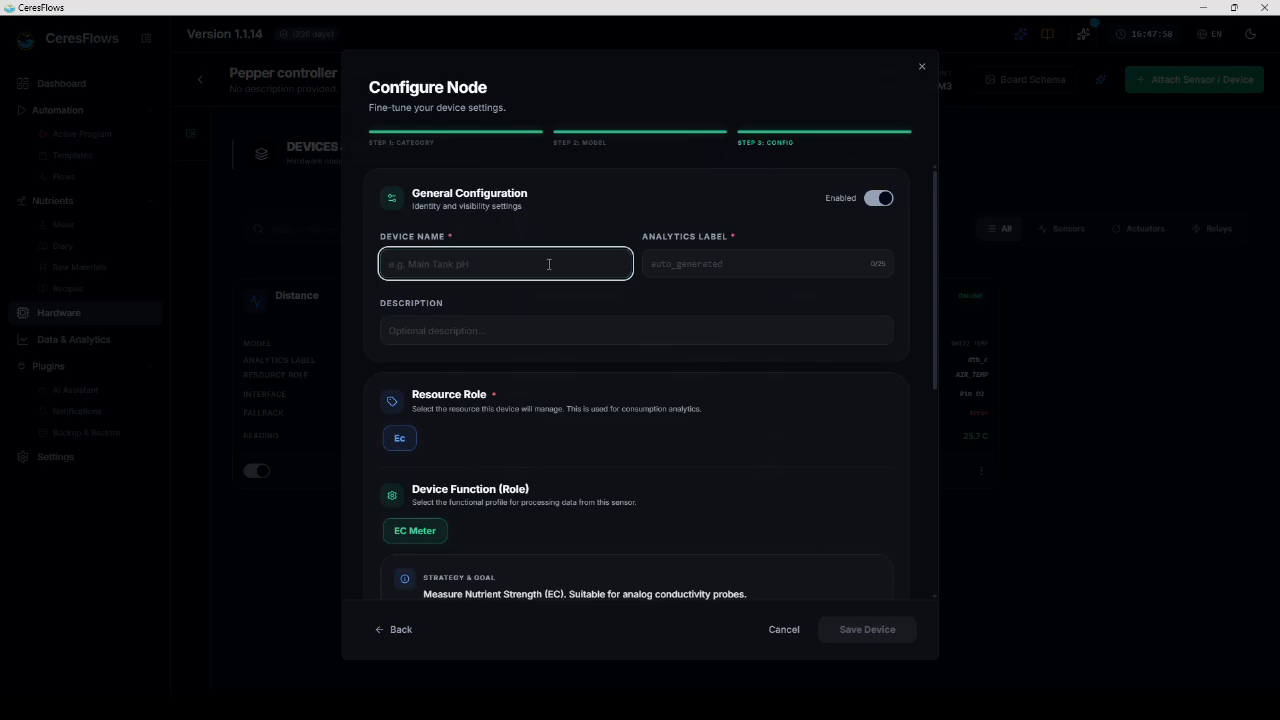
{"action": "type", "text": "EC"}
Step: Set the EC sensor's temperature compensation source to External Sensor and select the DTH C sensor
{"action": "scroll", "coordinate": [549, 264], "scroll_direction": "down", "scroll_amount": 2}
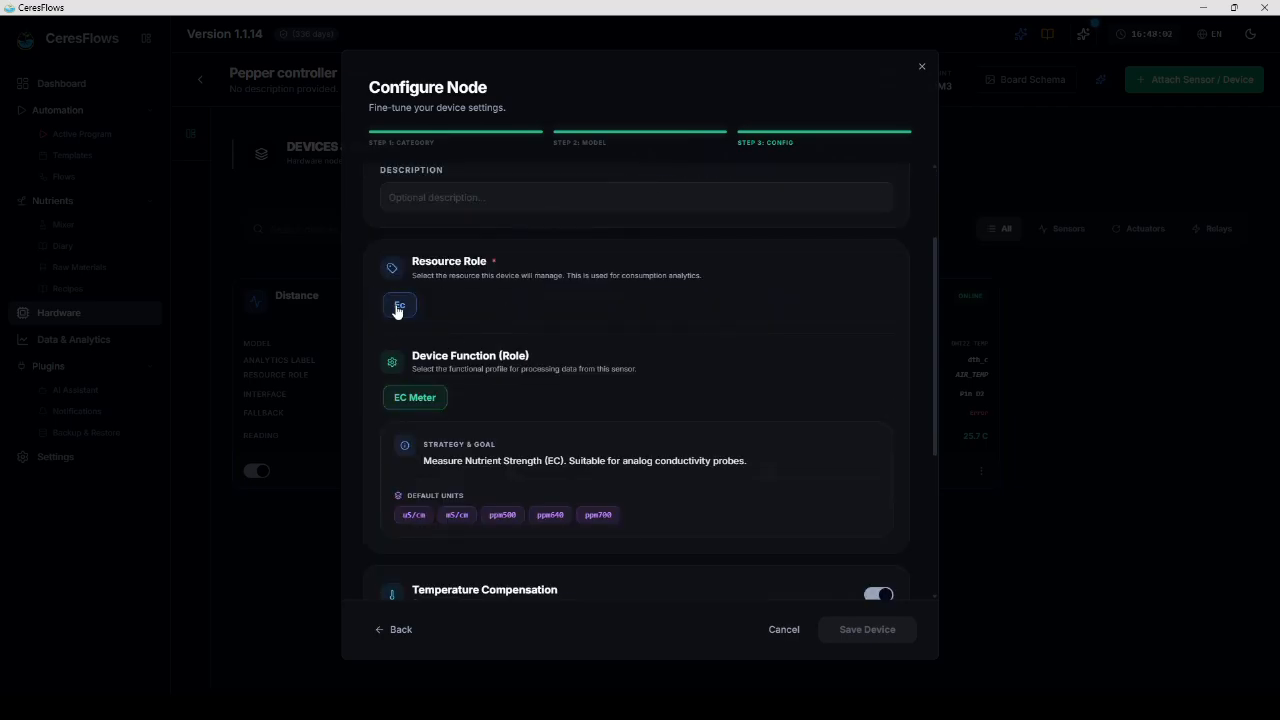
{"action": "scroll", "coordinate": [491, 400], "scroll_direction": "down", "scroll_amount": 4}
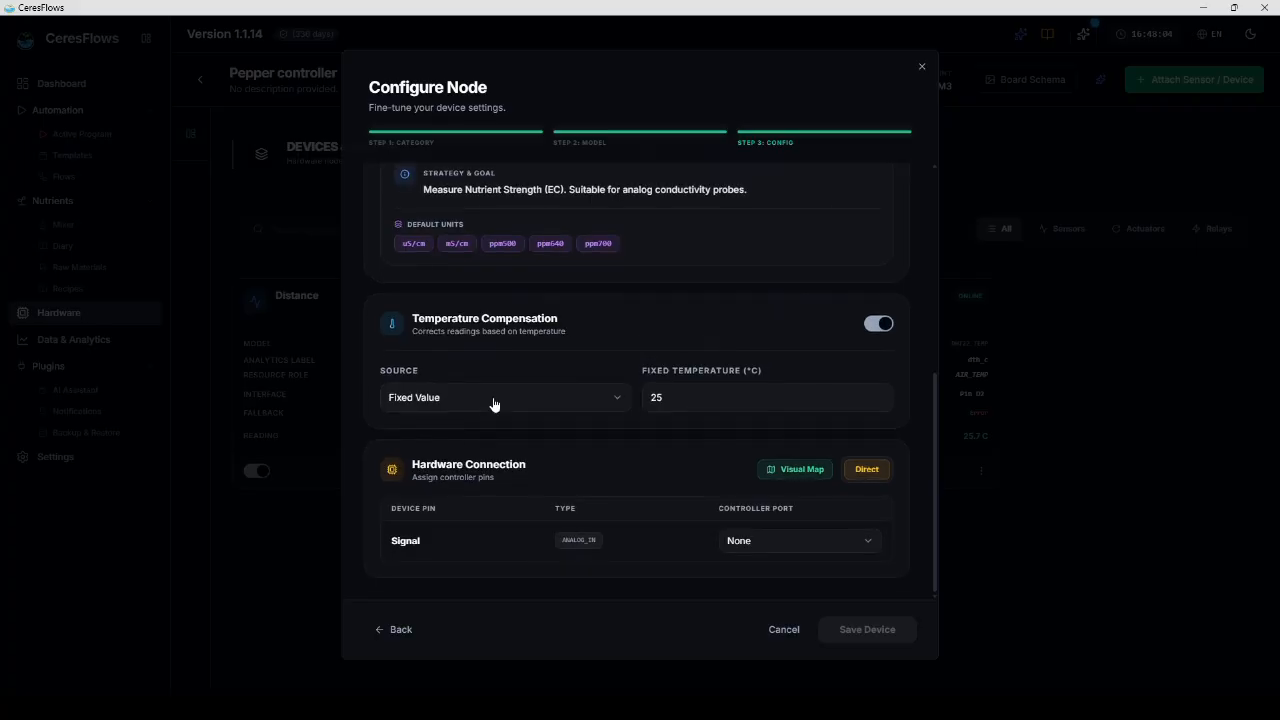
{"action": "left_click", "coordinate": [507, 397]}
{"action": "left_click", "coordinate": [497, 449]}
{"action": "left_click", "coordinate": [711, 406]}
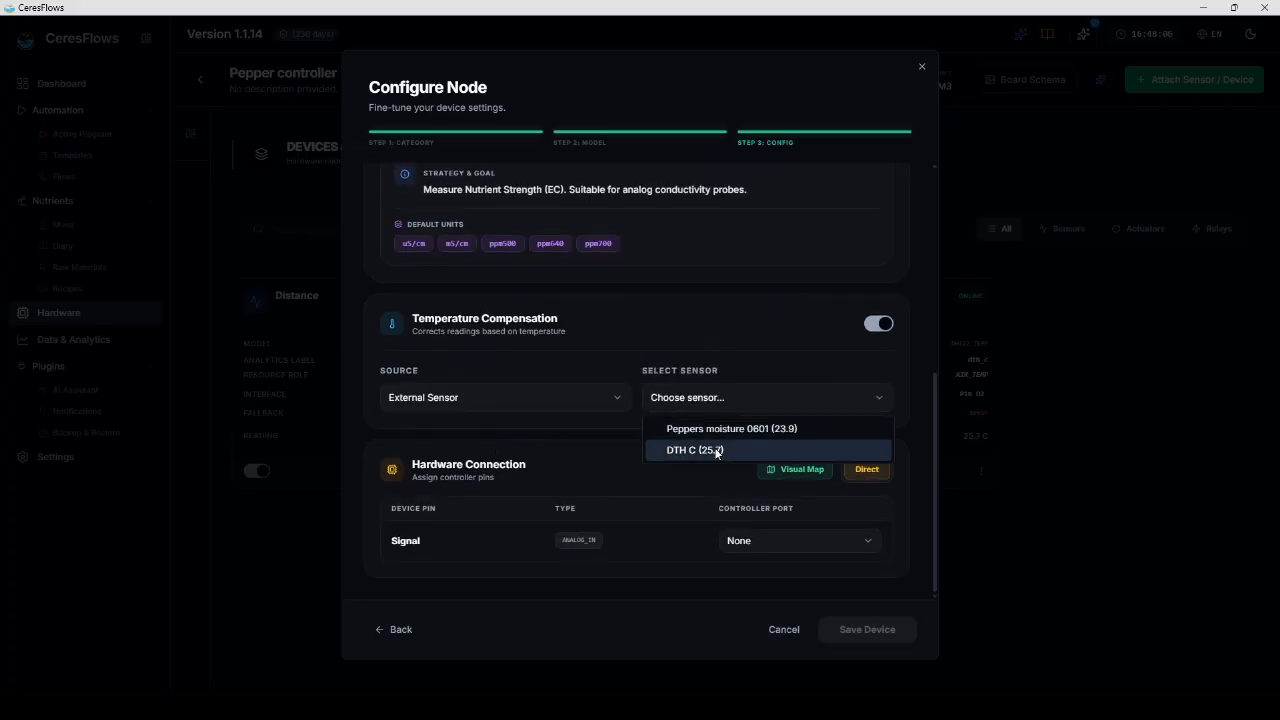
{"action": "left_click", "coordinate": [714, 449]}
Step: Assign the EC sensor's Signal pin to controller port A4 through the Visual Map and confirm the connection
{"action": "left_click", "coordinate": [793, 547]}
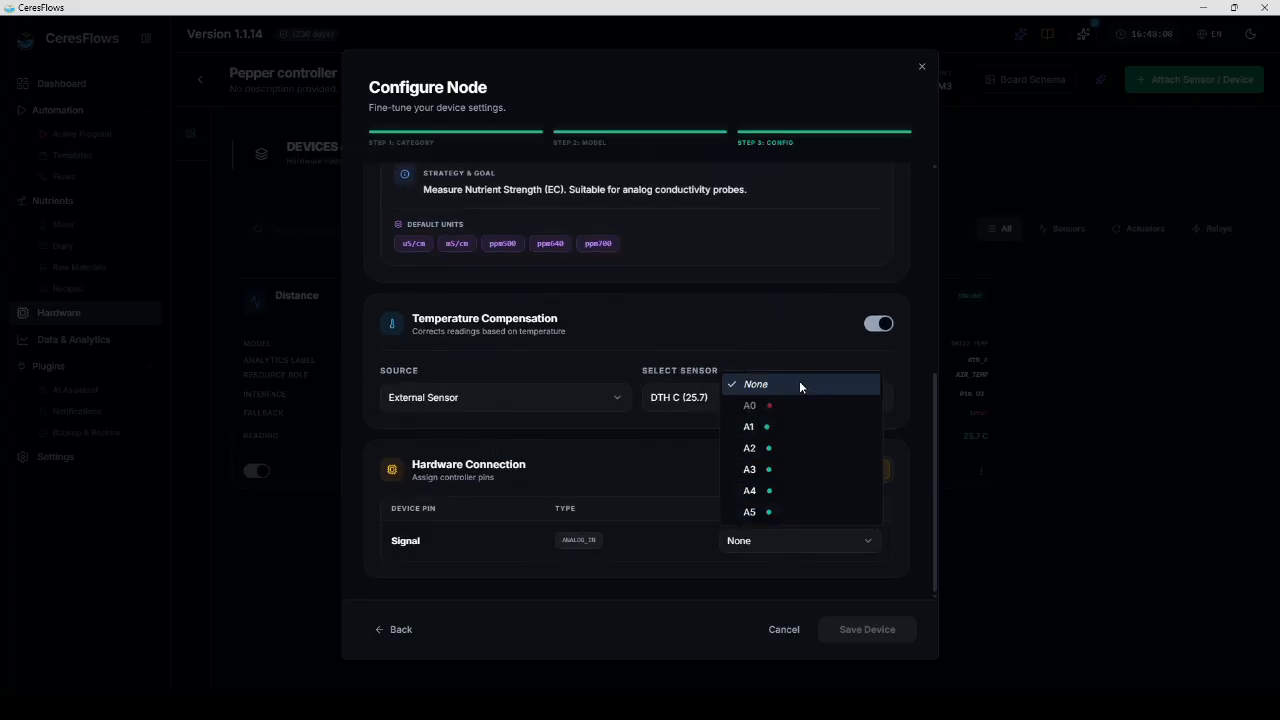
{"action": "left_click", "coordinate": [761, 526]}
{"action": "left_click", "coordinate": [806, 470]}
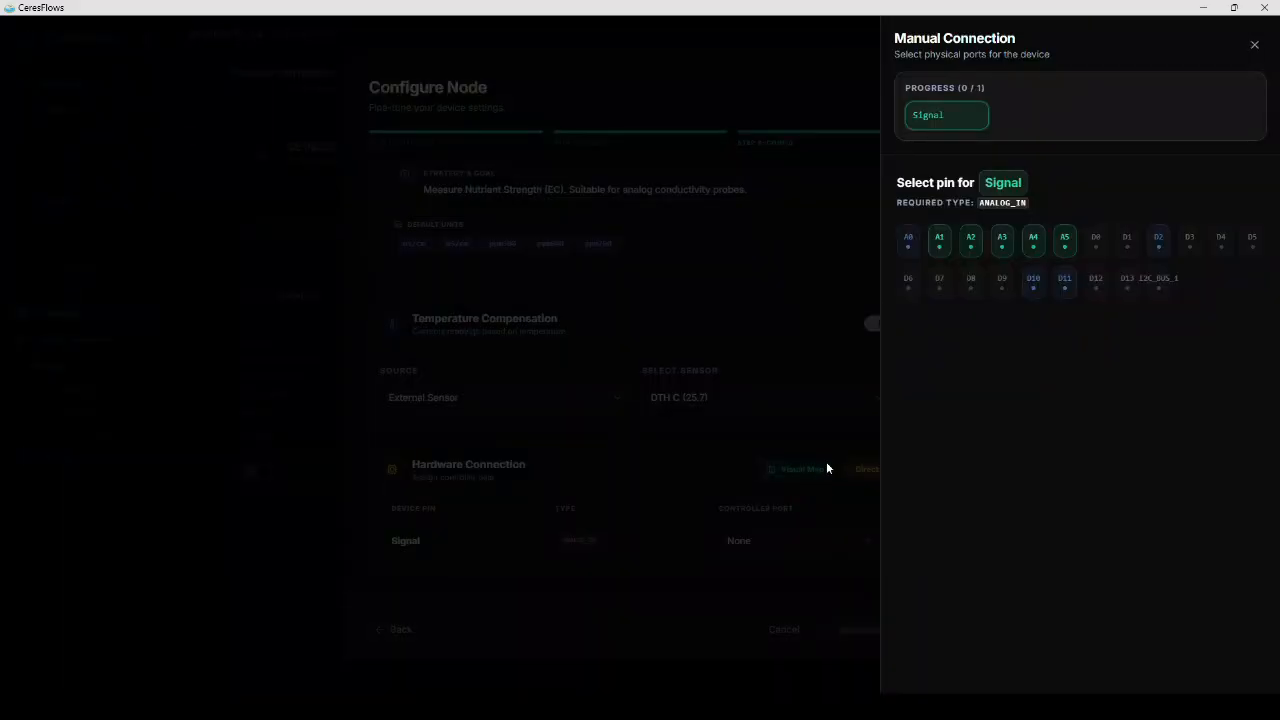
{"action": "left_click", "coordinate": [1034, 238]}
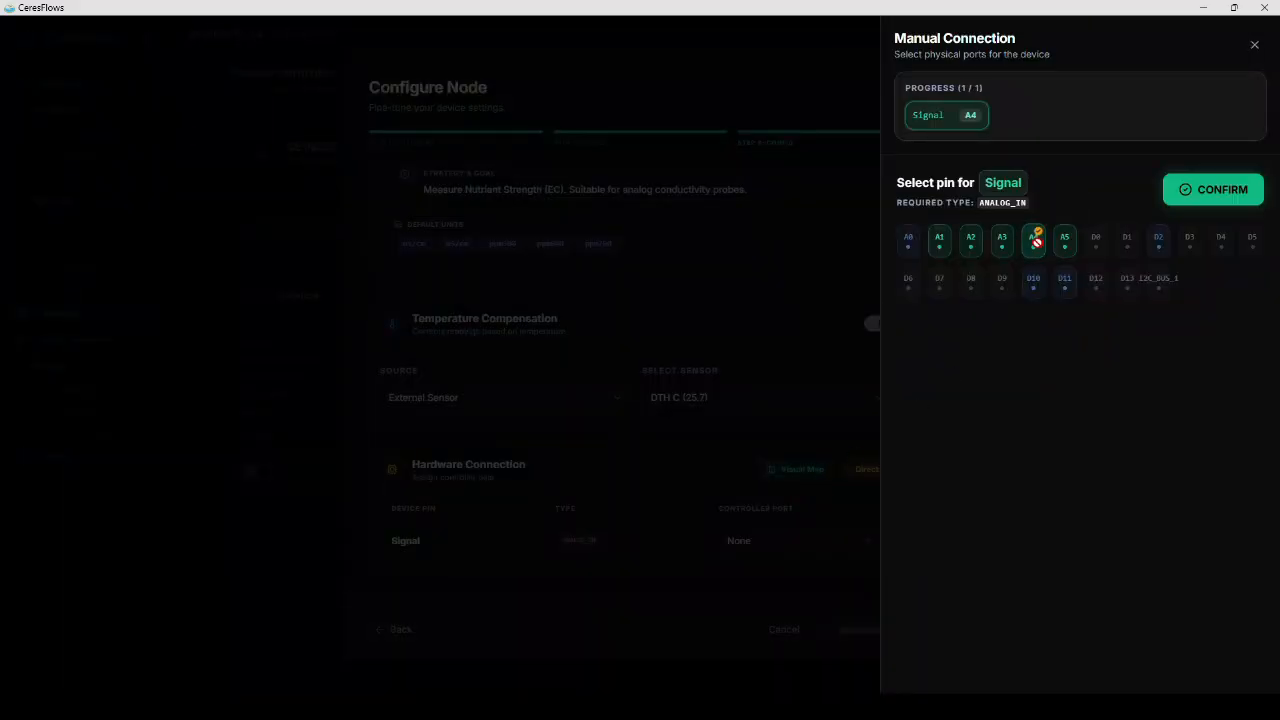
{"action": "left_click", "coordinate": [1218, 190]}
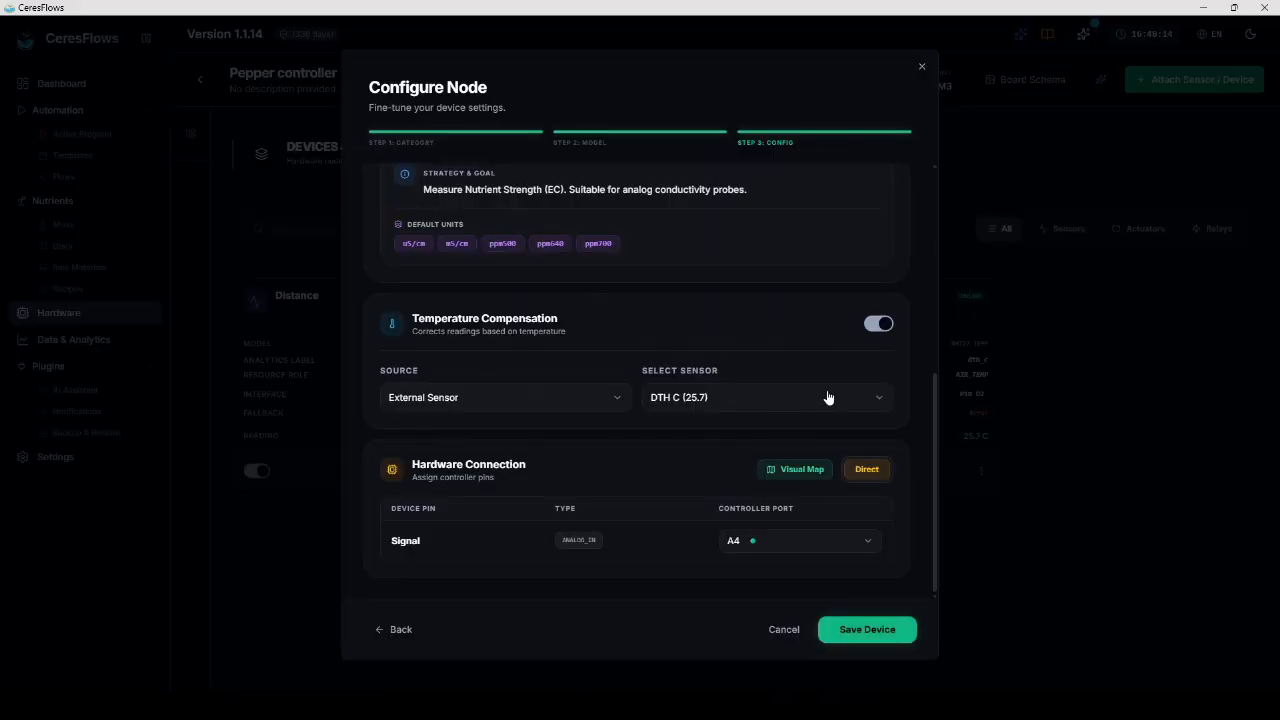
Step: Review the EC device configuration, change the Signal pin's controller port to A3, and save the device
{"action": "scroll", "coordinate": [707, 412], "scroll_direction": "up", "scroll_amount": 5}
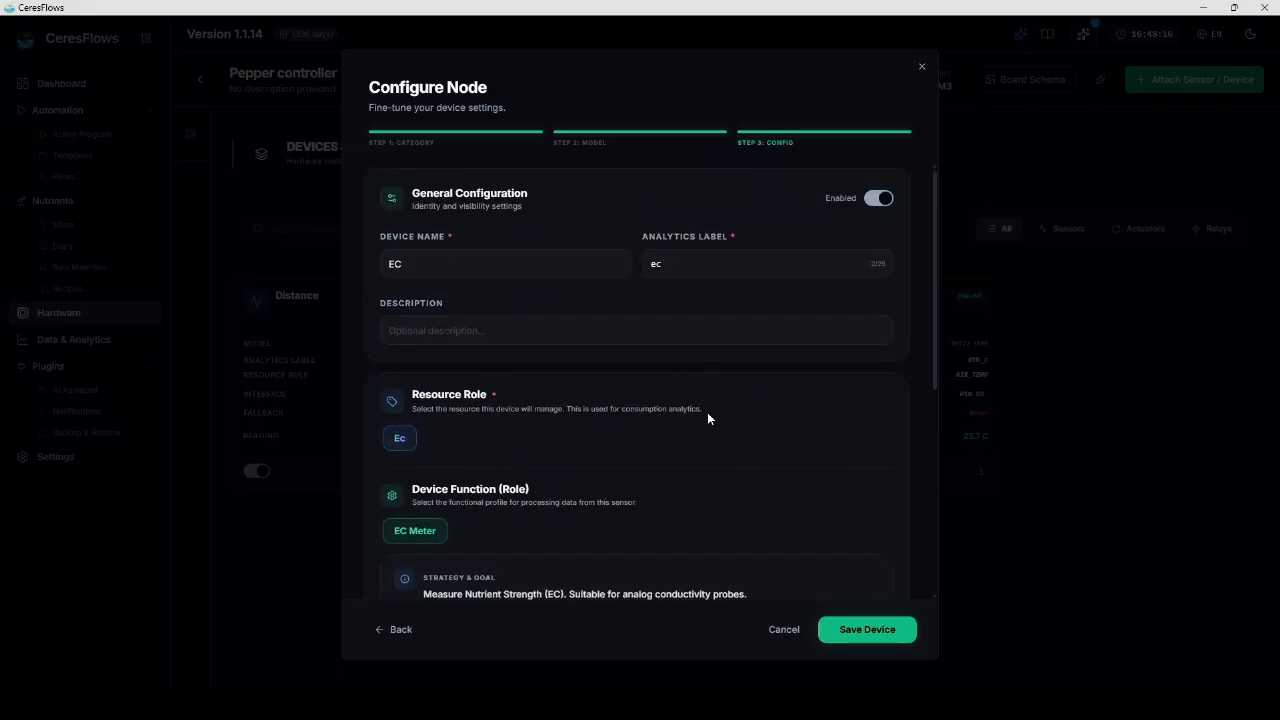
{"action": "scroll", "coordinate": [707, 418], "scroll_direction": "down", "scroll_amount": 5}
{"action": "left_click", "coordinate": [866, 635]}
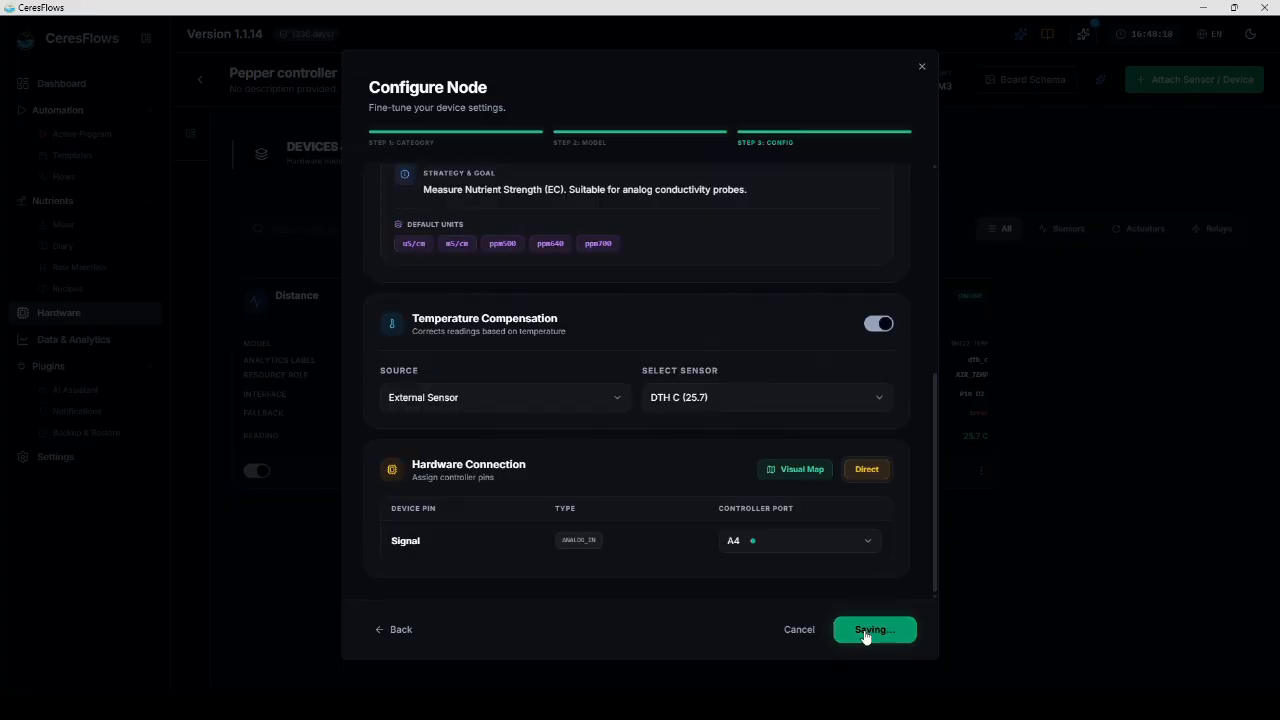
{"action": "left_click", "coordinate": [830, 541]}
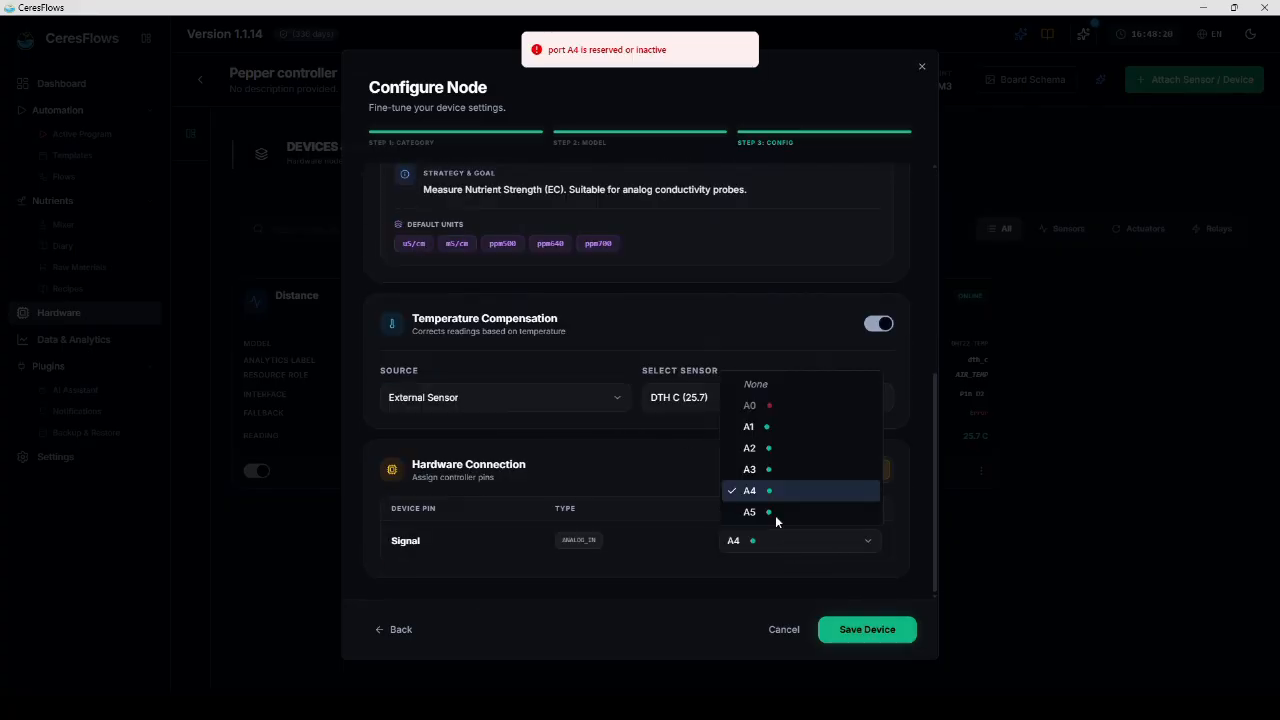
{"action": "left_click", "coordinate": [770, 469]}
{"action": "left_click", "coordinate": [864, 627]}
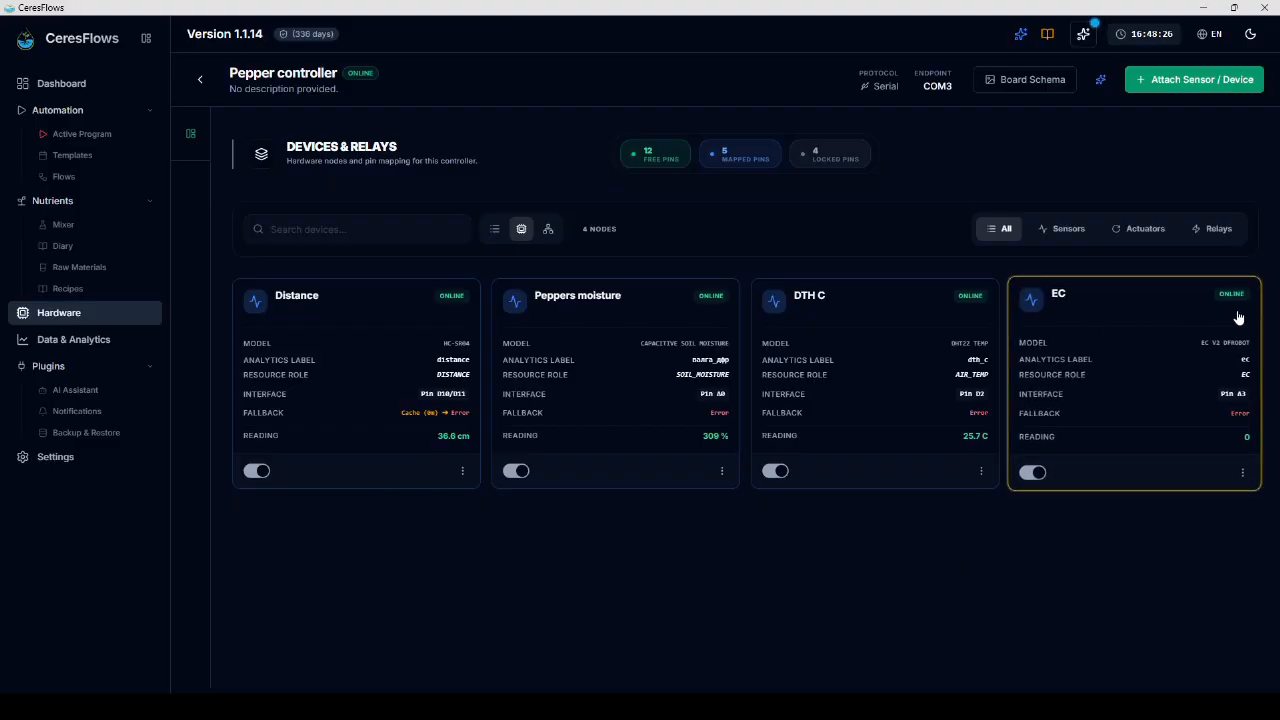
Step: View the controller's devices as a list and as a pin palette, and return to the card view
{"action": "left_click", "coordinate": [494, 232]}
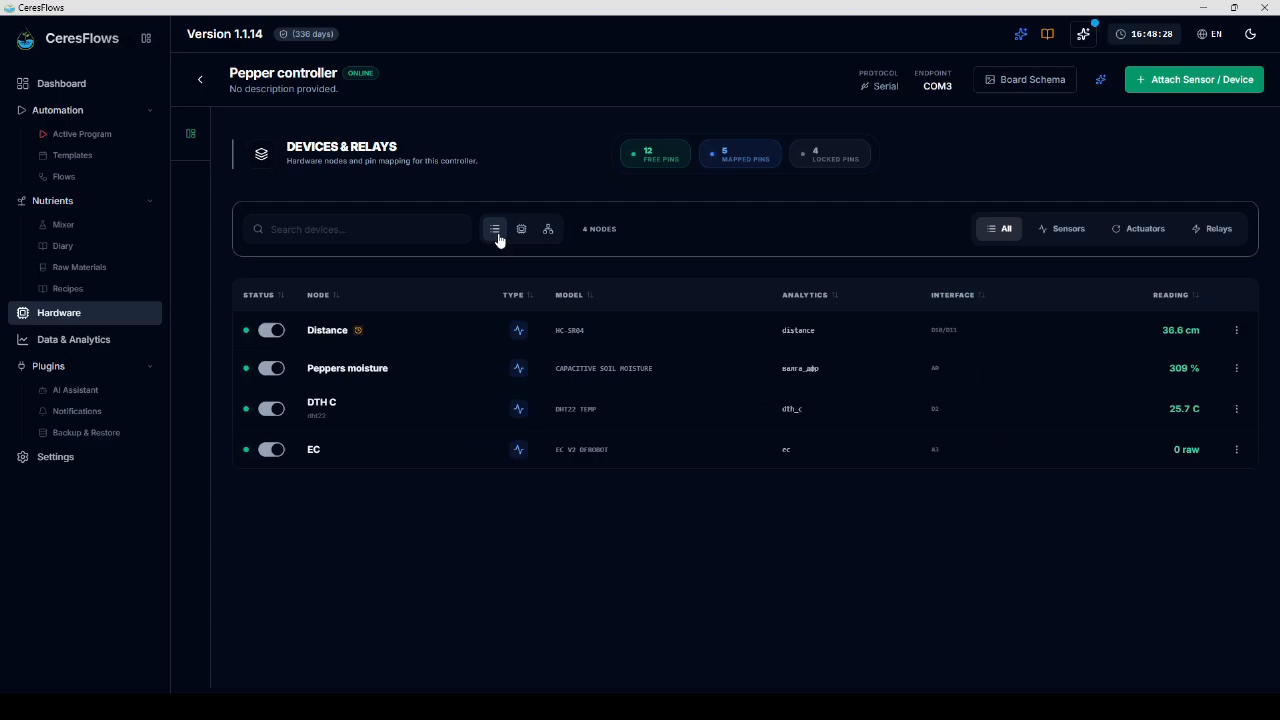
{"action": "left_click", "coordinate": [548, 229]}
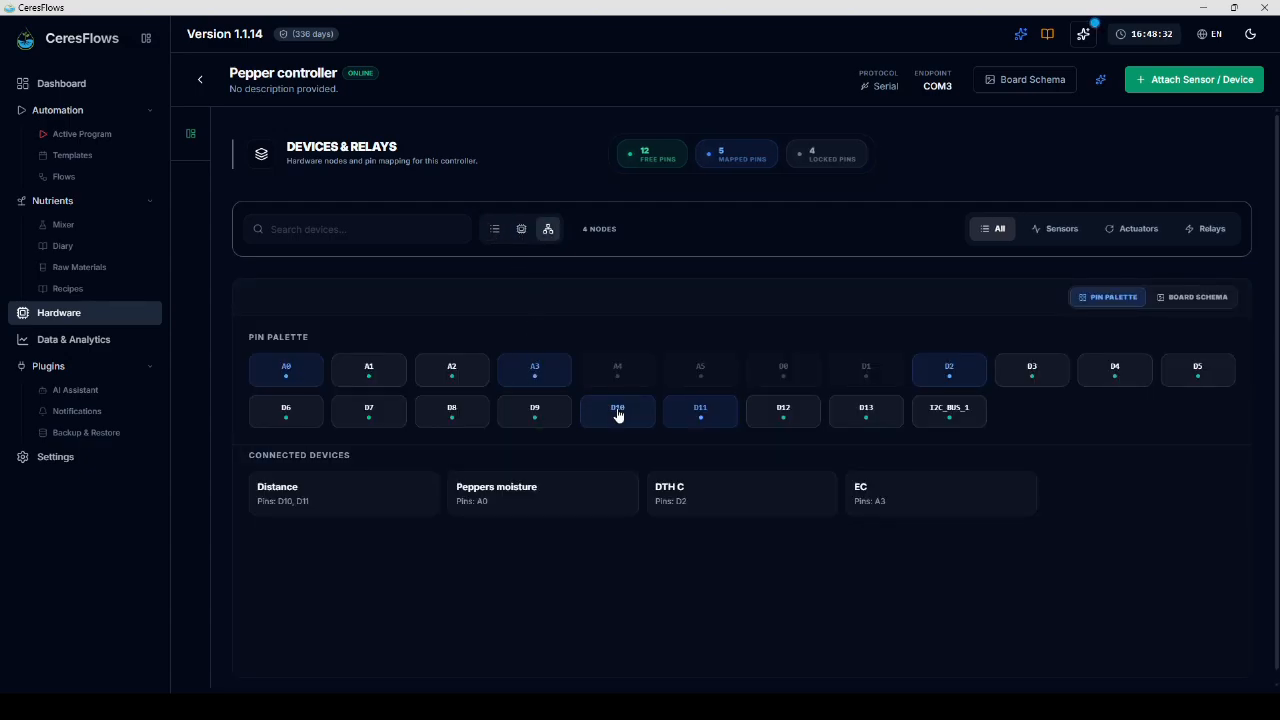
{"action": "left_click", "coordinate": [521, 229]}
Step: Open the EC sensor's calibration options, review the calibration guide, and set the calibration method to none
{"action": "left_click", "coordinate": [1121, 347]}
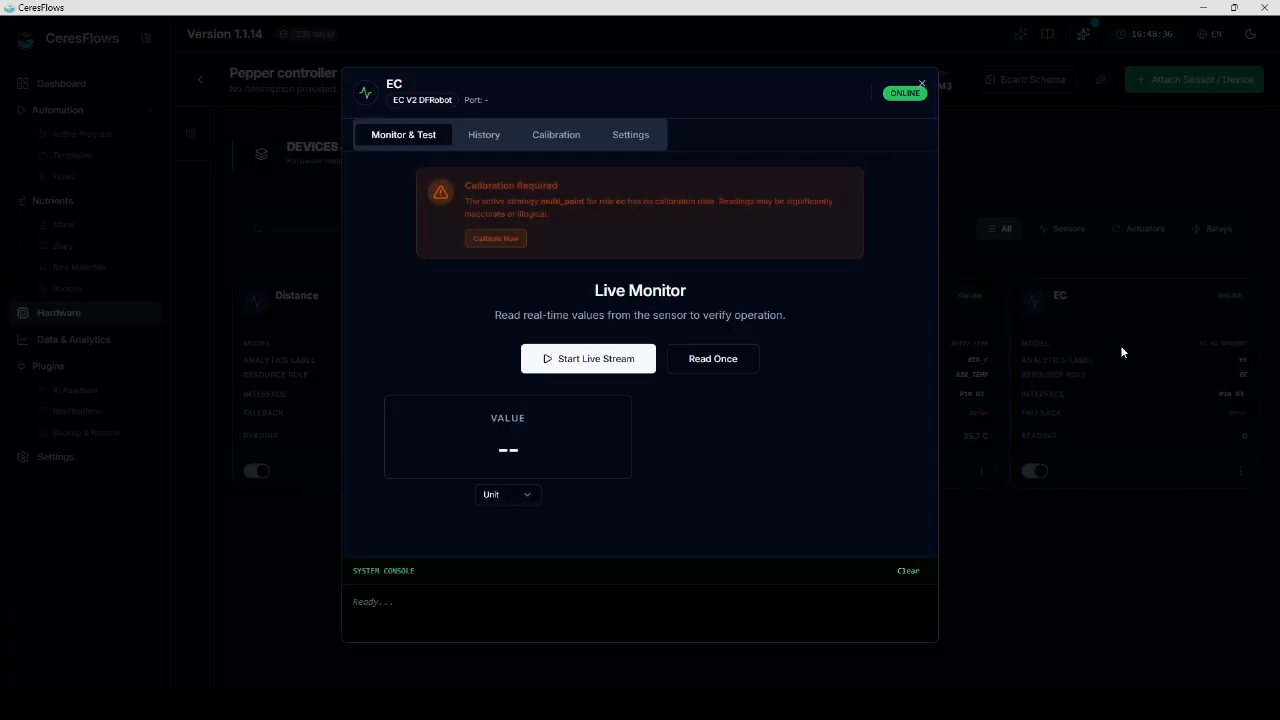
{"action": "left_click", "coordinate": [574, 140]}
{"action": "scroll", "coordinate": [714, 231], "scroll_direction": "down", "scroll_amount": 3}
{"action": "scroll", "coordinate": [716, 228], "scroll_direction": "up", "scroll_amount": 3}
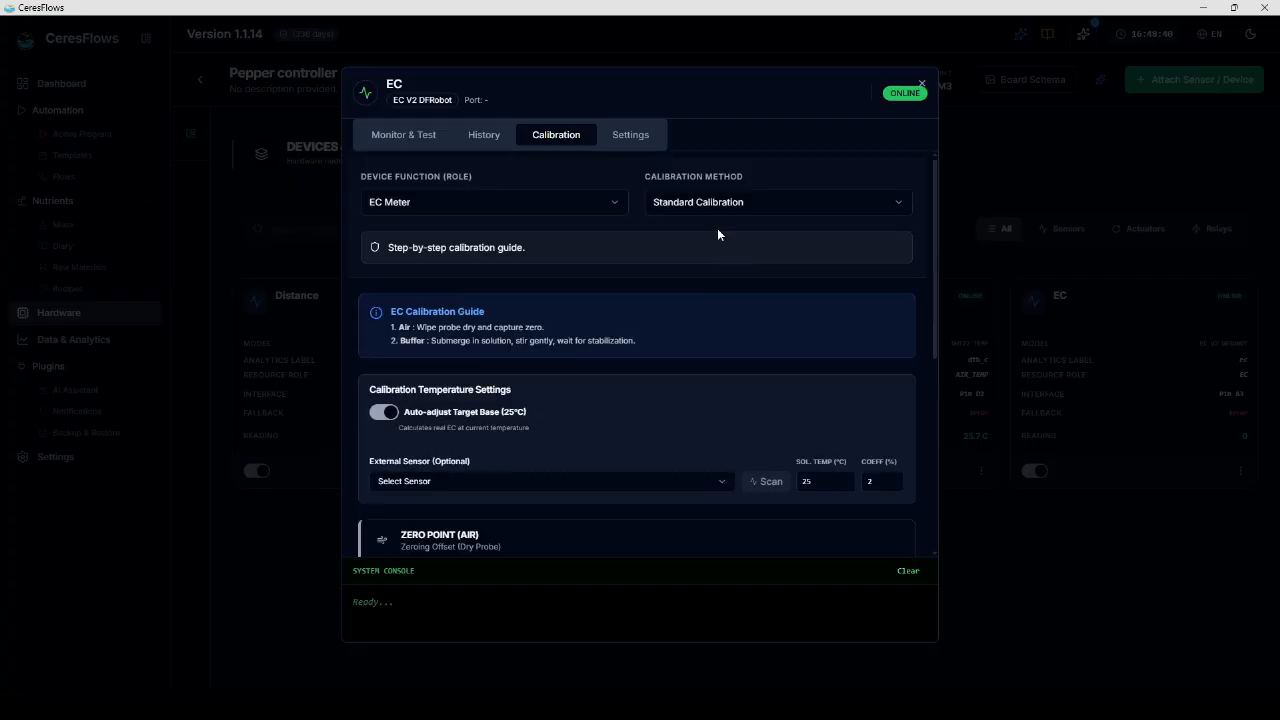
{"action": "left_click", "coordinate": [706, 200]}
{"action": "left_click", "coordinate": [705, 231]}
Step: Examine the EC sensor's live monitor, reading history, and its noise filtering, valid range, frozen detection, retry and failure settings
{"action": "left_click", "coordinate": [410, 138]}
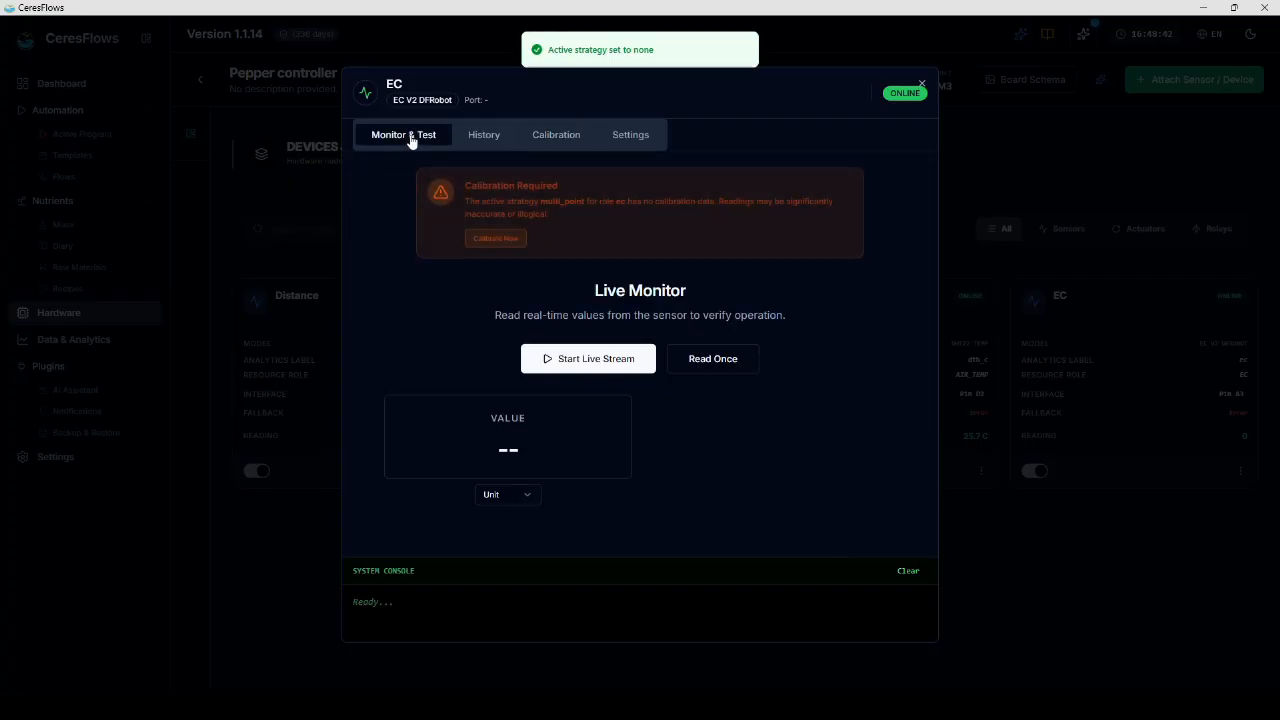
{"action": "left_click", "coordinate": [485, 140]}
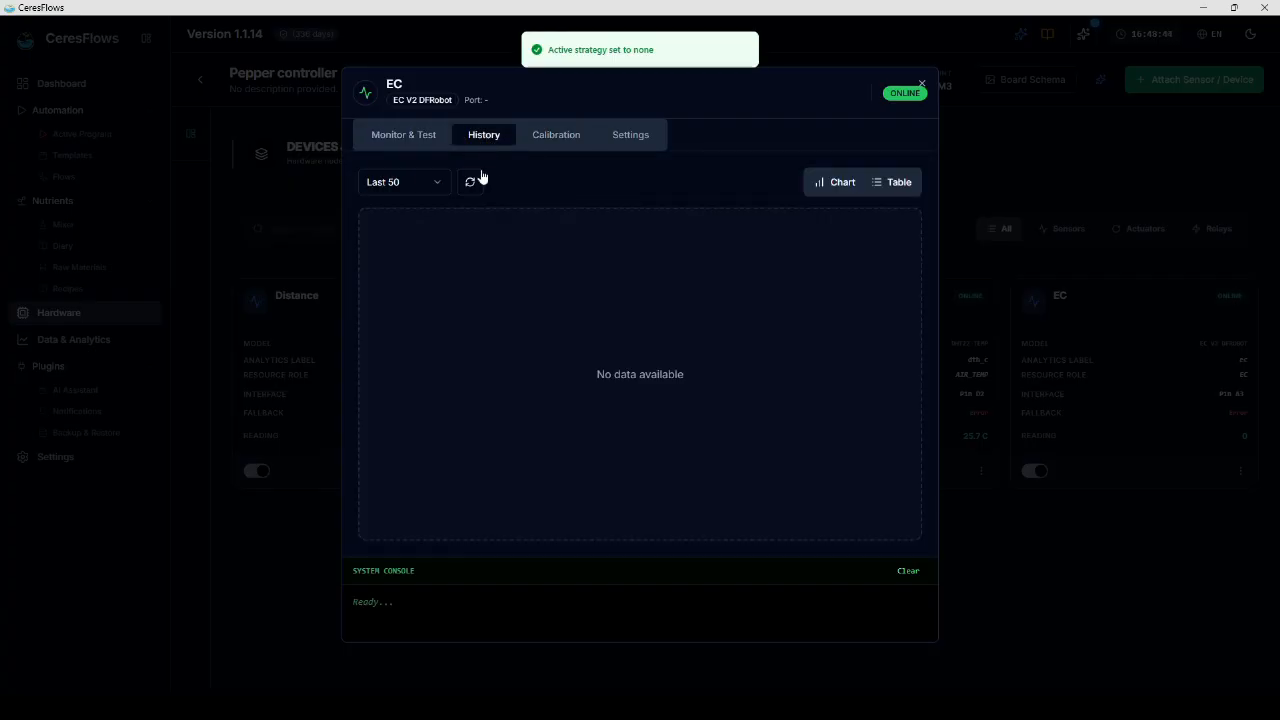
{"action": "left_click", "coordinate": [615, 139]}
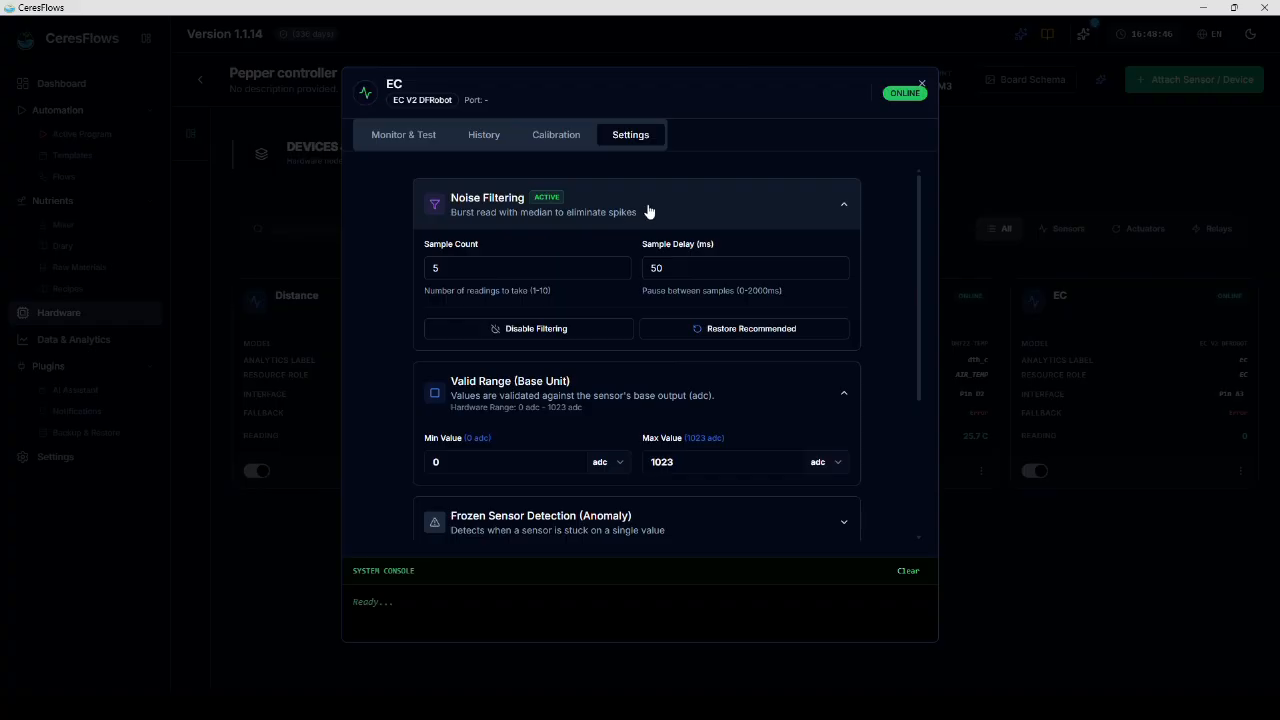
{"action": "left_click", "coordinate": [648, 208]}
{"action": "left_click", "coordinate": [651, 273]}
{"action": "left_click", "coordinate": [658, 456]}
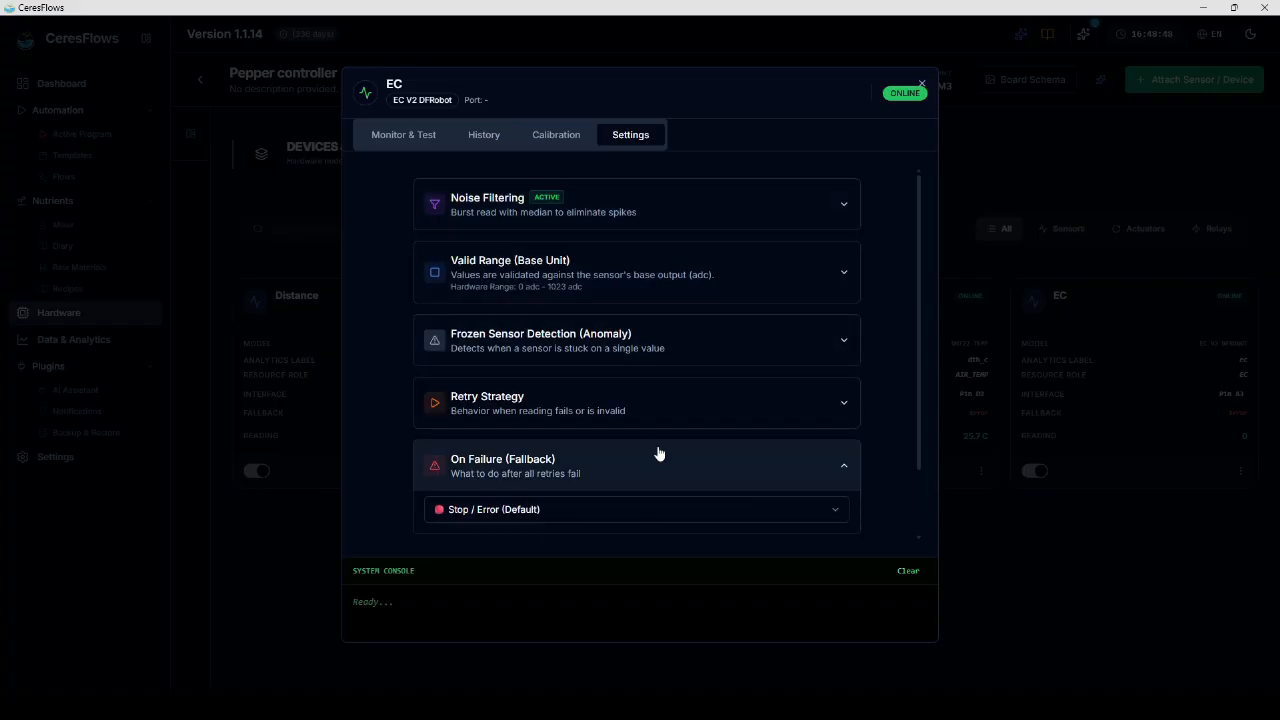
{"action": "left_click", "coordinate": [657, 408]}
{"action": "left_click", "coordinate": [678, 350]}
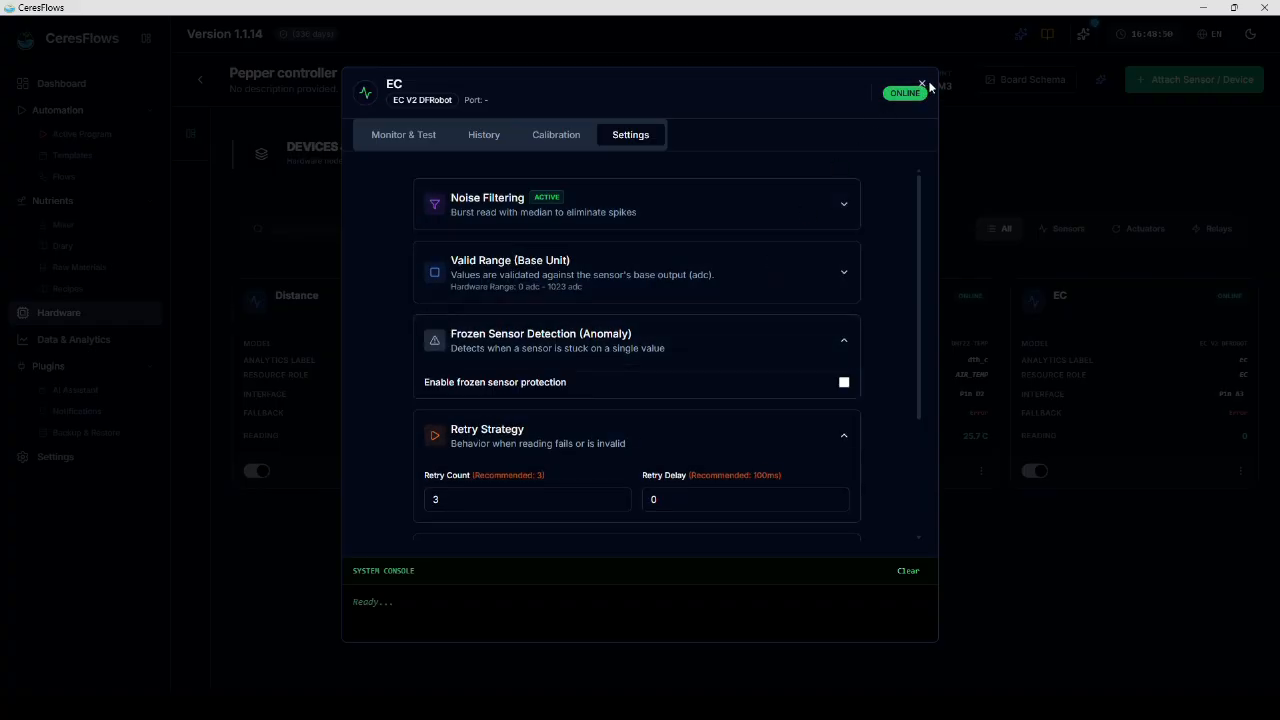
Step: Save the EC sensor's validation settings with a 100 ms retry delay and close the device window
{"action": "scroll", "coordinate": [903, 334], "scroll_direction": "down", "scroll_amount": 3}
{"action": "left_click", "coordinate": [837, 491]}
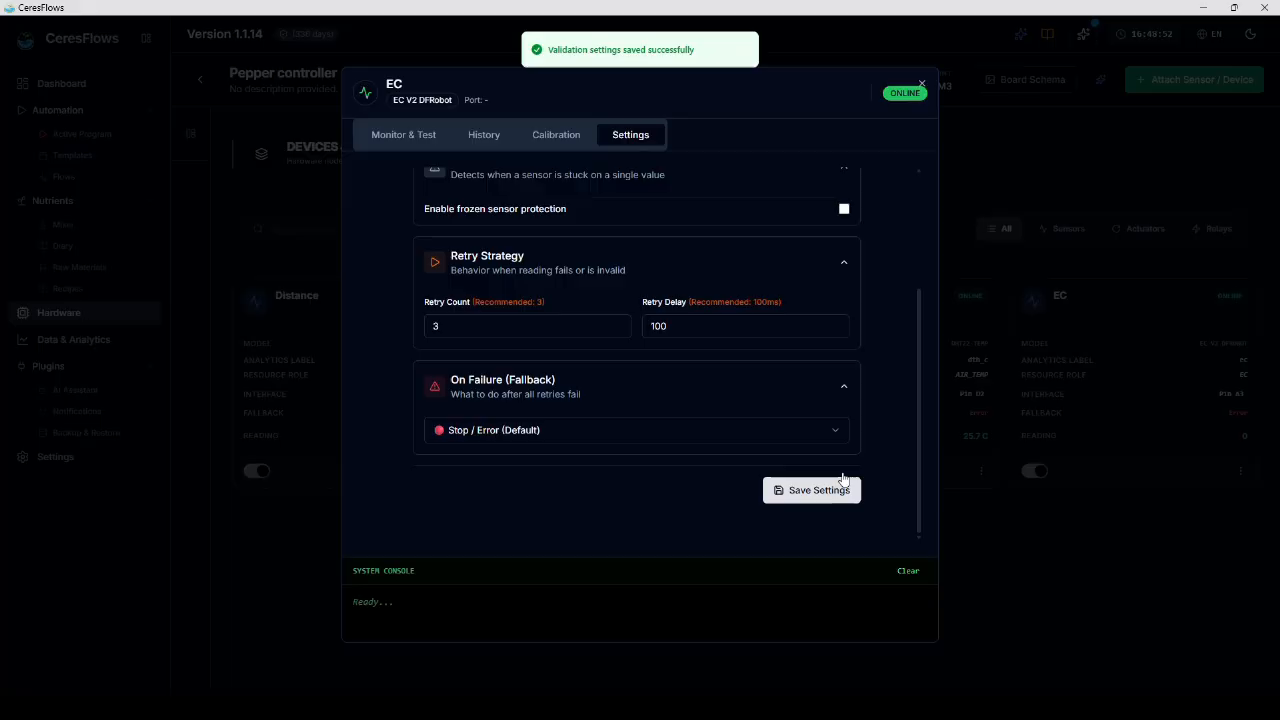
{"action": "left_click", "coordinate": [922, 85]}
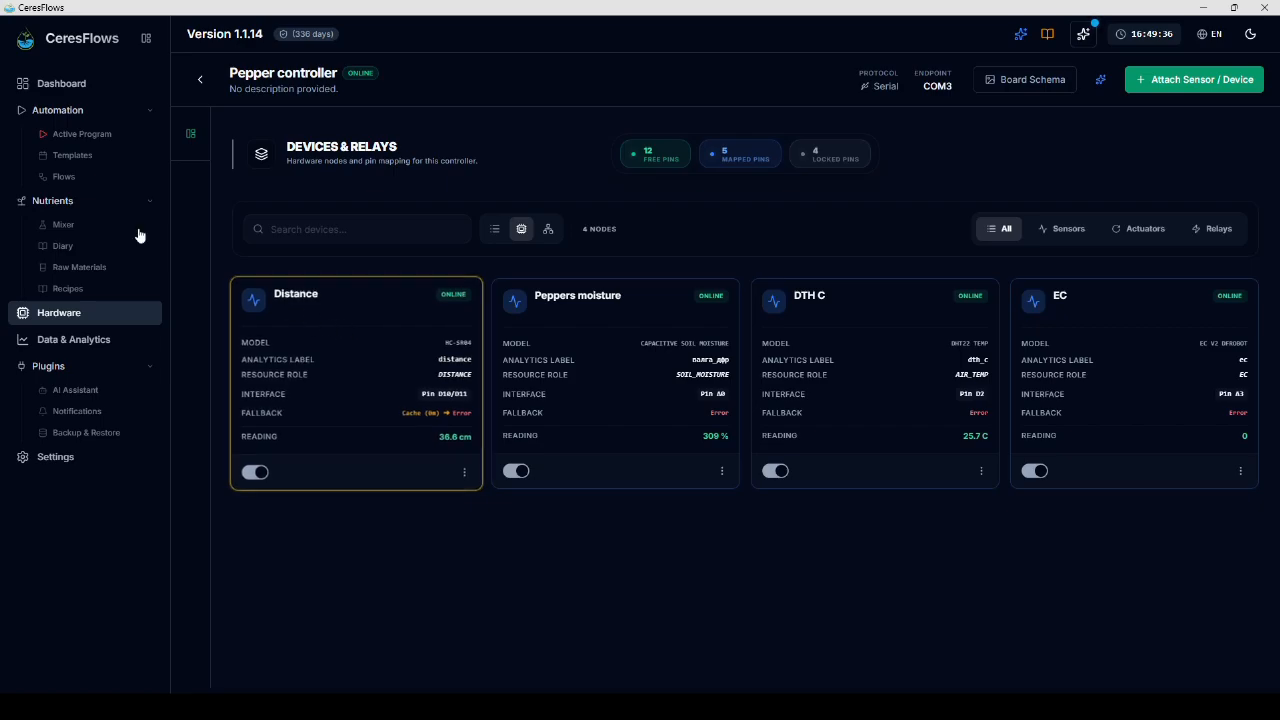
Step: Open the automation flows list, check the flow import dialog, and try exporting the All Sensors flow
{"action": "left_click", "coordinate": [63, 178]}
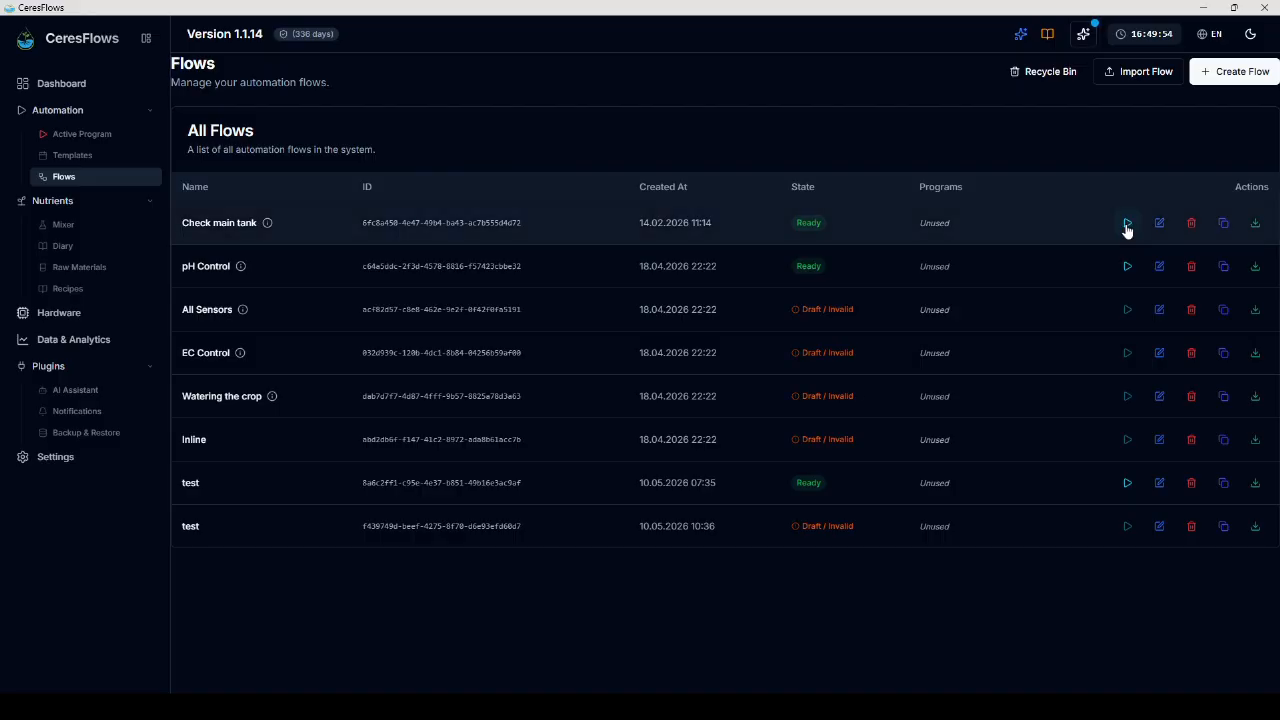
{"action": "left_click", "coordinate": [1148, 71]}
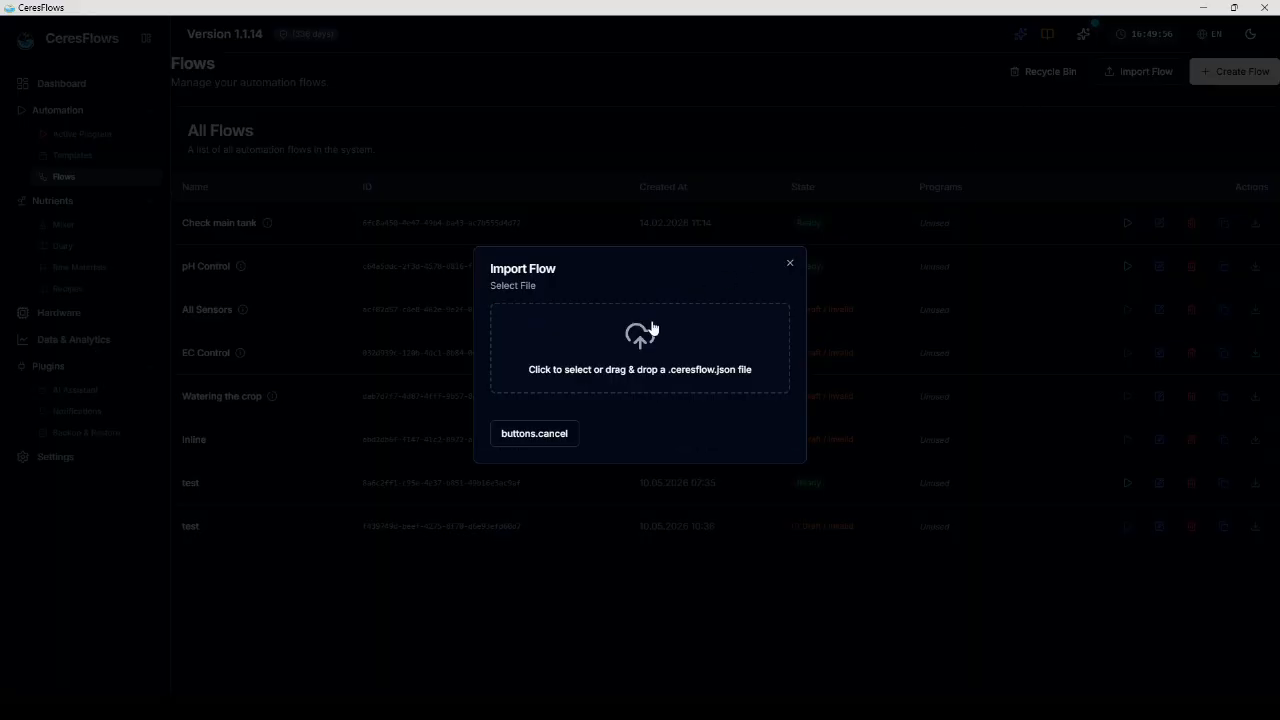
{"action": "left_click", "coordinate": [790, 264]}
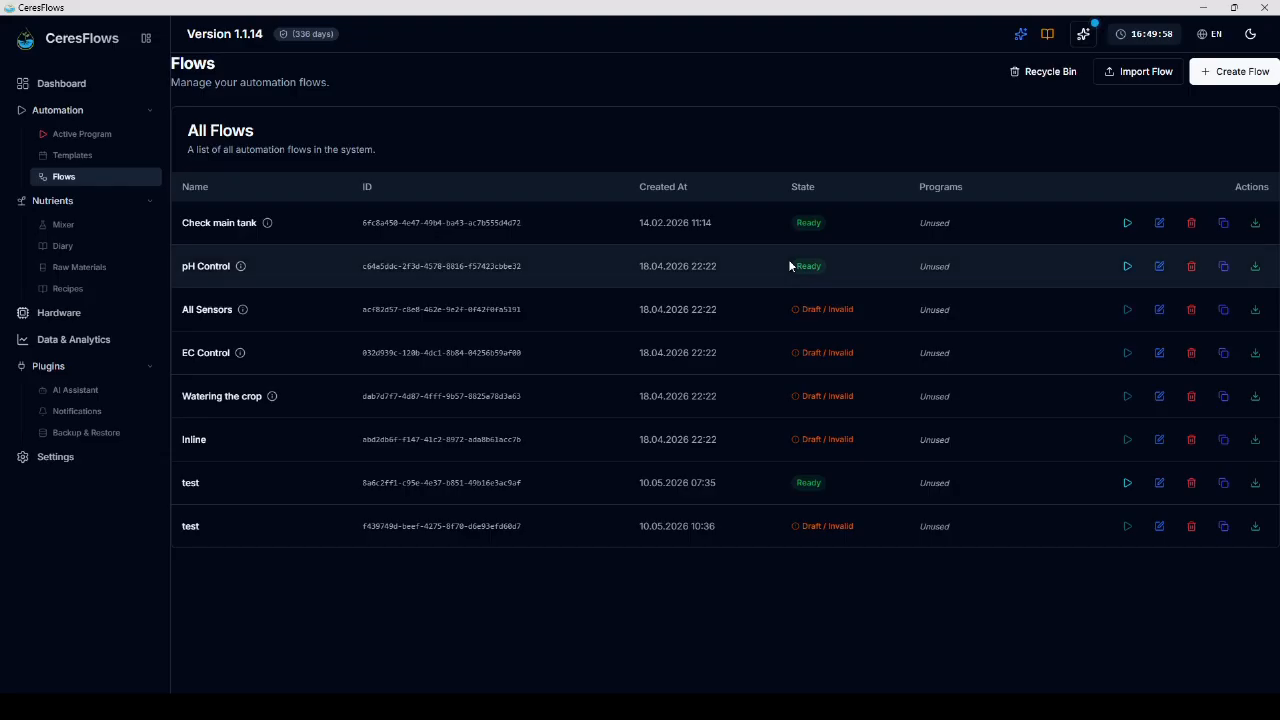
{"action": "left_click", "coordinate": [1256, 312]}
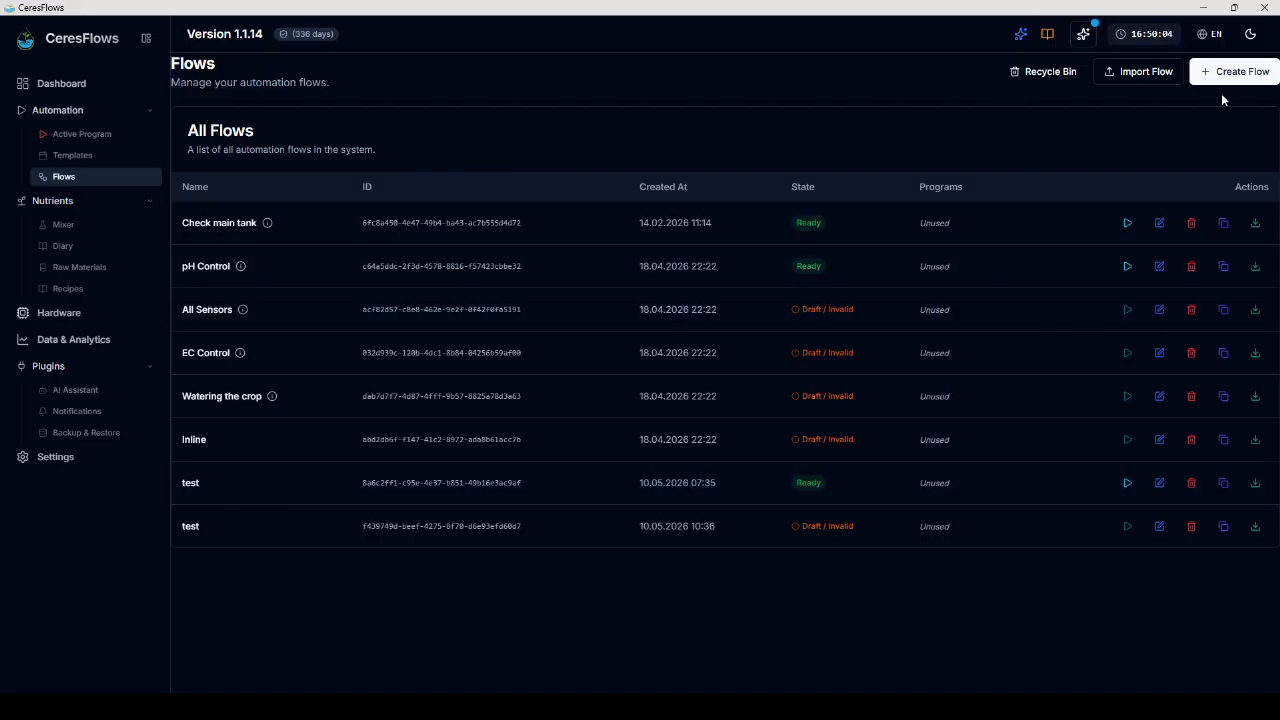
Step: Create a new automation flow and display its Flow Health diagnostics beside the canvas
{"action": "left_click", "coordinate": [1240, 72]}
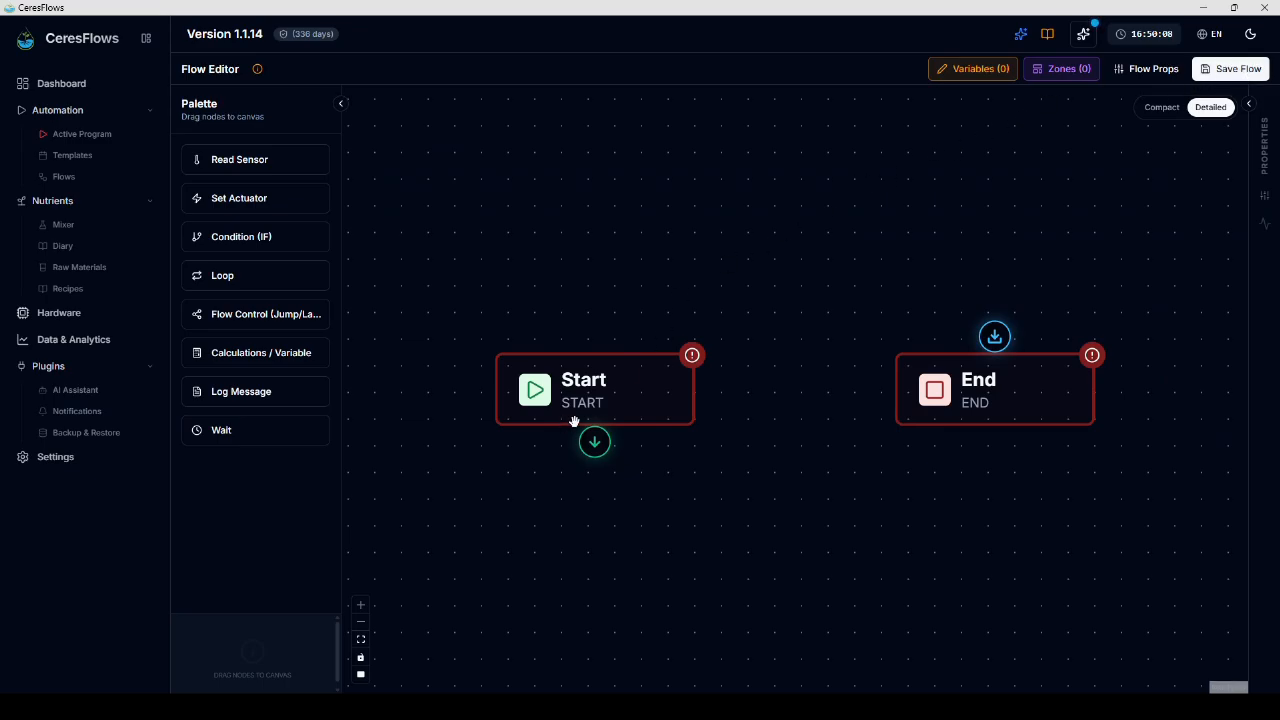
{"action": "left_click", "coordinate": [1248, 104]}
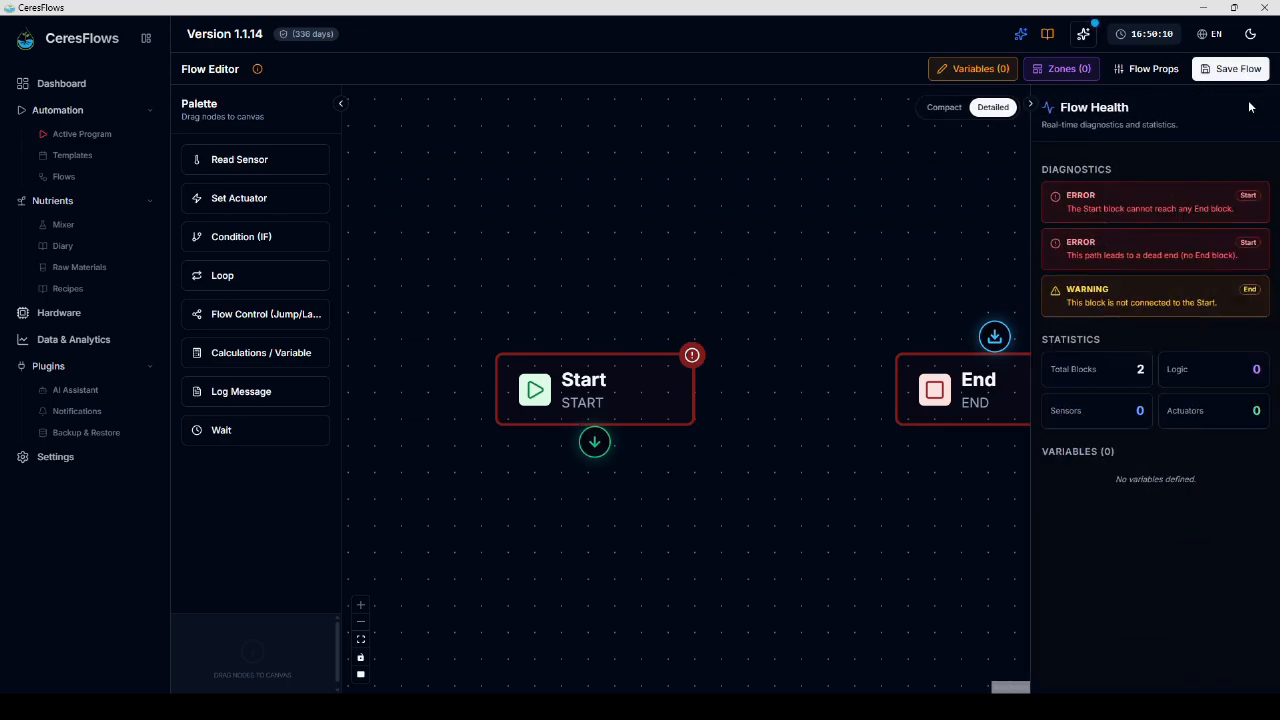
{"action": "left_click_drag", "start_coordinate": [786, 237], "coordinate": [677, 220]}
Step: Add a Read Sensor block below Start, connect Start to it and it to End, and place End beneath it
{"action": "scroll", "coordinate": [677, 220], "scroll_direction": "down", "scroll_amount": 3}
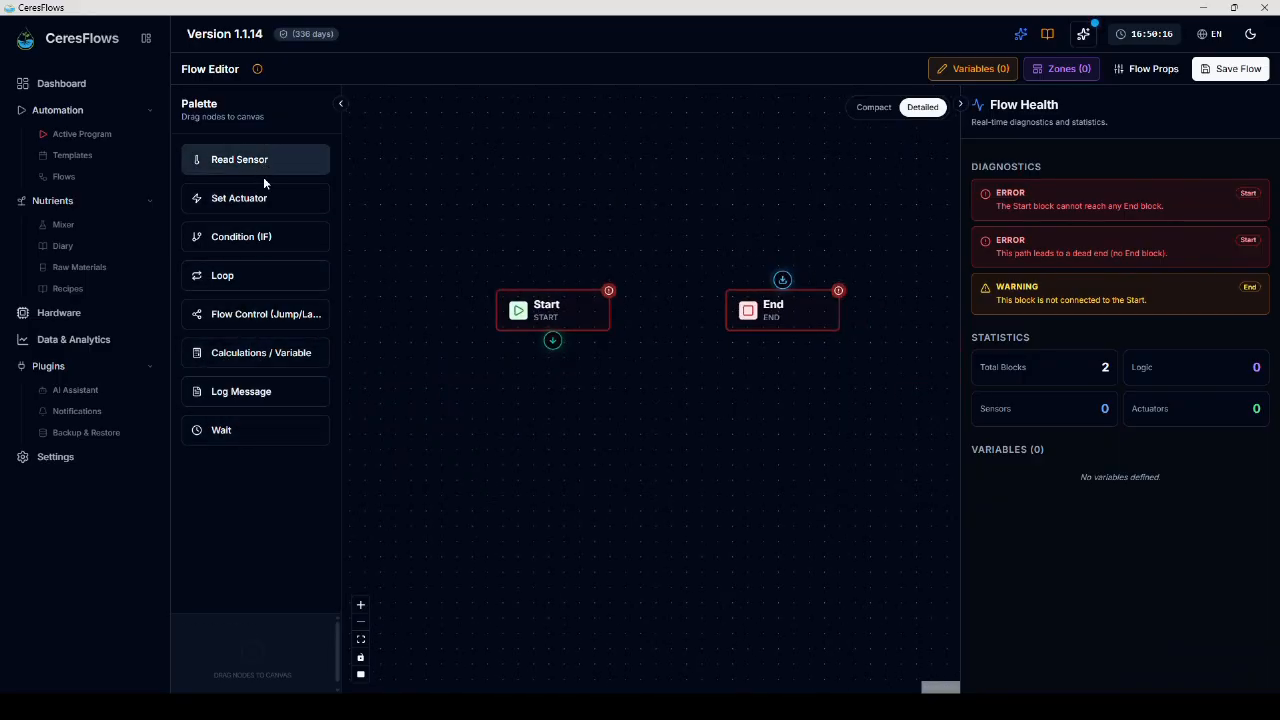
{"action": "left_click_drag", "start_coordinate": [263, 172], "coordinate": [648, 198]}
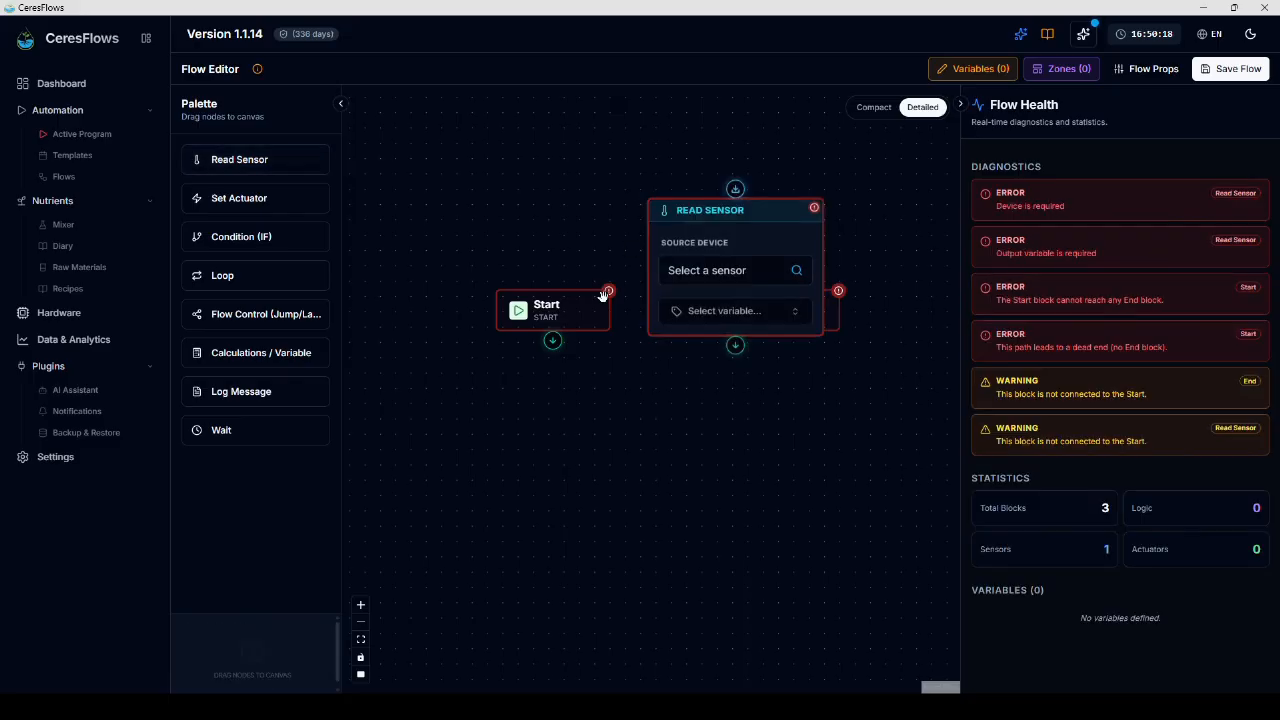
{"action": "left_click_drag", "start_coordinate": [546, 304], "coordinate": [502, 157]}
{"action": "left_click_drag", "start_coordinate": [740, 213], "coordinate": [538, 328]}
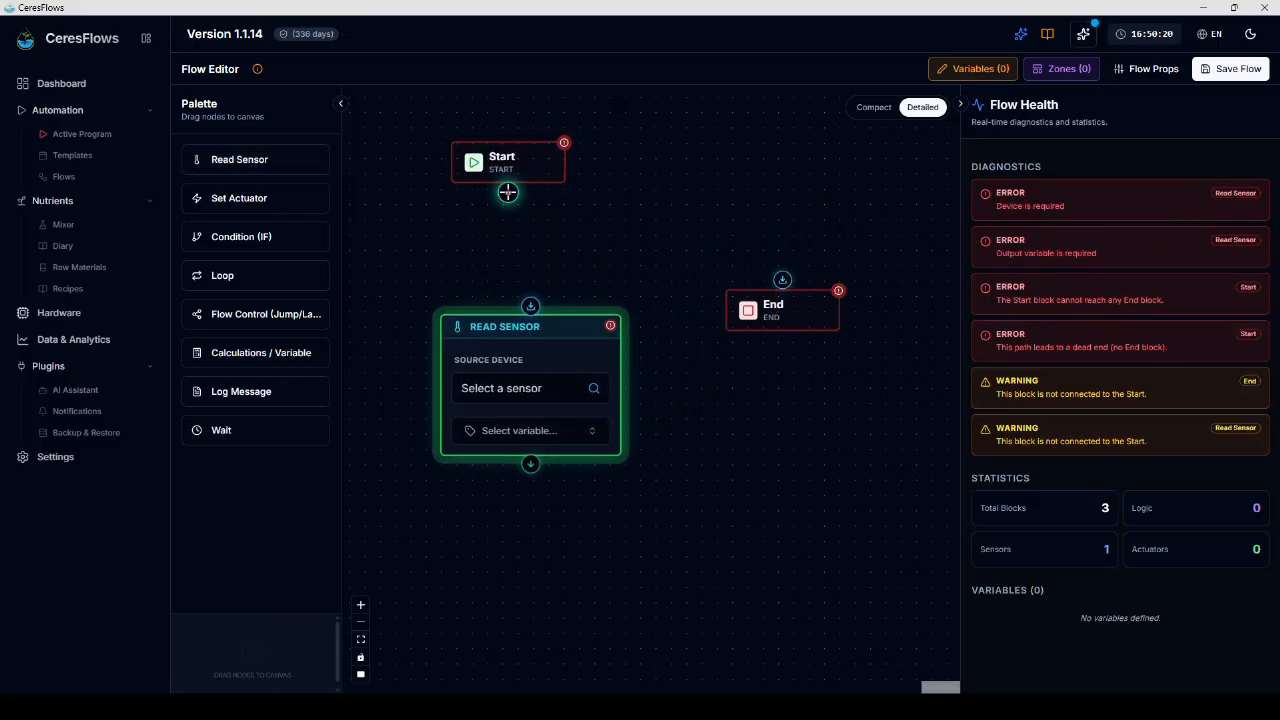
{"action": "left_click_drag", "start_coordinate": [508, 192], "coordinate": [530, 305]}
{"action": "mouse_move", "coordinate": [531, 462]}
{"action": "left_mouse_down"}
{"action": "mouse_move", "coordinate": [730, 286]}
{"action": "mouse_move", "coordinate": [782, 281]}
{"action": "mouse_move", "coordinate": [800, 366]}
{"action": "mouse_move", "coordinate": [773, 571]}
{"action": "left_mouse_up"}
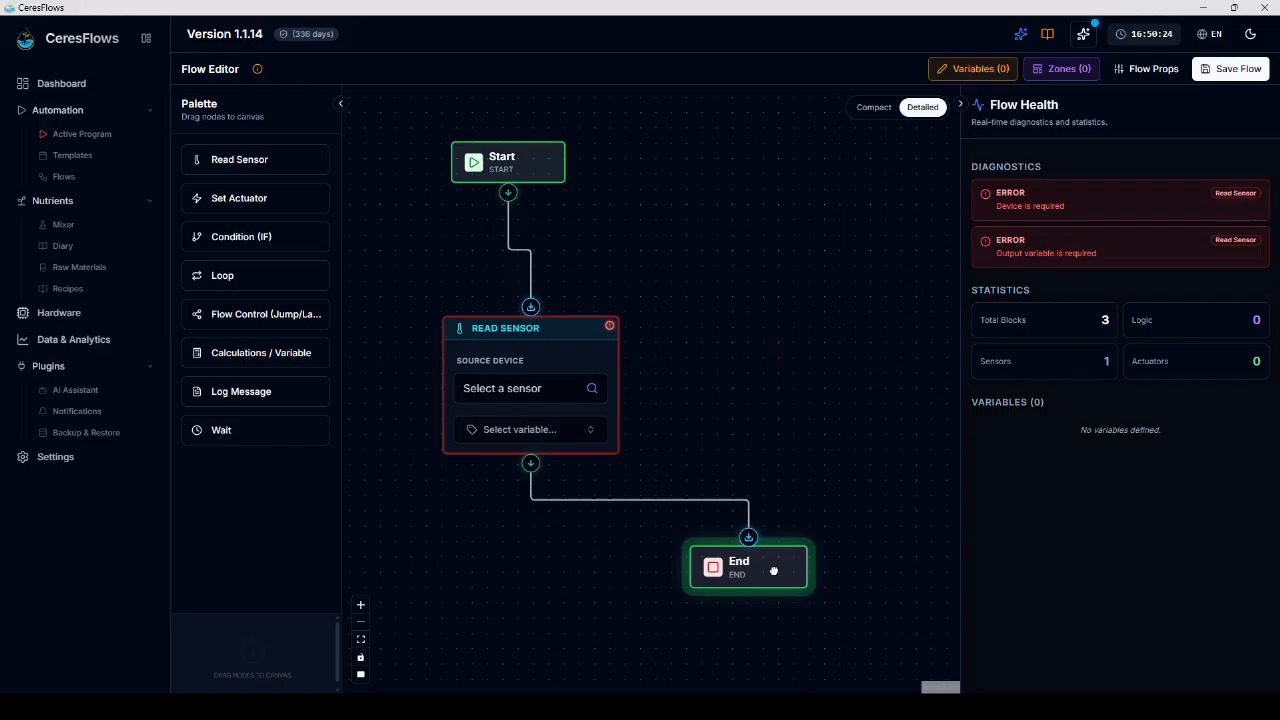
Step: Set the Read Sensor block's source device to Distance and check its variable and read mode options
{"action": "left_click", "coordinate": [596, 391]}
{"action": "left_click", "coordinate": [1017, 243]}
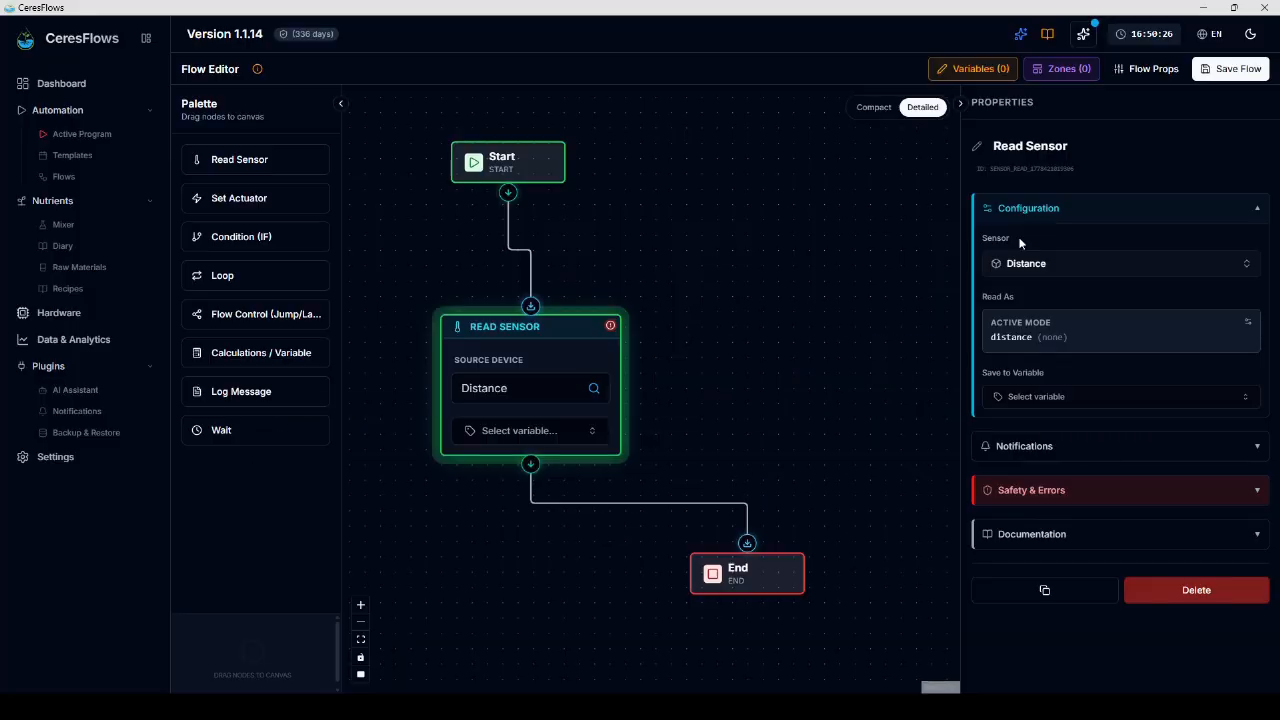
{"action": "left_click", "coordinate": [1088, 398]}
{"action": "left_click", "coordinate": [1106, 338]}
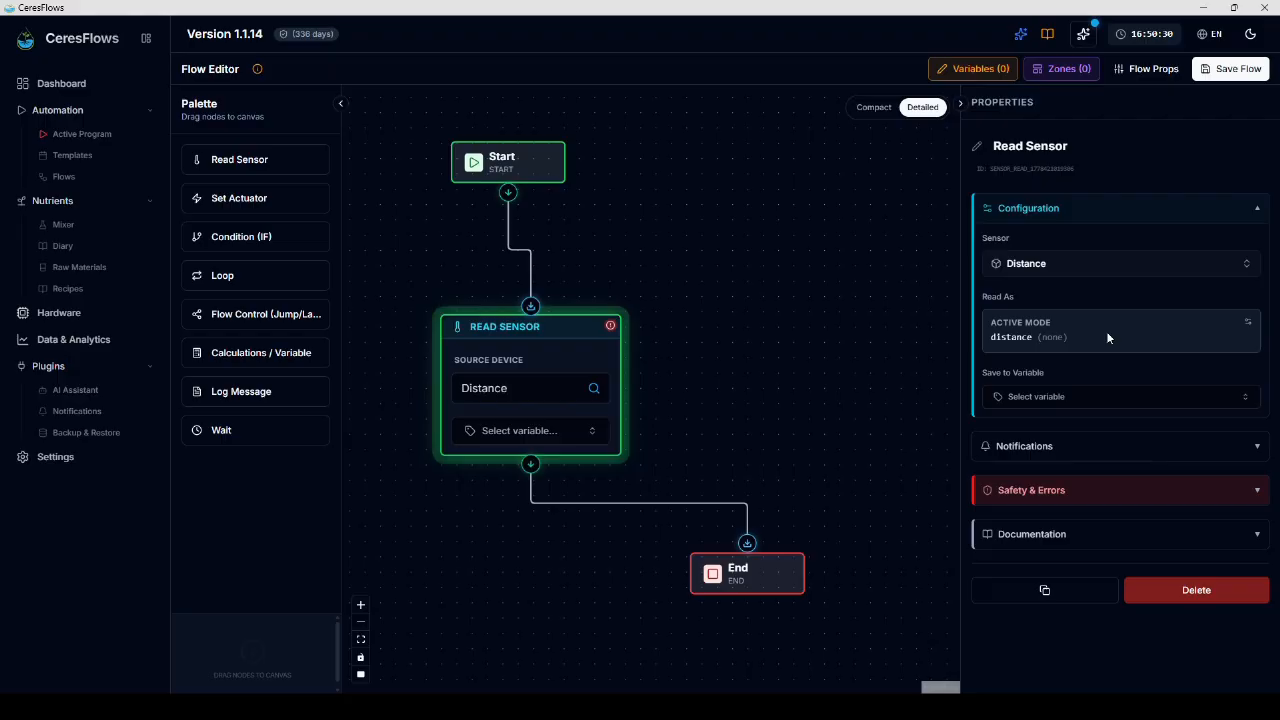
Step: Set the Read Sensor block's sensor to pH Papper
{"action": "left_click", "coordinate": [1111, 265]}
{"action": "scroll", "coordinate": [1057, 437], "scroll_direction": "down", "scroll_amount": 3}
{"action": "left_click", "coordinate": [1057, 437]}
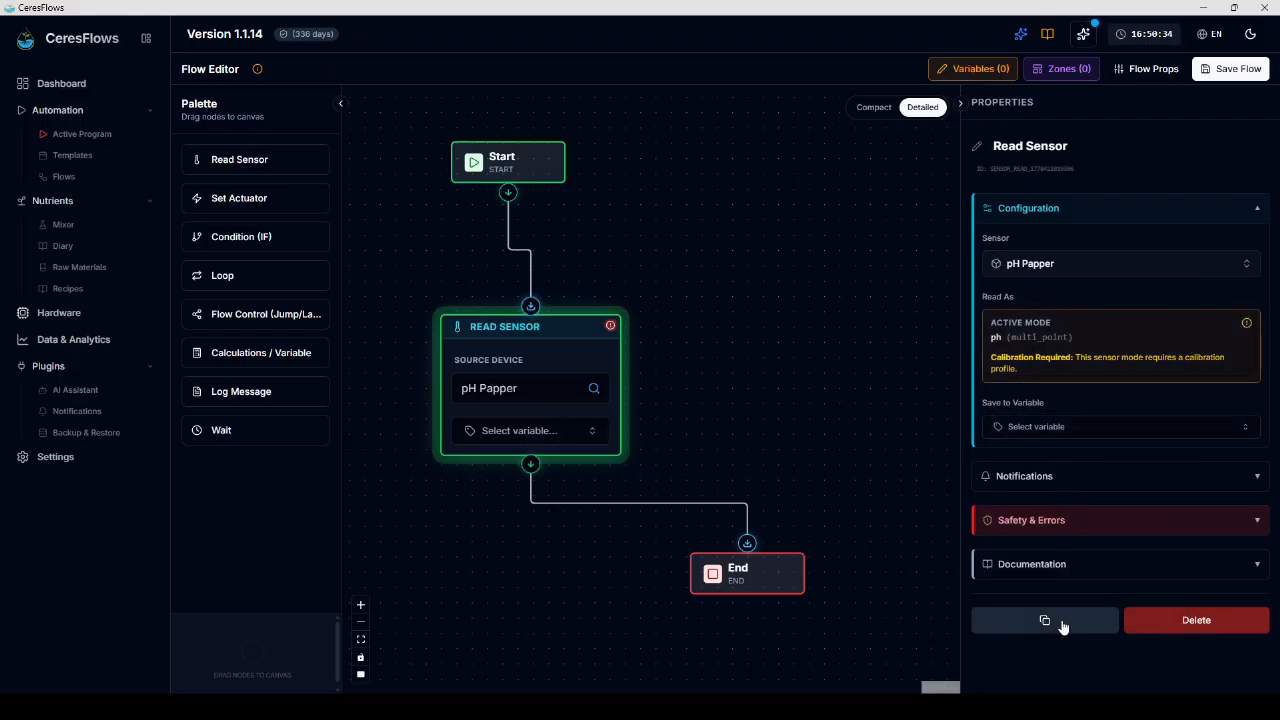
Step: Preview the flow's blocks in Compact view and return to the Detailed view
{"action": "left_click", "coordinate": [873, 110]}
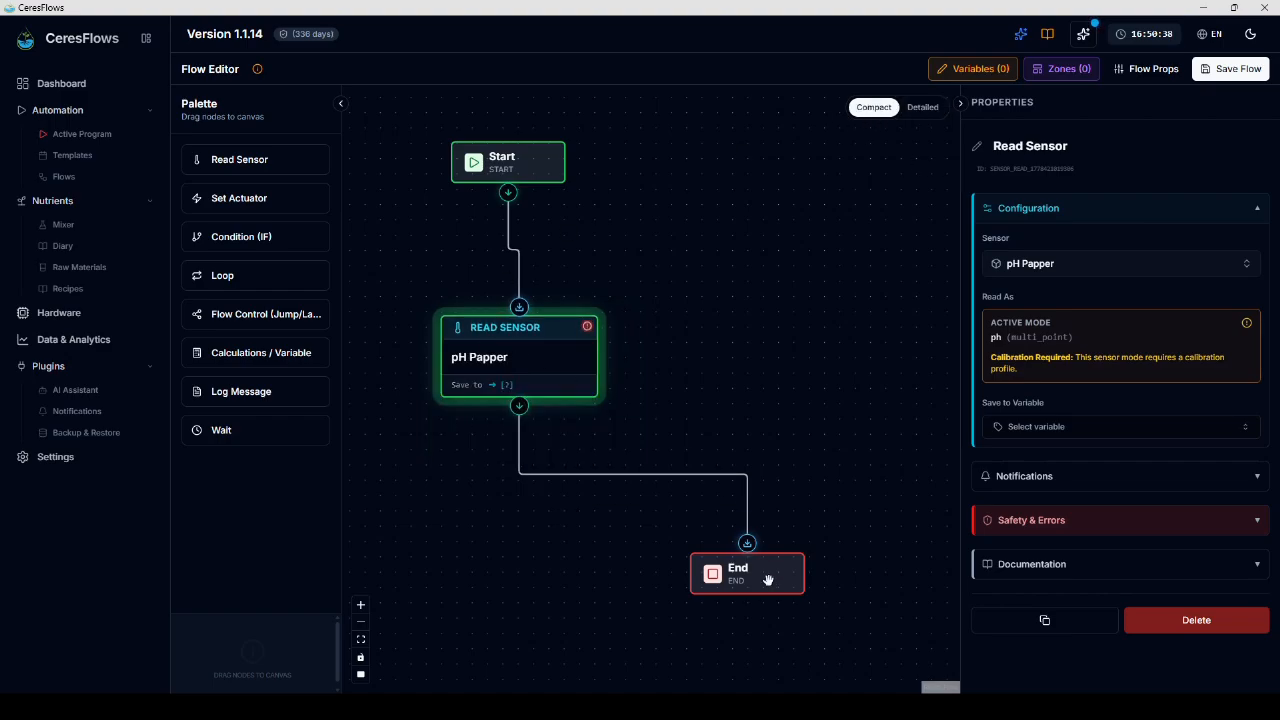
{"action": "left_click", "coordinate": [927, 107]}
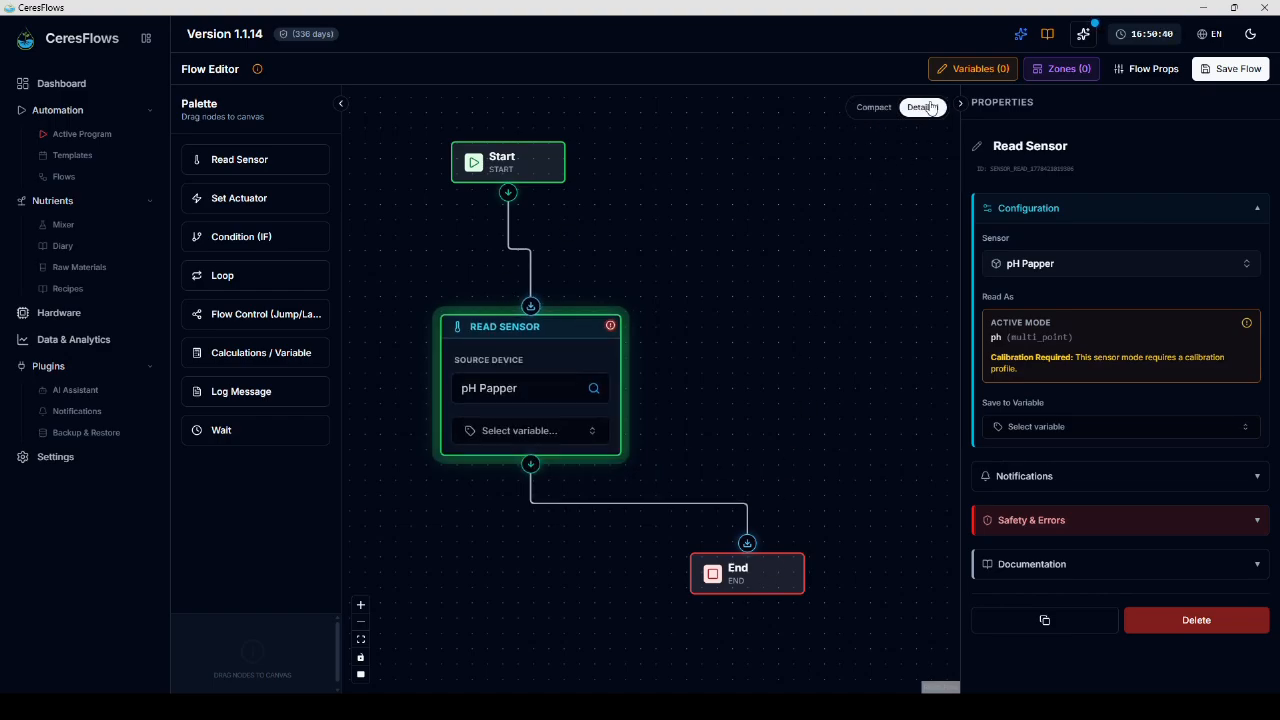
{"action": "scroll", "coordinate": [722, 284], "scroll_direction": "down", "scroll_amount": 4}
{"action": "left_click_drag", "start_coordinate": [717, 333], "coordinate": [792, 356]}
{"action": "scroll", "coordinate": [763, 293], "scroll_direction": "up", "scroll_amount": 3}
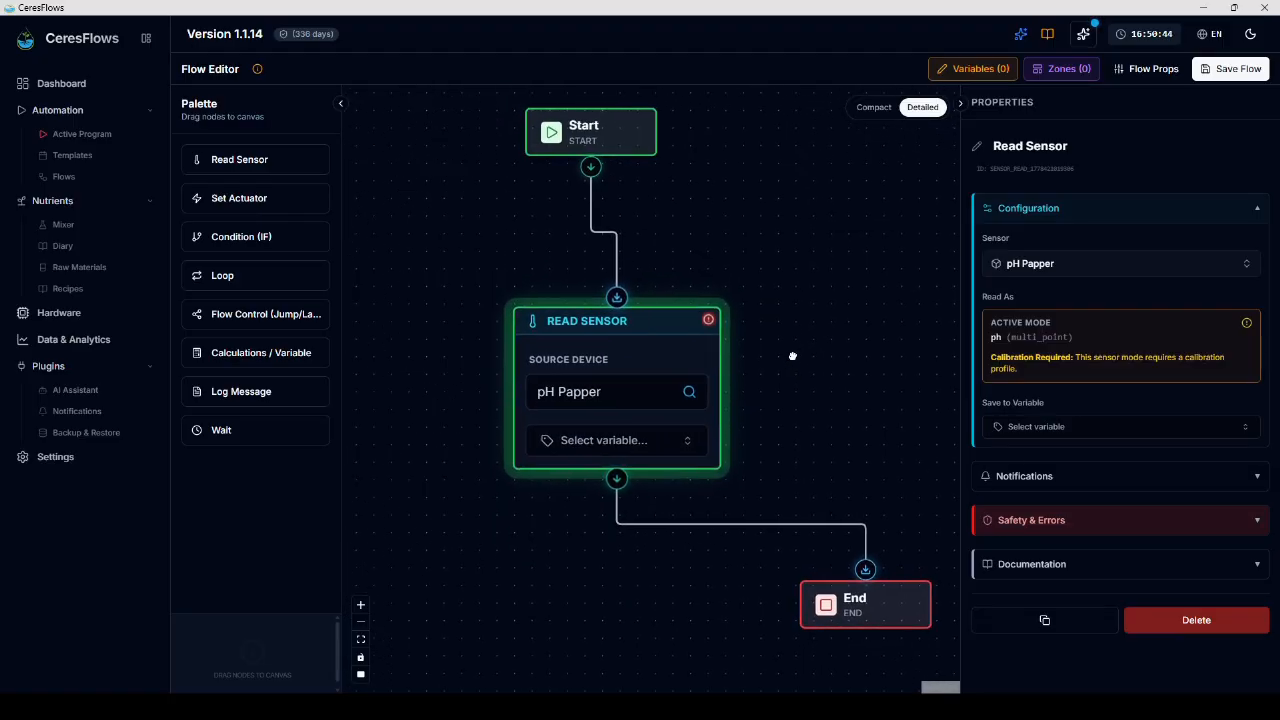
Step: Look through the flow's global and local variables in the Variable Manager and close it
{"action": "left_click", "coordinate": [975, 66]}
{"action": "left_click", "coordinate": [740, 306]}
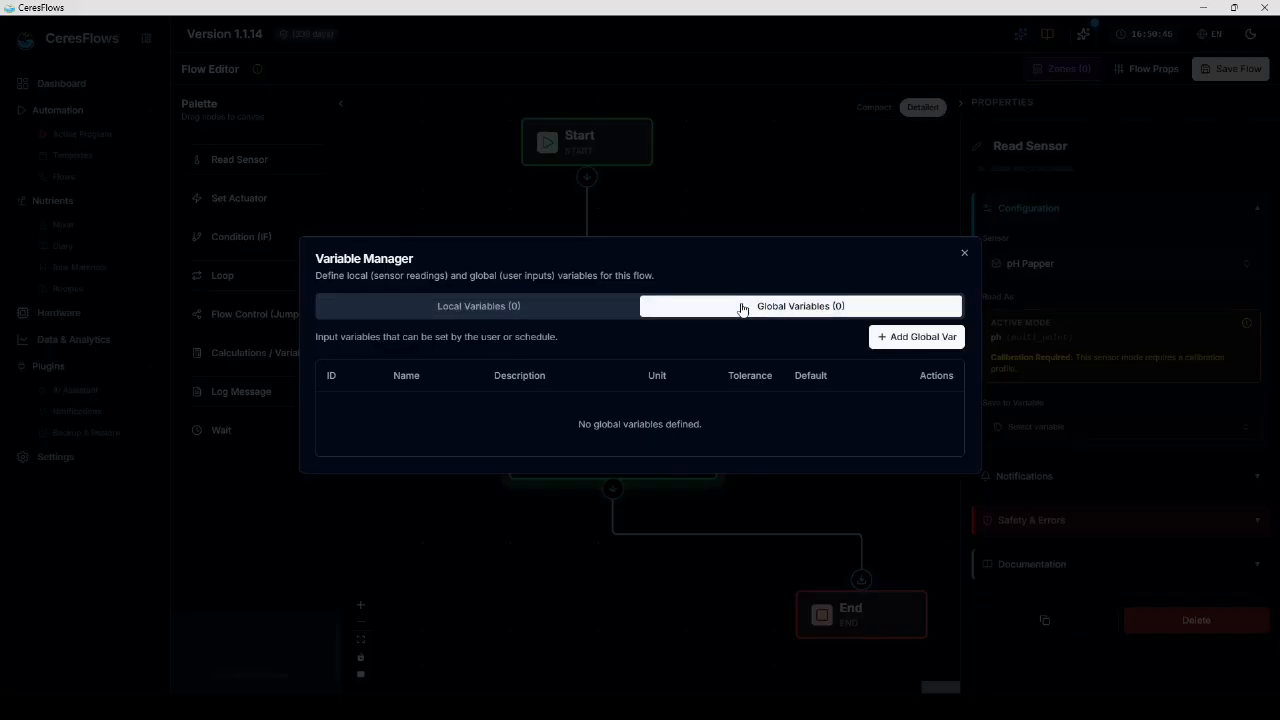
{"action": "left_click", "coordinate": [597, 307]}
{"action": "left_click", "coordinate": [964, 253]}
Step: Create a new empty zone in the flow and inspect it on the canvas
{"action": "left_click", "coordinate": [1064, 68]}
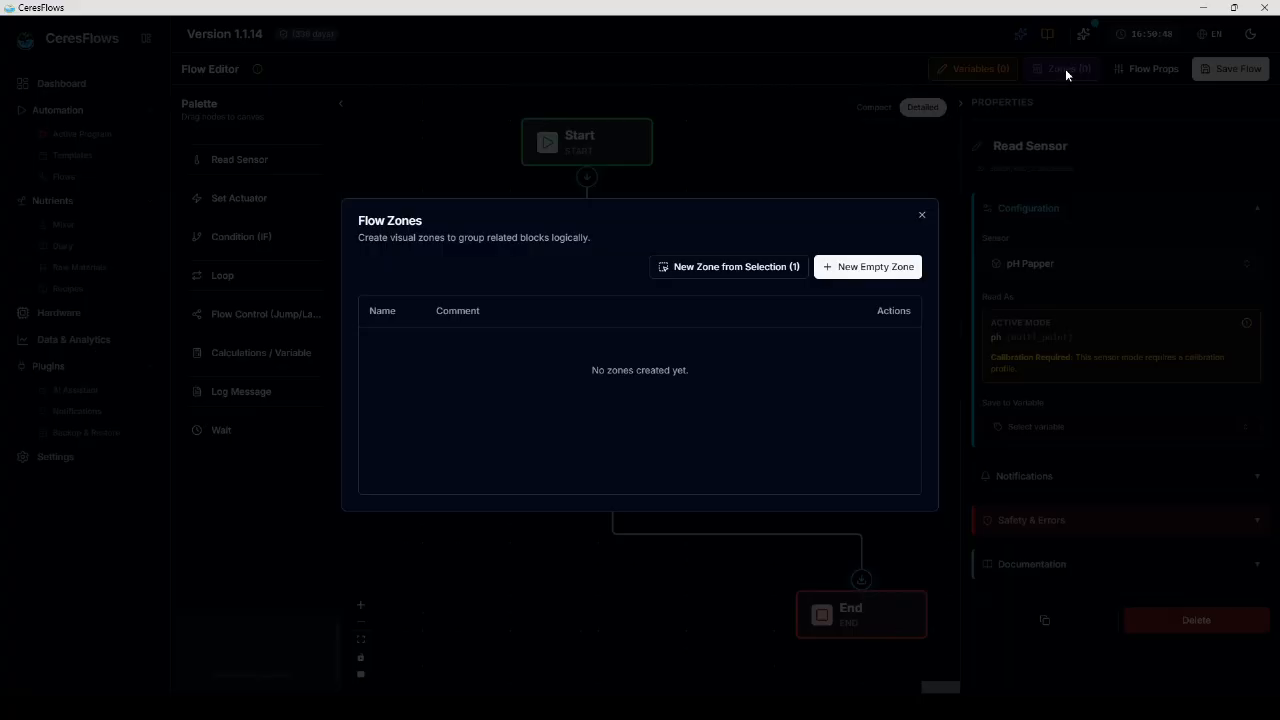
{"action": "left_click", "coordinate": [875, 268]}
{"action": "left_click", "coordinate": [922, 214]}
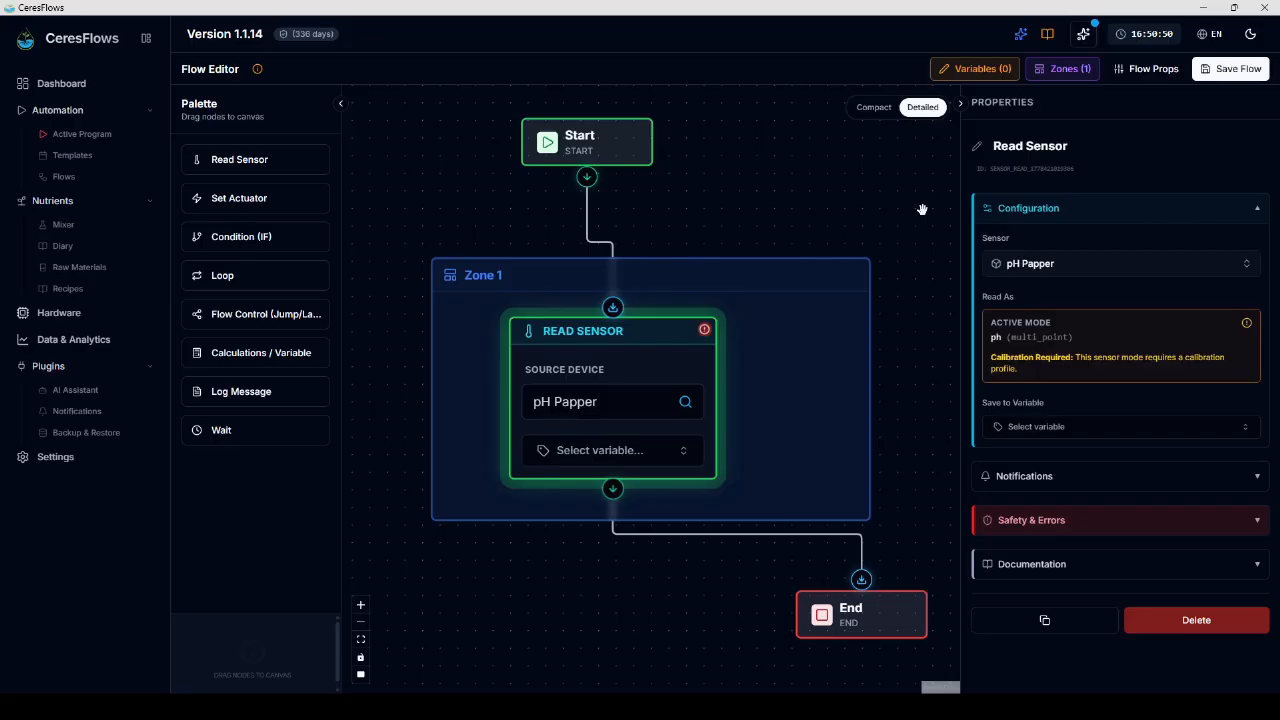
{"action": "left_click", "coordinate": [832, 275]}
{"action": "left_click_drag", "start_coordinate": [848, 210], "coordinate": [731, 248]}
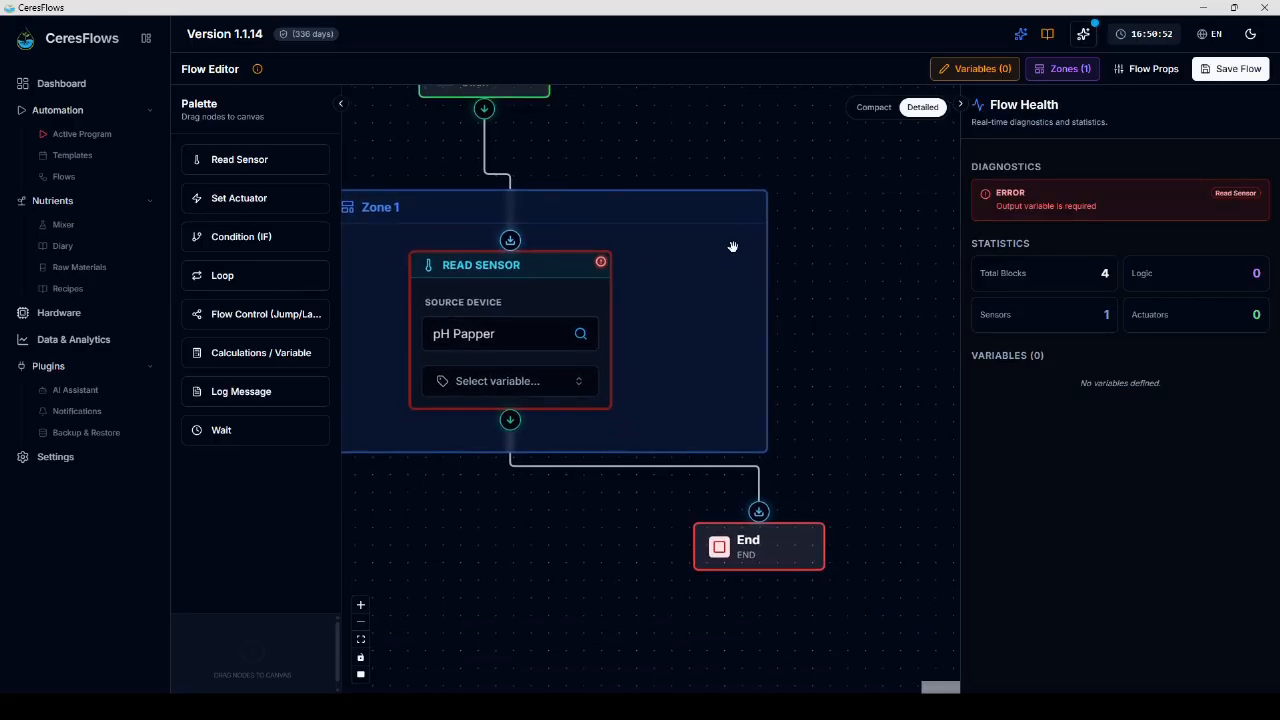
Step: Leave the sample flow and return to the list of all automation flows
{"action": "scroll", "coordinate": [730, 270], "scroll_direction": "down", "scroll_amount": 2}
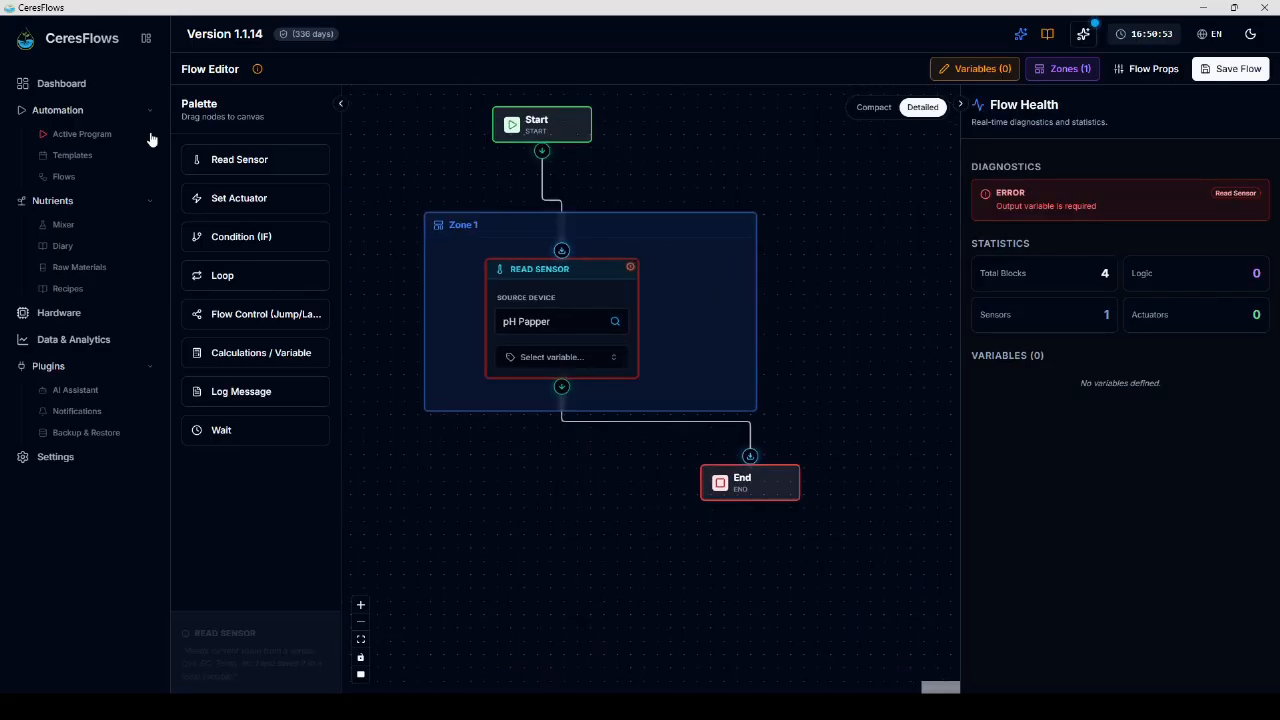
{"action": "left_click", "coordinate": [63, 176]}
{"action": "left_click", "coordinate": [738, 386]}
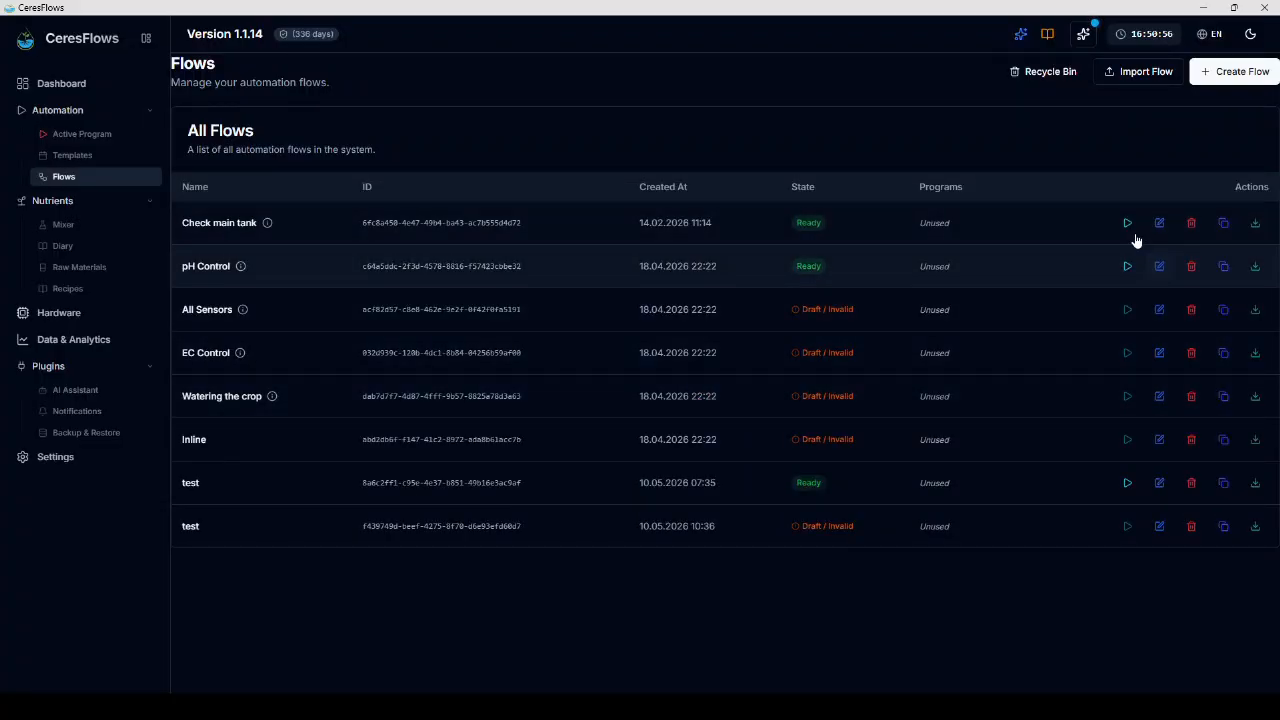
Step: Open the Check main tank flow, look over its blocks and connections, and return to the flows list
{"action": "left_click", "coordinate": [1128, 224]}
{"action": "left_click", "coordinate": [812, 520]}
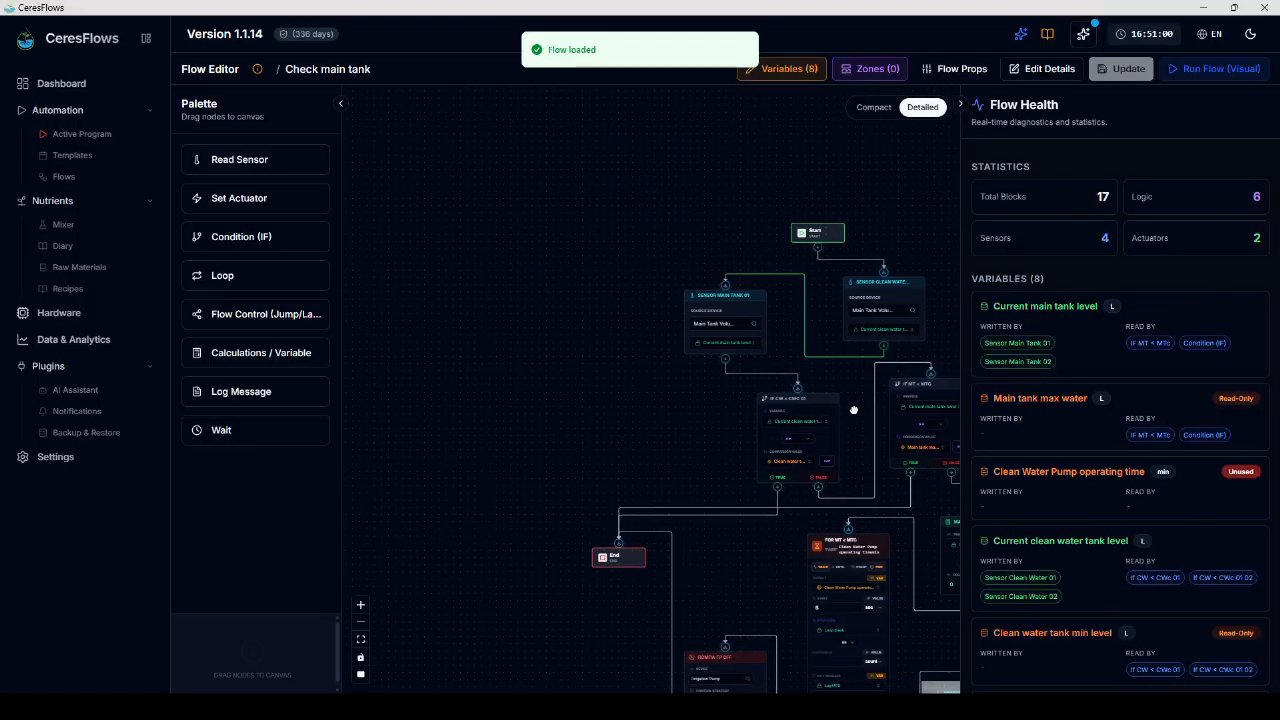
{"action": "left_click_drag", "start_coordinate": [882, 450], "coordinate": [818, 229]}
{"action": "left_click_drag", "start_coordinate": [841, 302], "coordinate": [853, 456]}
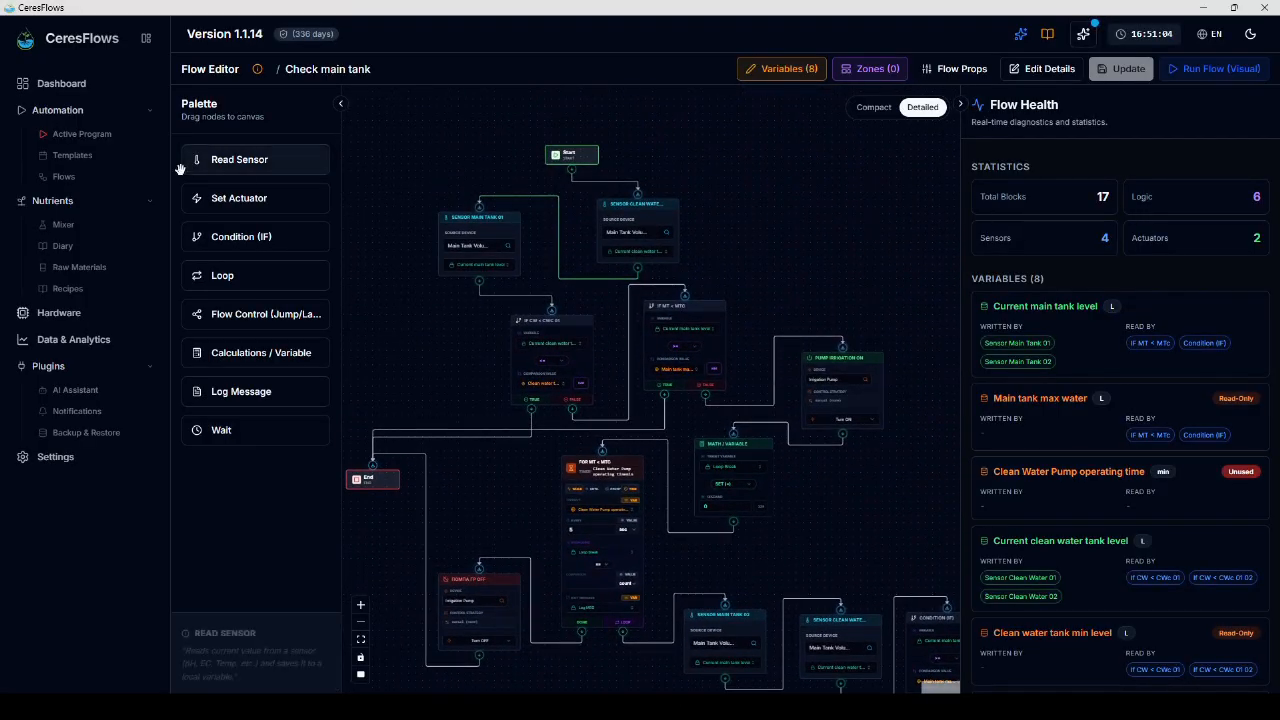
{"action": "left_click", "coordinate": [70, 177]}
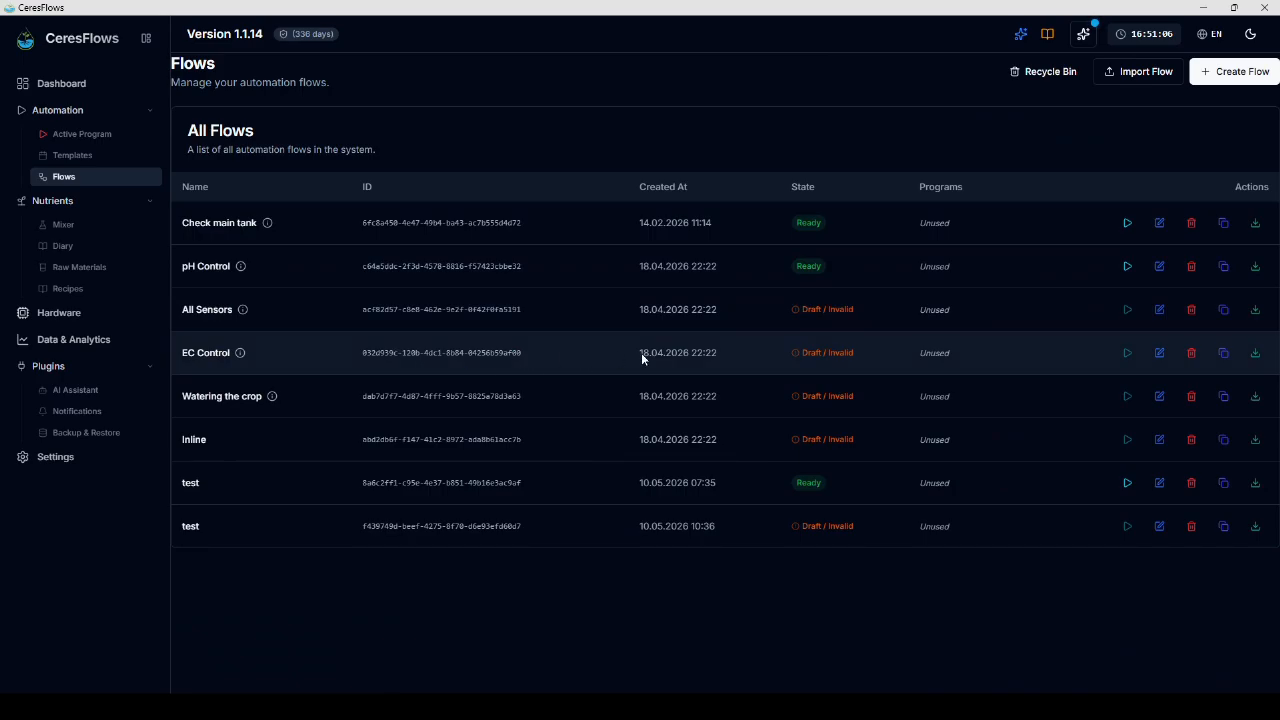
Step: Open the All Sensors flow, look over its sensor blocks, and return to the flows list
{"action": "left_click", "coordinate": [1158, 311]}
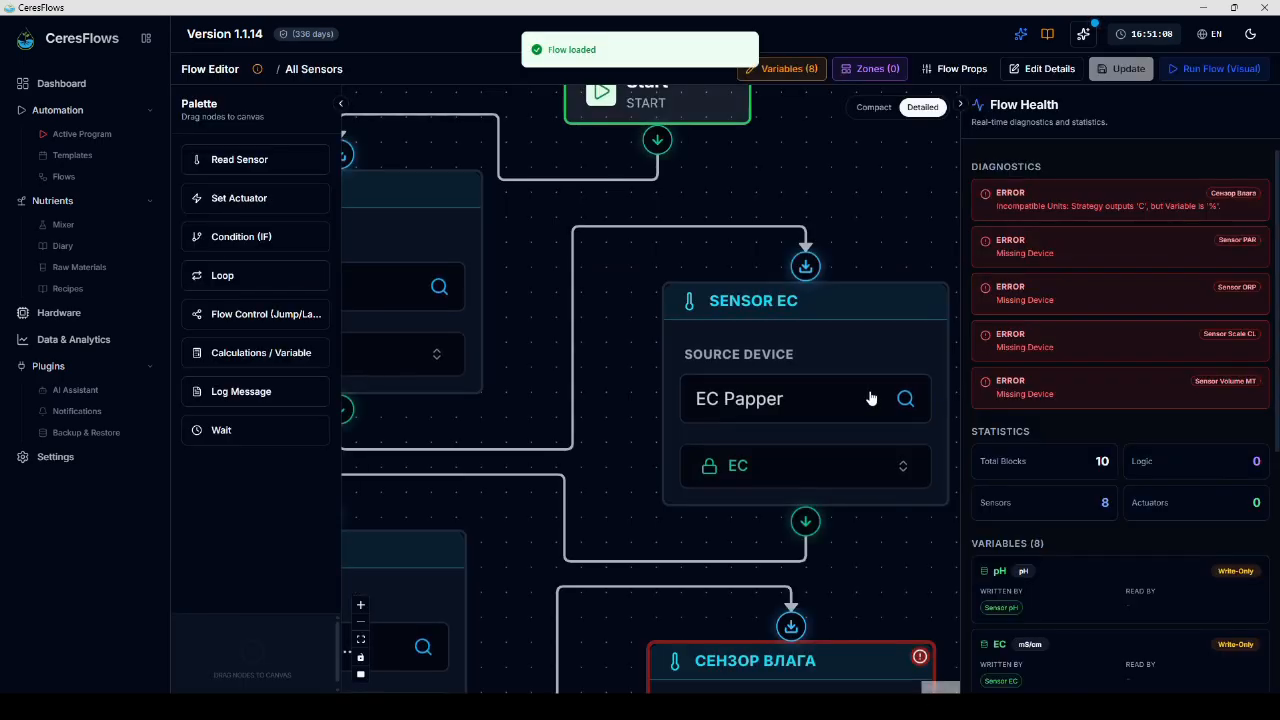
{"action": "left_click_drag", "start_coordinate": [912, 413], "coordinate": [793, 321]}
{"action": "left_click", "coordinate": [63, 176]}
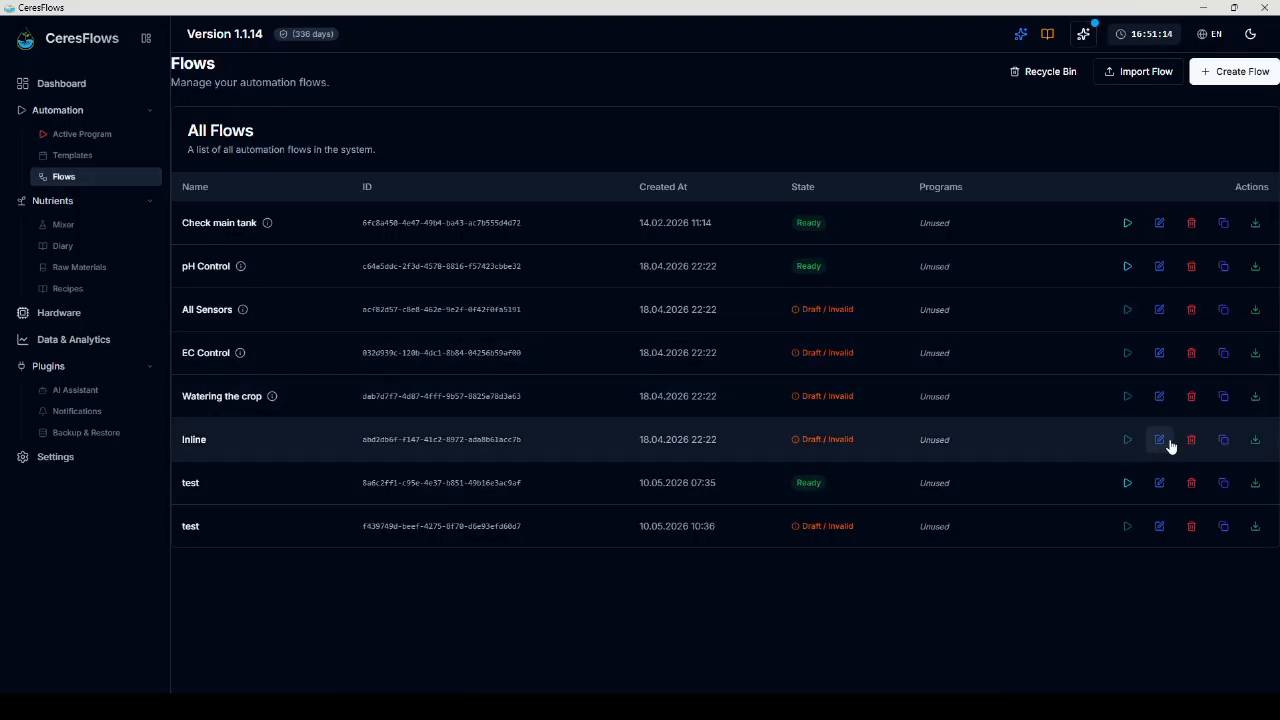
Step: Examine the Inline flow in Detailed and Compact views, and leave it discarding any changes
{"action": "left_click", "coordinate": [1162, 441]}
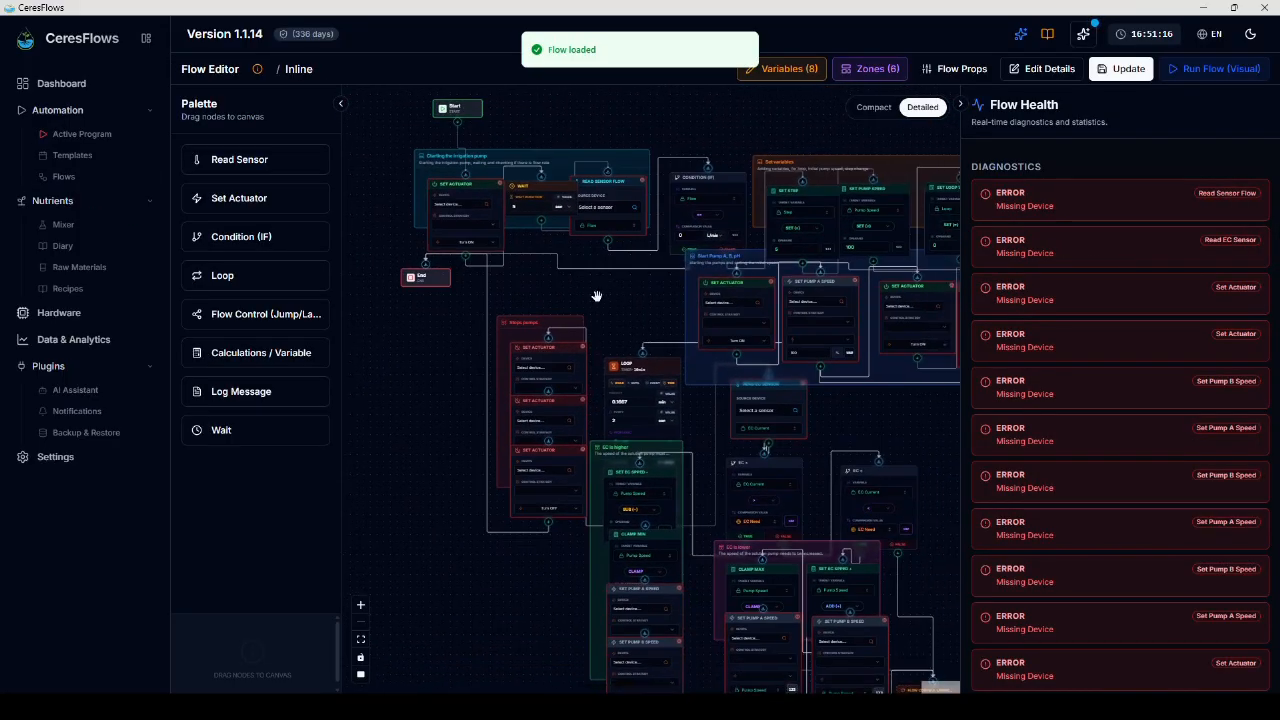
{"action": "left_click_drag", "start_coordinate": [898, 430], "coordinate": [791, 350]}
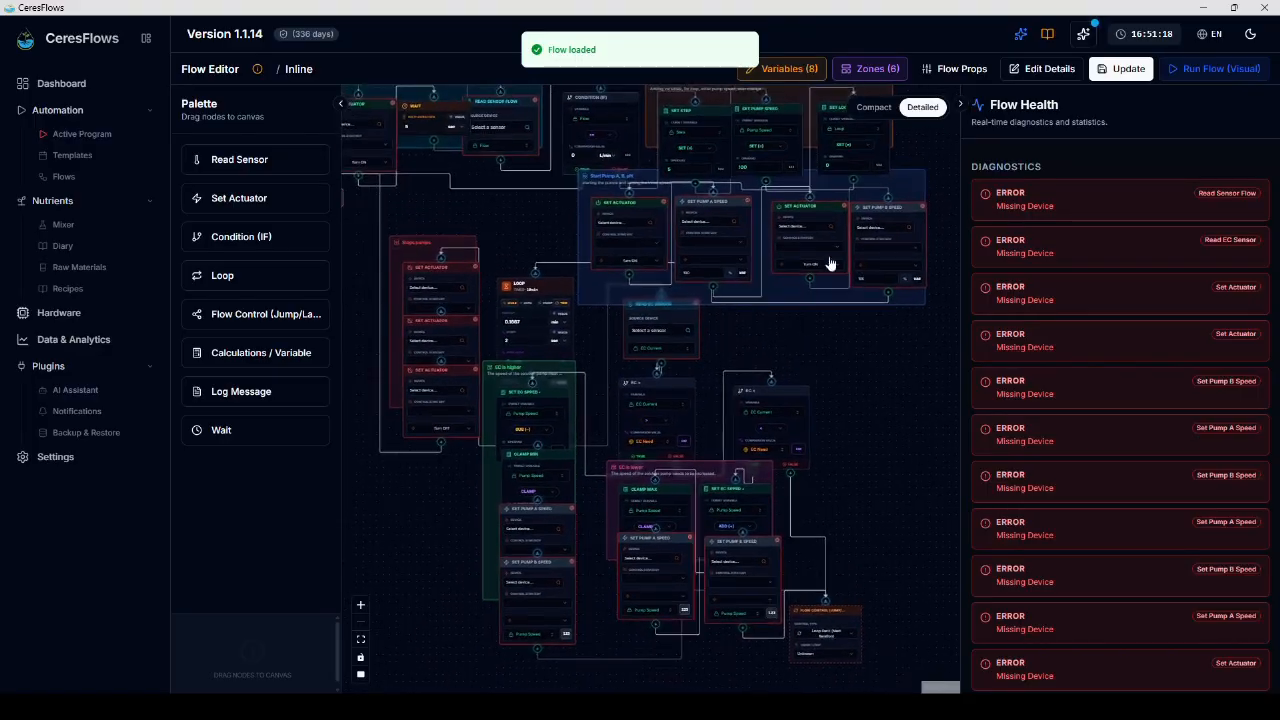
{"action": "left_click", "coordinate": [874, 108]}
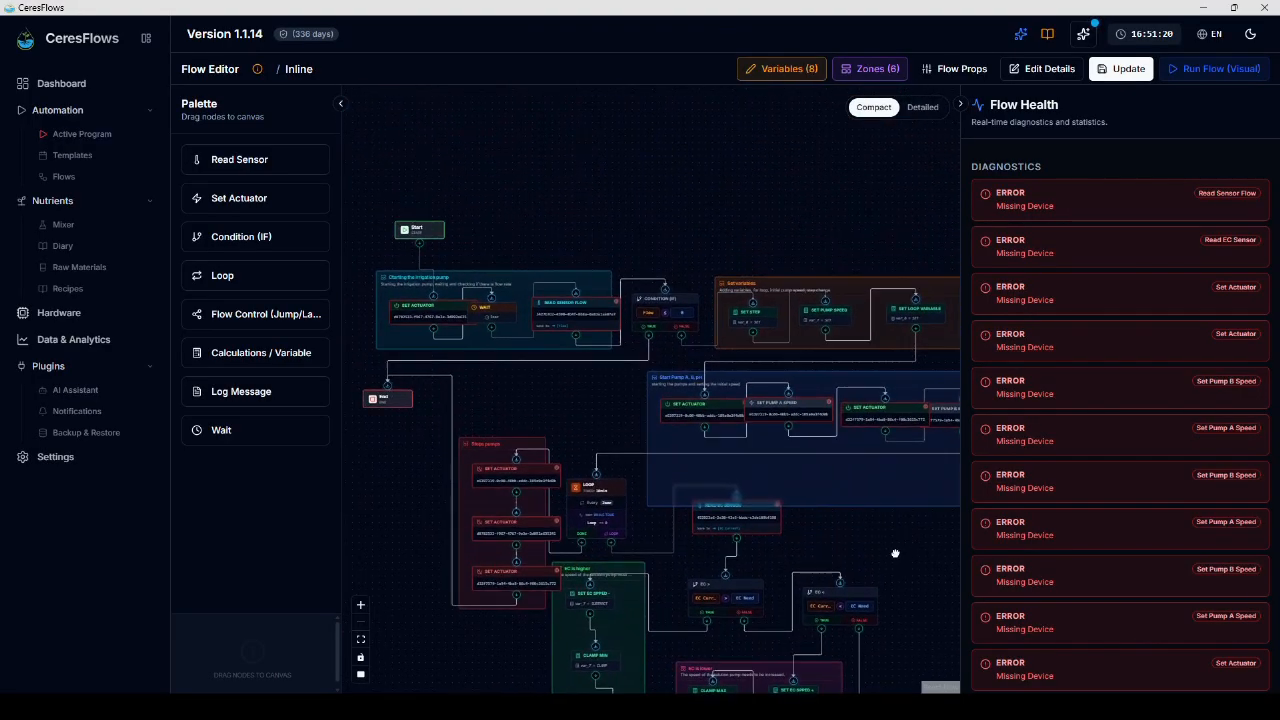
{"action": "left_click_drag", "start_coordinate": [743, 322], "coordinate": [875, 468]}
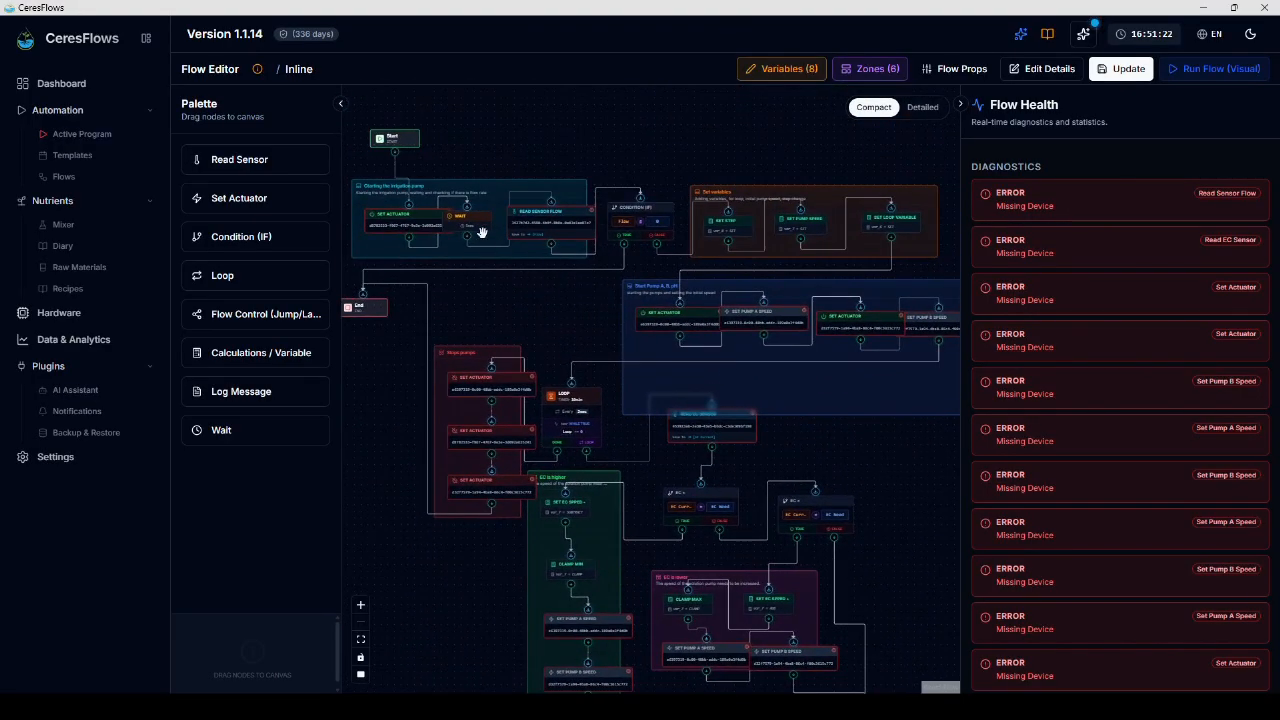
{"action": "left_click", "coordinate": [73, 176]}
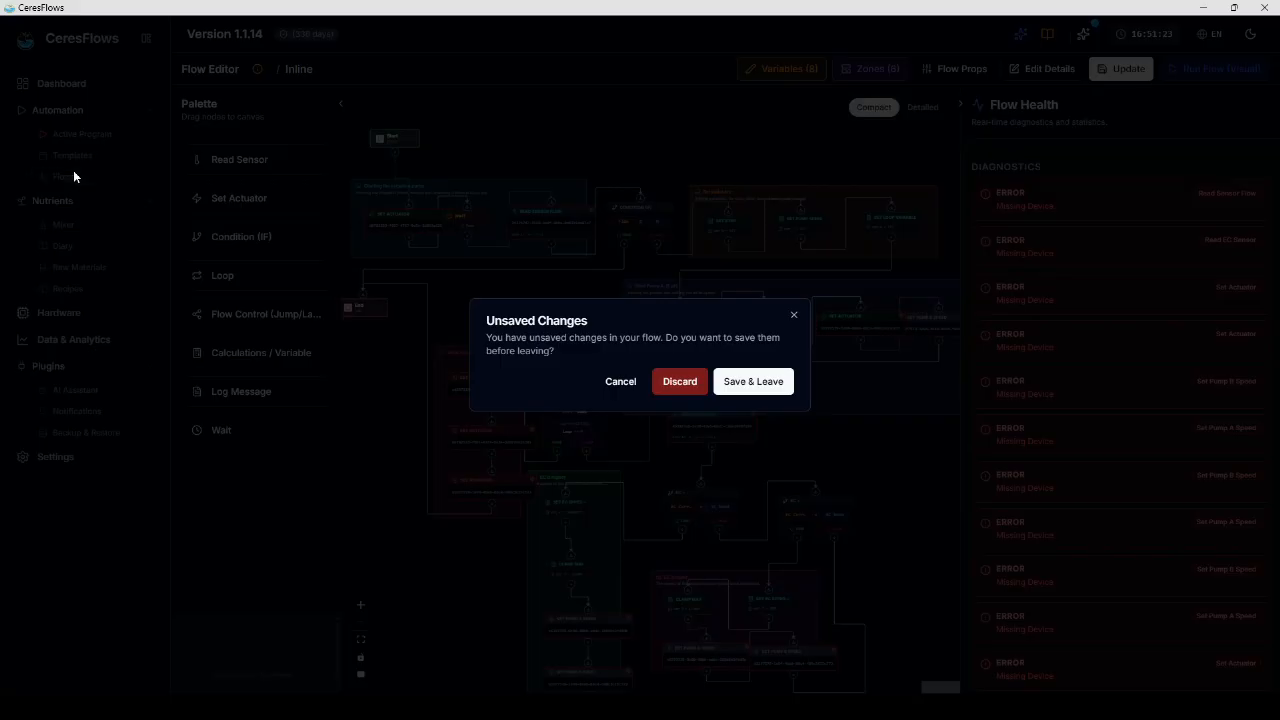
{"action": "left_click", "coordinate": [682, 381]}
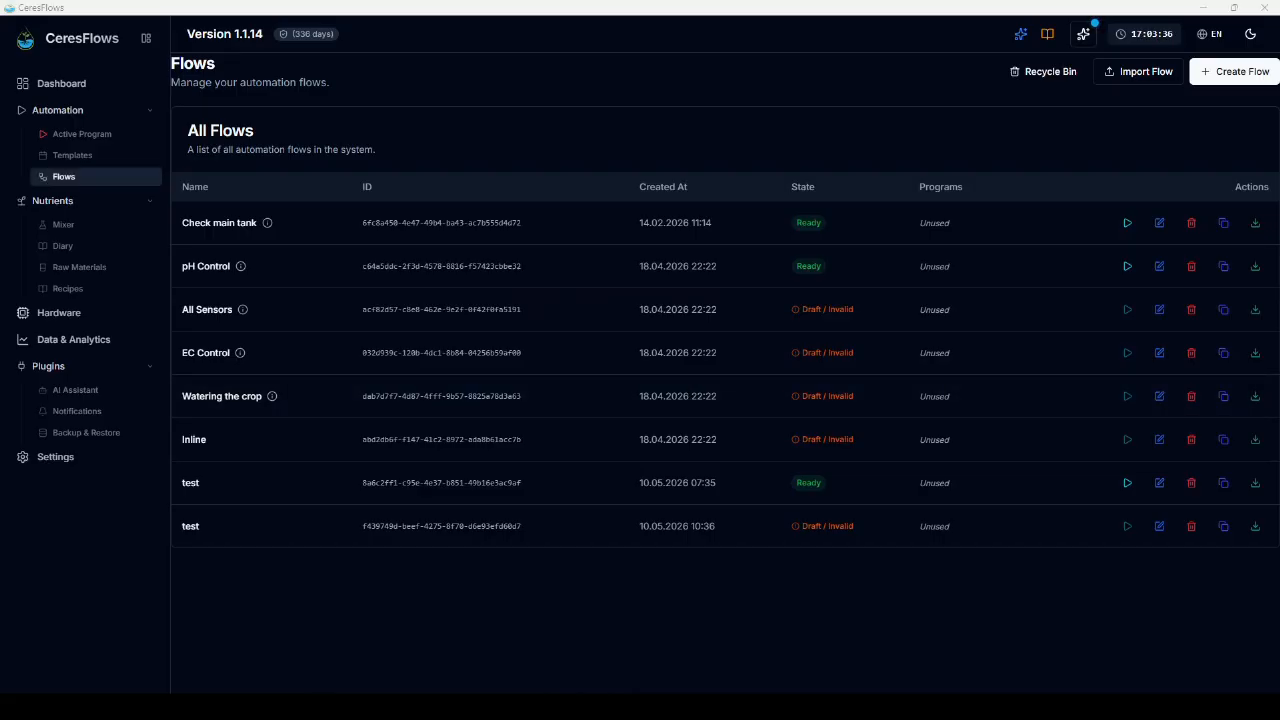
Step: View the blank form for a new automation template and return to the templates list without saving
{"action": "left_click", "coordinate": [72, 156]}
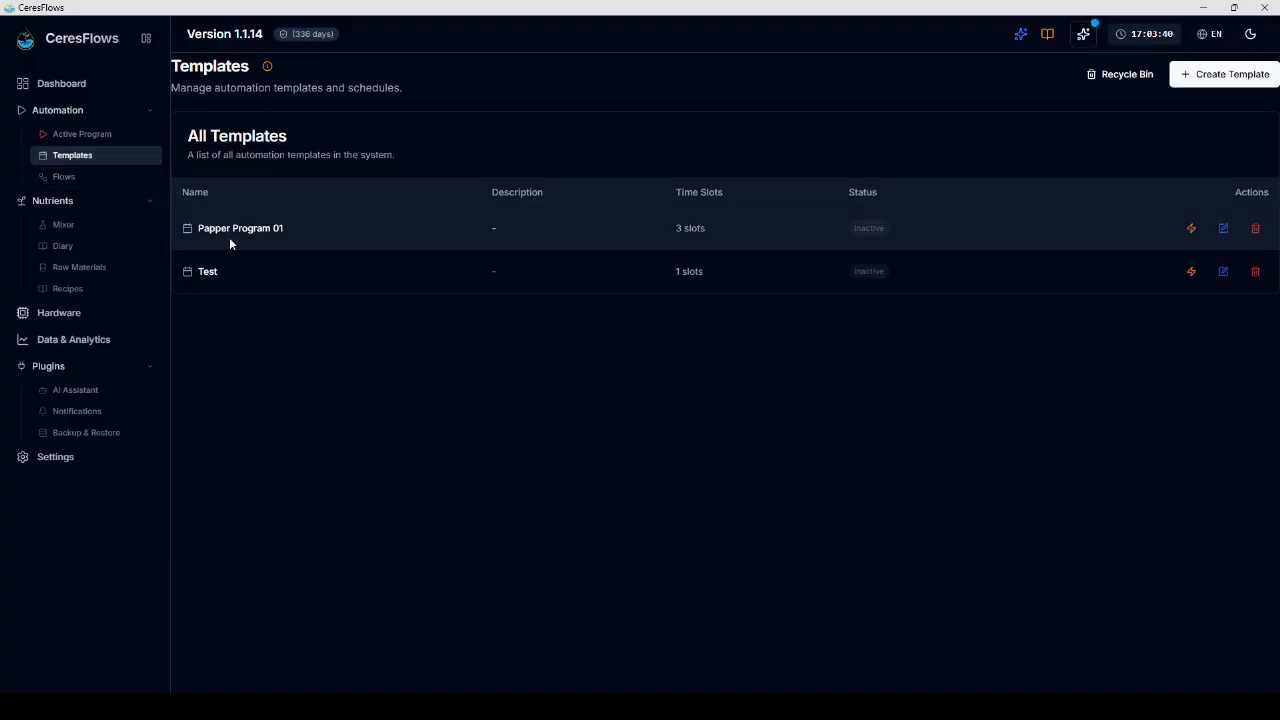
{"action": "left_click", "coordinate": [1241, 81]}
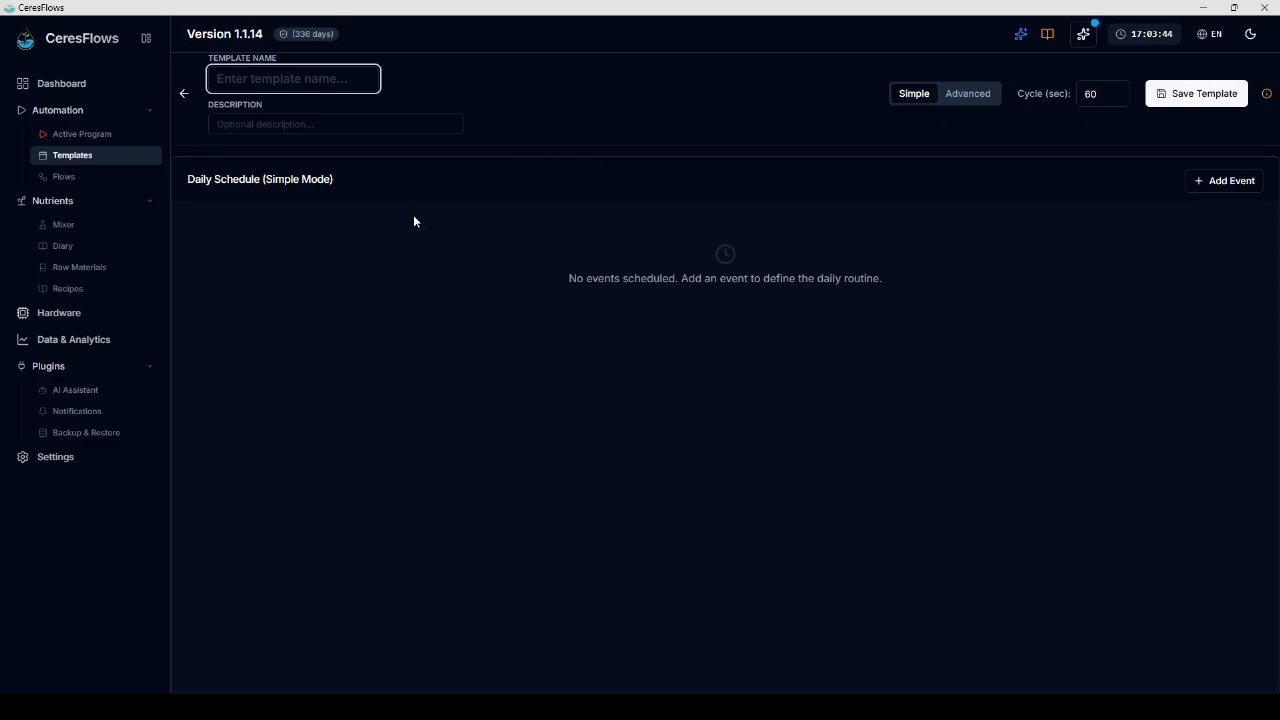
{"action": "left_click", "coordinate": [80, 157]}
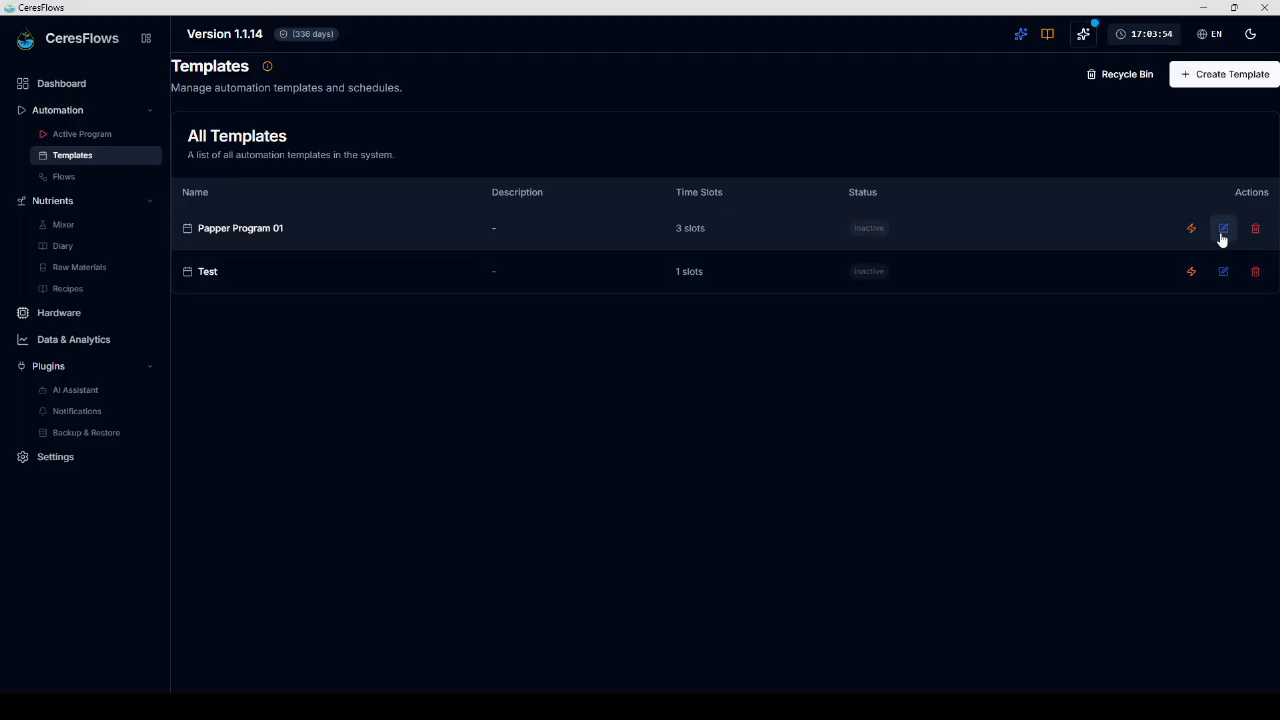
Step: Open the Papper Program 01 template for editing and show its daily schedule in Simple mode
{"action": "left_click", "coordinate": [1222, 232]}
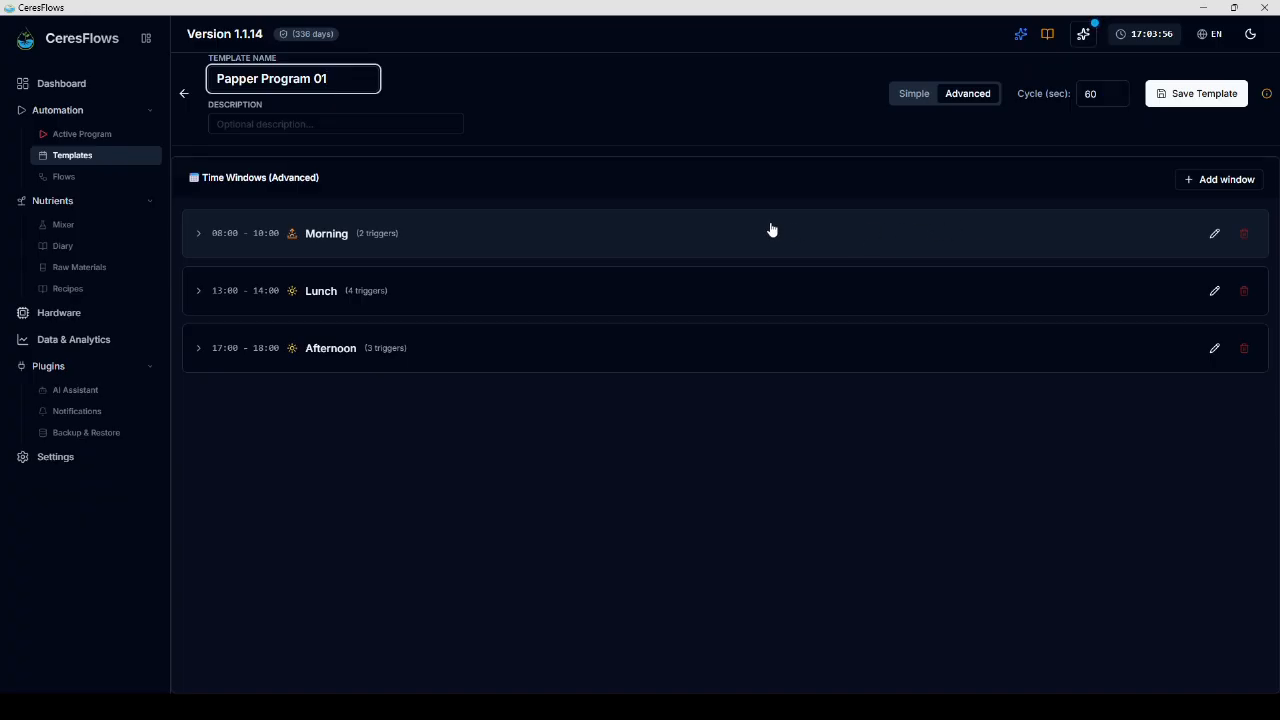
{"action": "left_click", "coordinate": [913, 96]}
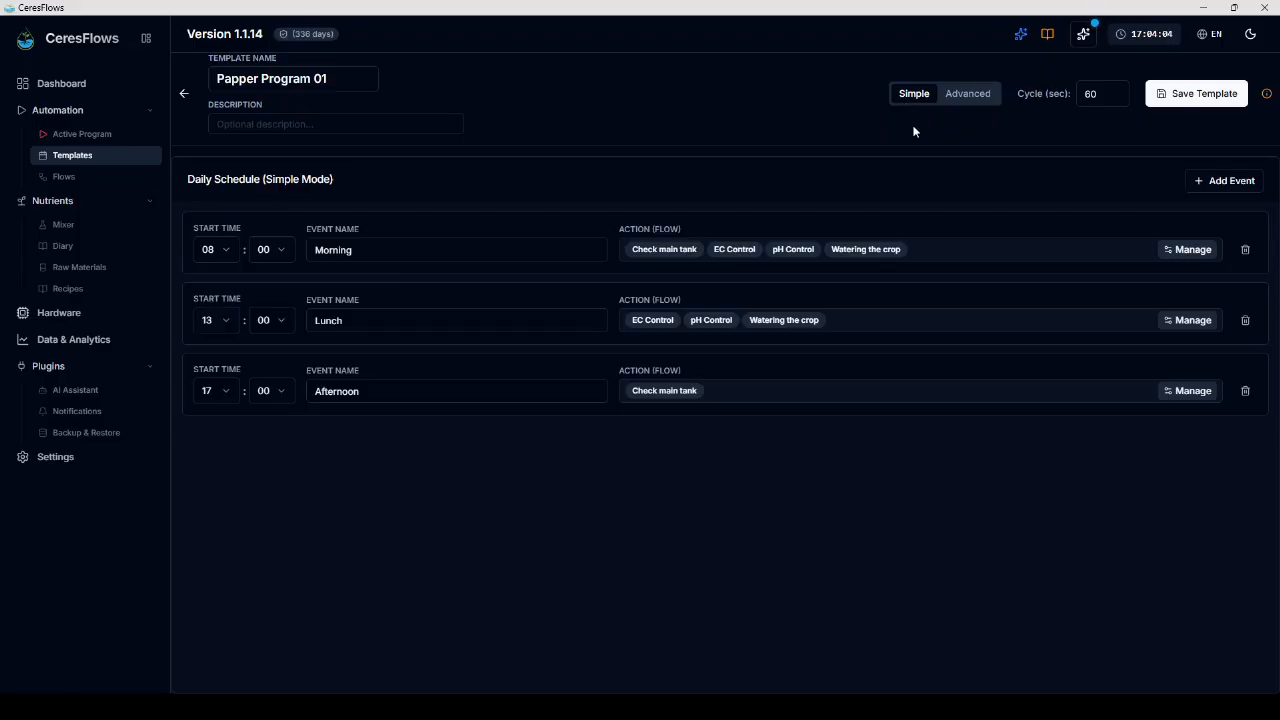
Step: Add the EC Control and pH Control flows to the Afternoon event, order them pH Control, Check main tank, EC Control, and save the actions
{"action": "left_click", "coordinate": [1193, 391]}
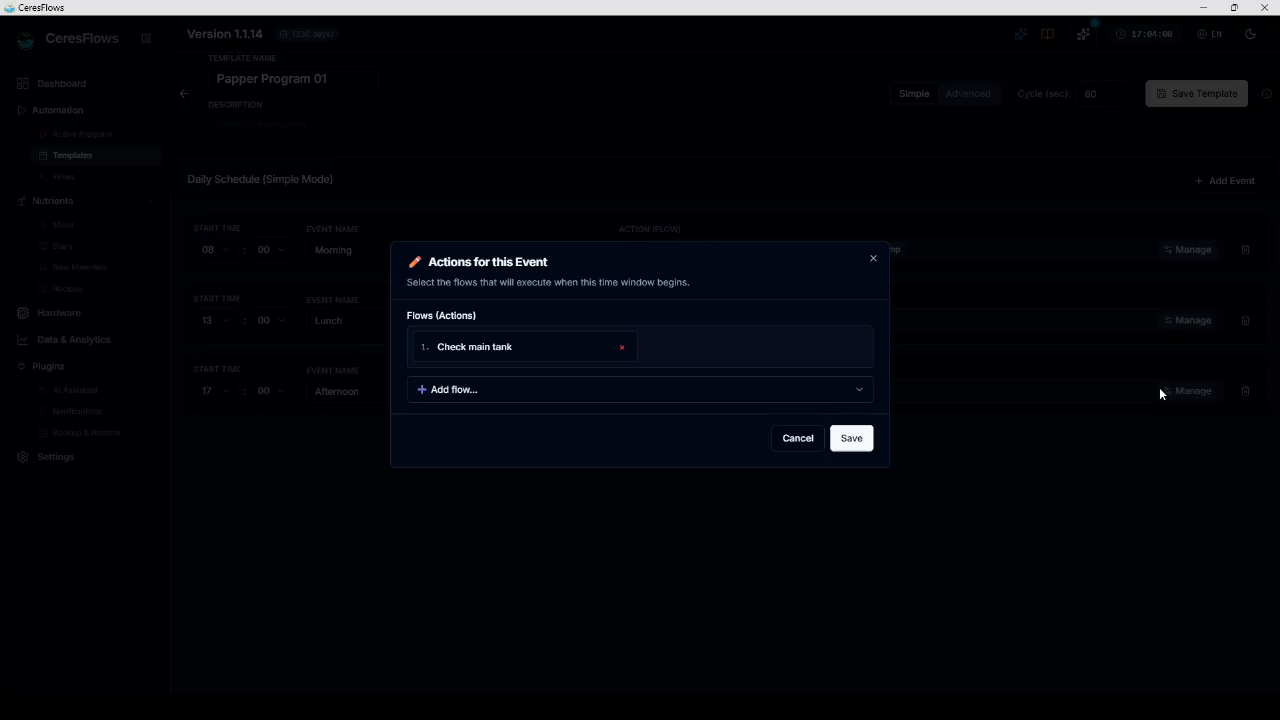
{"action": "left_click", "coordinate": [605, 389]}
{"action": "left_click", "coordinate": [507, 487]}
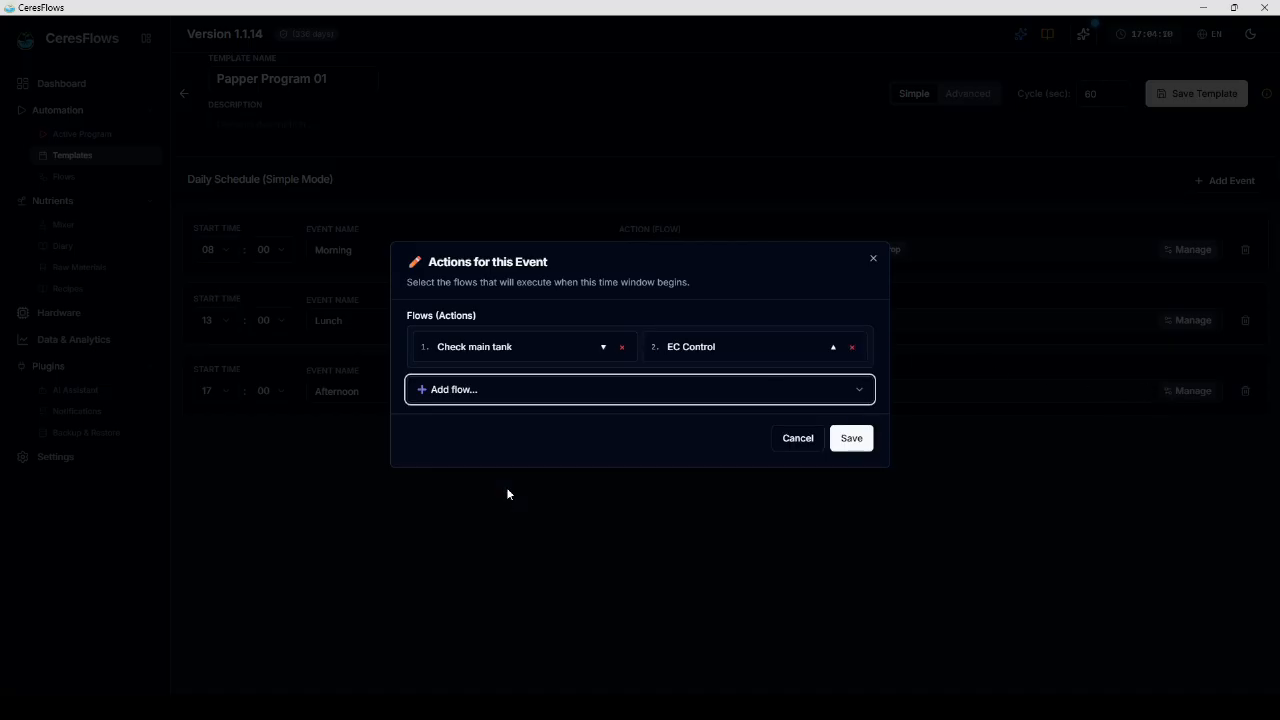
{"action": "left_click", "coordinate": [727, 393]}
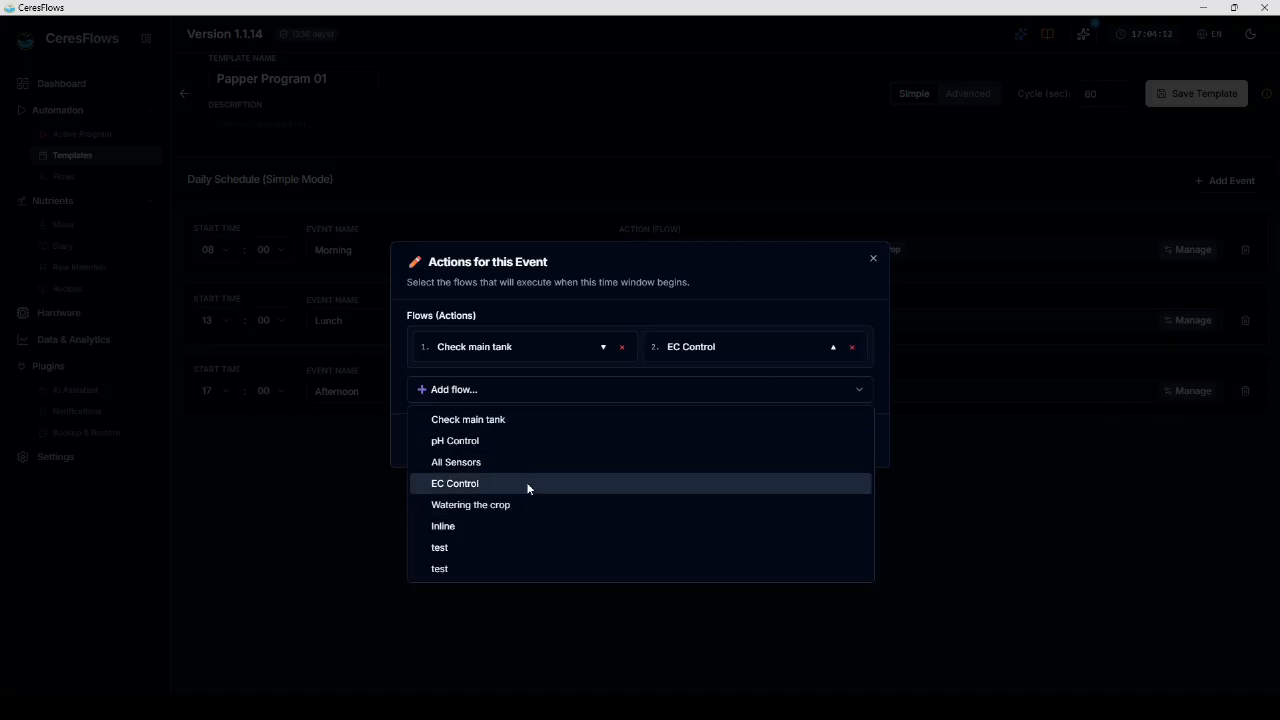
{"action": "left_click", "coordinate": [540, 446]}
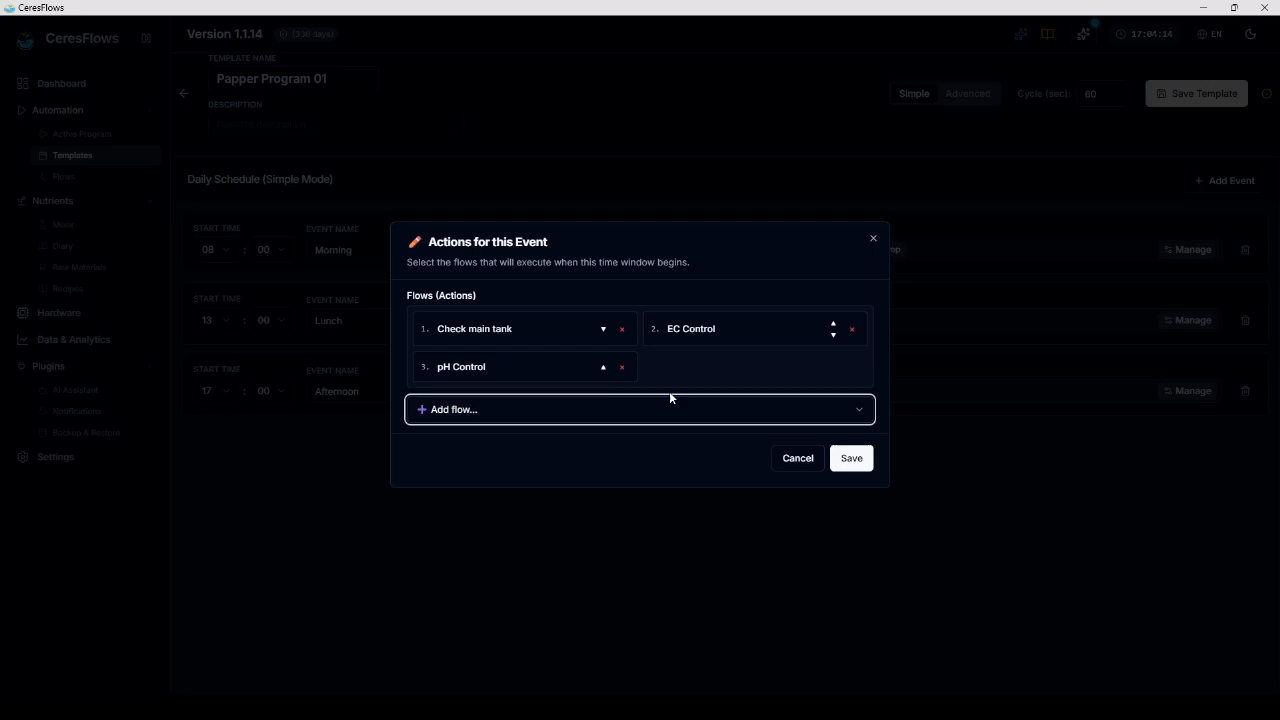
{"action": "left_click", "coordinate": [603, 367]}
{"action": "left_click", "coordinate": [834, 325]}
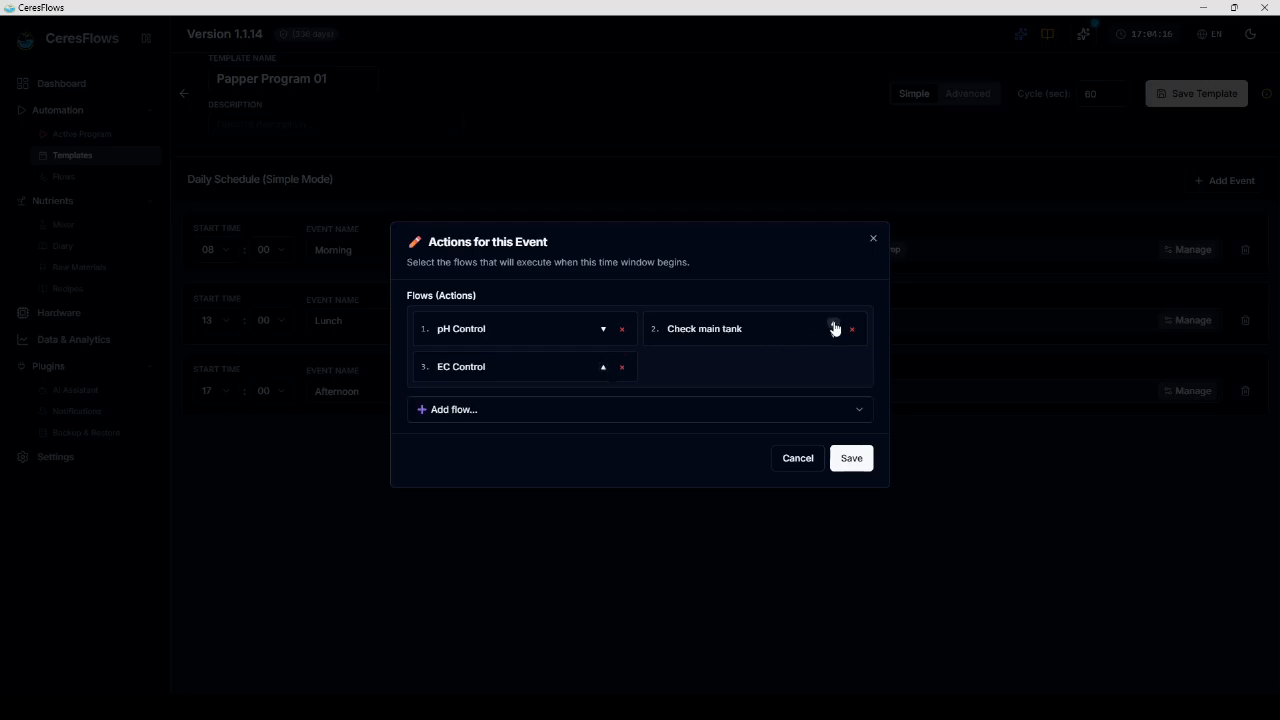
{"action": "left_click", "coordinate": [851, 458]}
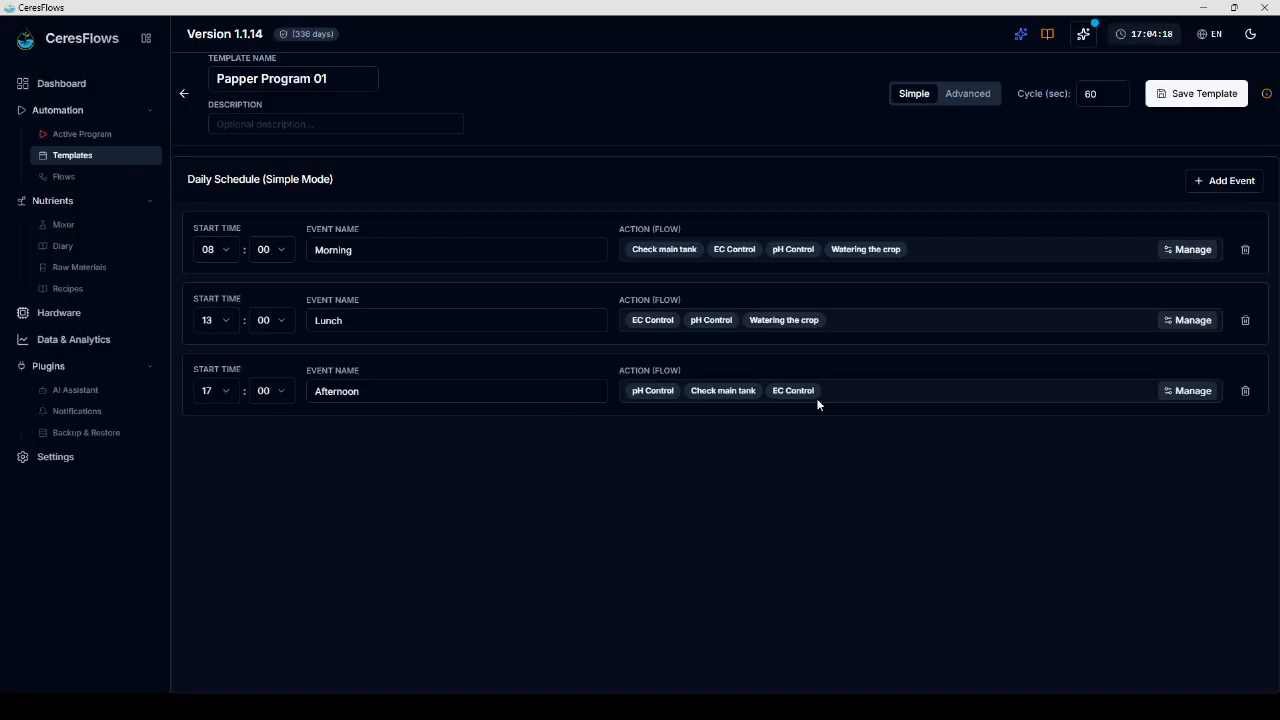
Step: Remove pH Control and EC Control from the Afternoon event, keeping only Check main tank, and save the actions
{"action": "left_click", "coordinate": [1169, 396]}
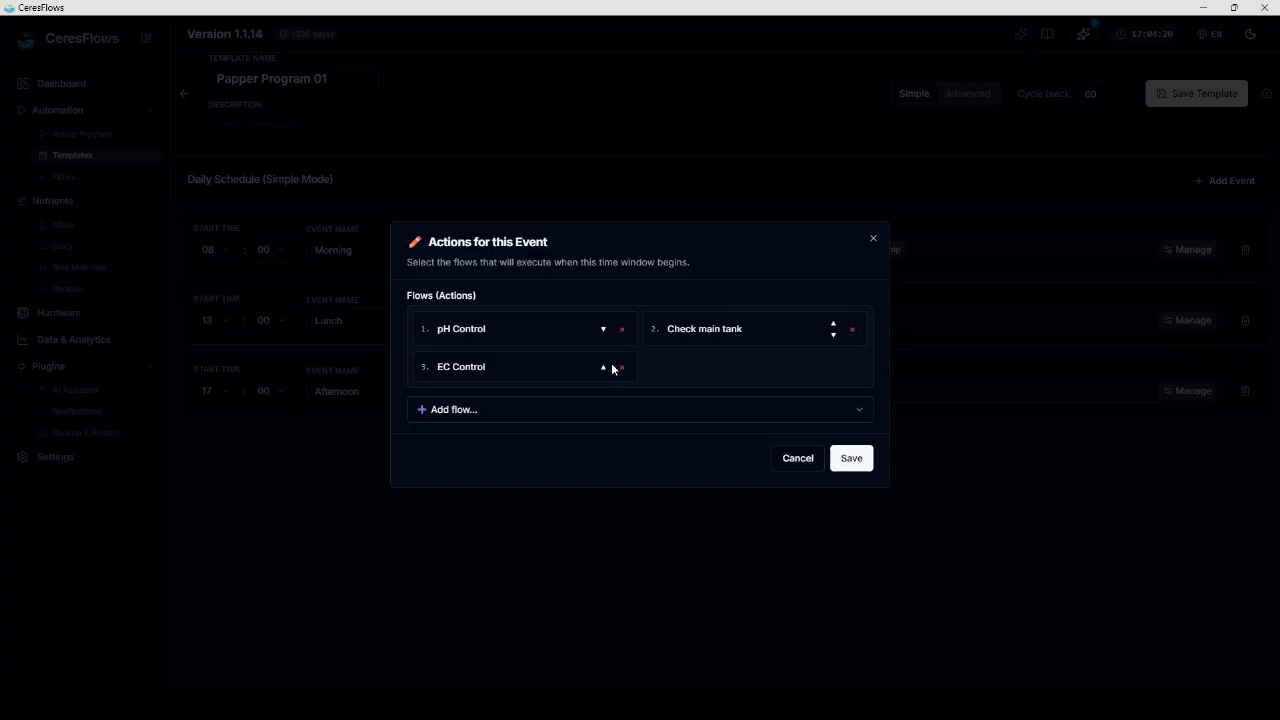
{"action": "left_click", "coordinate": [621, 331]}
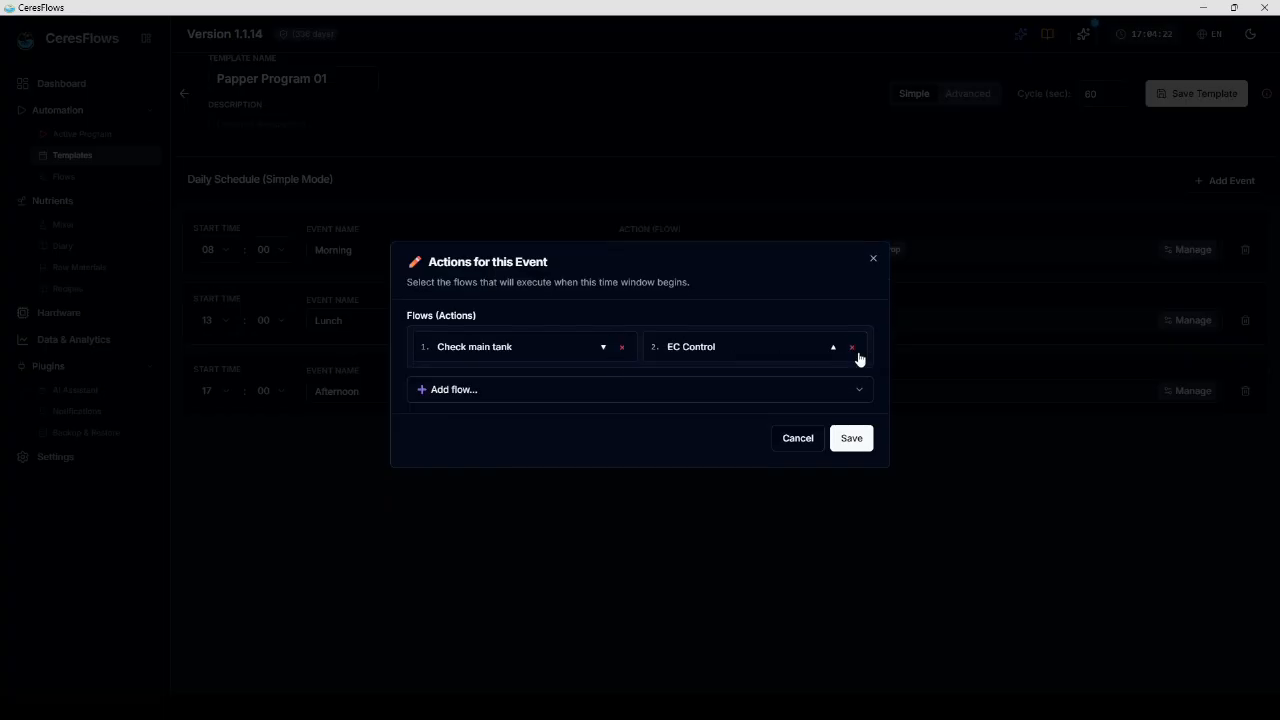
{"action": "left_click", "coordinate": [853, 349]}
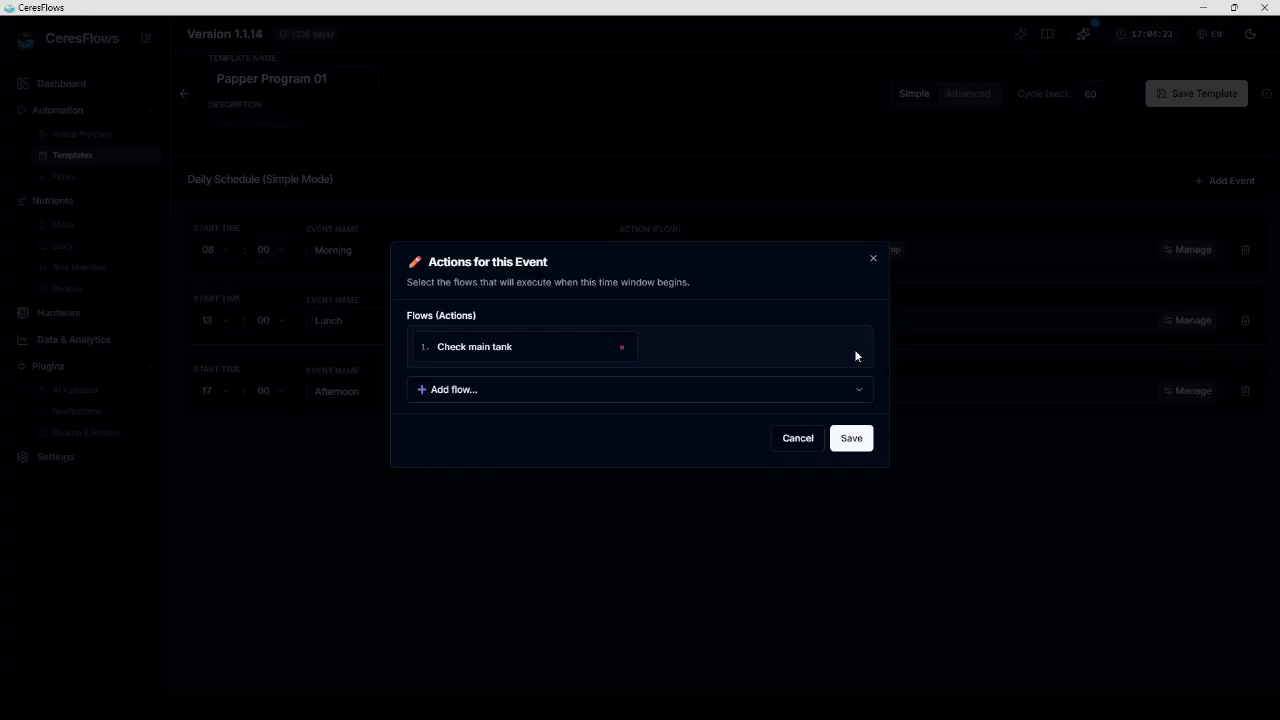
{"action": "left_click", "coordinate": [852, 440]}
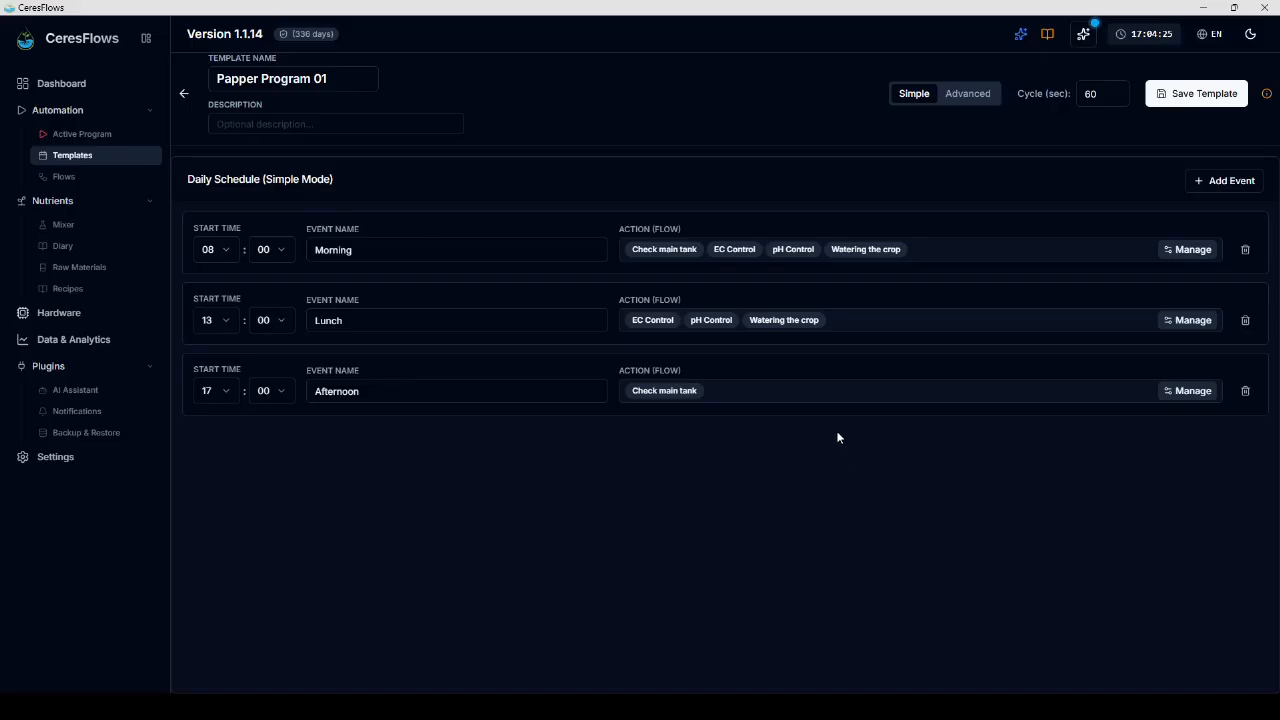
Step: Switch the template to Advanced mode, review the Morning window's check interval options, and cancel the edit
{"action": "left_click", "coordinate": [978, 100]}
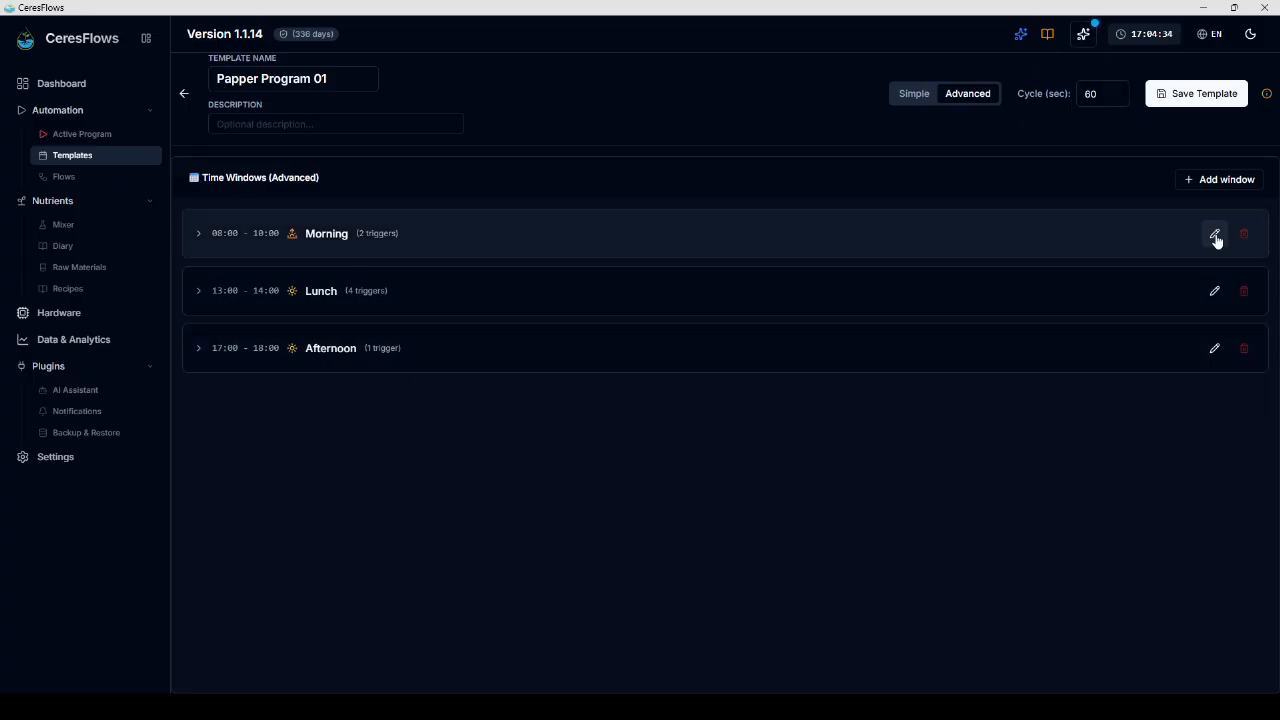
{"action": "left_click", "coordinate": [1215, 236]}
{"action": "left_click", "coordinate": [598, 322]}
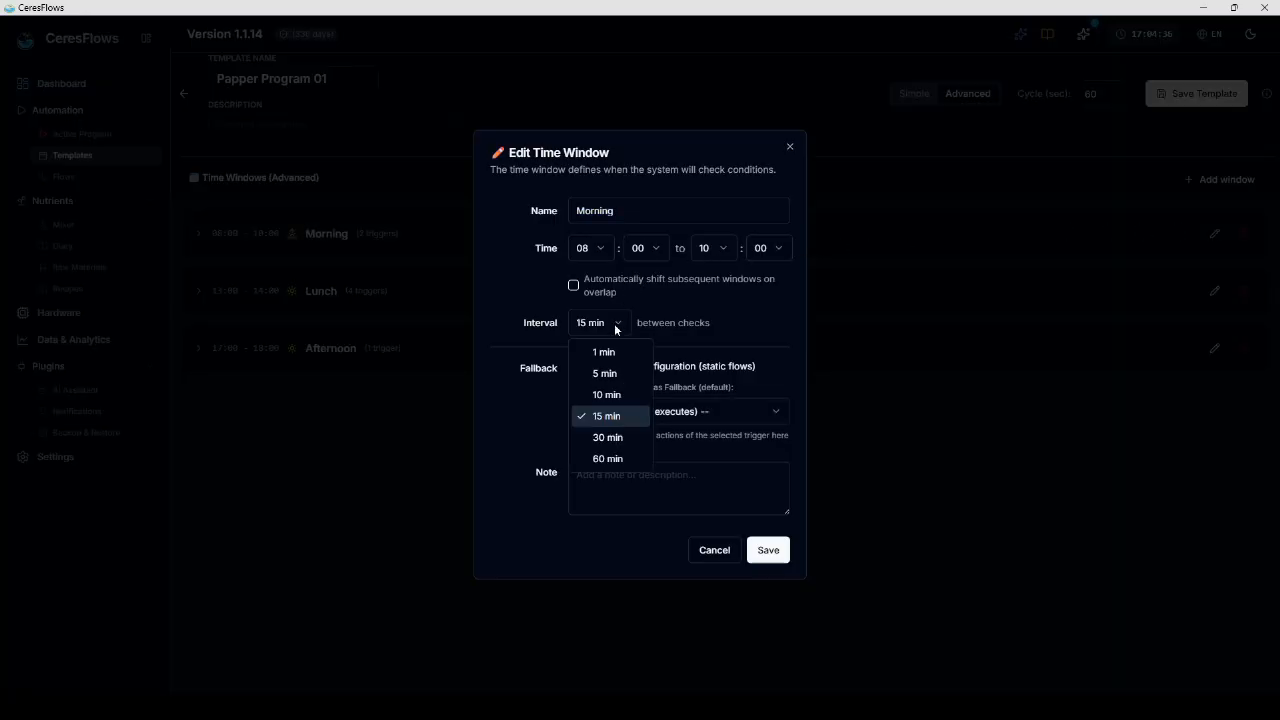
{"action": "left_click", "coordinate": [638, 331]}
{"action": "left_click", "coordinate": [716, 552]}
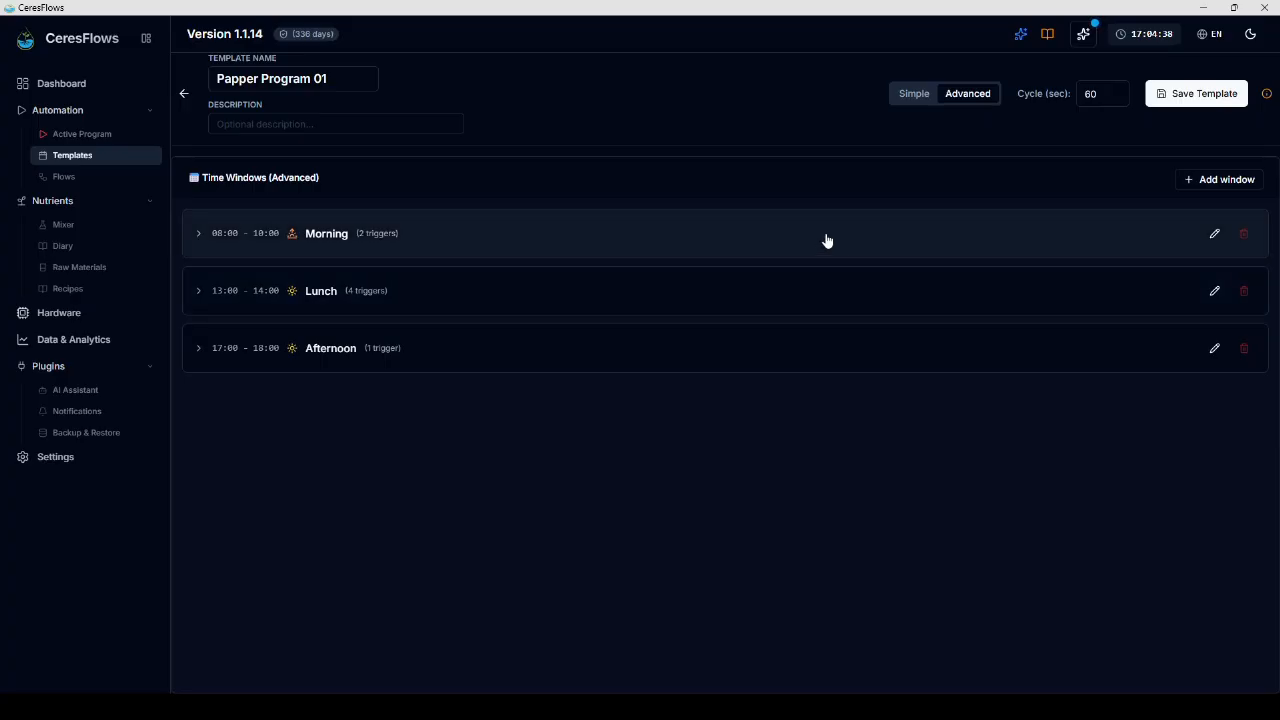
Step: Try a threshold of 28 C for DTH C in the Morning window's Full program trigger and cancel the edit
{"action": "left_click", "coordinate": [826, 240]}
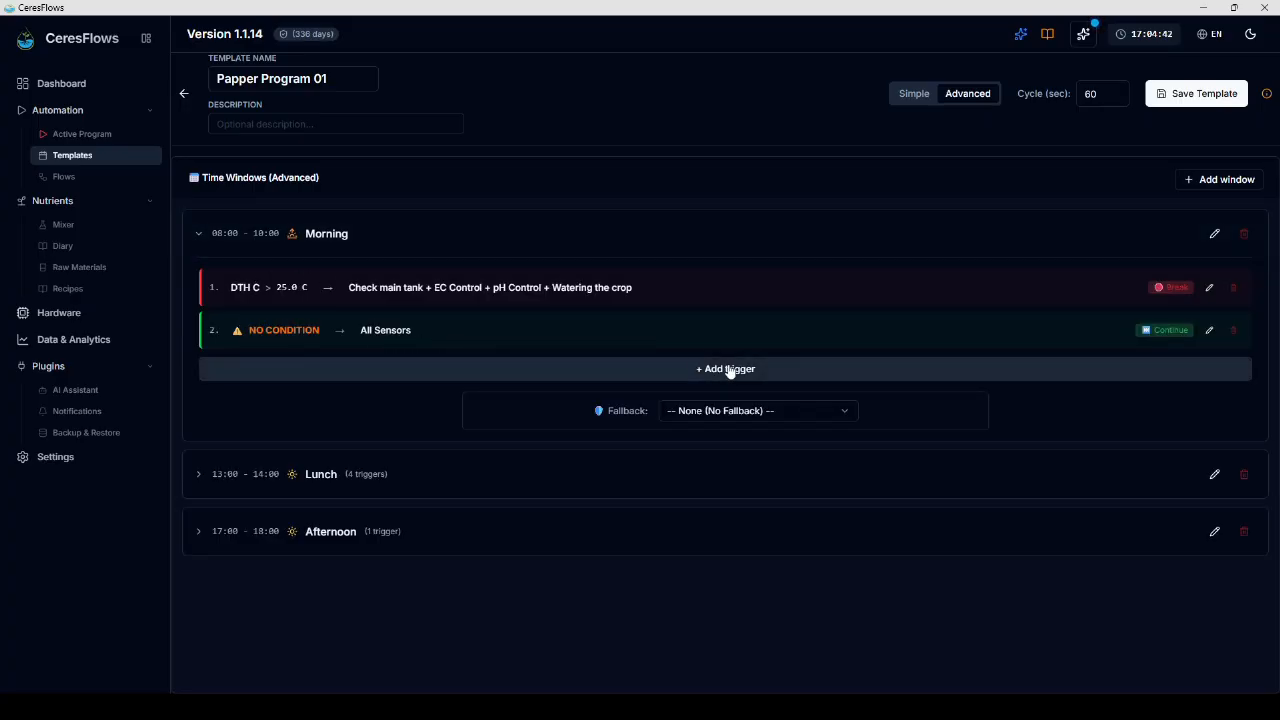
{"action": "left_click", "coordinate": [1209, 287]}
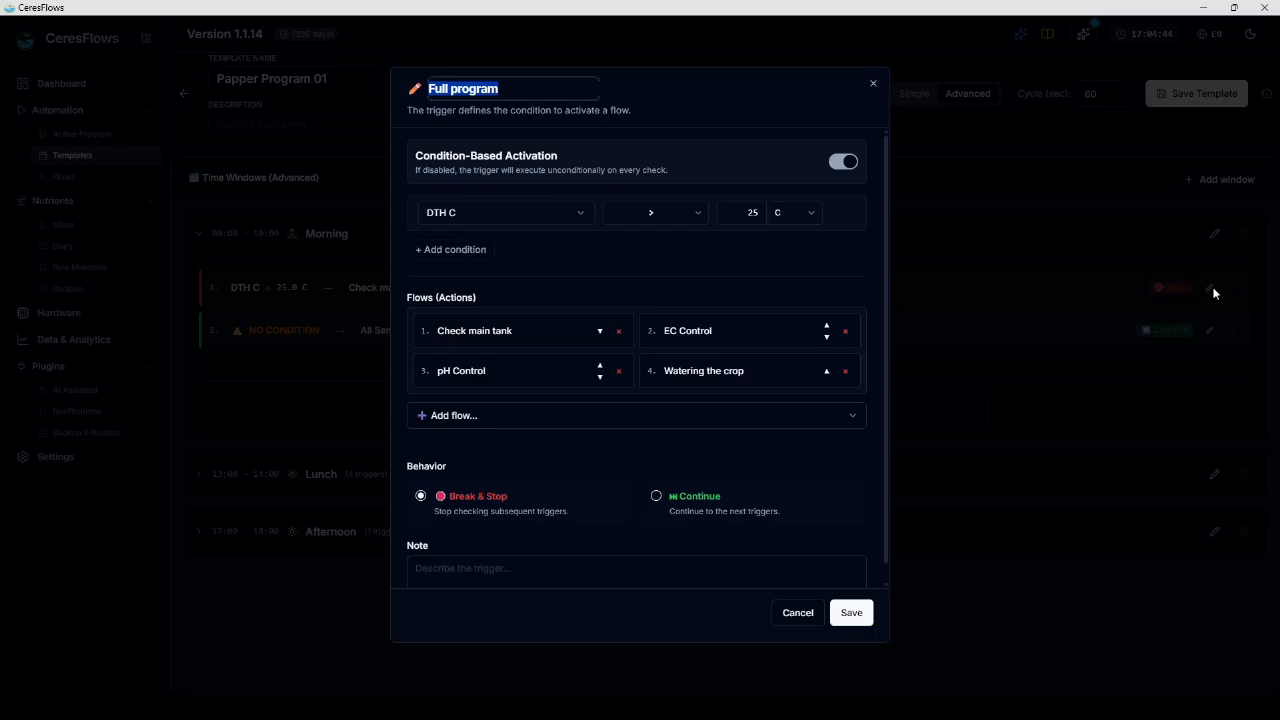
{"action": "left_click", "coordinate": [760, 215]}
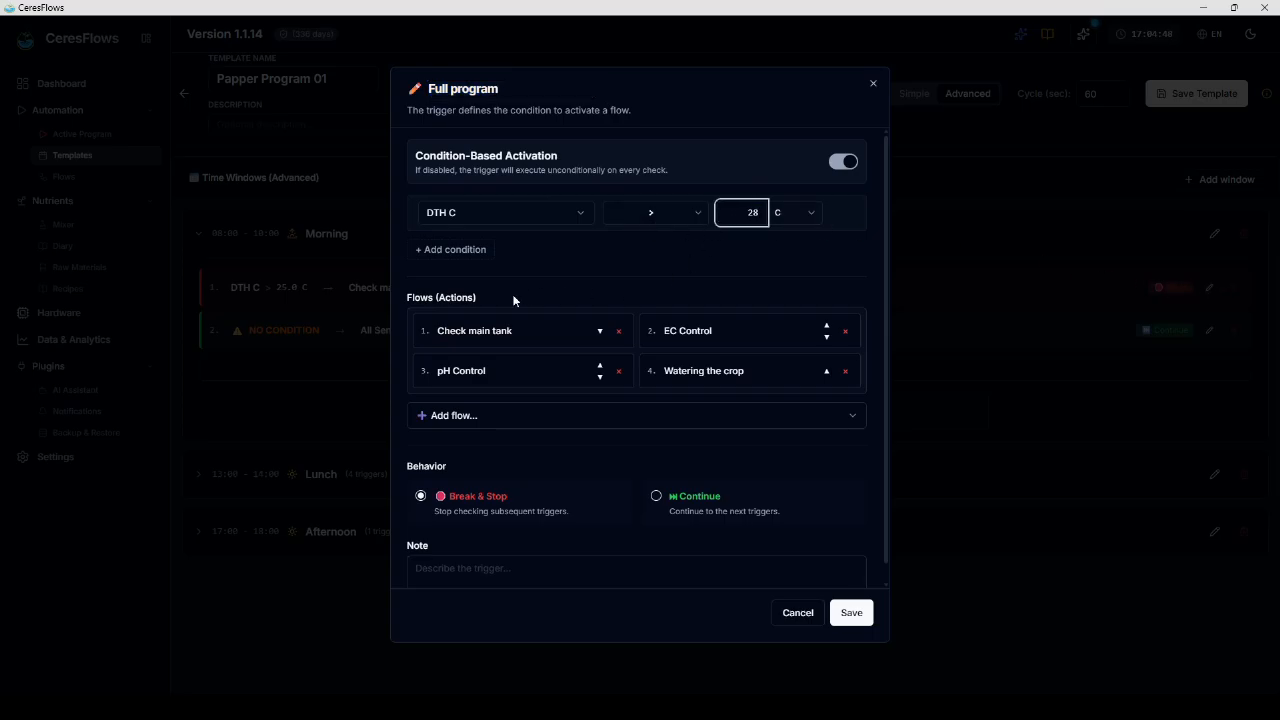
{"action": "scroll", "coordinate": [776, 387], "scroll_direction": "down", "scroll_amount": 1}
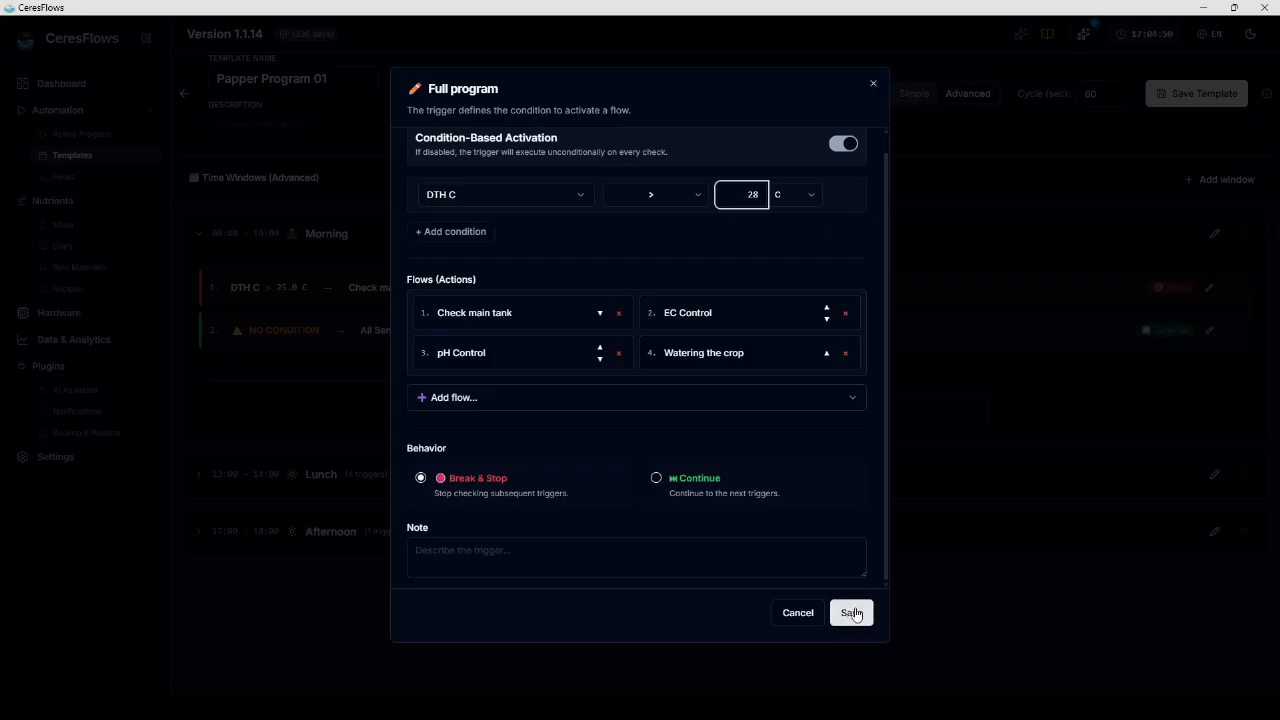
{"action": "left_click", "coordinate": [798, 612]}
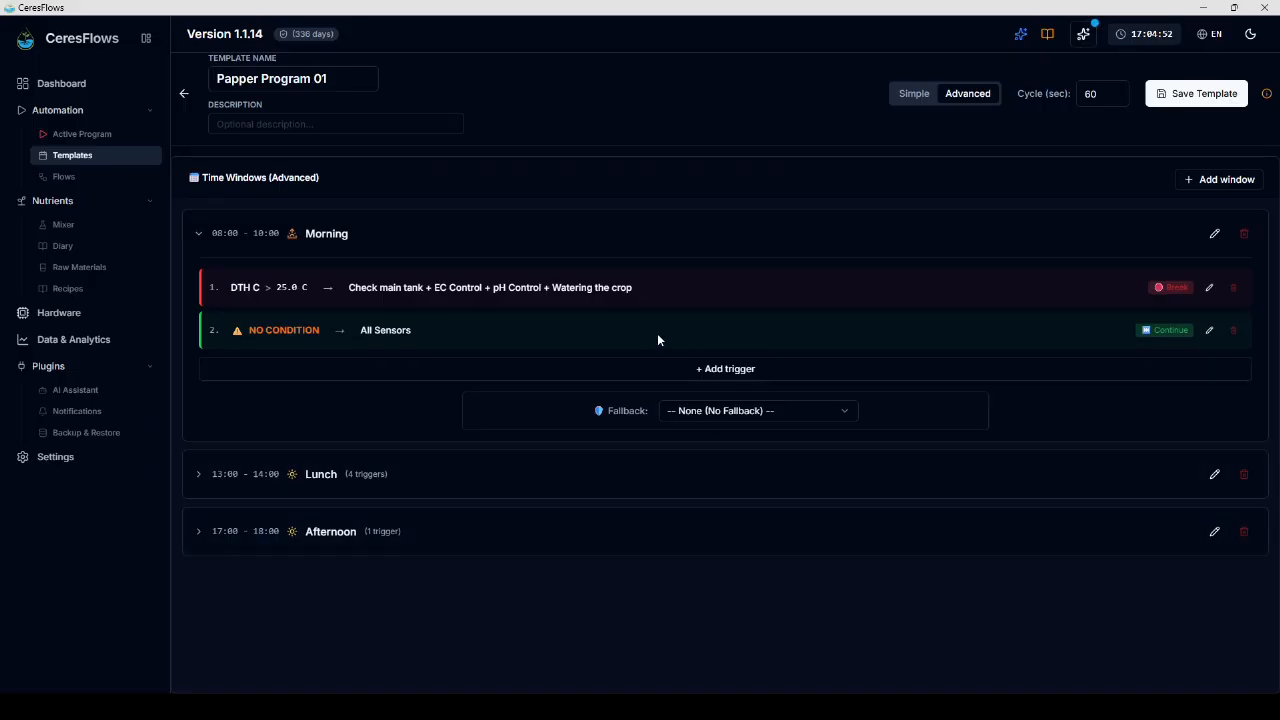
Step: Try a new Morning trigger combining Peppers moisture 0601 and Distance != 0 mm with ALL (AND), and discard it
{"action": "left_click", "coordinate": [692, 372]}
{"action": "left_click", "coordinate": [520, 251]}
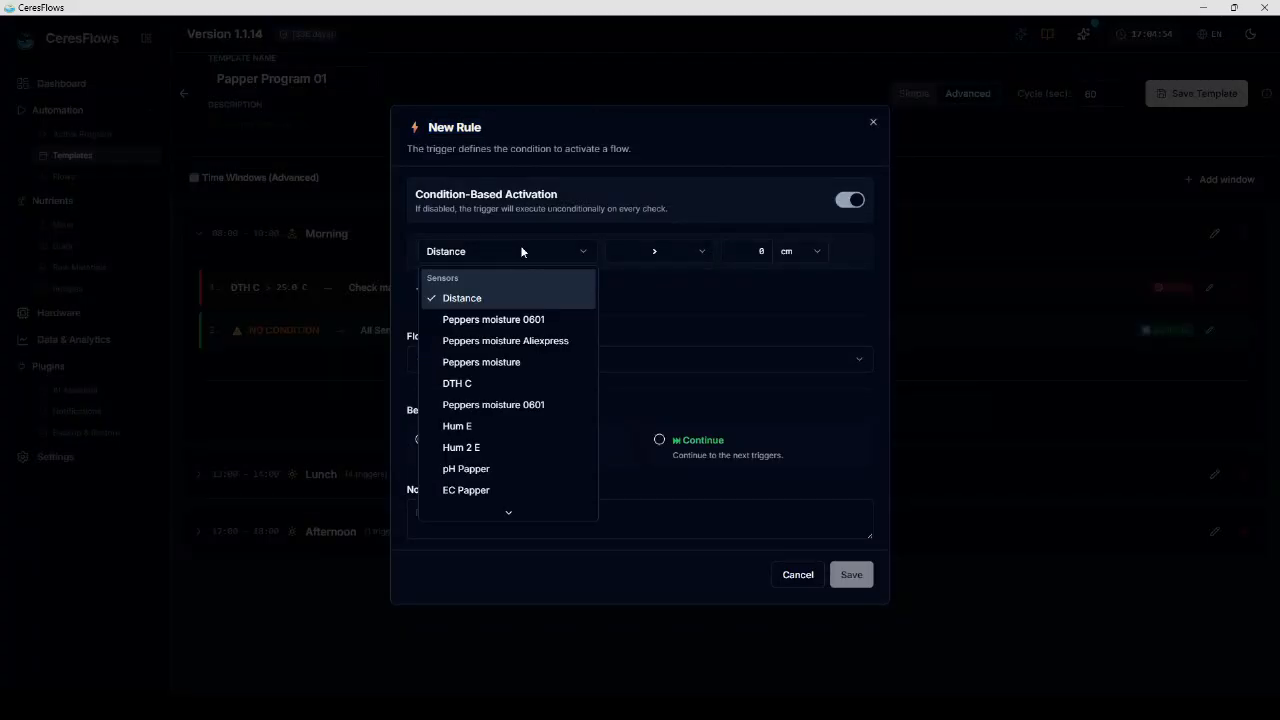
{"action": "left_click", "coordinate": [514, 316]}
{"action": "left_click", "coordinate": [453, 289]}
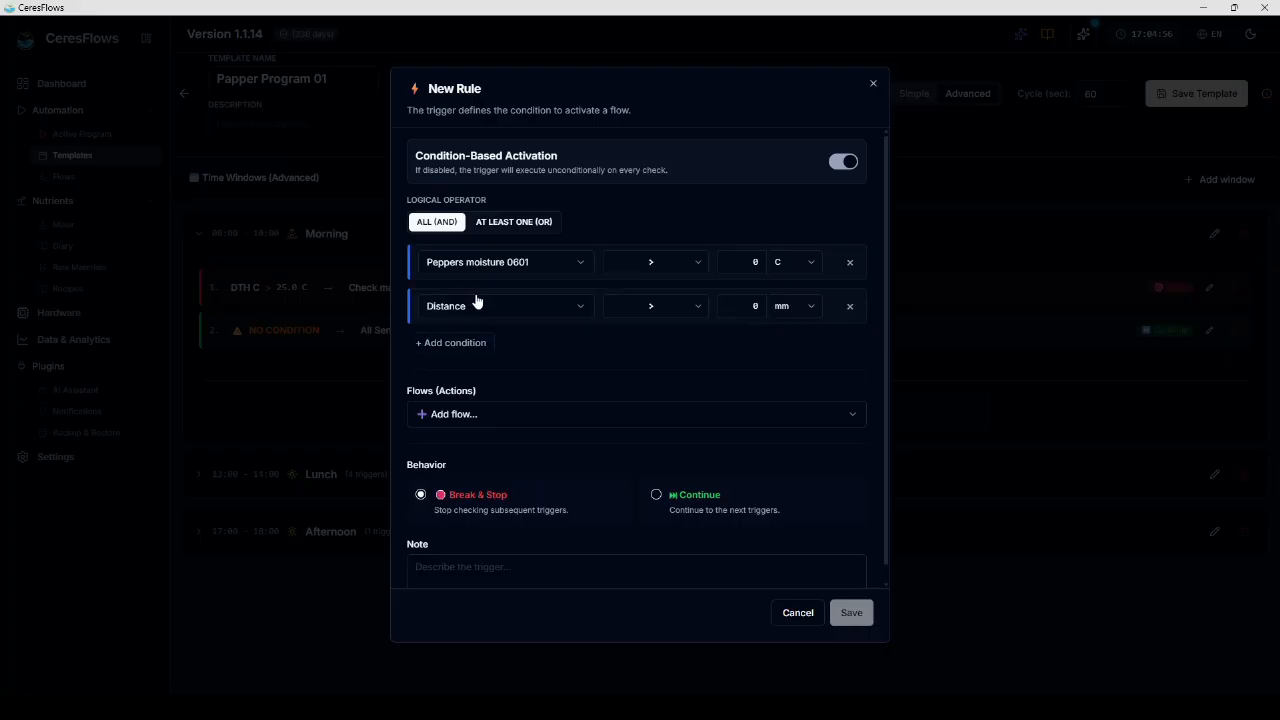
{"action": "left_click", "coordinate": [513, 223]}
{"action": "left_click", "coordinate": [436, 223]}
{"action": "left_click", "coordinate": [676, 306]}
{"action": "left_click", "coordinate": [670, 444]}
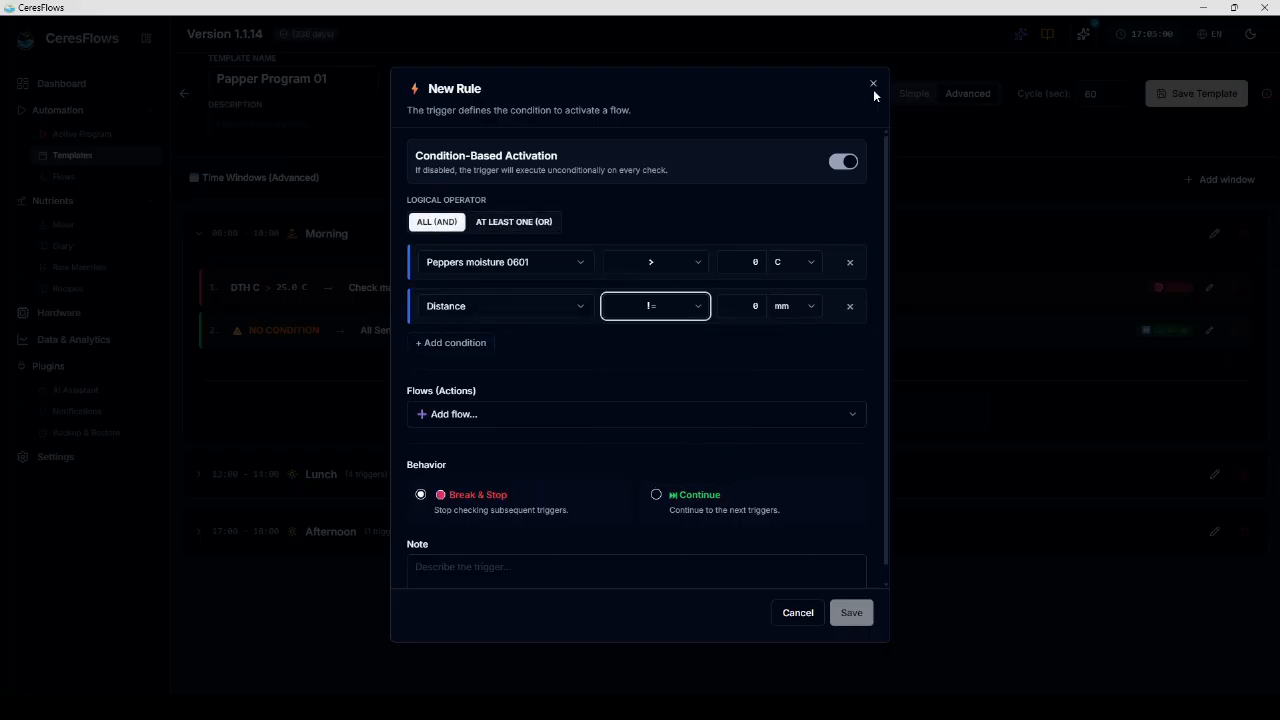
{"action": "left_click", "coordinate": [873, 86]}
Step: Review the triggers of the Lunch and Afternoon windows and collapse them again
{"action": "left_click", "coordinate": [814, 245]}
{"action": "left_click", "coordinate": [791, 300]}
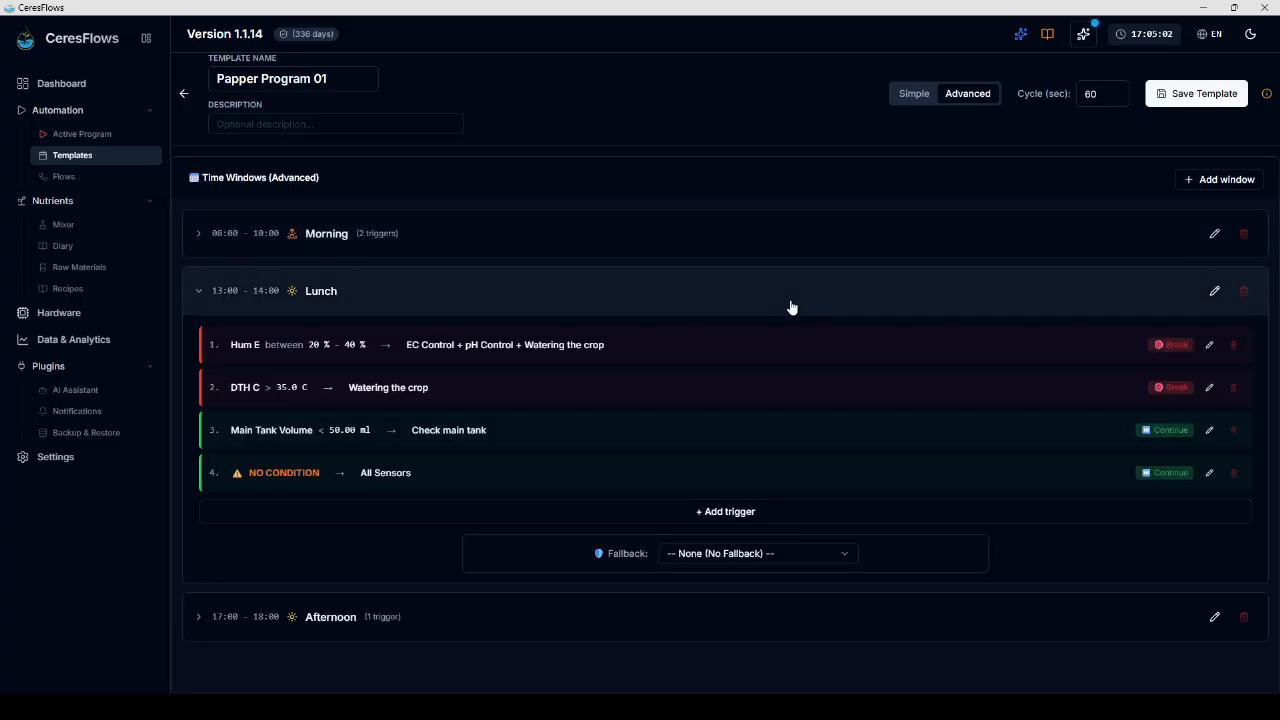
{"action": "left_click", "coordinate": [791, 300]}
{"action": "left_click", "coordinate": [797, 366]}
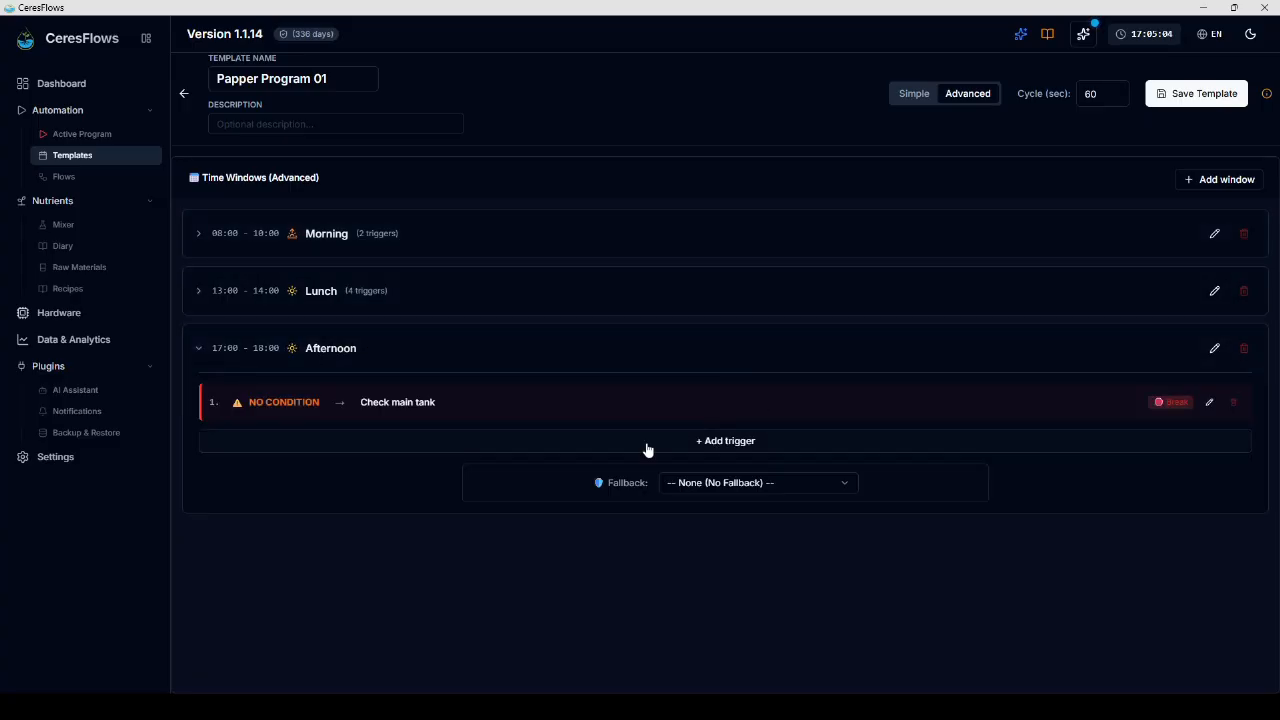
{"action": "left_click", "coordinate": [697, 350]}
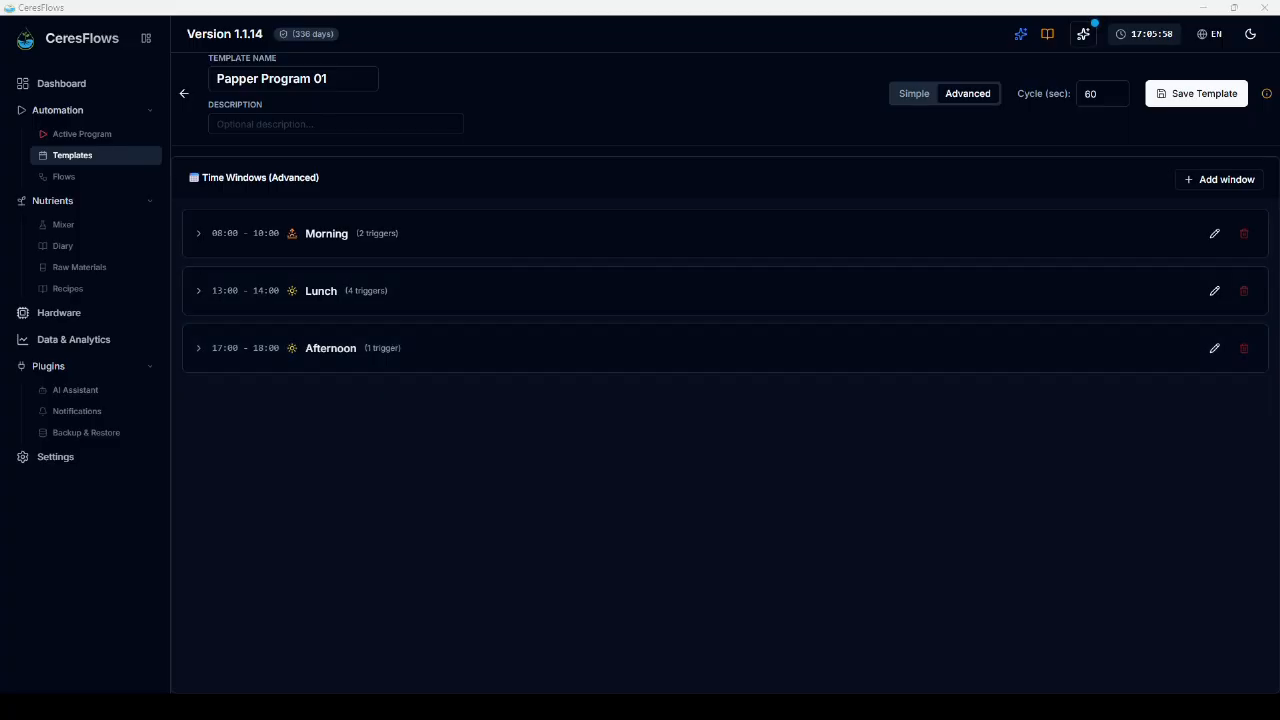
{"action": "left_click", "coordinate": [1172, 538]}
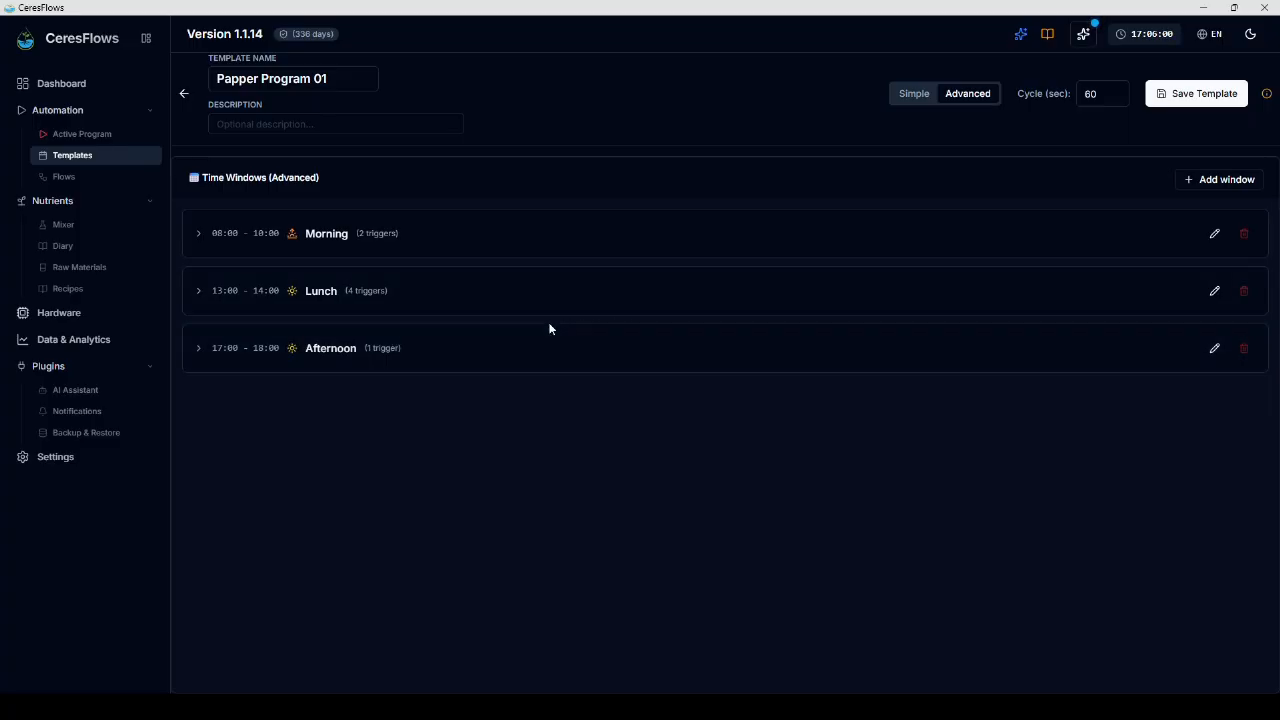
Step: Load the Papper Program 01 template as the active program for configuration
{"action": "left_click", "coordinate": [82, 135]}
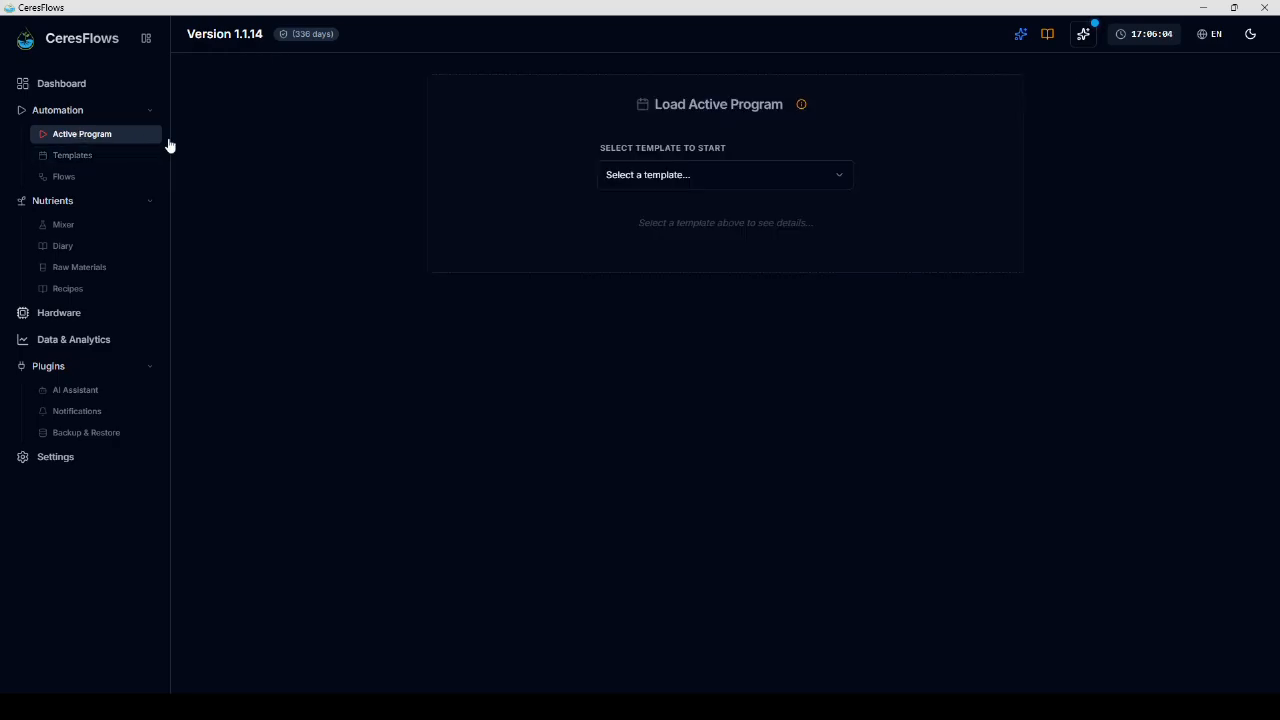
{"action": "left_click", "coordinate": [736, 177]}
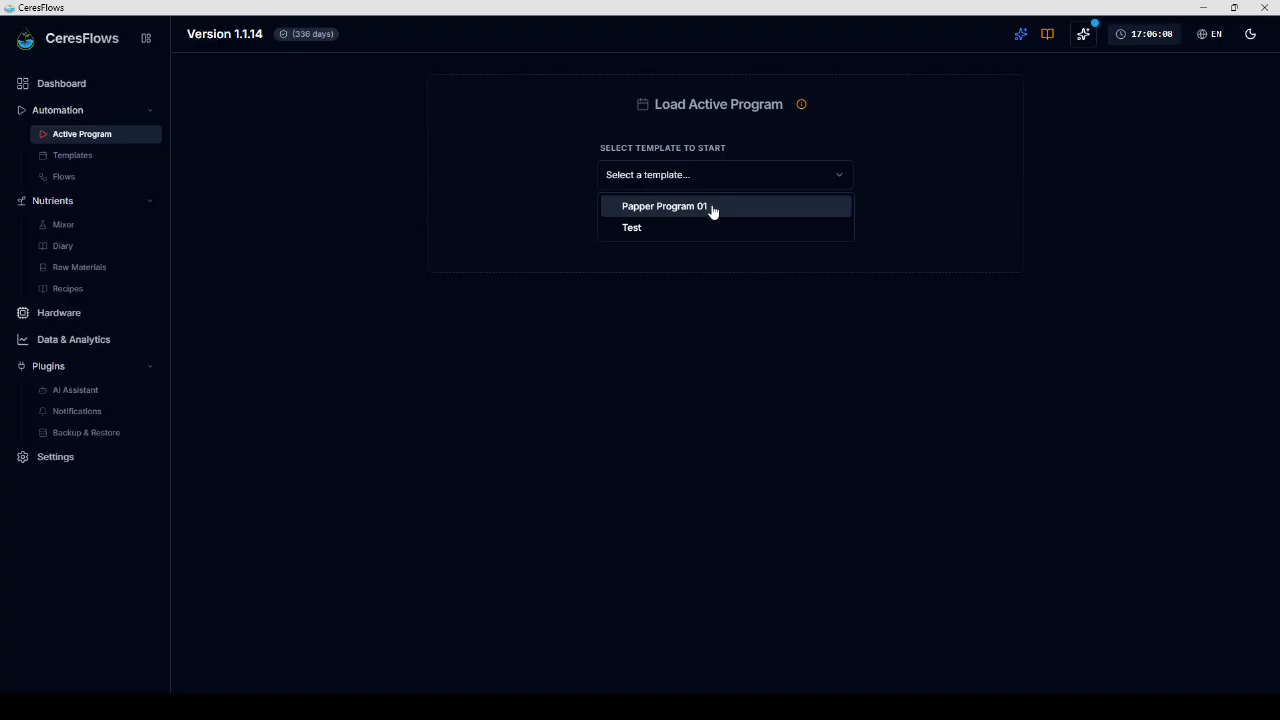
{"action": "left_click", "coordinate": [711, 206]}
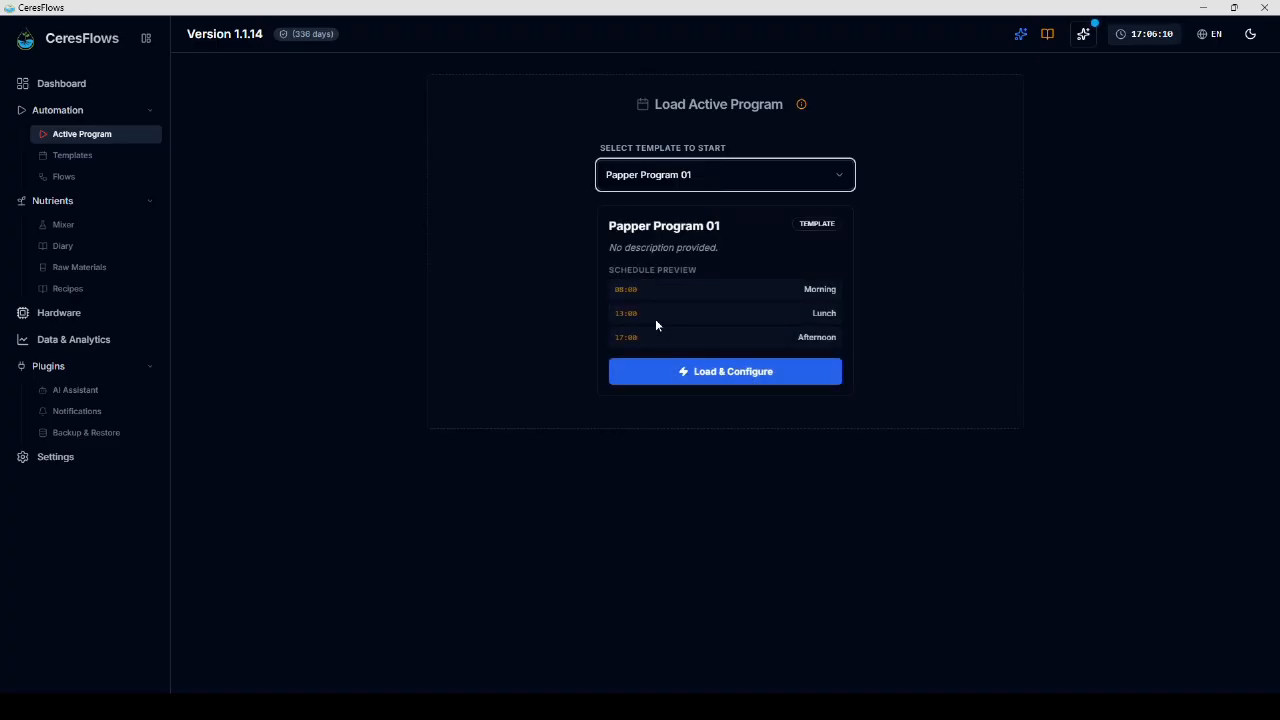
{"action": "left_click", "coordinate": [759, 373]}
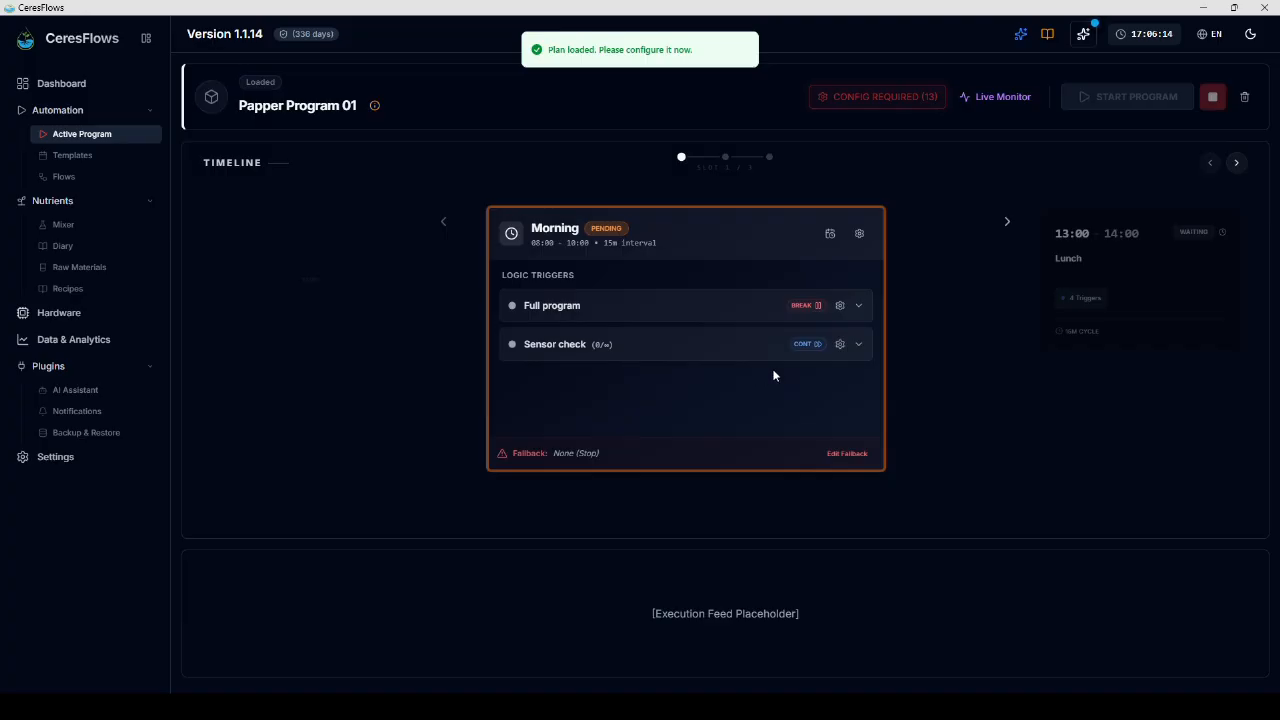
Step: Review the Lunch and Afternoon slots in the program timeline and return to Morning
{"action": "left_click", "coordinate": [1005, 224]}
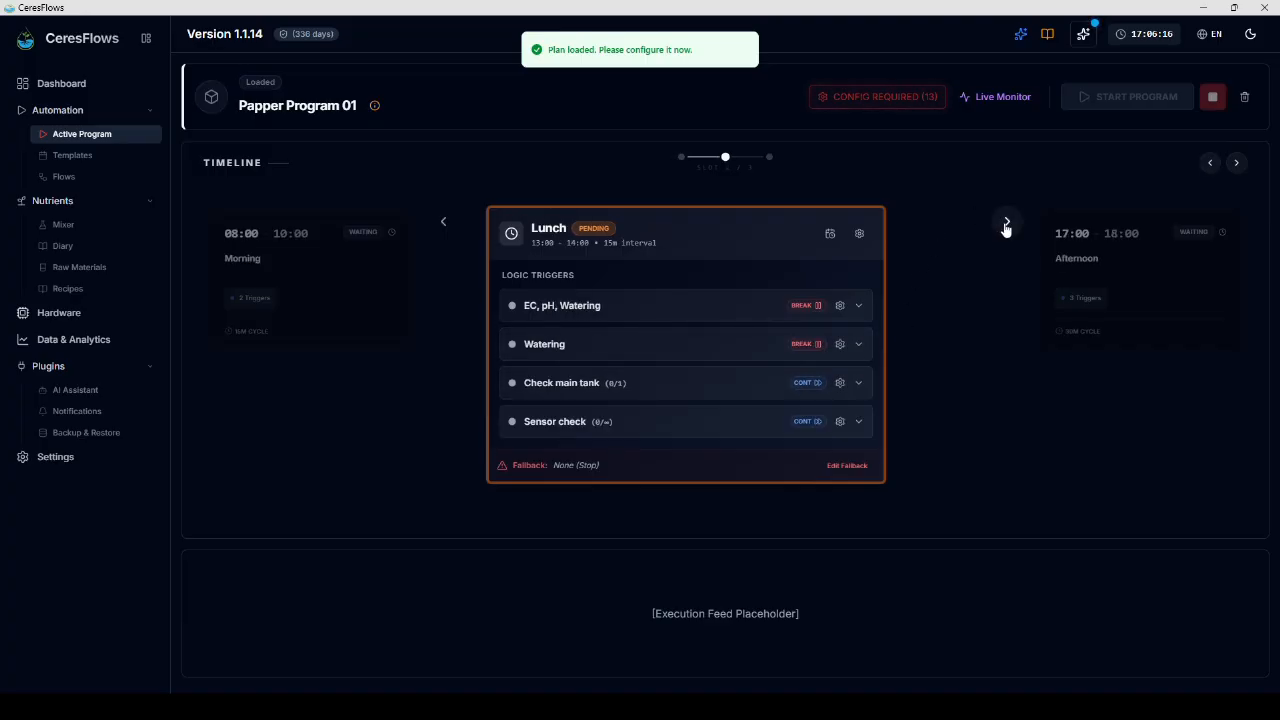
{"action": "left_click", "coordinate": [1006, 224]}
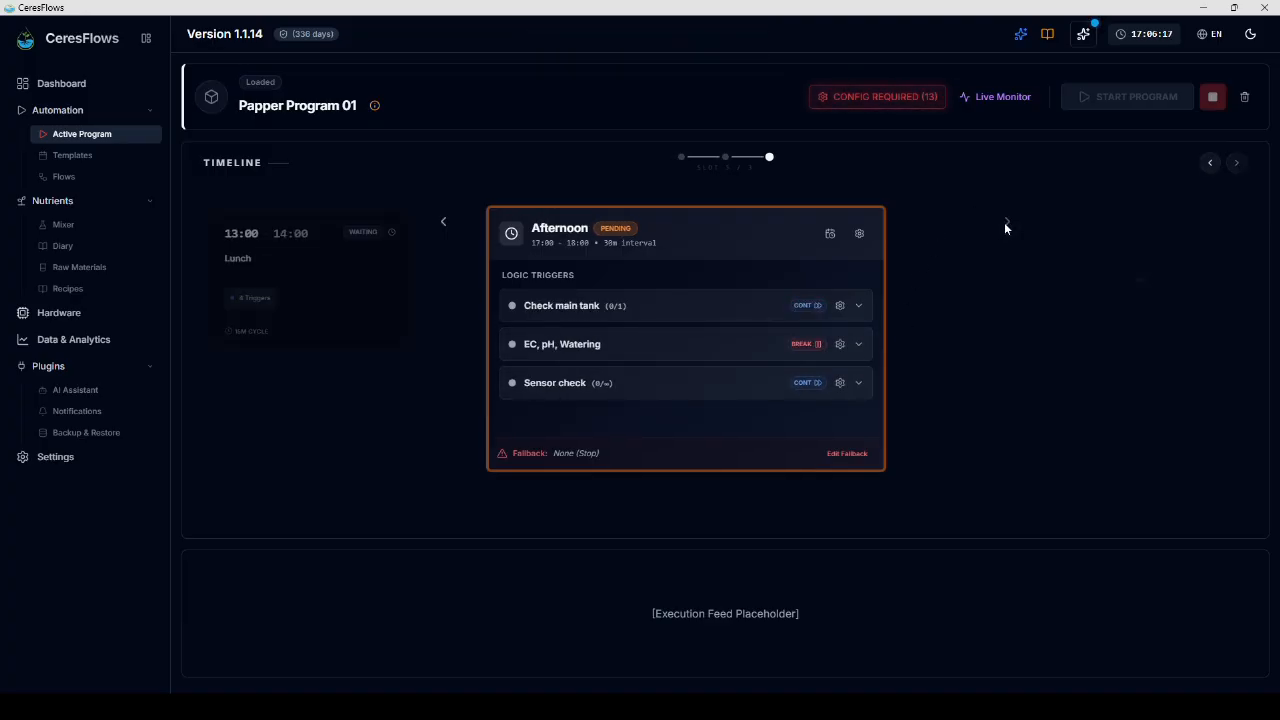
{"action": "left_click", "coordinate": [444, 223]}
{"action": "left_click", "coordinate": [443, 222]}
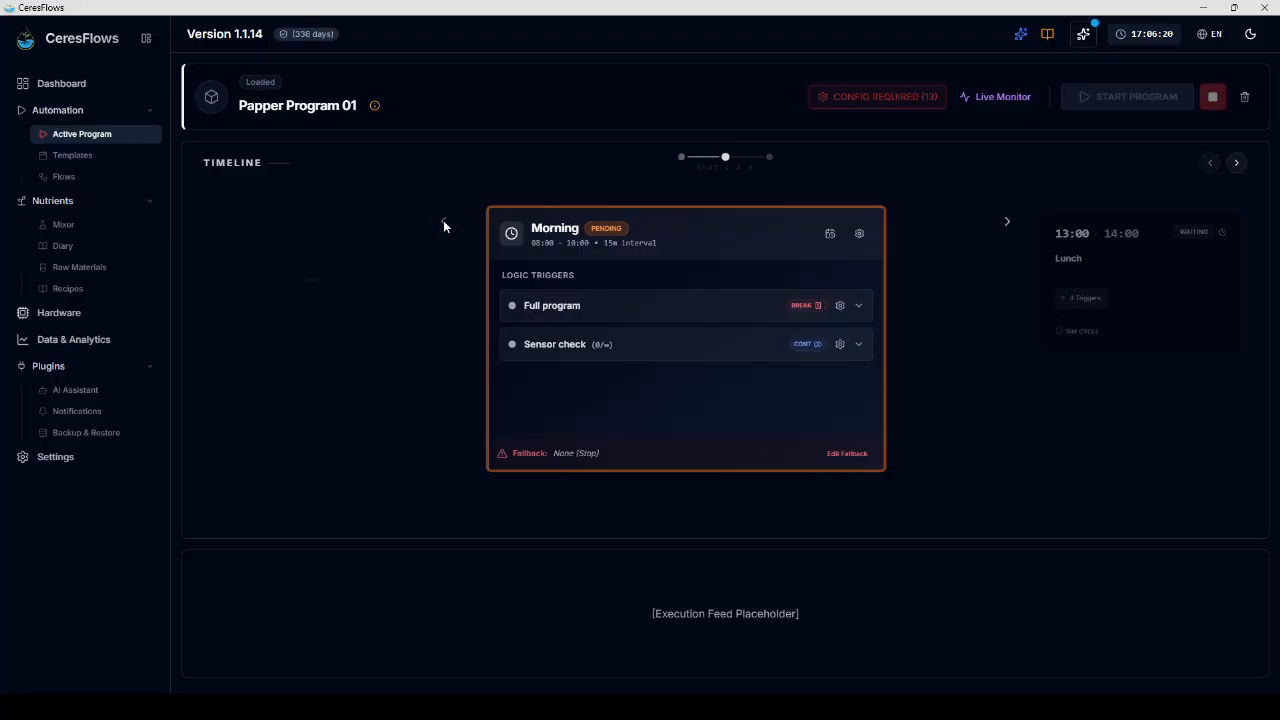
Step: Review the Lunch slot's pH Control, Watering the crop and Check main tank variables and save its configuration with the default values
{"action": "left_click", "coordinate": [880, 97]}
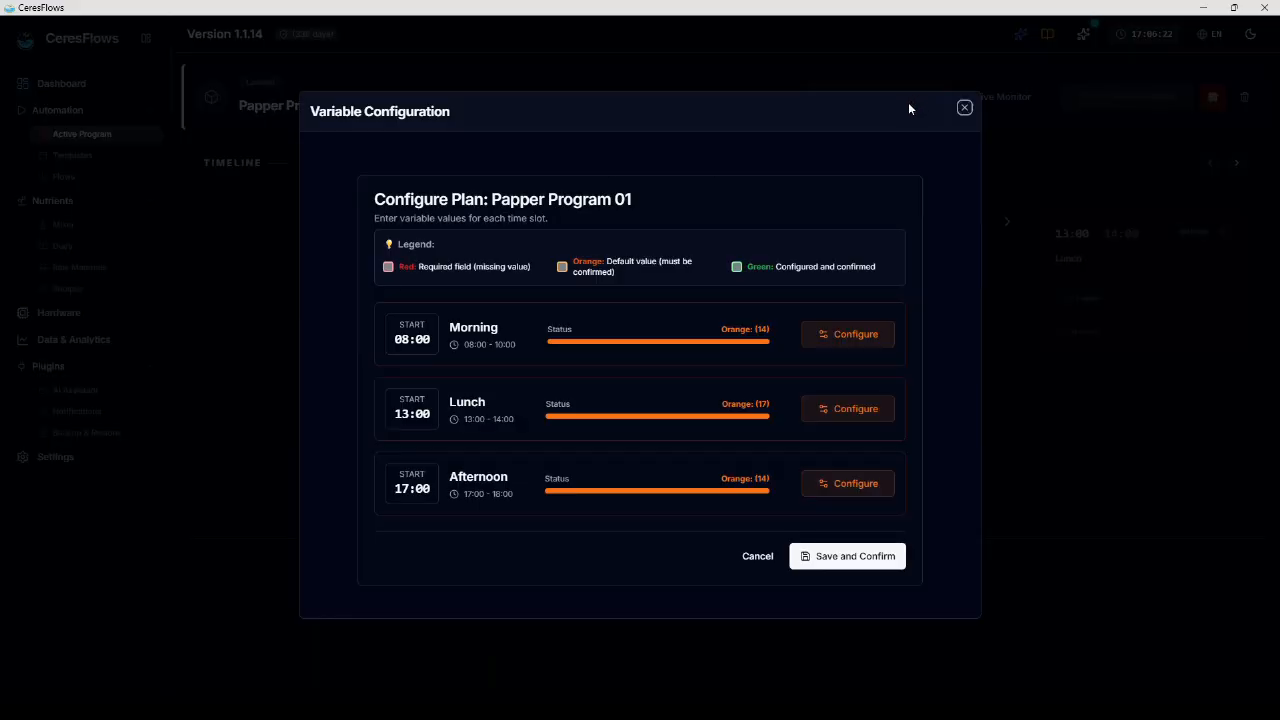
{"action": "left_click", "coordinate": [843, 409]}
{"action": "left_click", "coordinate": [410, 223]}
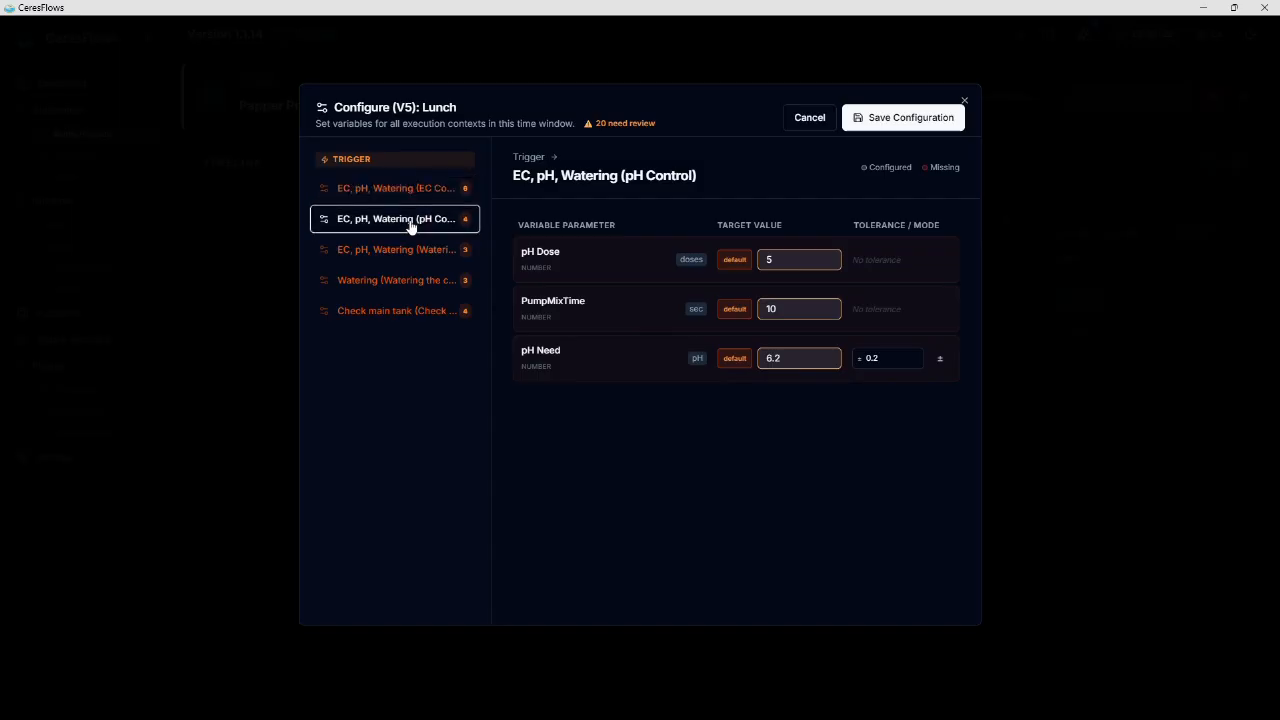
{"action": "left_click", "coordinate": [420, 260]}
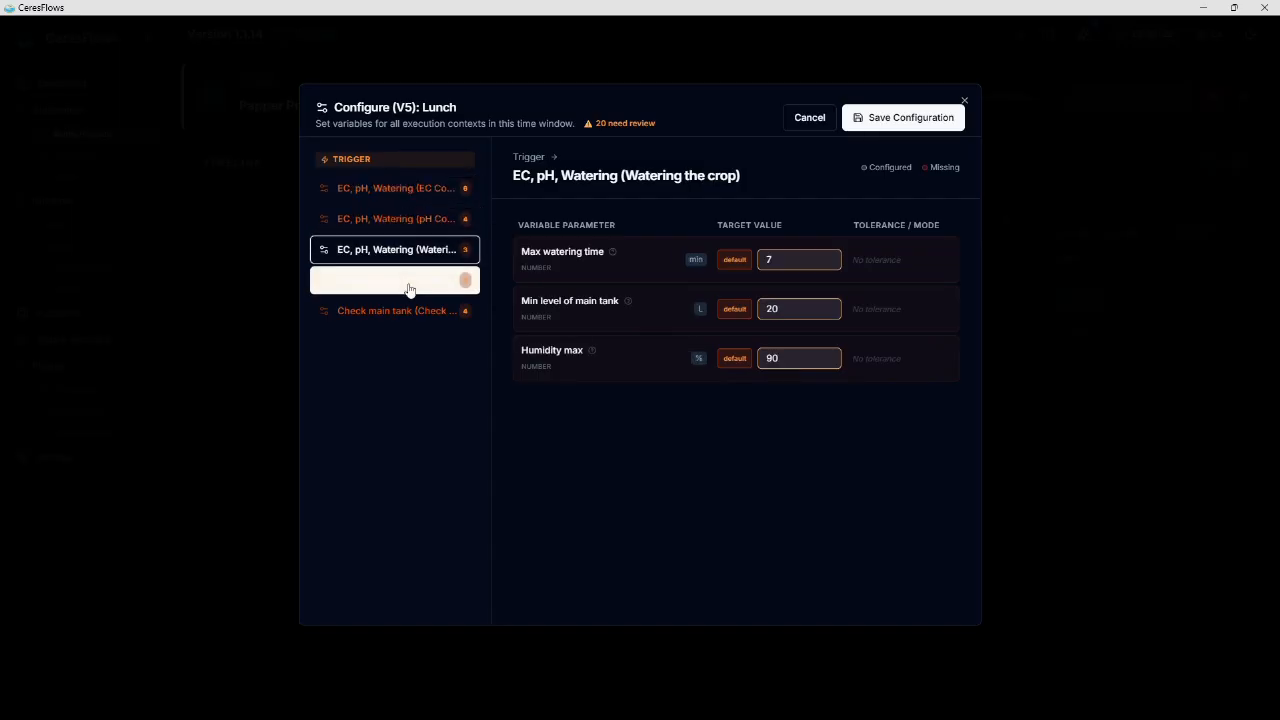
{"action": "left_click", "coordinate": [410, 286]}
{"action": "left_click", "coordinate": [398, 318]}
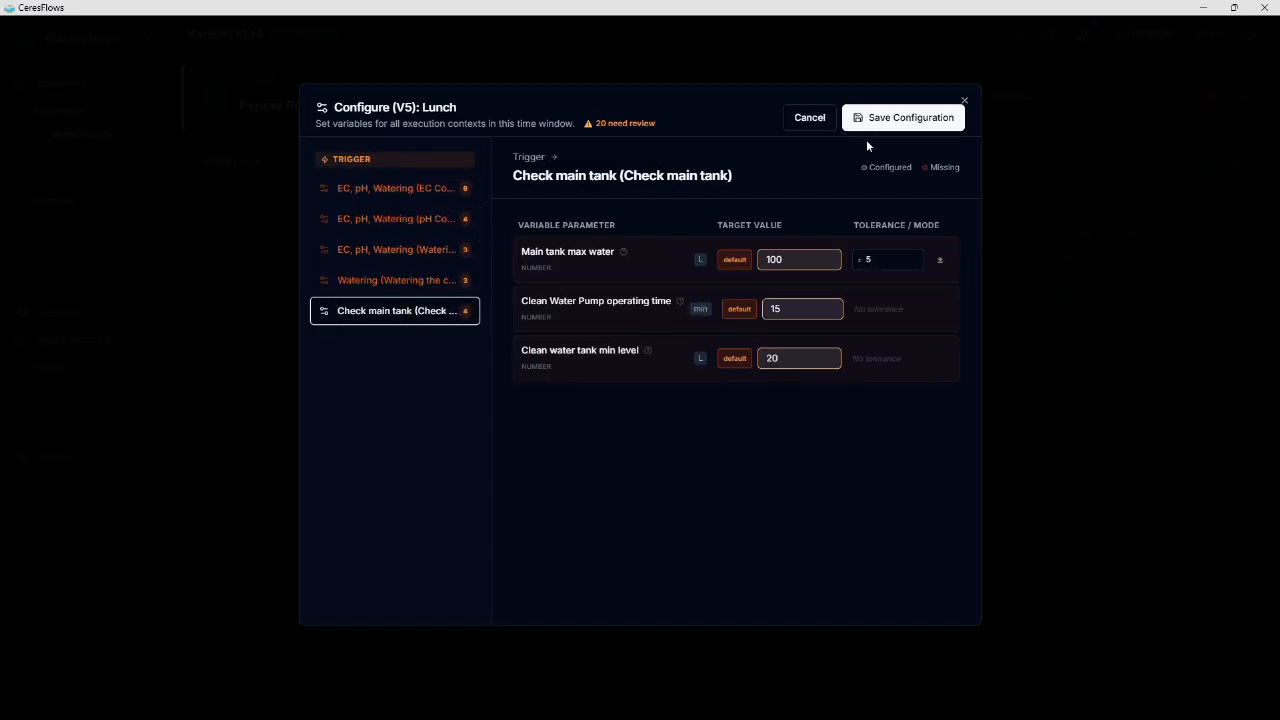
{"action": "left_click", "coordinate": [904, 120]}
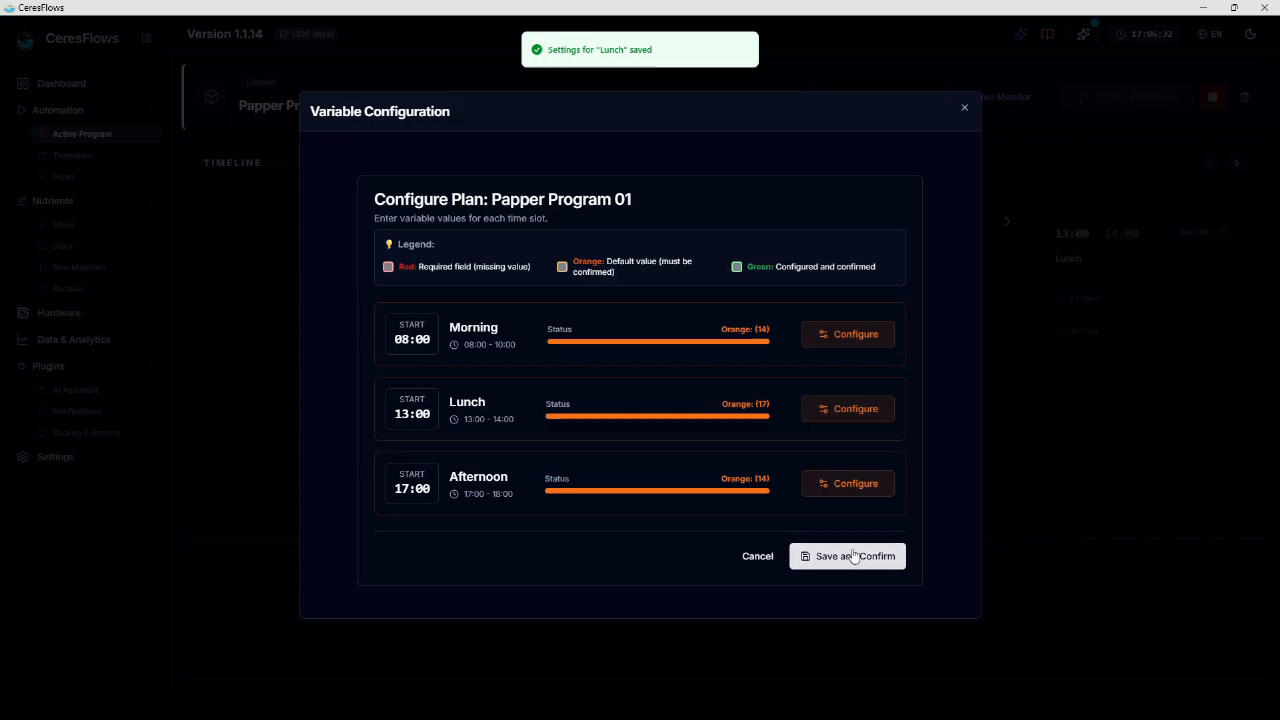
Step: Save the Lunch slot's variable configuration again and confirm the whole plan's variables
{"action": "left_click", "coordinate": [852, 411]}
{"action": "left_click", "coordinate": [912, 117]}
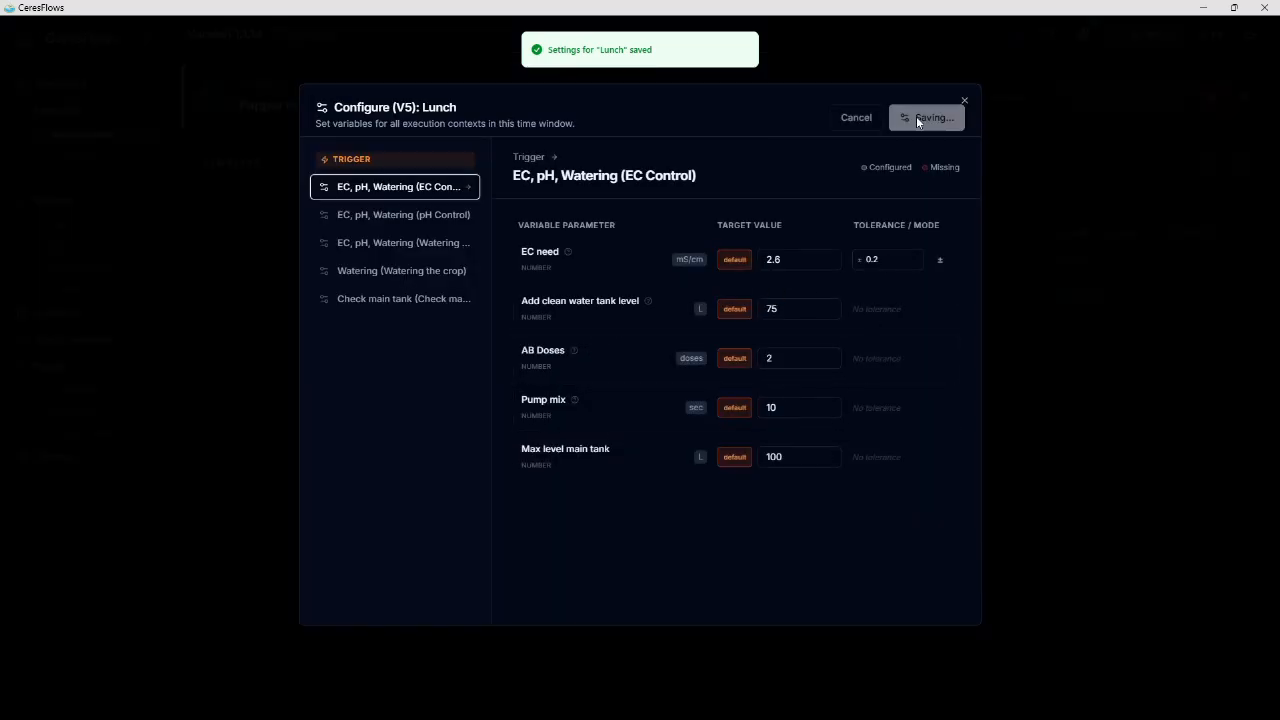
{"action": "left_click", "coordinate": [845, 558]}
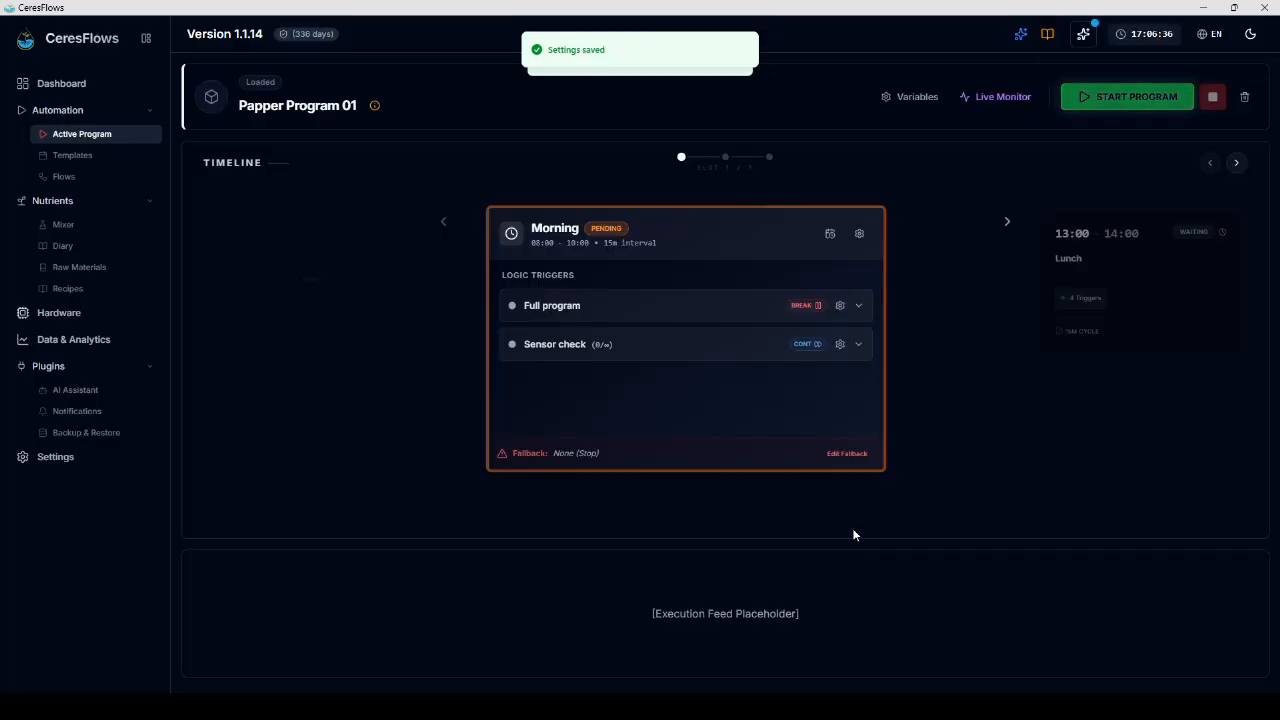
Step: Accept the default Add clean water tank level in Lunch's EC Control, close without saving it, and confirm the plan's variables again
{"action": "left_click", "coordinate": [919, 100]}
{"action": "left_click", "coordinate": [848, 409]}
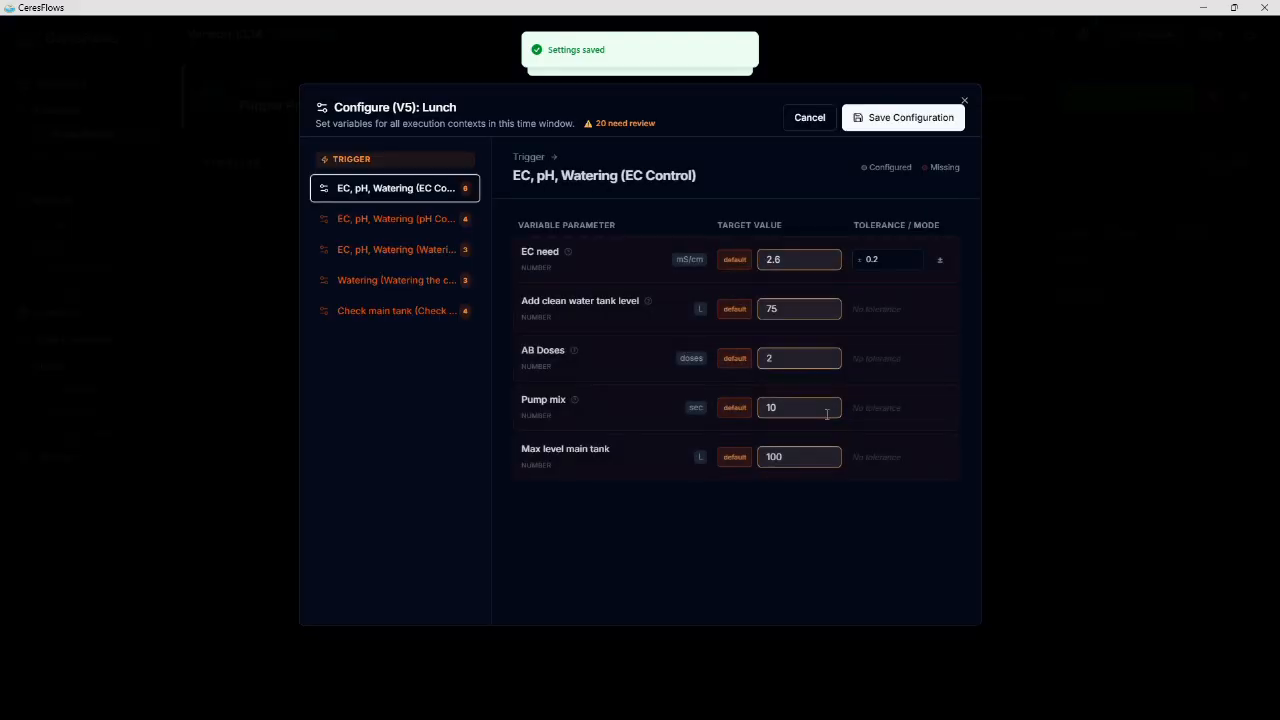
{"action": "left_click", "coordinate": [734, 309]}
{"action": "left_click", "coordinate": [731, 314]}
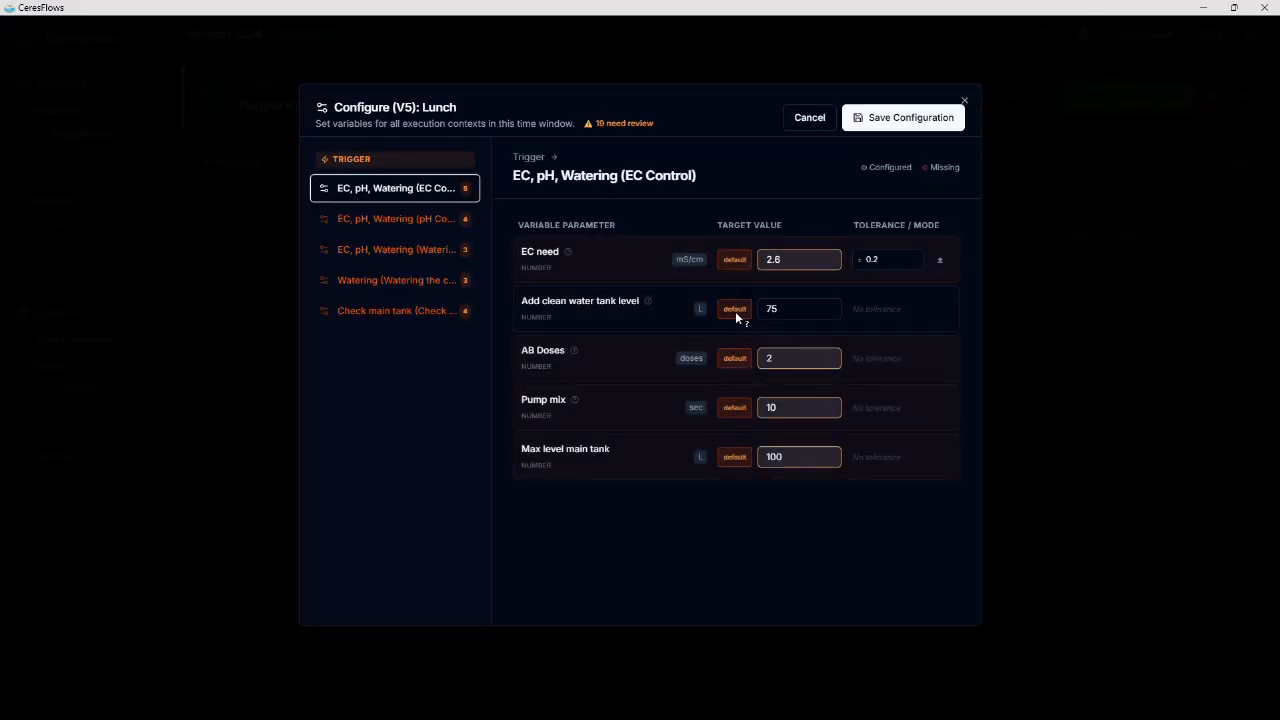
{"action": "left_click", "coordinate": [964, 101]}
{"action": "left_click", "coordinate": [847, 556]}
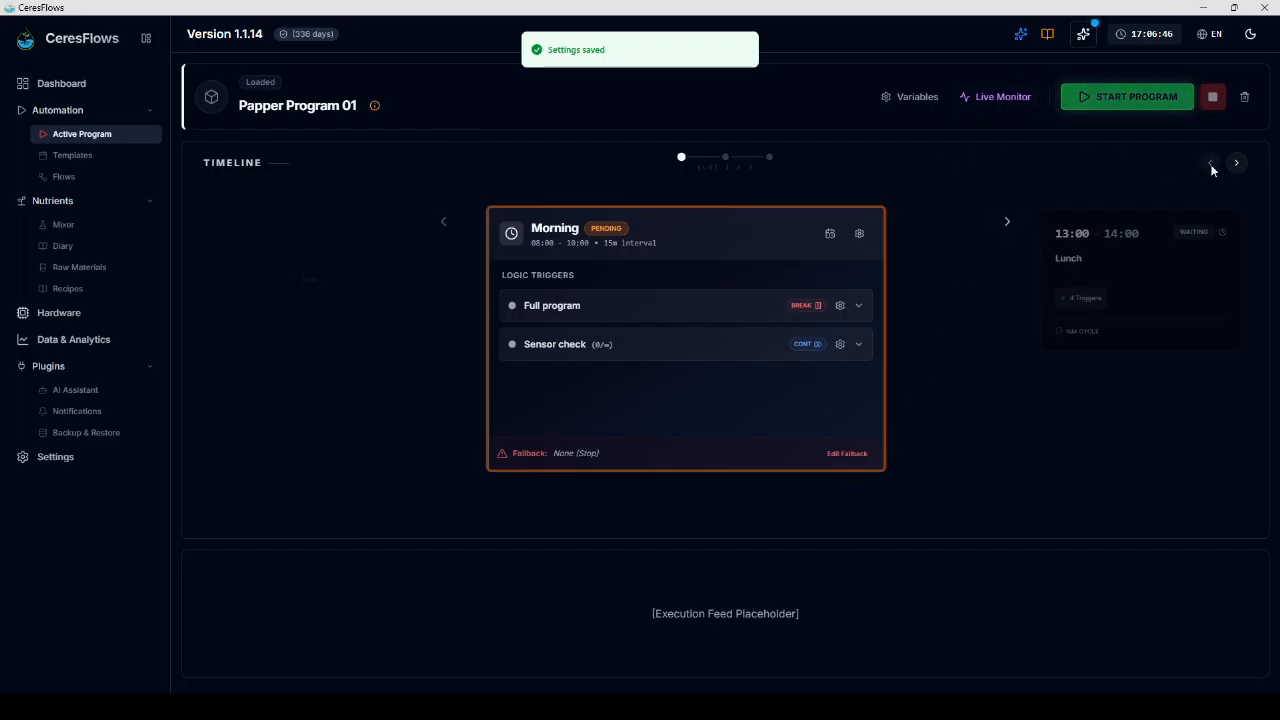
Step: Browse the timeline slots through to Afternoon and back to Morning
{"action": "left_click", "coordinate": [1236, 164]}
{"action": "left_click", "coordinate": [1236, 164]}
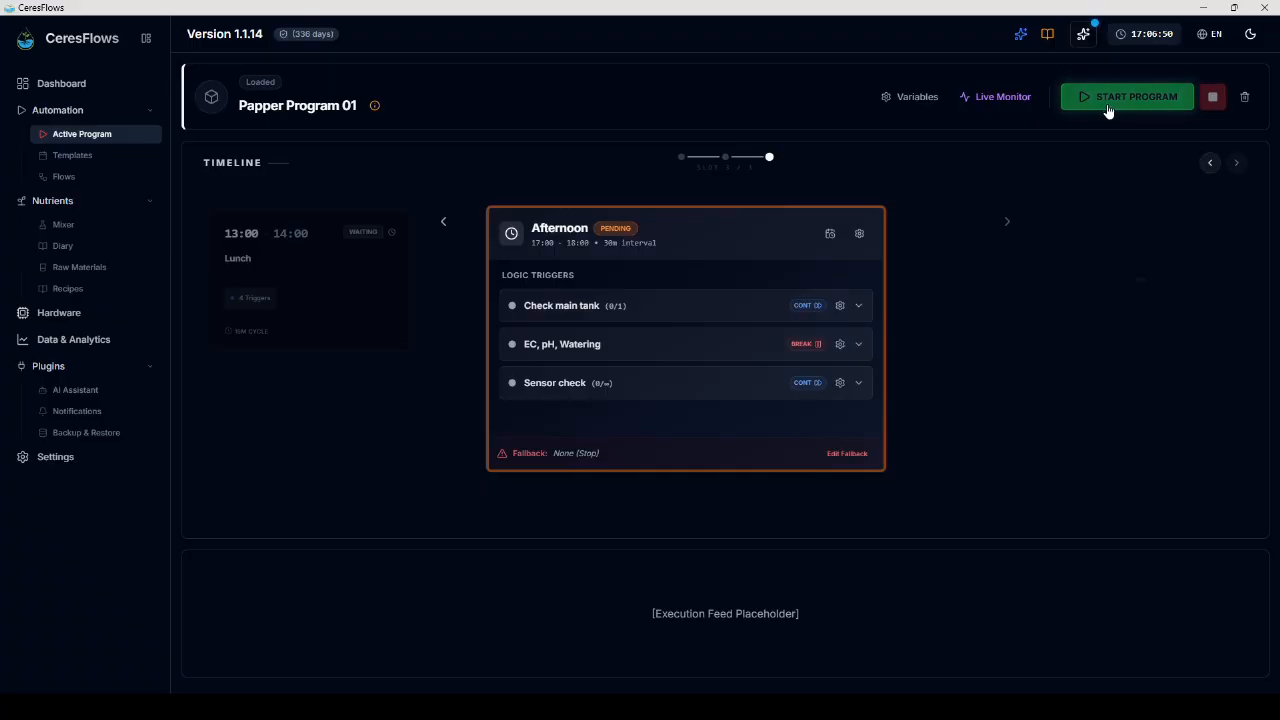
{"action": "left_click", "coordinate": [1210, 163]}
{"action": "left_click", "coordinate": [1210, 163]}
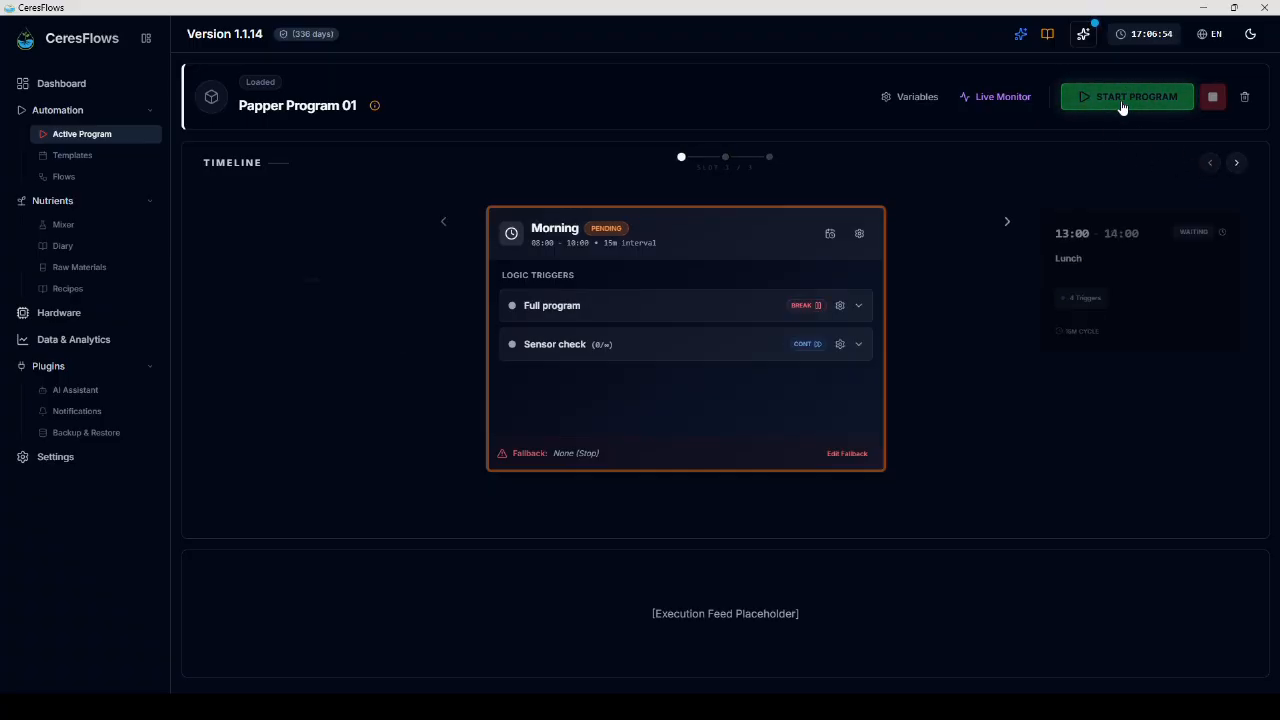
Step: Expand the Morning slot's Full program trigger, preview its pH Control flow, and close the preview
{"action": "left_click", "coordinate": [720, 310]}
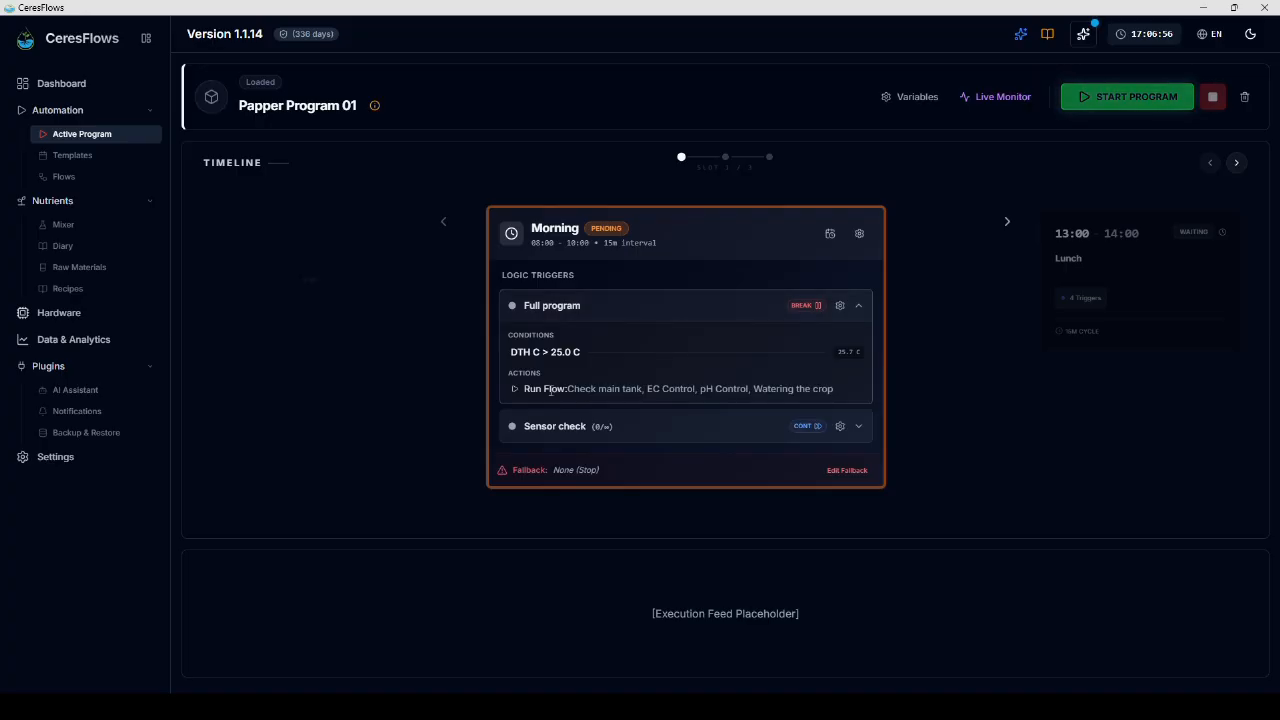
{"action": "left_click", "coordinate": [726, 390]}
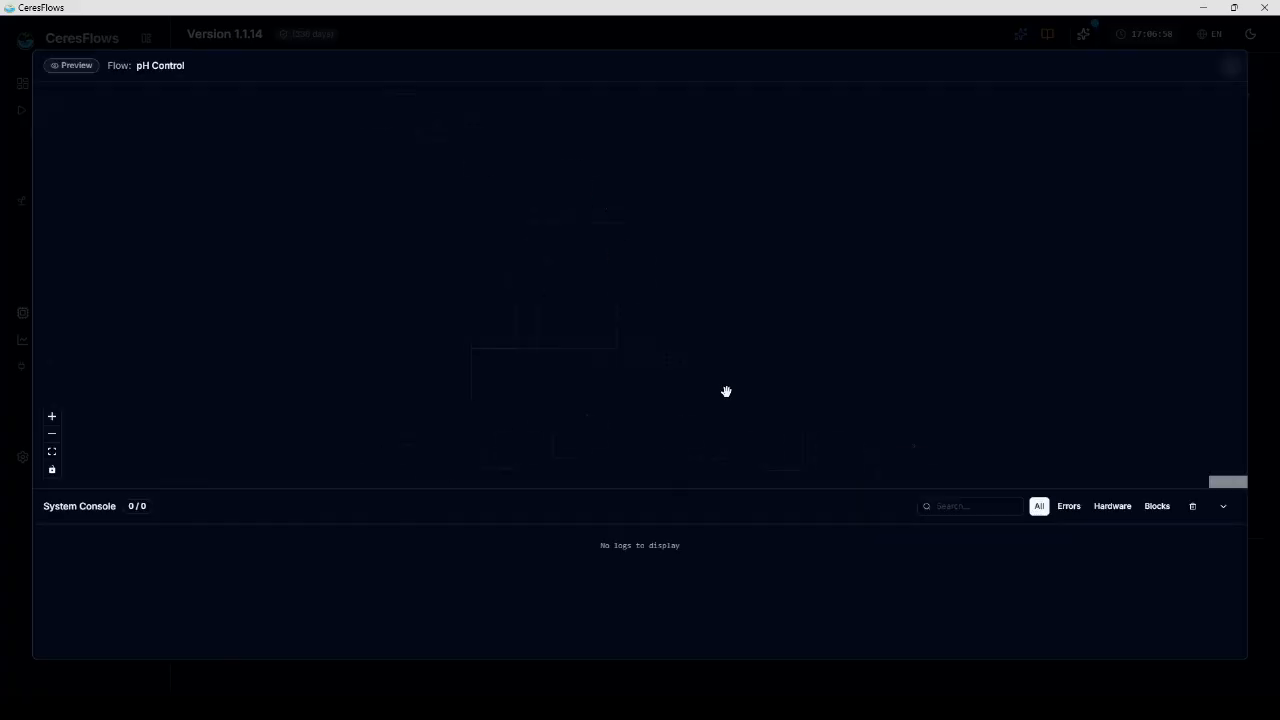
{"action": "left_click", "coordinate": [1234, 61]}
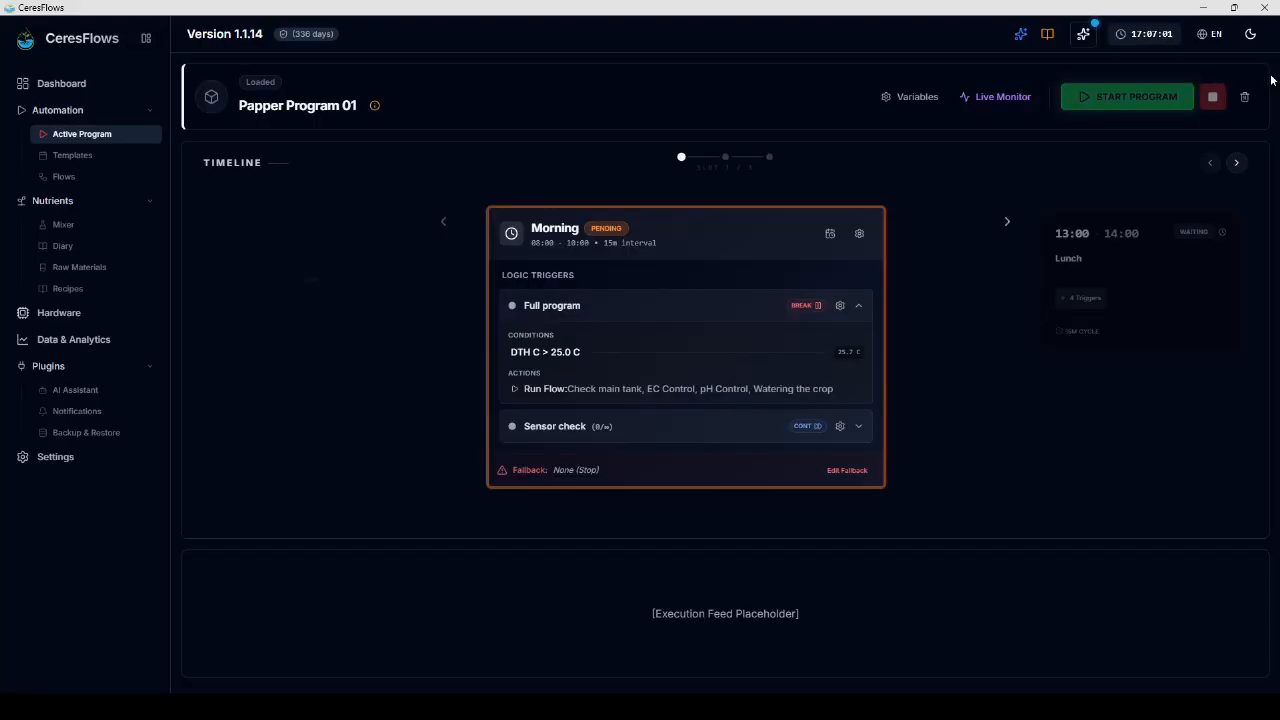
Step: Try to start the loaded Papper Program 01
{"action": "left_click", "coordinate": [1134, 97]}
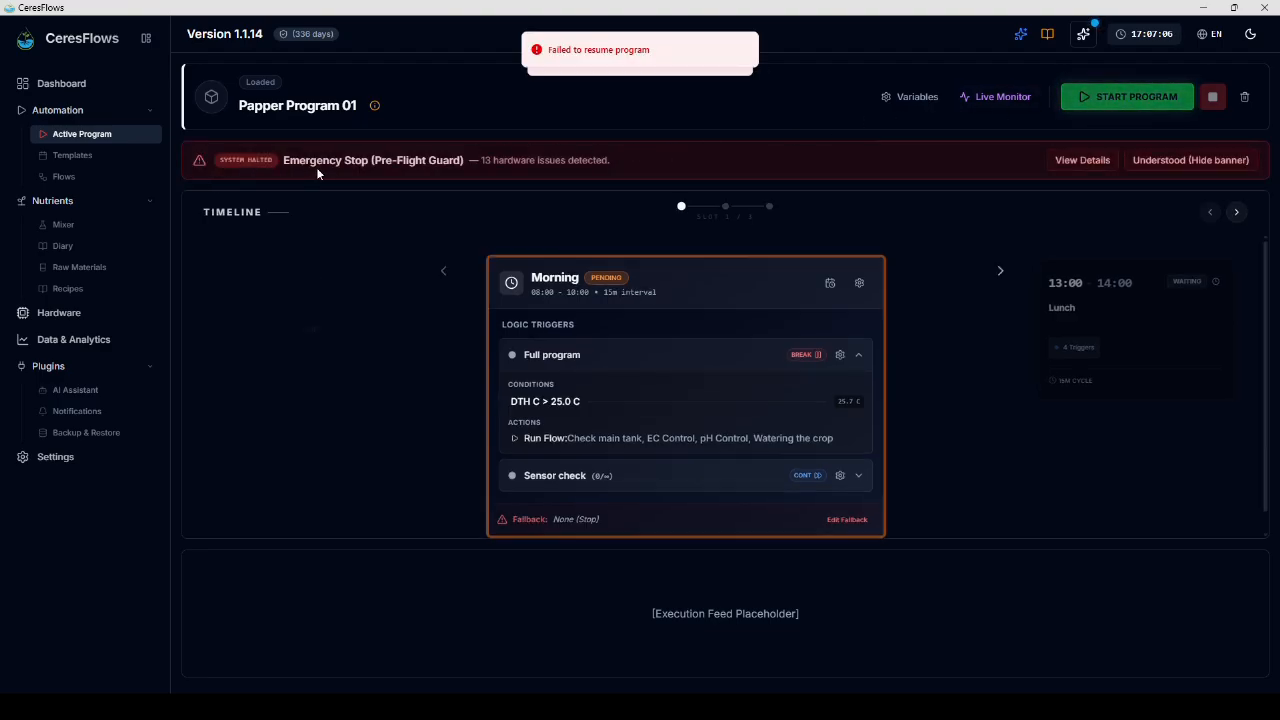
Step: Review the hardware issues behind Papper Program 01's emergency stop and close the details
{"action": "left_click", "coordinate": [1084, 163]}
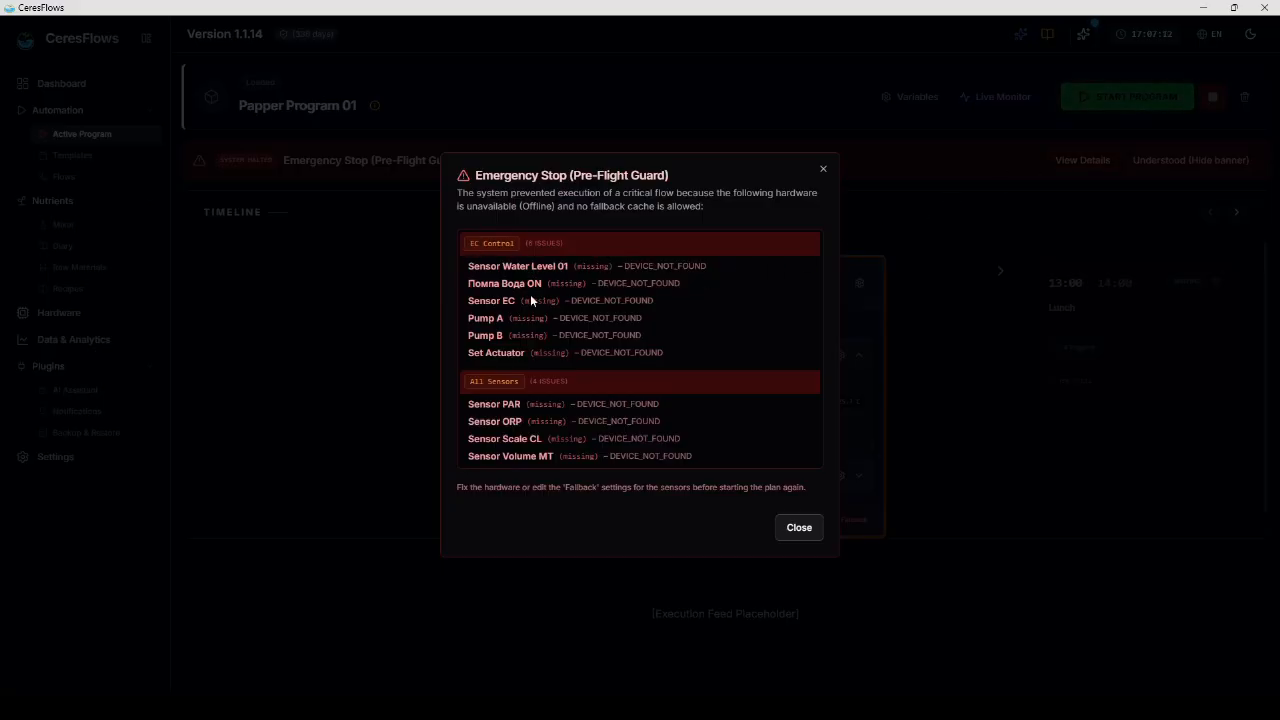
{"action": "left_click", "coordinate": [806, 534]}
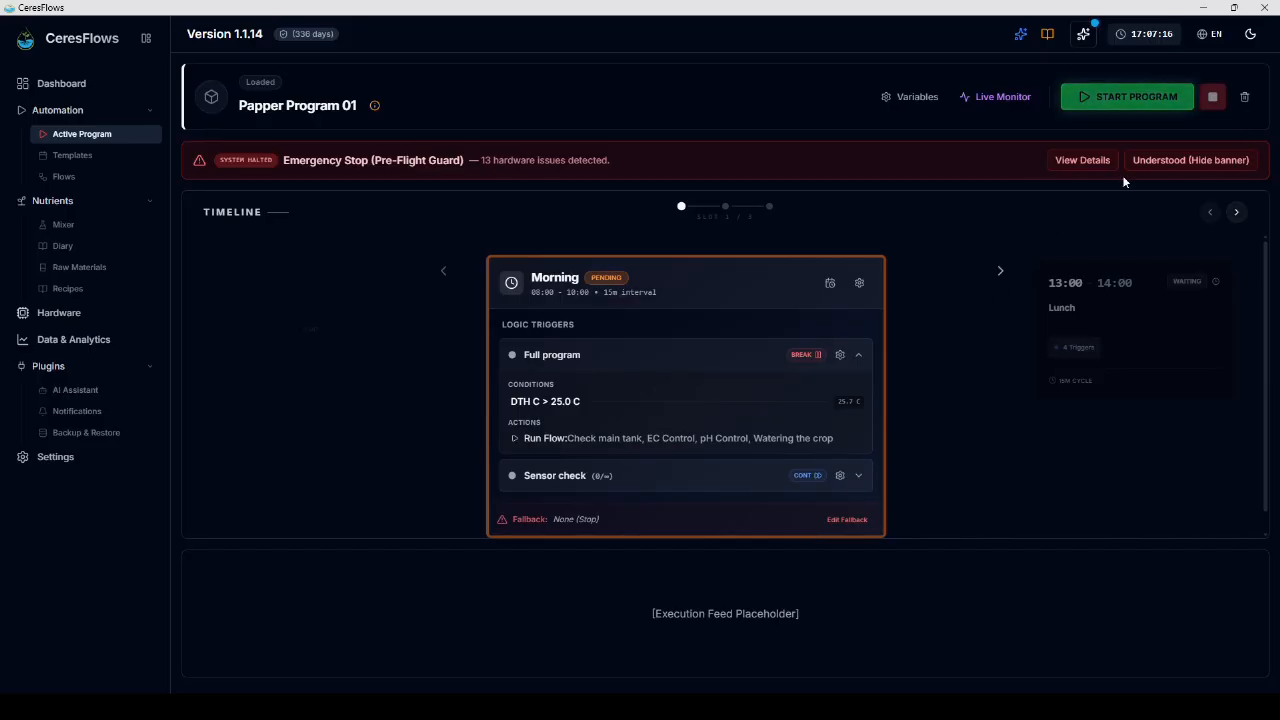
Step: Unload Papper Program 01 and load the Test template as the active program
{"action": "left_click", "coordinate": [1214, 97]}
{"action": "left_click", "coordinate": [694, 178]}
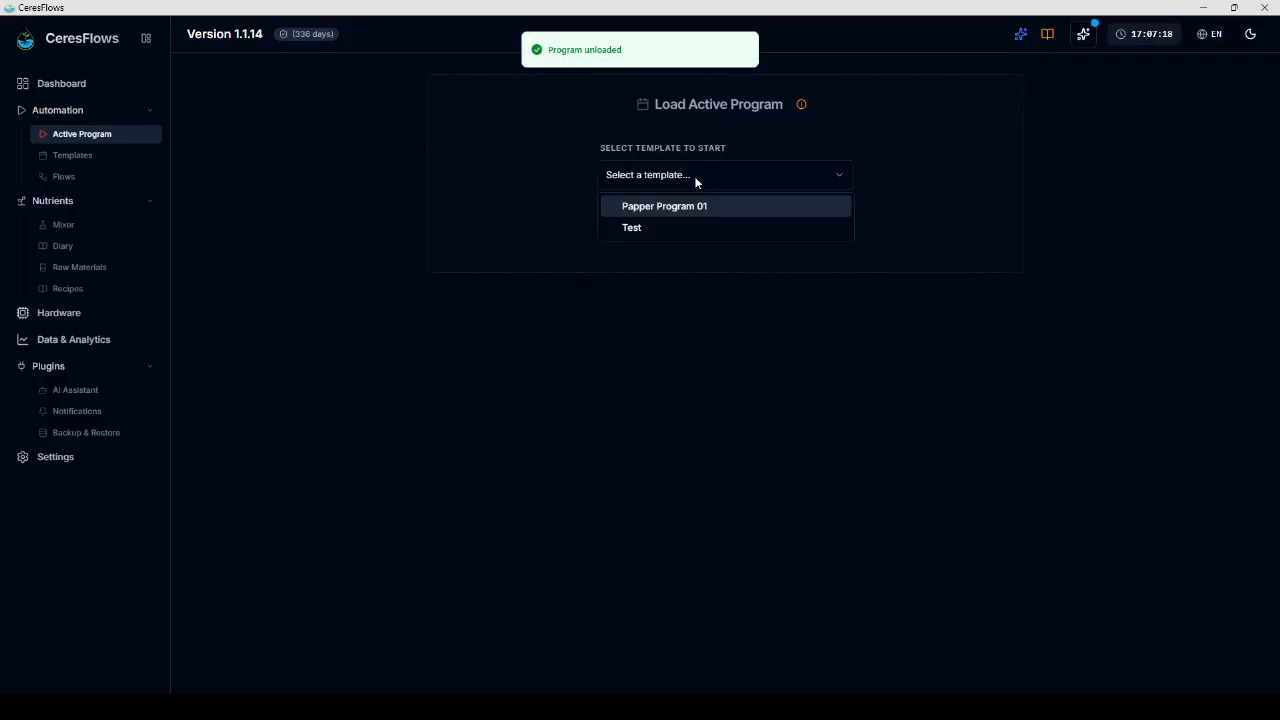
{"action": "left_click", "coordinate": [679, 228]}
{"action": "left_click", "coordinate": [738, 323]}
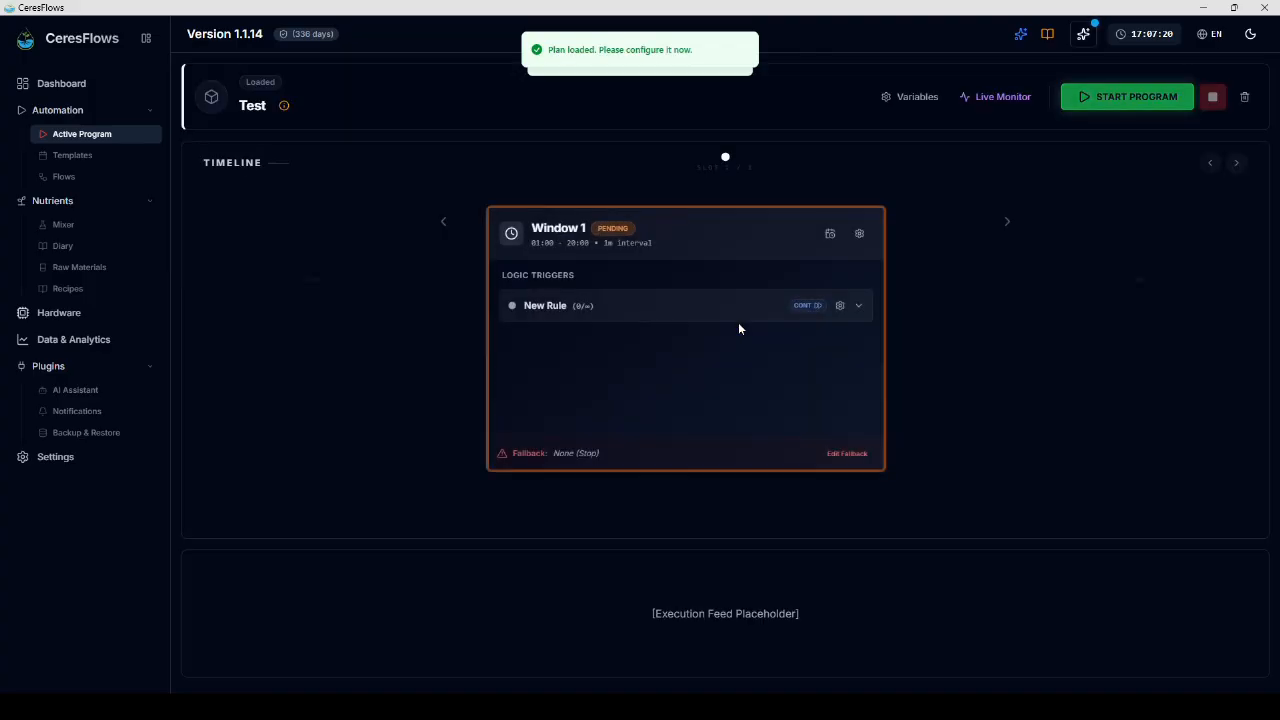
Step: Try to start the Test program and review the details of its emergency stop
{"action": "left_click", "coordinate": [1135, 100]}
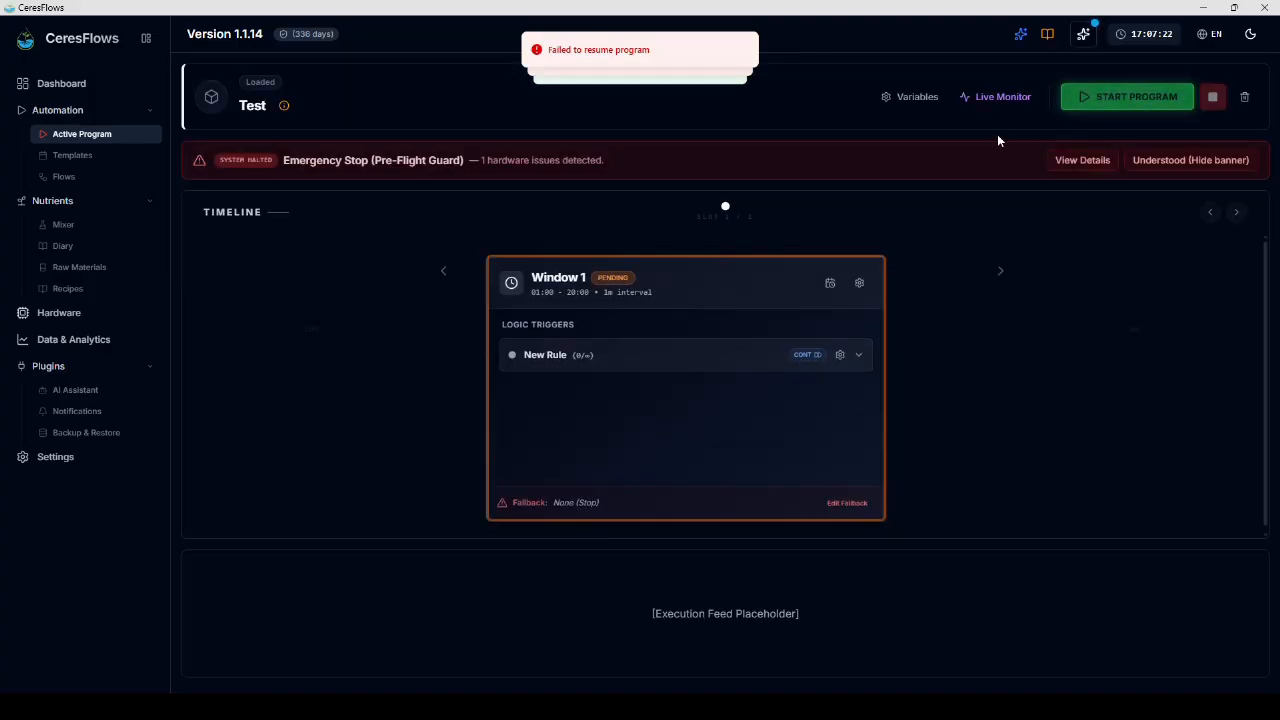
{"action": "left_click", "coordinate": [1080, 161]}
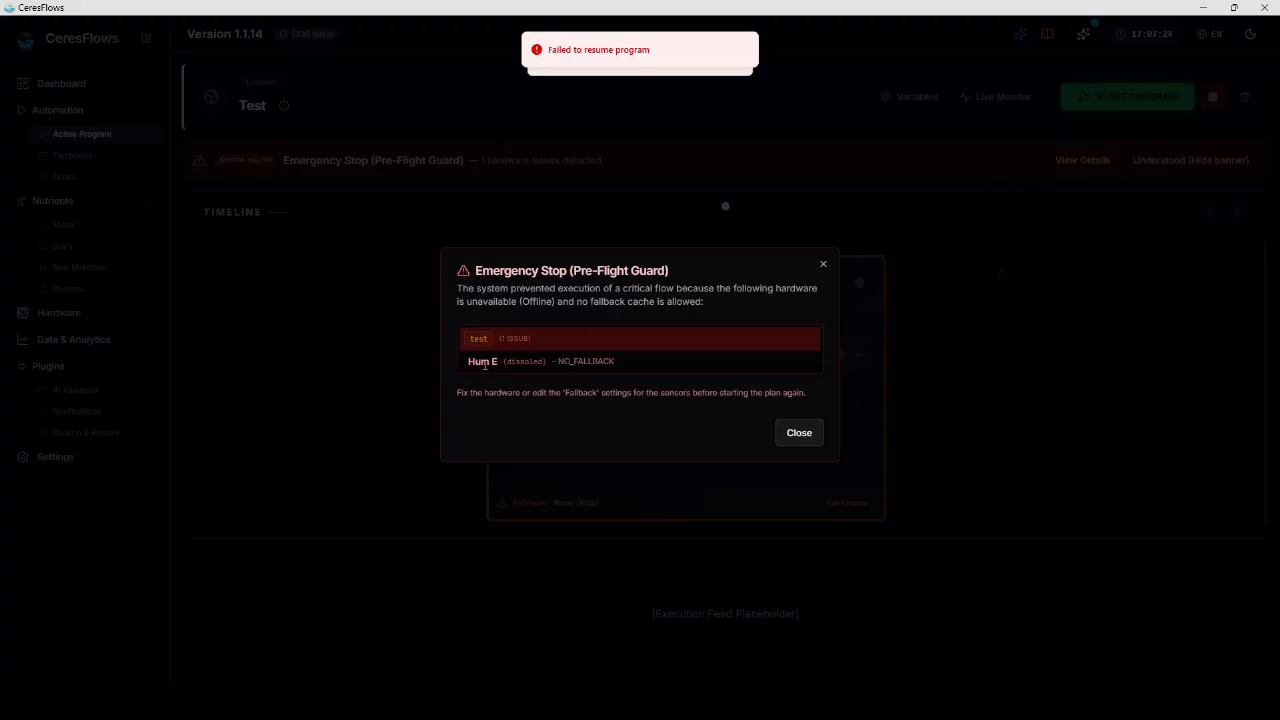
{"action": "left_click", "coordinate": [800, 432]}
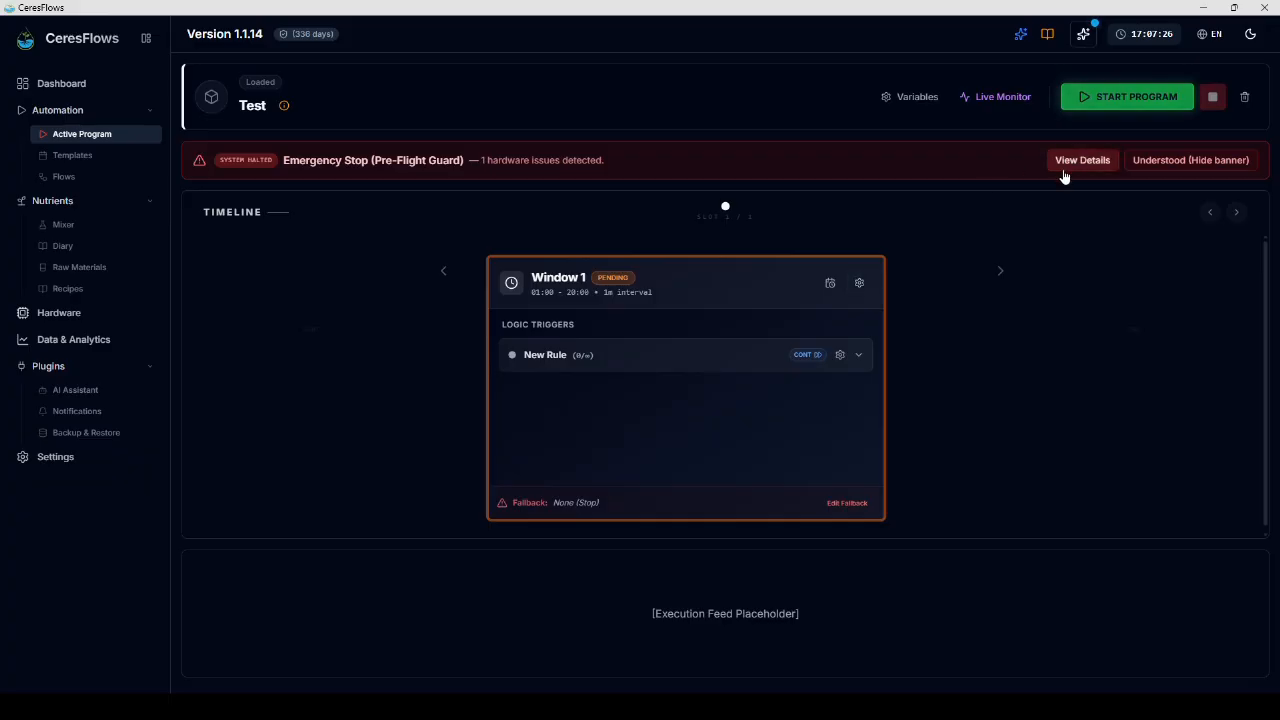
Step: Unload the Test program
{"action": "left_click", "coordinate": [1245, 99]}
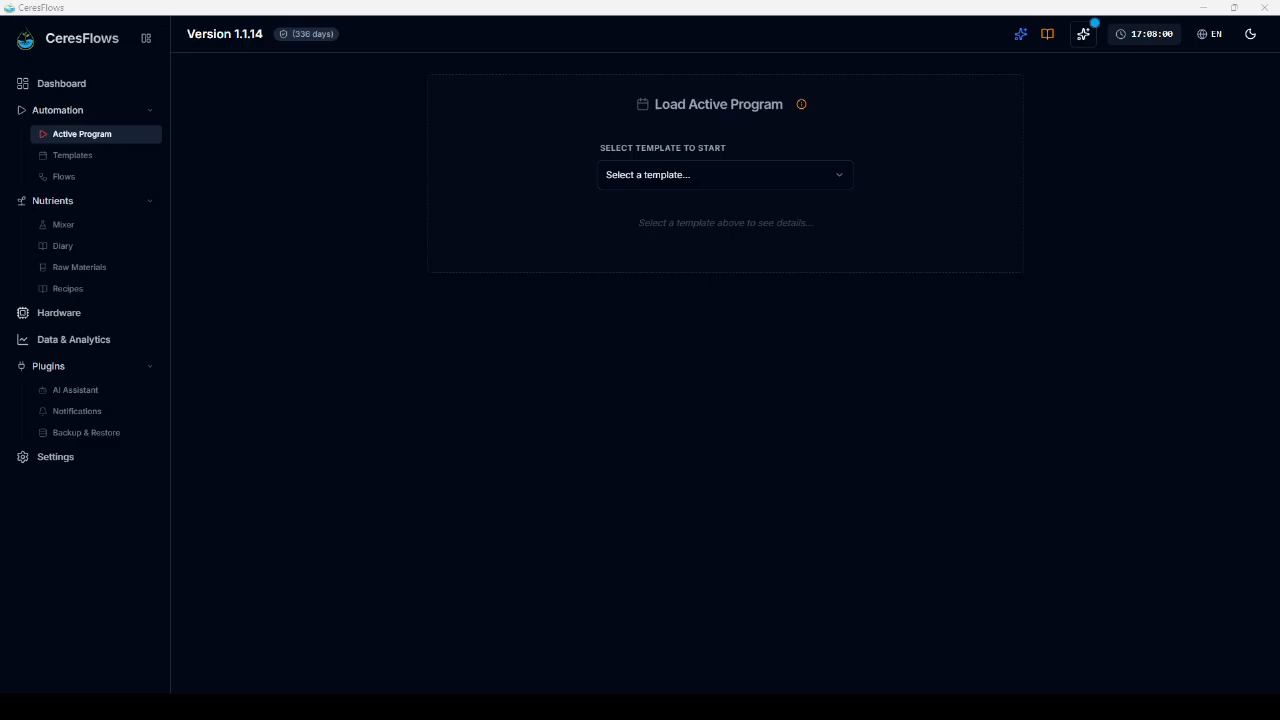
{"action": "left_click", "coordinate": [775, 346]}
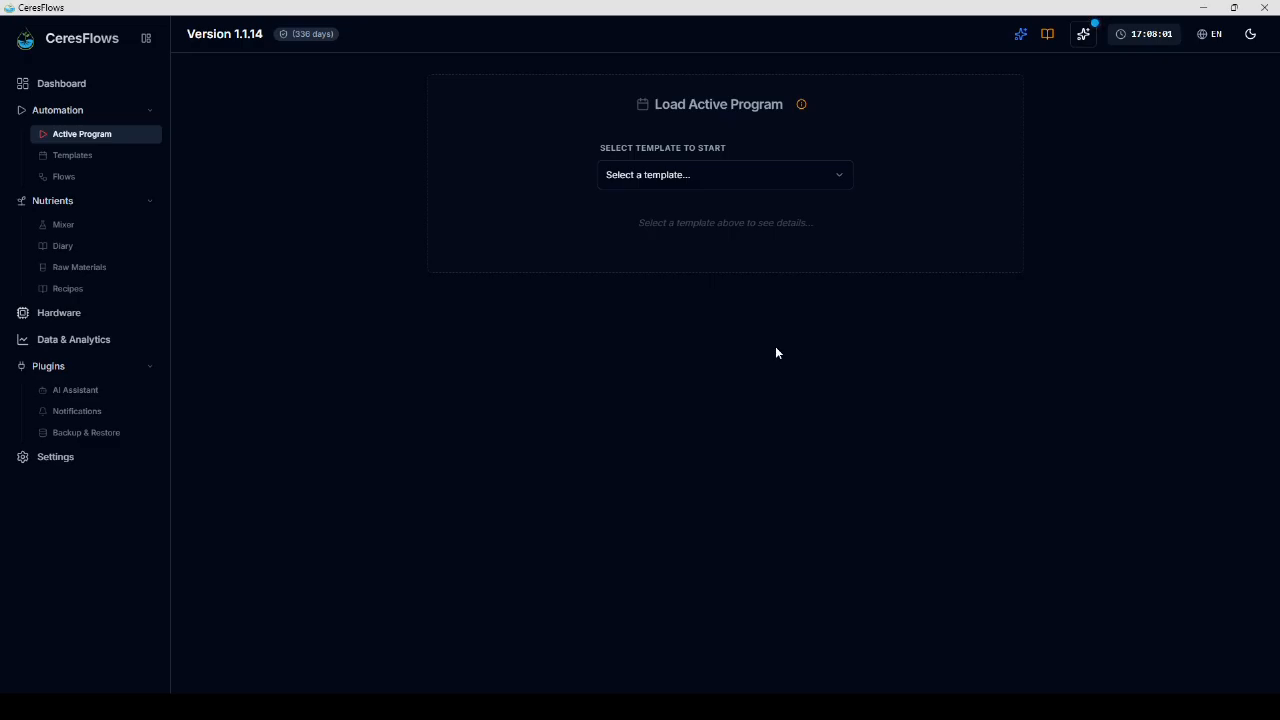
Step: Open the analytics journal, check May 11, 12 and 6, 2026, and expand and collapse May 6's first Window 1 entry
{"action": "left_click", "coordinate": [80, 345]}
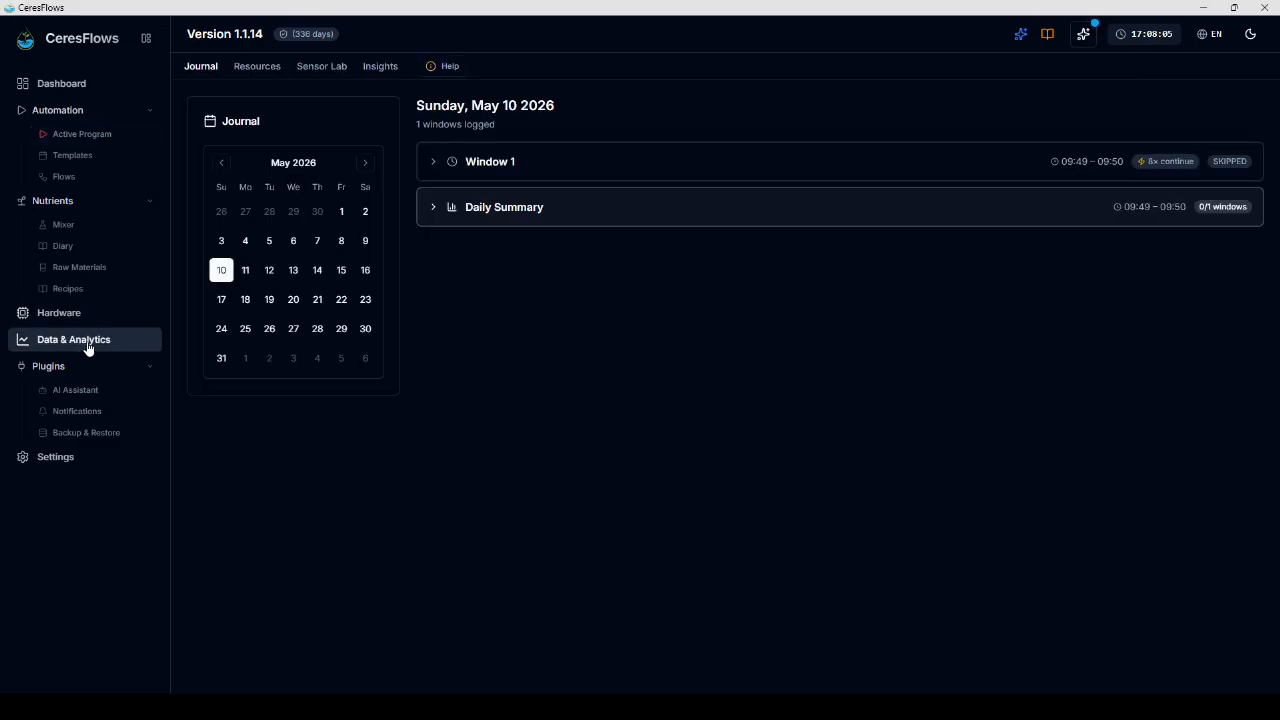
{"action": "left_click", "coordinate": [245, 270]}
{"action": "left_click", "coordinate": [269, 270]}
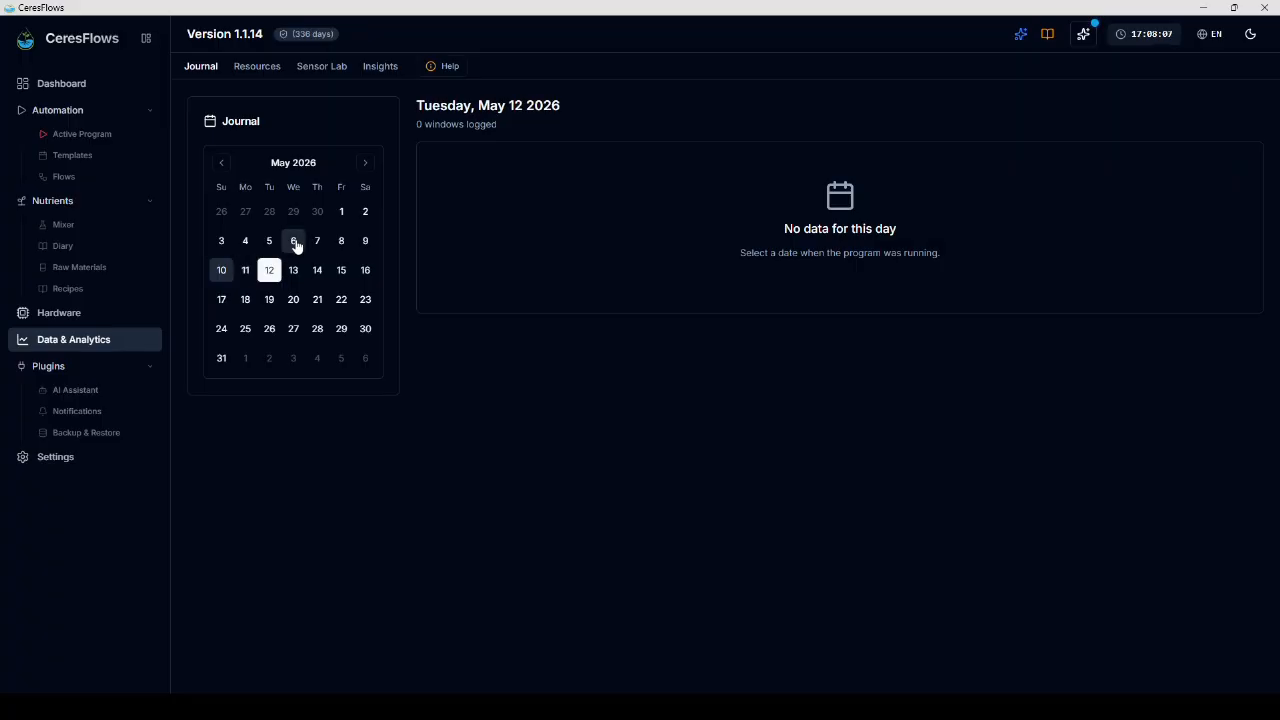
{"action": "left_click", "coordinate": [294, 243]}
{"action": "left_click", "coordinate": [575, 173]}
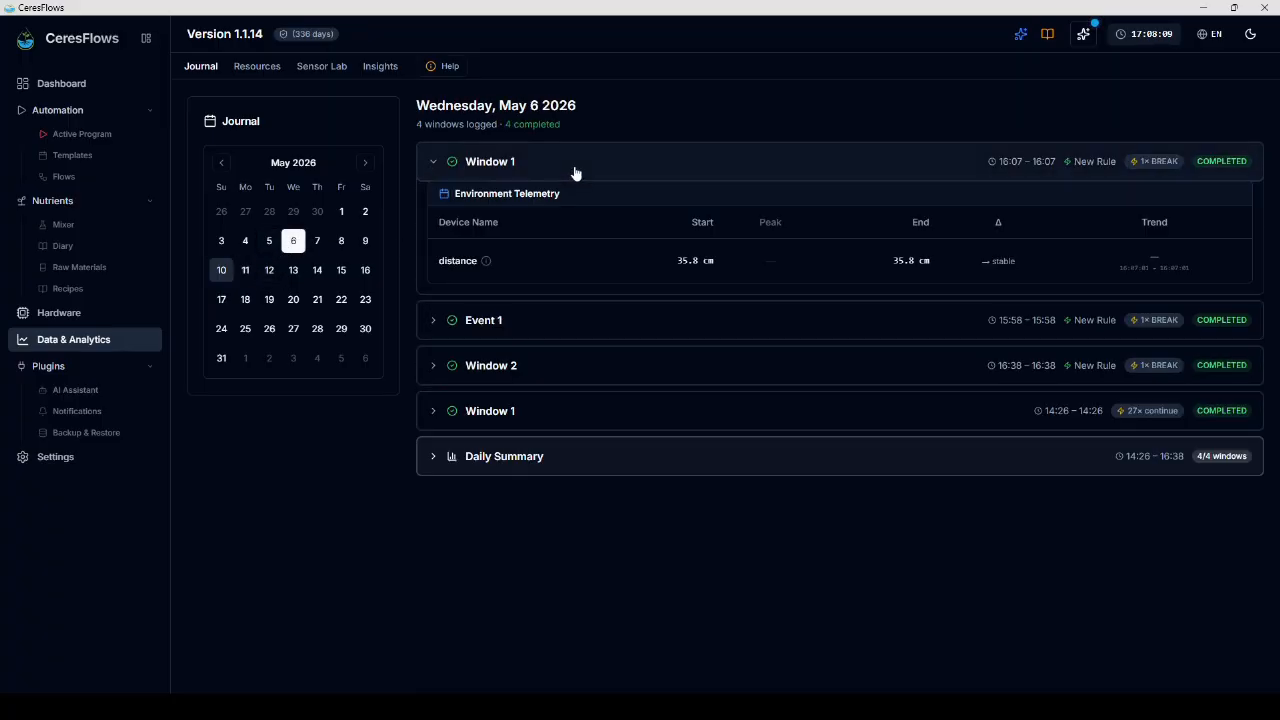
{"action": "left_click", "coordinate": [560, 190]}
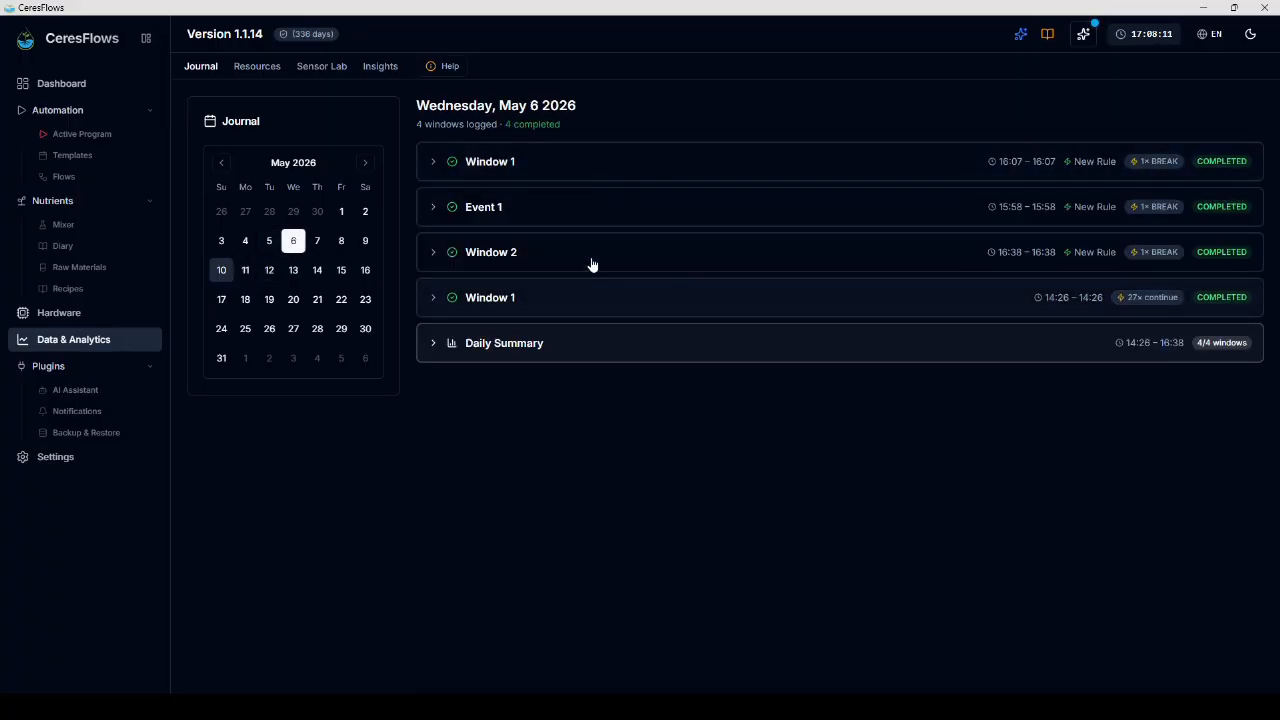
Step: Expand and collapse May 6's Window 2 entry and review that day's Daily Summary of sensor ranges
{"action": "left_click", "coordinate": [592, 264]}
{"action": "left_click", "coordinate": [594, 257]}
{"action": "left_click", "coordinate": [604, 350]}
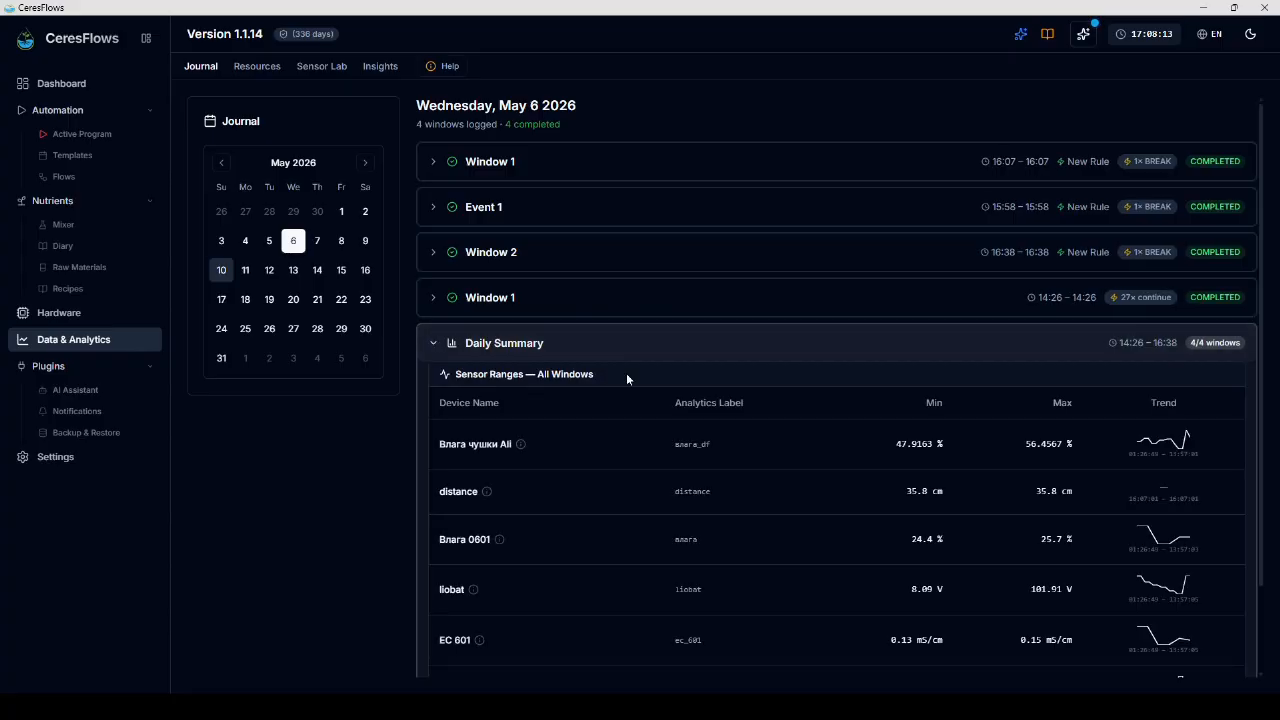
{"action": "scroll", "coordinate": [789, 440], "scroll_direction": "down", "scroll_amount": 2}
Step: Check the May 10 journal, expanding and collapsing its Window 1 entry
{"action": "left_click", "coordinate": [223, 270]}
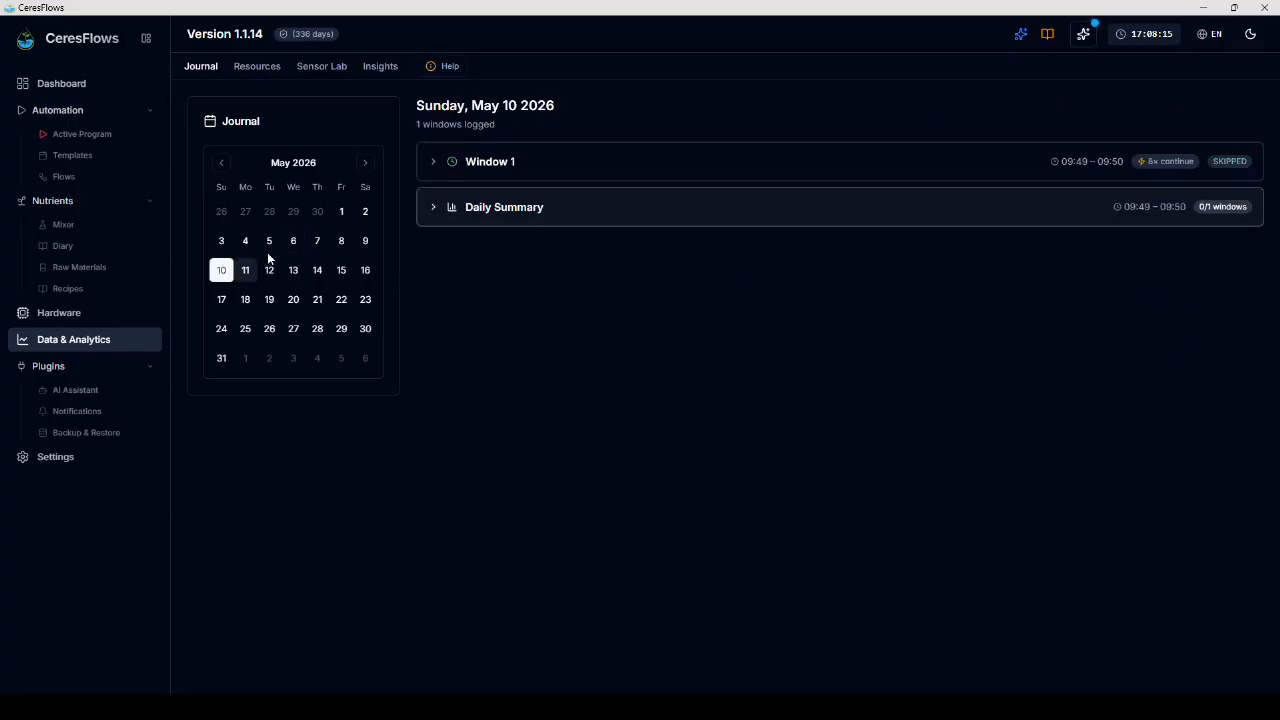
{"action": "left_click", "coordinate": [489, 164]}
{"action": "left_click", "coordinate": [489, 163]}
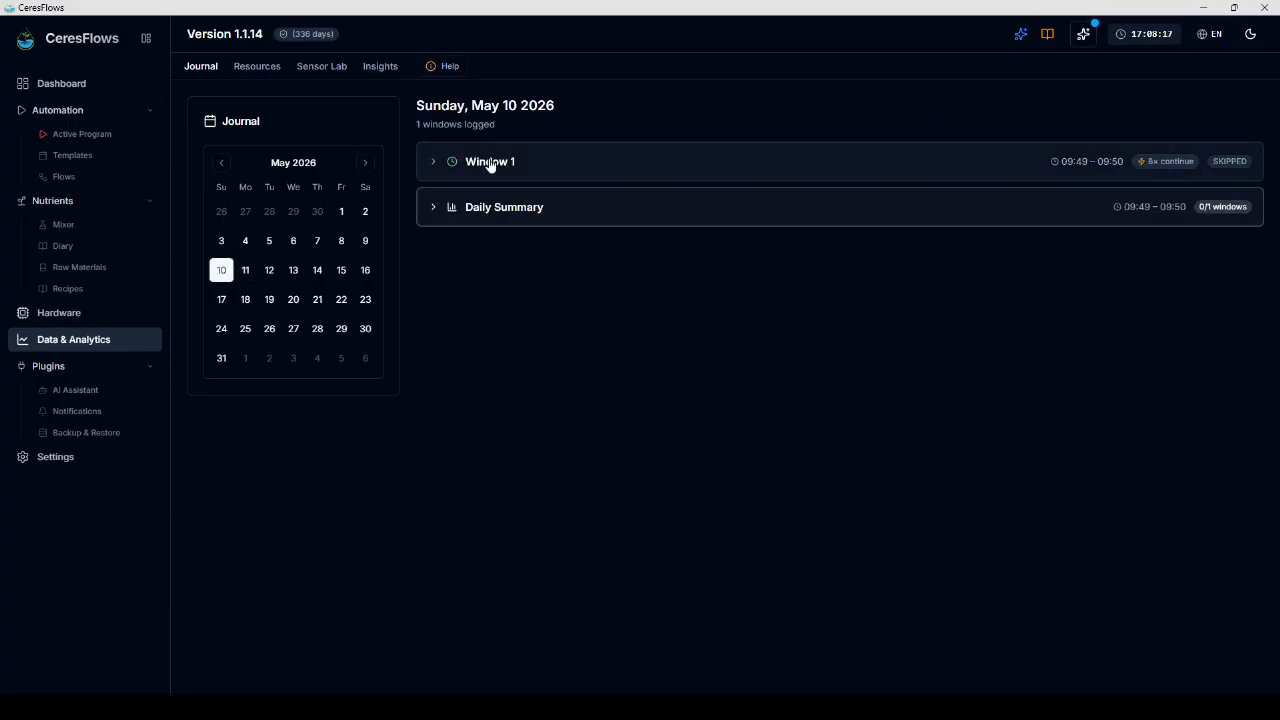
Step: Reopen May 6's Daily Summary and view the trend charts of the Влага чушки DFrobot and distance sensors, closing each
{"action": "left_click", "coordinate": [293, 240]}
{"action": "left_click", "coordinate": [644, 349]}
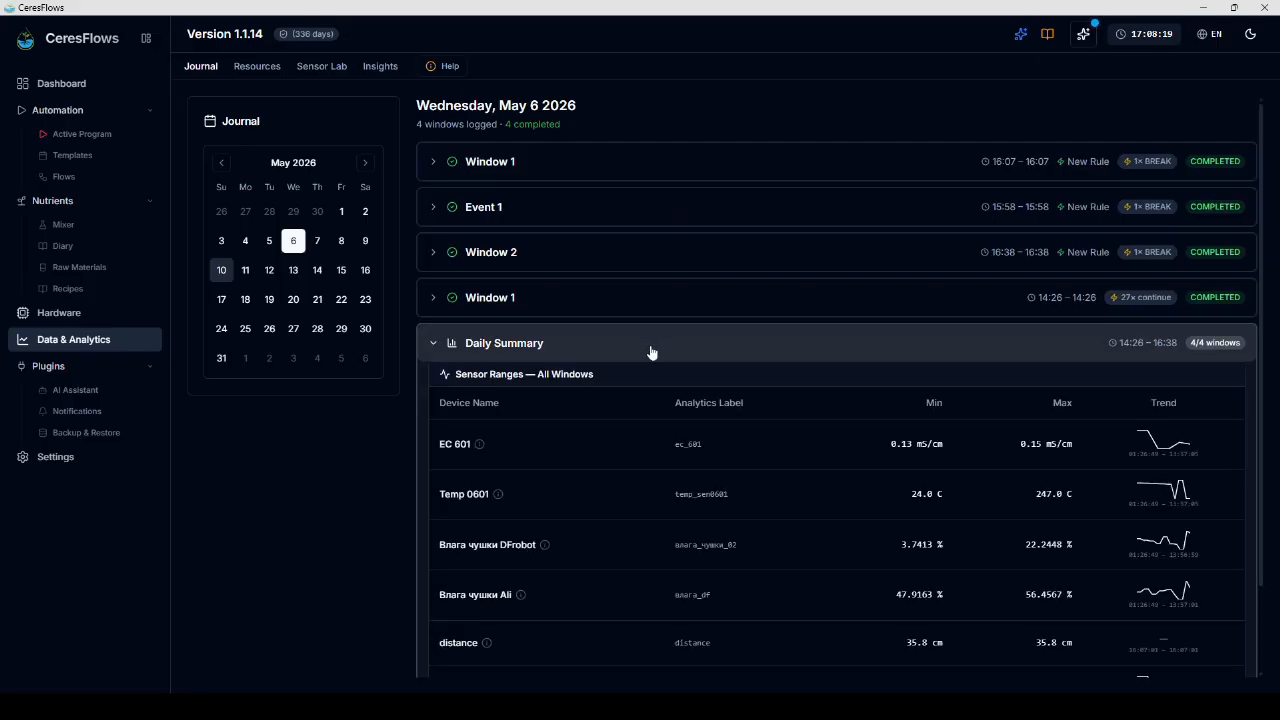
{"action": "scroll", "coordinate": [694, 391], "scroll_direction": "down", "scroll_amount": 2}
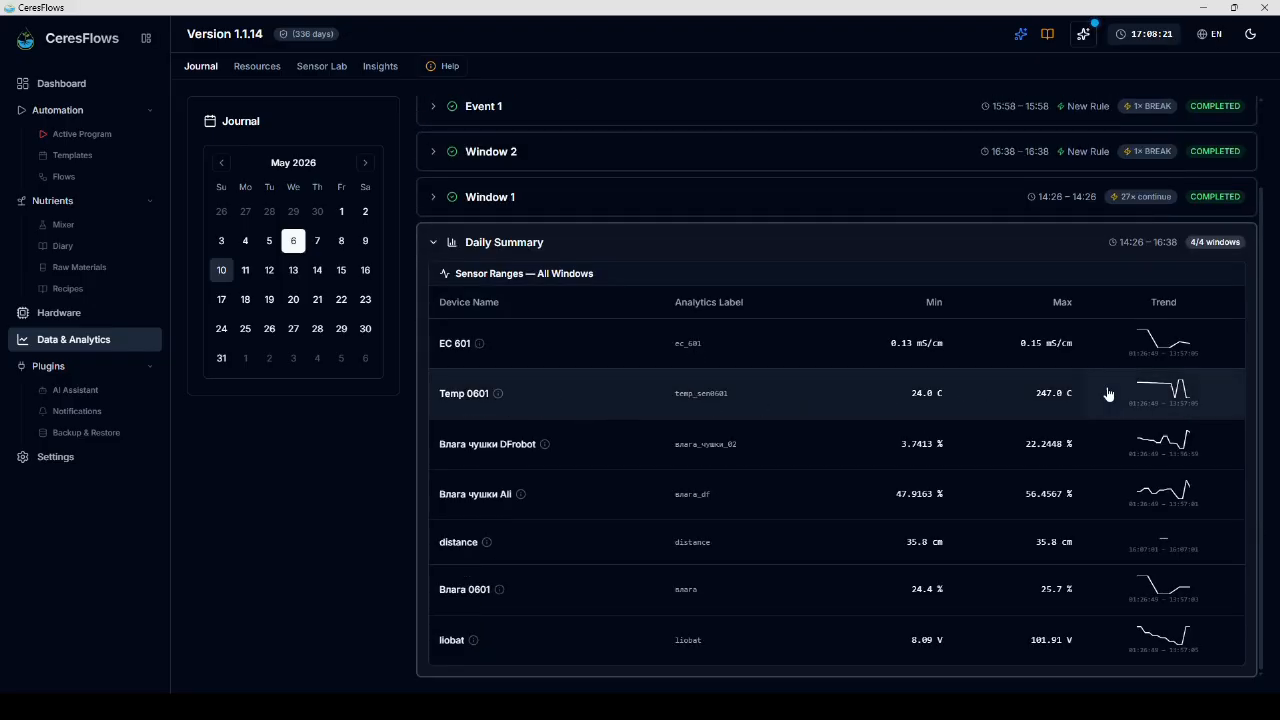
{"action": "left_click", "coordinate": [1181, 451]}
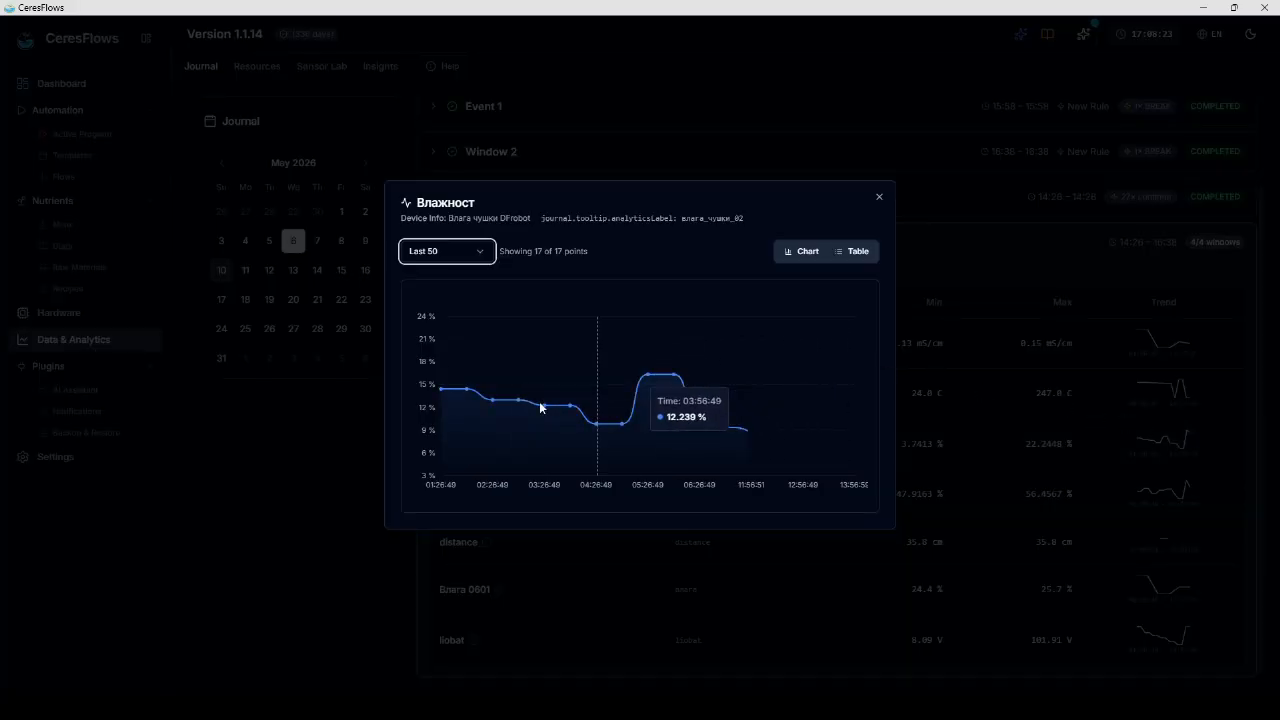
{"action": "left_click", "coordinate": [879, 198]}
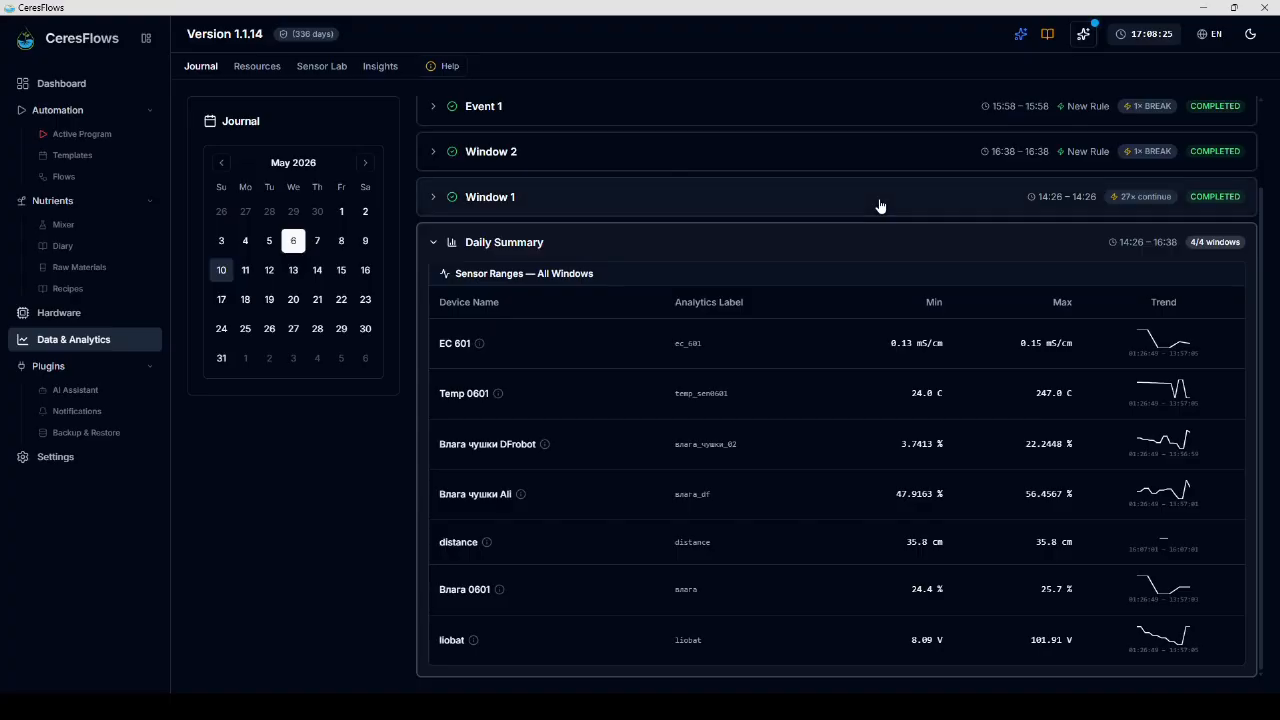
{"action": "left_click", "coordinate": [1172, 550]}
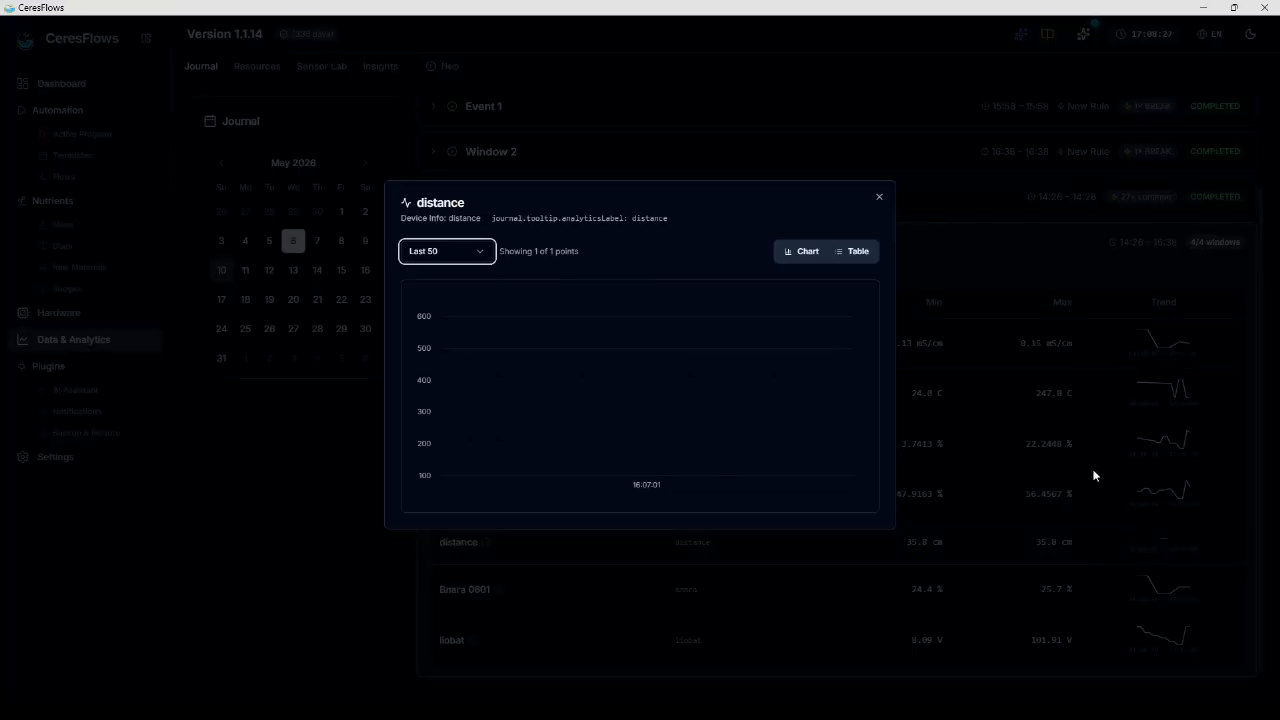
{"action": "left_click", "coordinate": [878, 201]}
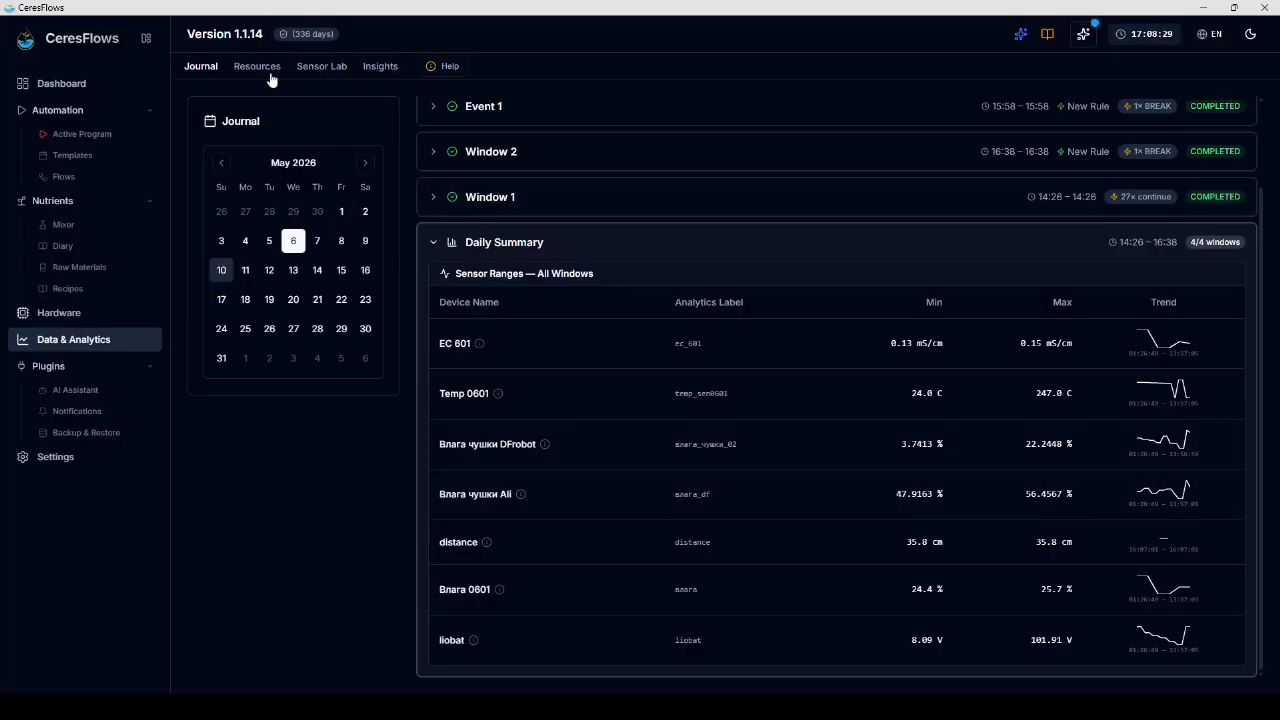
Step: Open the Resource Manager, examine Solution B's resource details, and return to the overview
{"action": "left_click", "coordinate": [261, 70]}
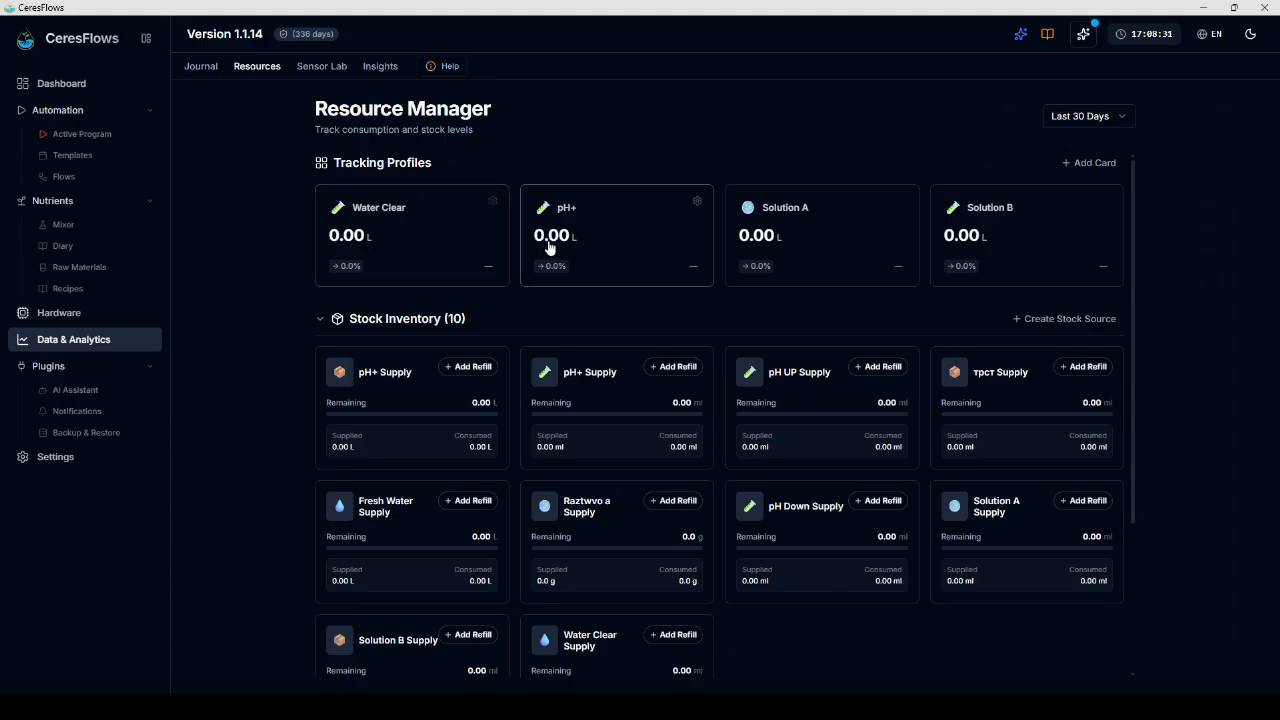
{"action": "left_click", "coordinate": [1006, 249]}
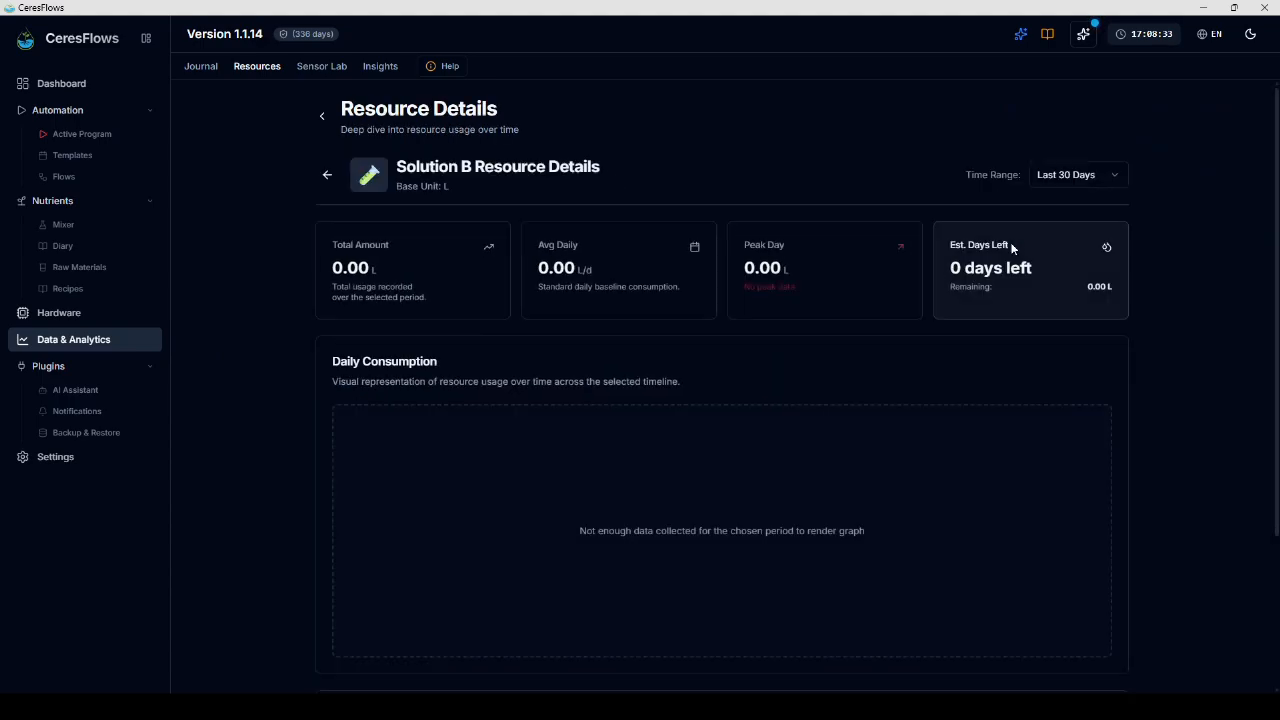
{"action": "scroll", "coordinate": [838, 345], "scroll_direction": "down", "scroll_amount": 2}
{"action": "scroll", "coordinate": [830, 343], "scroll_direction": "up", "scroll_amount": 3}
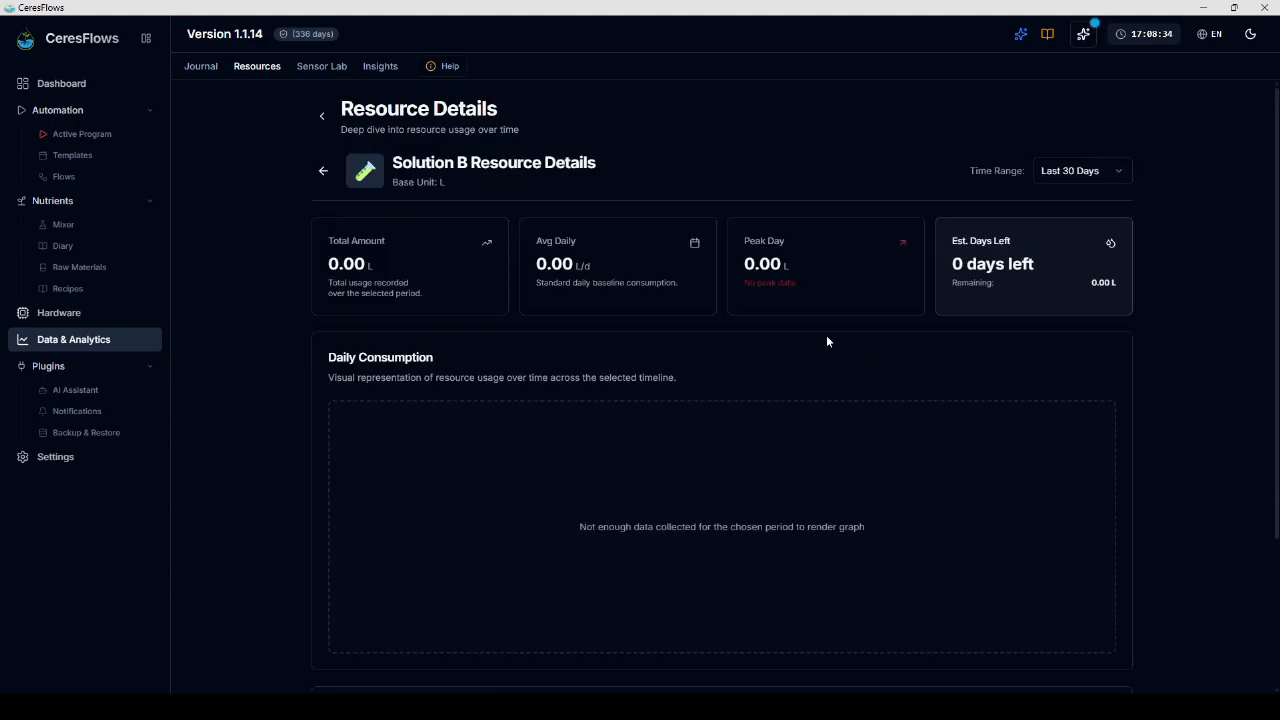
{"action": "left_click", "coordinate": [325, 170]}
Step: Inspect the refill form and its unit options for Raztwvo a Supply, closing it without saving
{"action": "scroll", "coordinate": [608, 423], "scroll_direction": "down", "scroll_amount": 5}
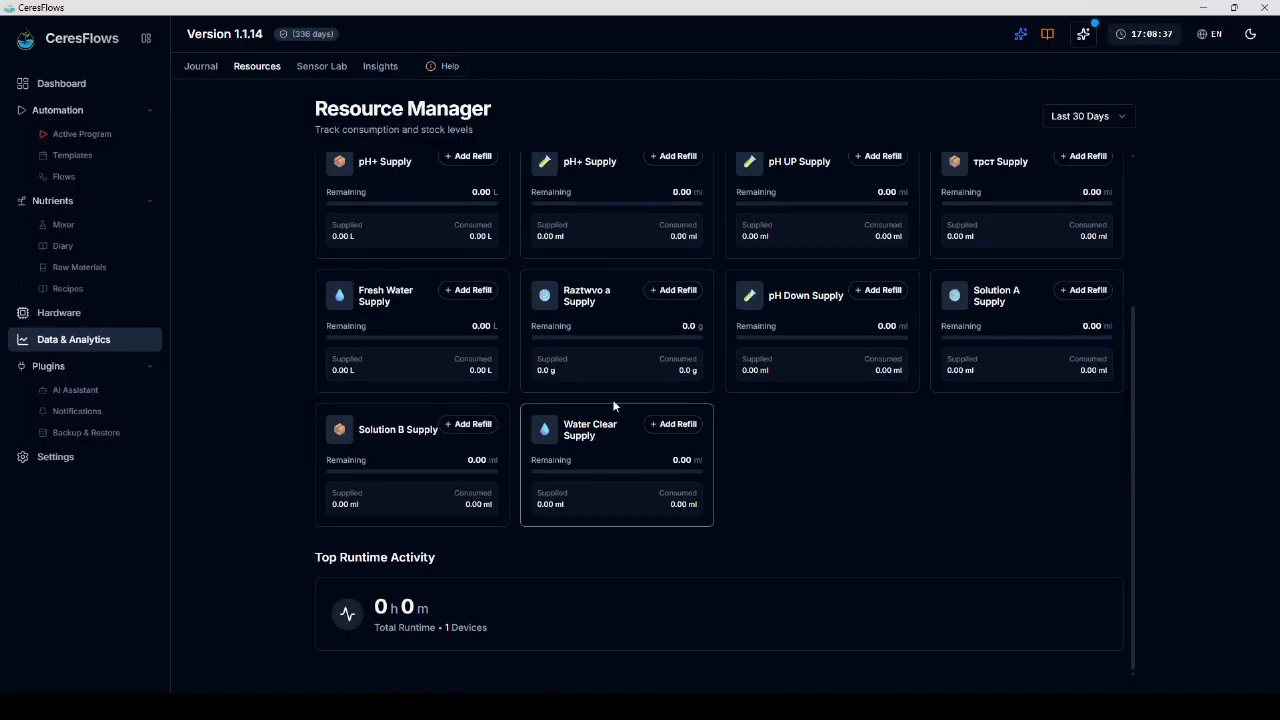
{"action": "left_click", "coordinate": [666, 292]}
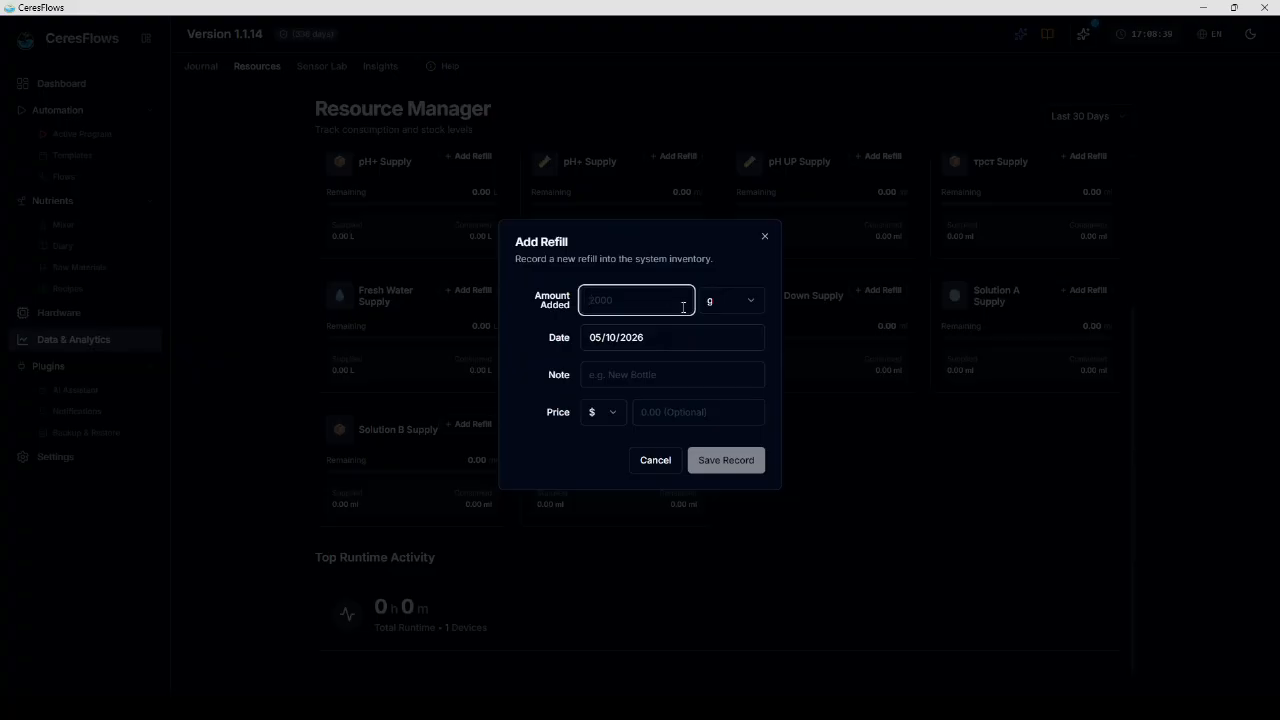
{"action": "left_click", "coordinate": [750, 300]}
{"action": "left_click", "coordinate": [758, 297]}
{"action": "left_click", "coordinate": [764, 236]}
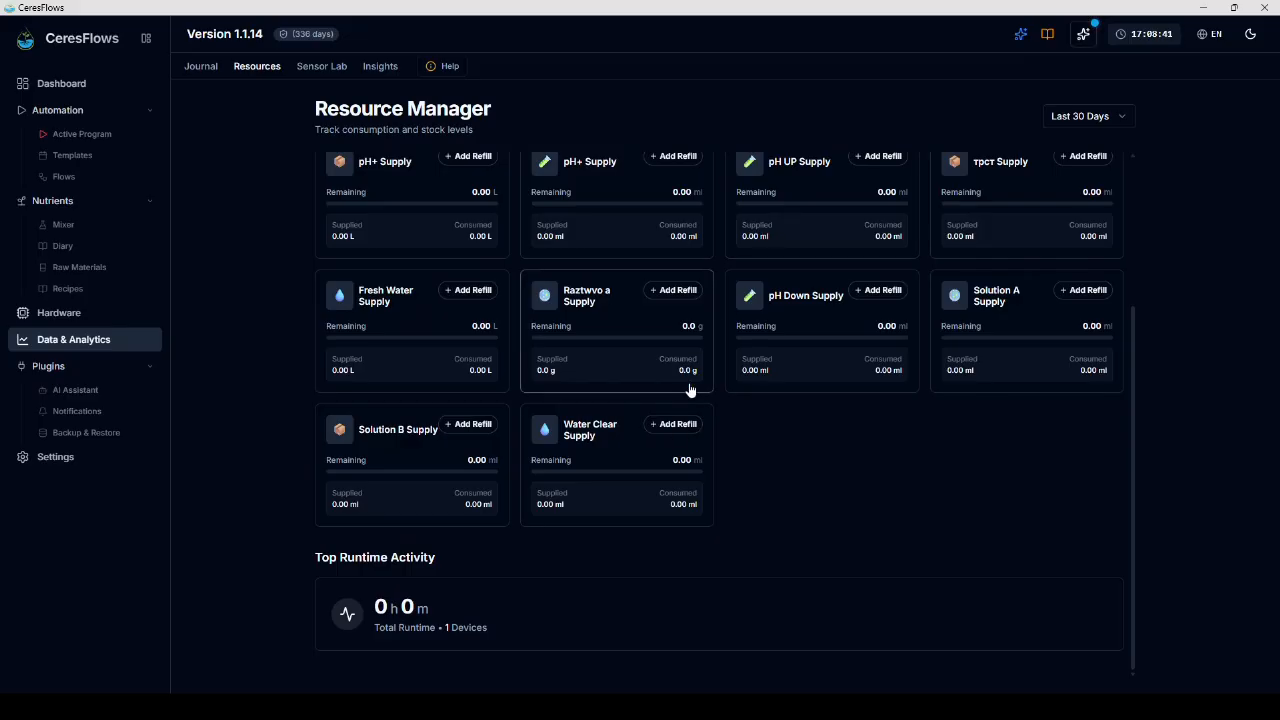
Step: Look over the Resource Manager's tracking profiles and time range options, keeping Last 30 Days
{"action": "scroll", "coordinate": [655, 477], "scroll_direction": "up", "scroll_amount": 3}
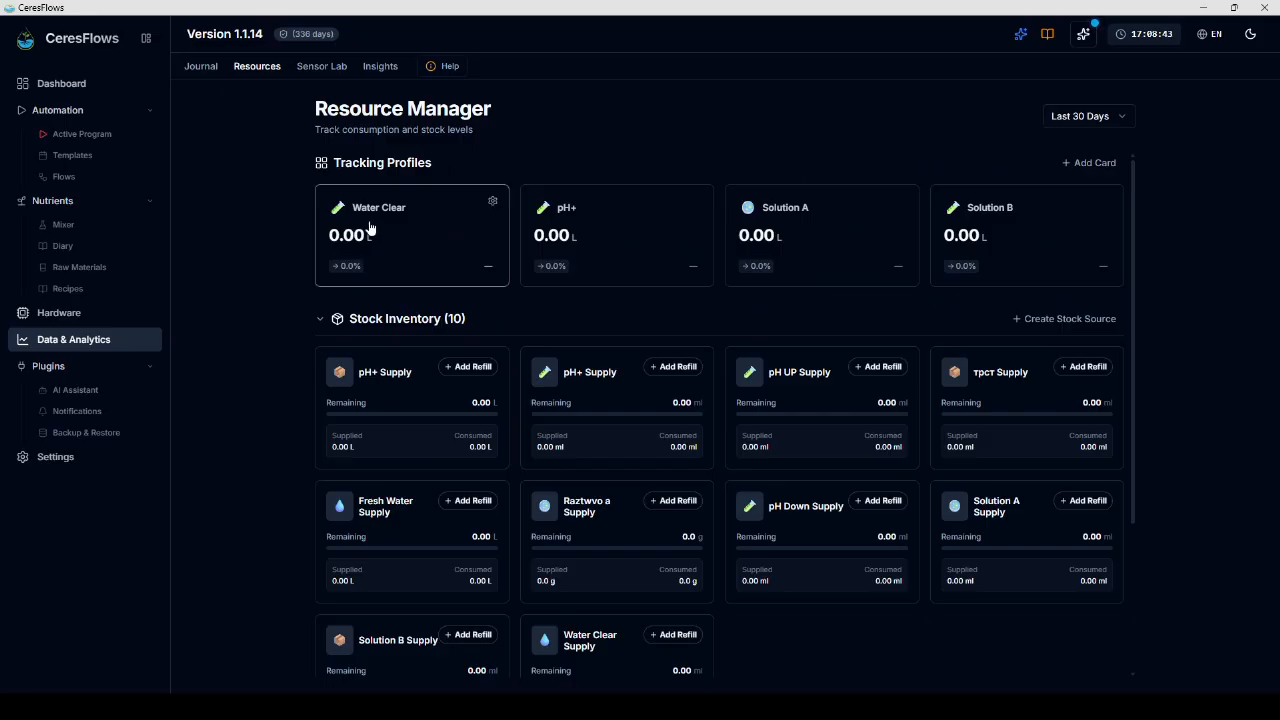
{"action": "left_click", "coordinate": [1100, 116]}
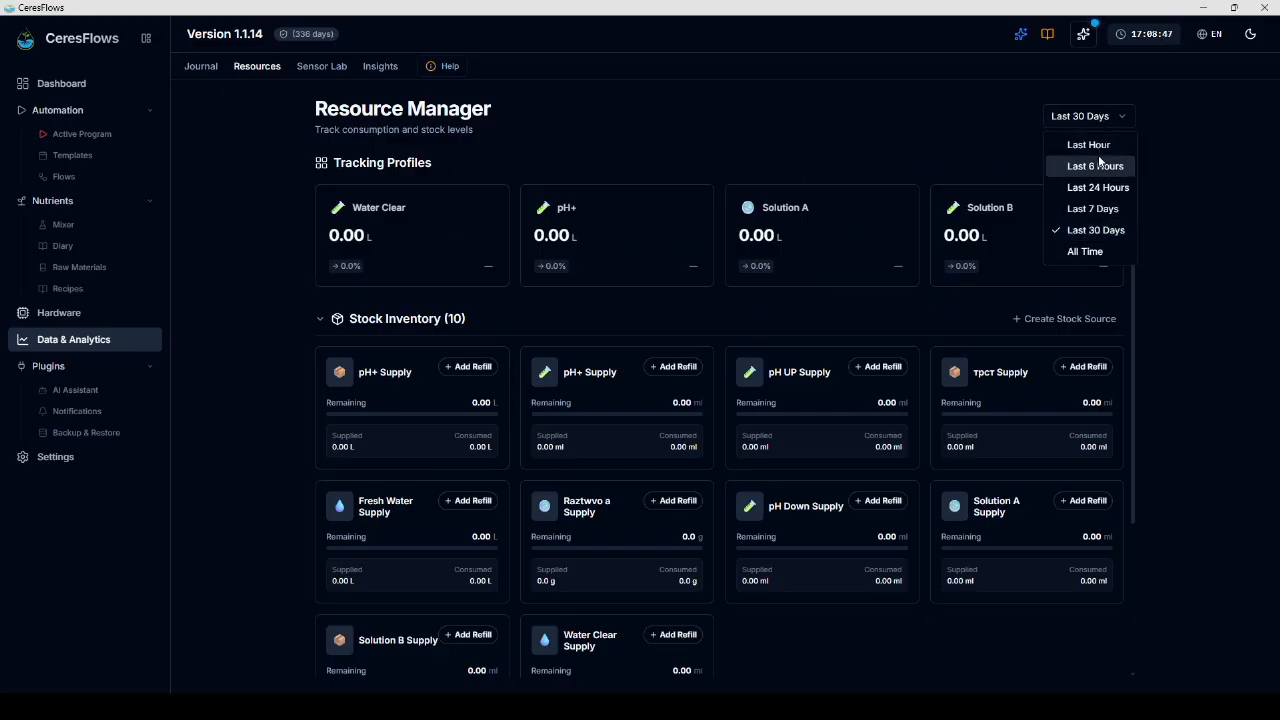
{"action": "left_click", "coordinate": [1182, 275]}
Step: In Sensor Lab, set the time range to Last 7 Days and plot Peppers moisture 0601 (air_temp) and Peppers moisture Aliexpress
{"action": "left_click", "coordinate": [319, 70]}
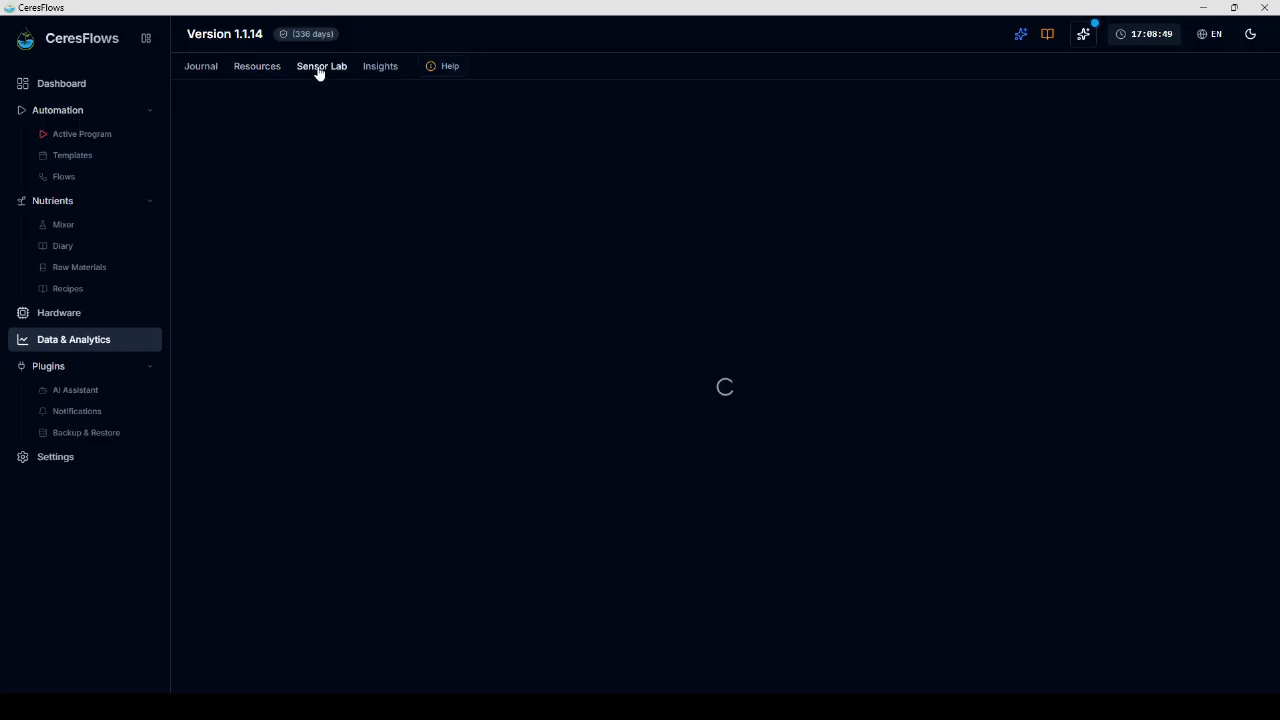
{"action": "left_click", "coordinate": [295, 215]}
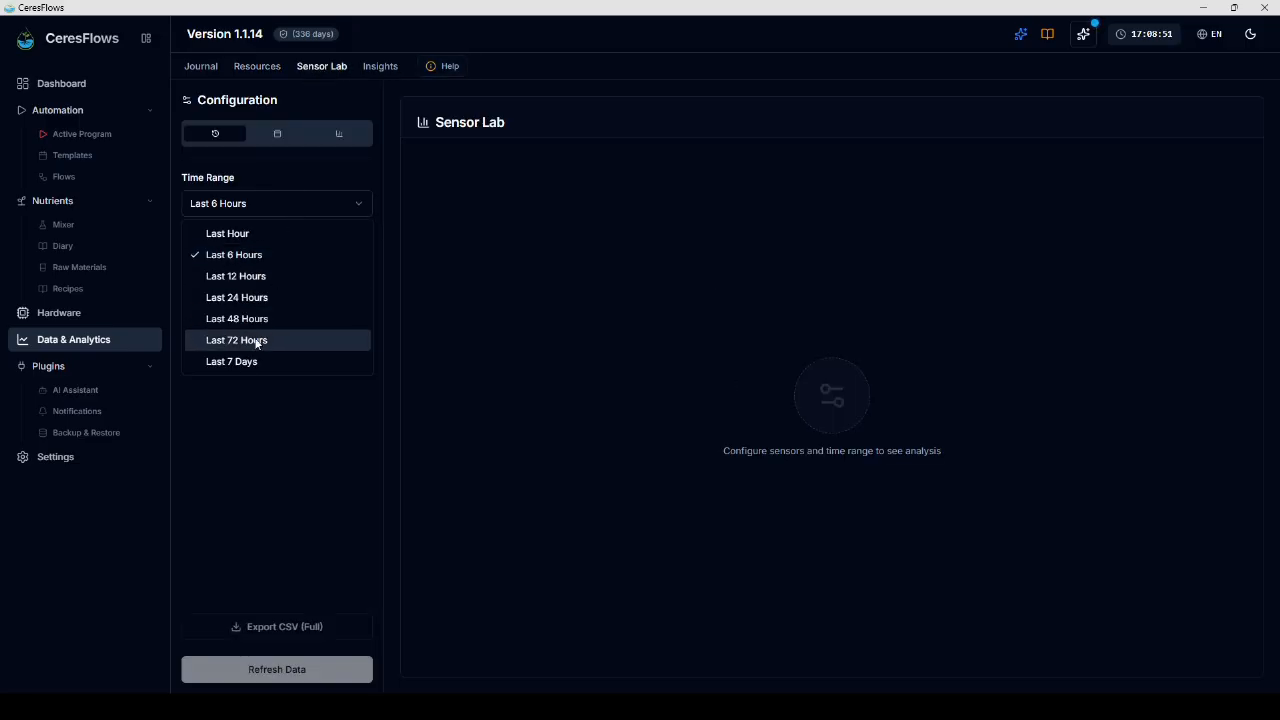
{"action": "left_click", "coordinate": [254, 362]}
{"action": "left_click", "coordinate": [276, 276]}
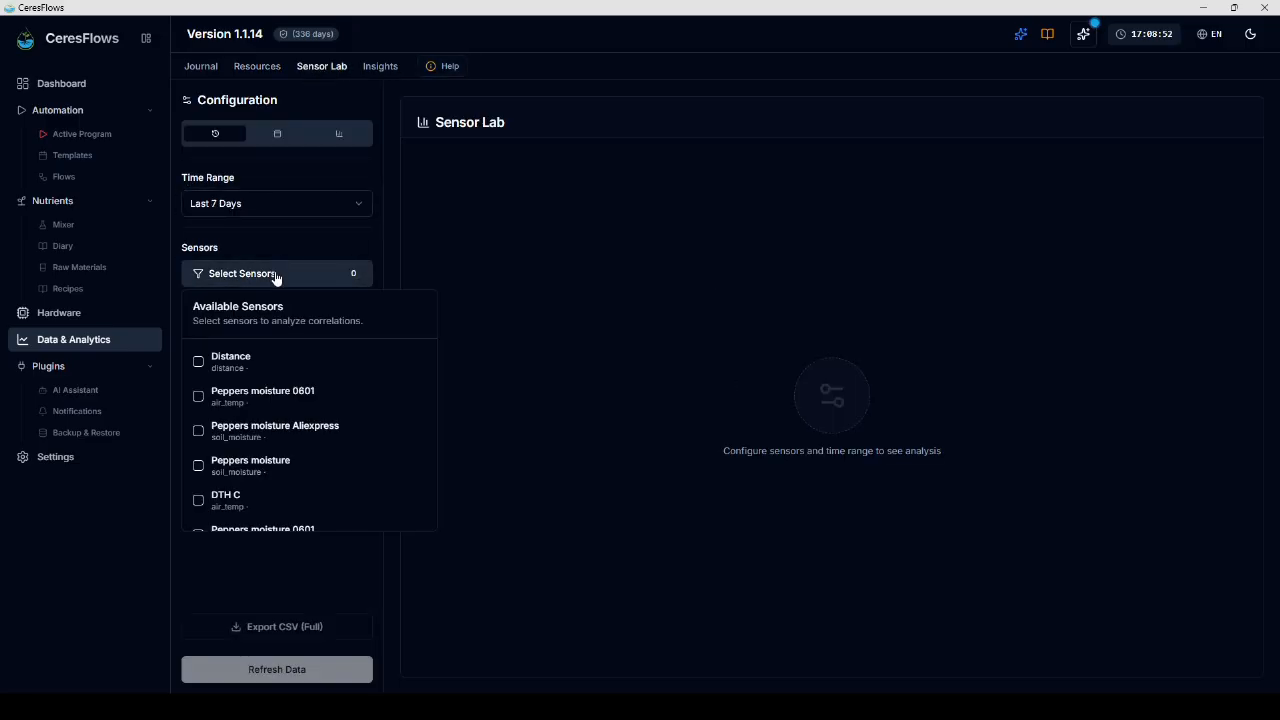
{"action": "left_click", "coordinate": [199, 398]}
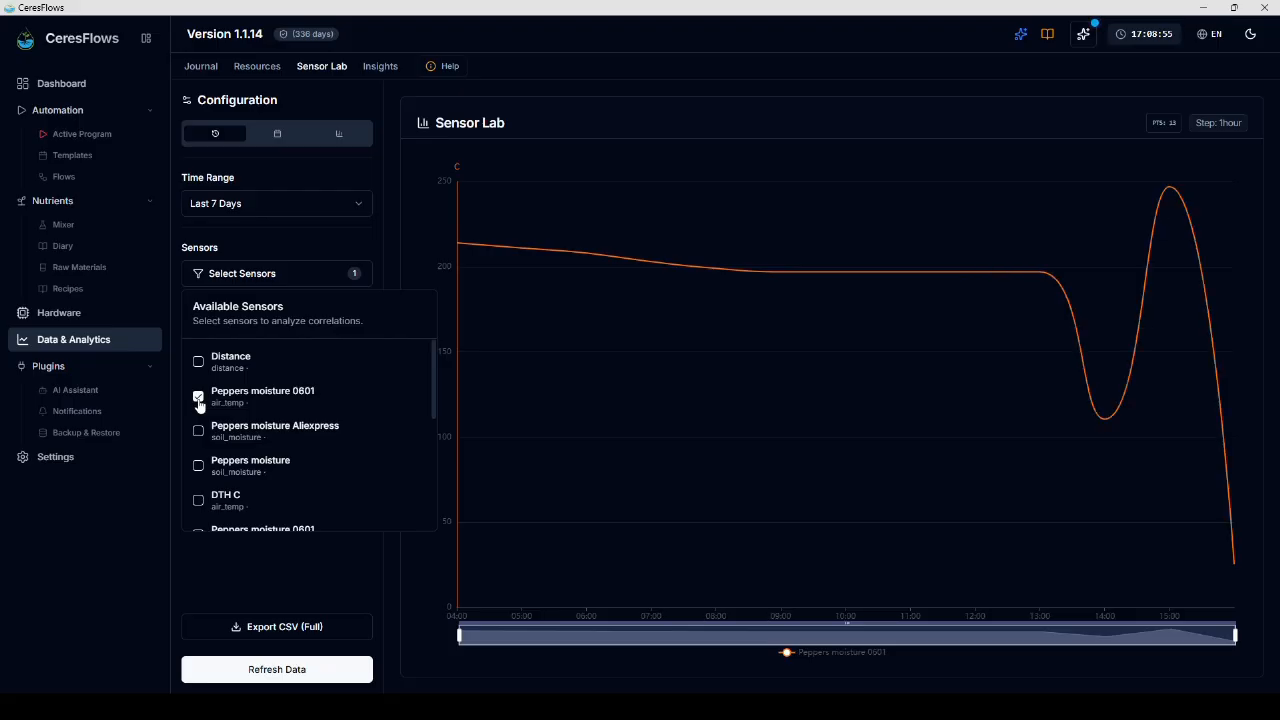
{"action": "left_click", "coordinate": [198, 433]}
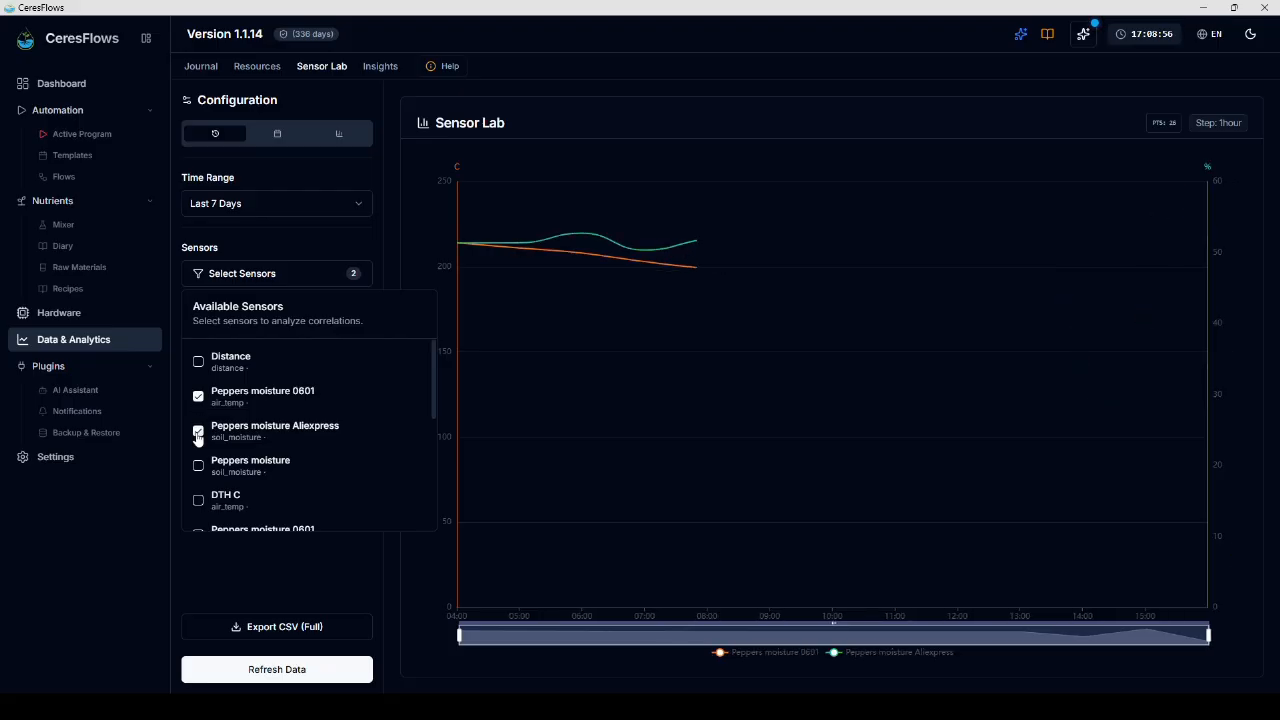
Step: Examine the plotted Peppers sensor data, then inspect Sensor Lab's single-day mode and its day calendar
{"action": "left_click", "coordinate": [320, 251]}
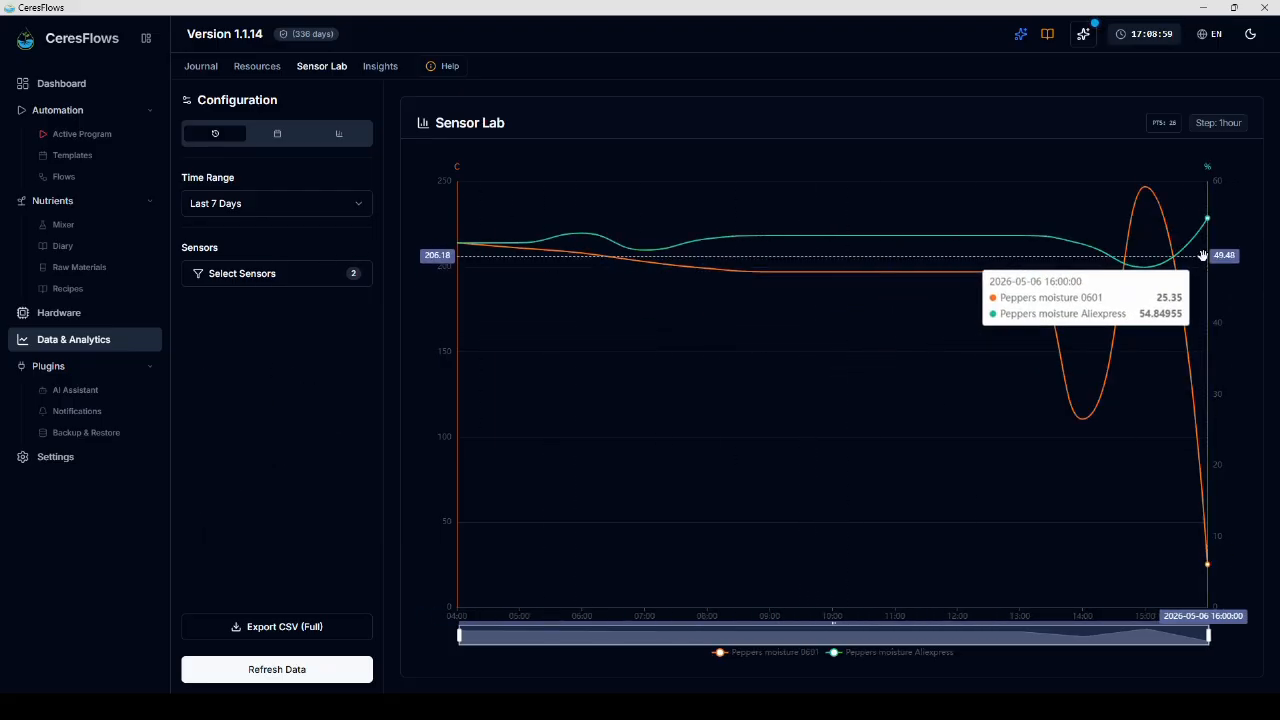
{"action": "left_click", "coordinate": [277, 136]}
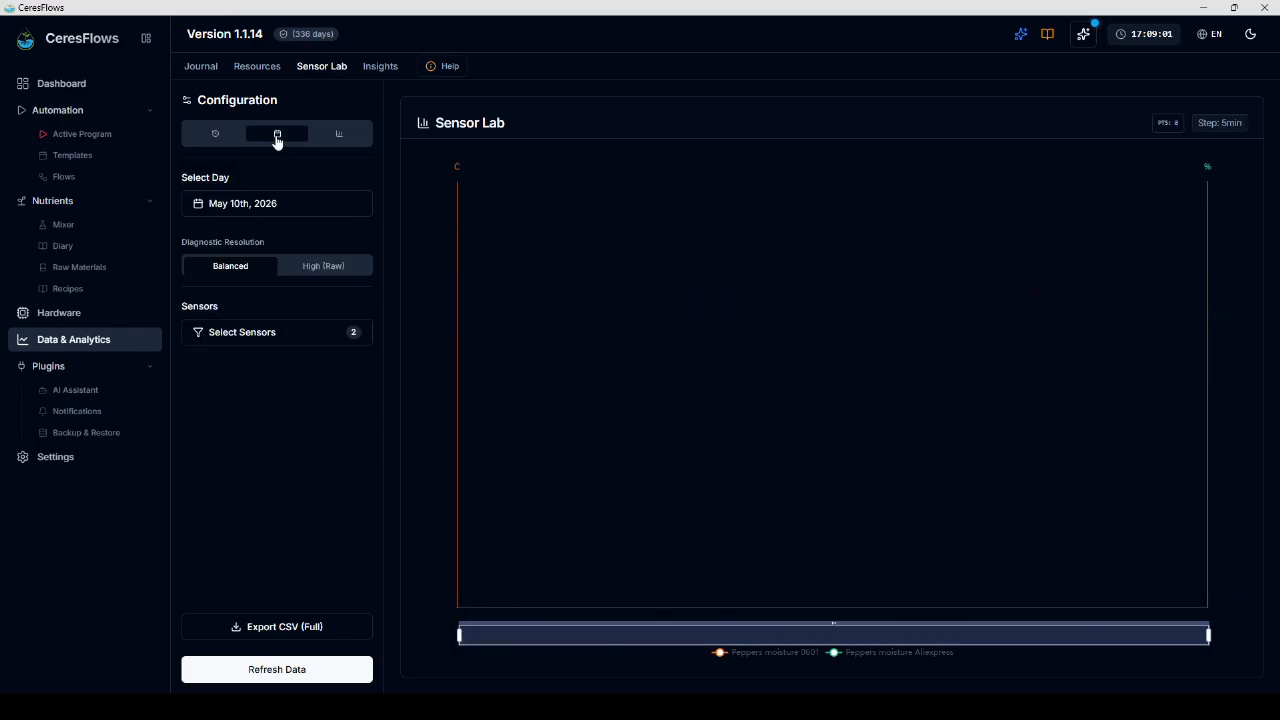
{"action": "left_click", "coordinate": [296, 206]}
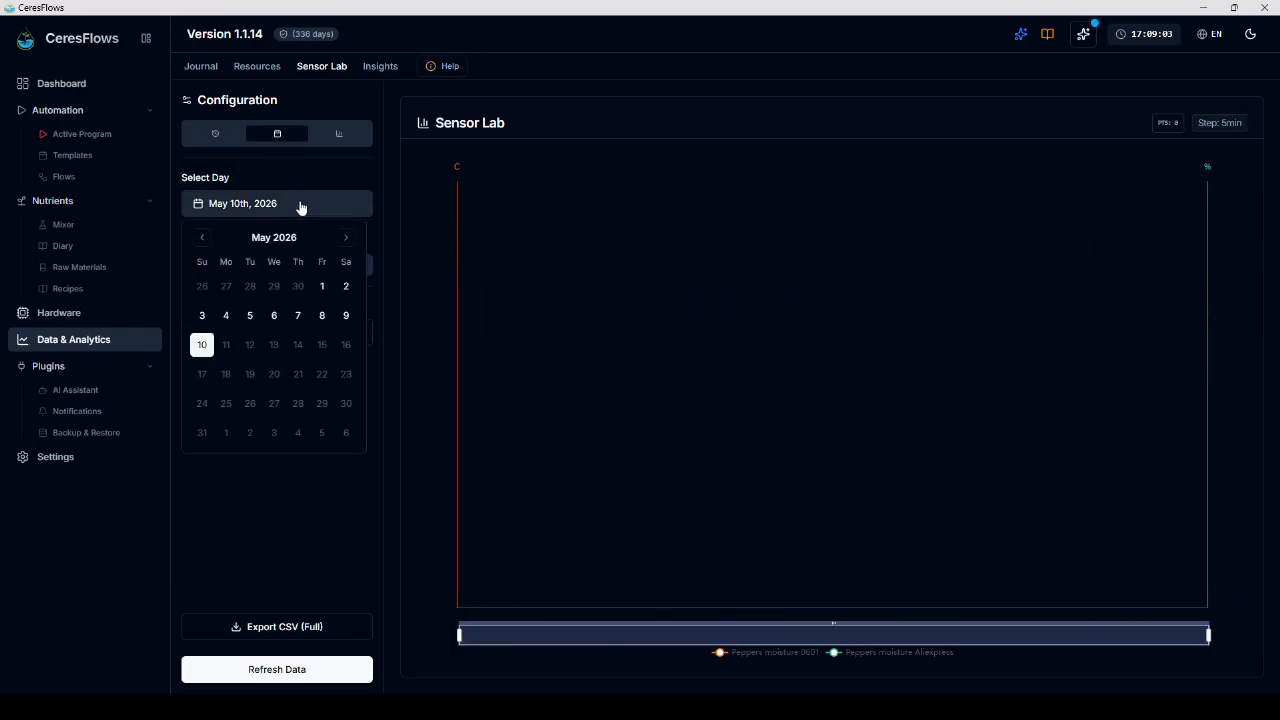
Step: Set Sensor Lab's custom date range to May 1 through May 8, 2026, and view the April calendar
{"action": "left_click", "coordinate": [339, 134]}
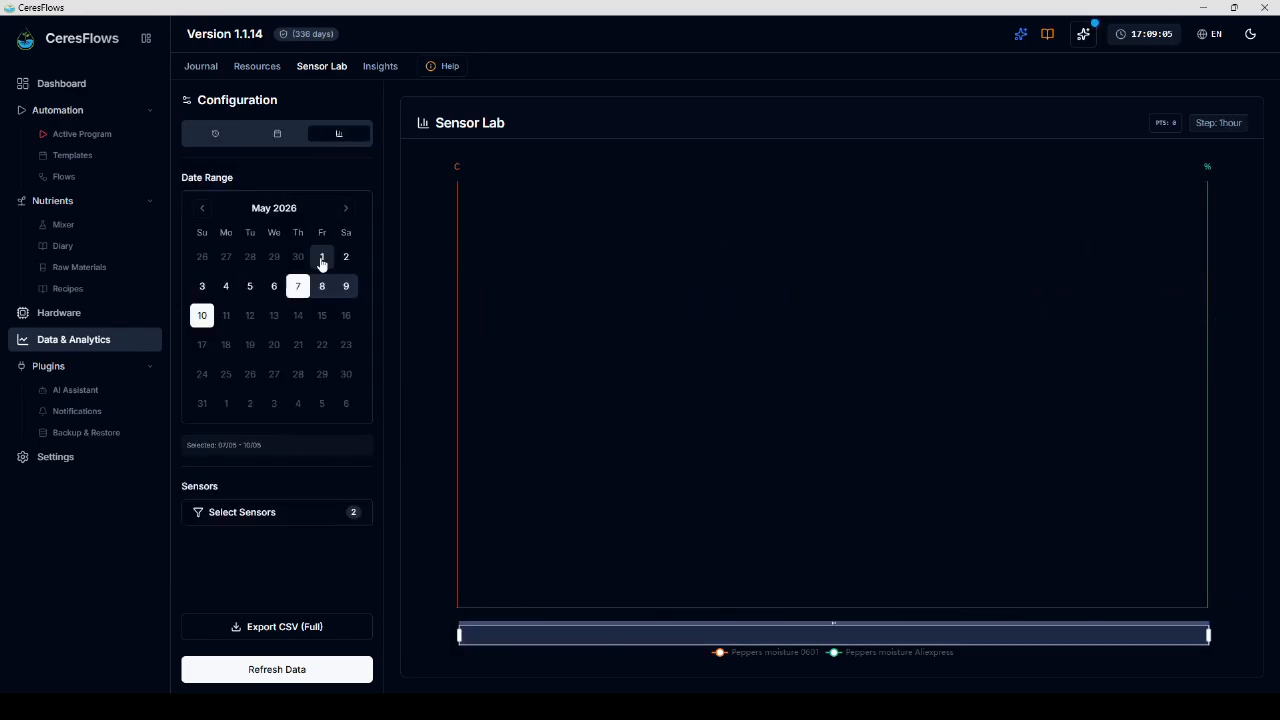
{"action": "left_click", "coordinate": [322, 258]}
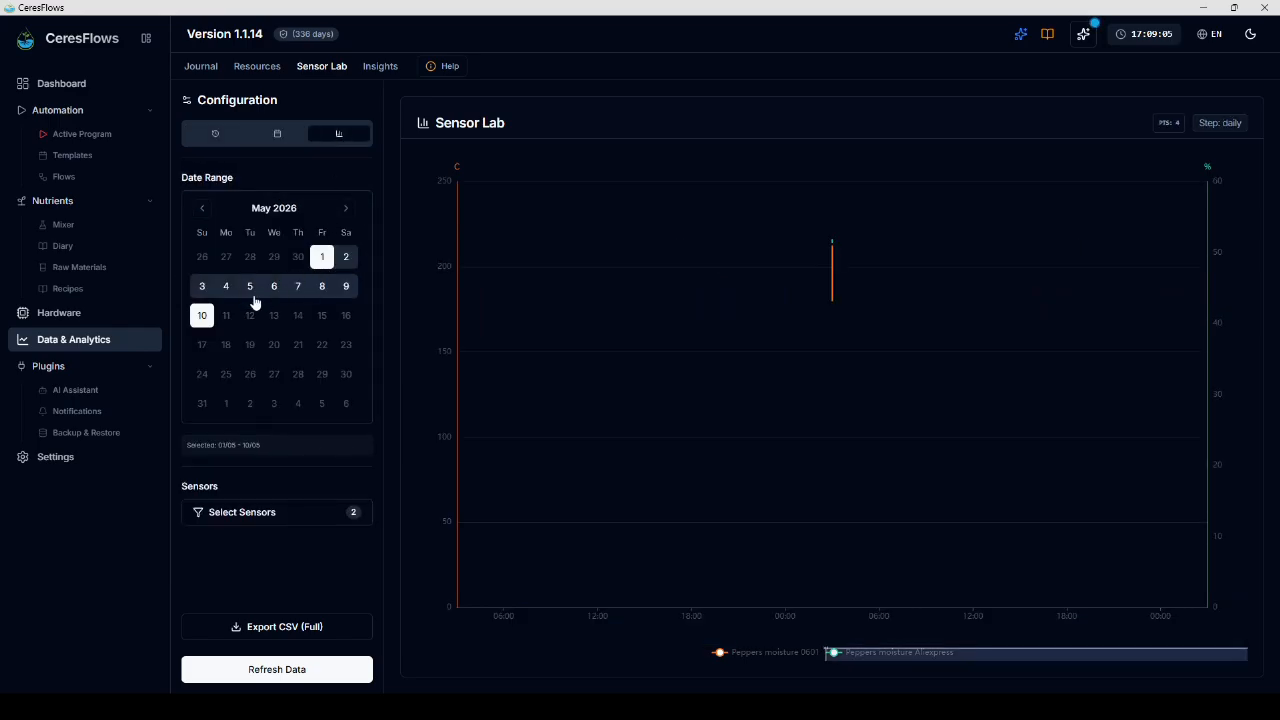
{"action": "left_click", "coordinate": [321, 288]}
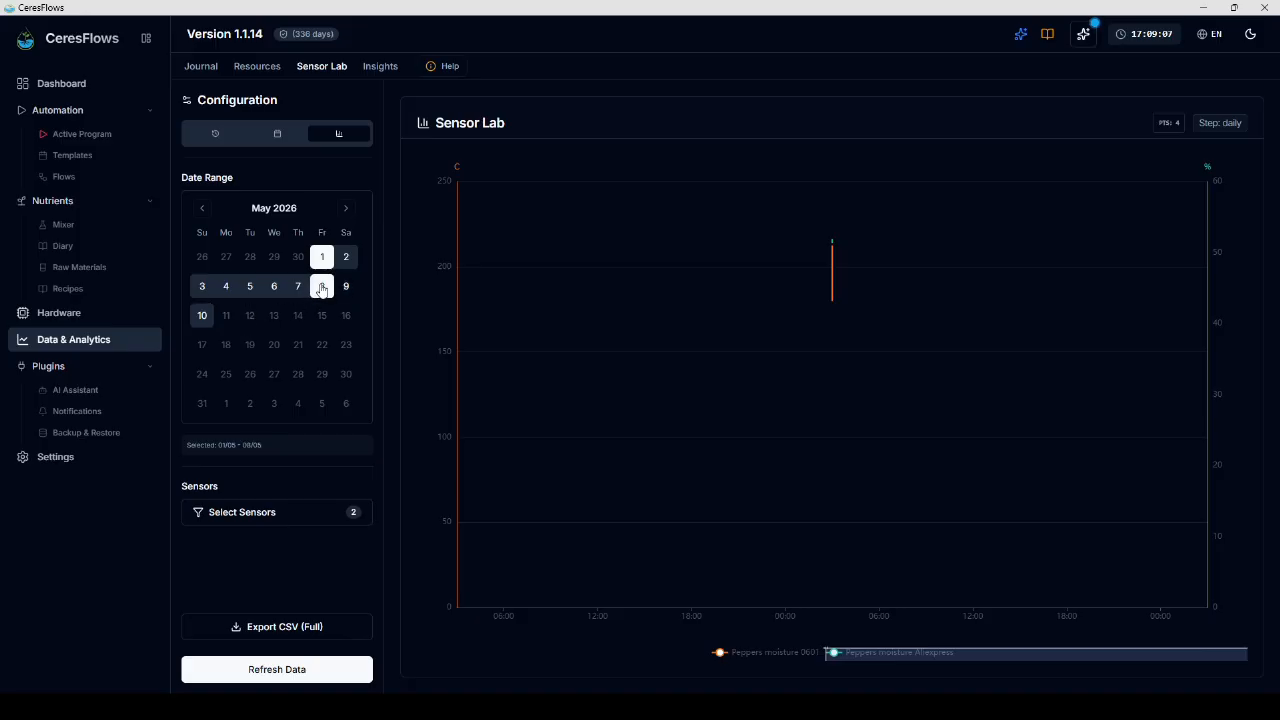
{"action": "left_click", "coordinate": [204, 208]}
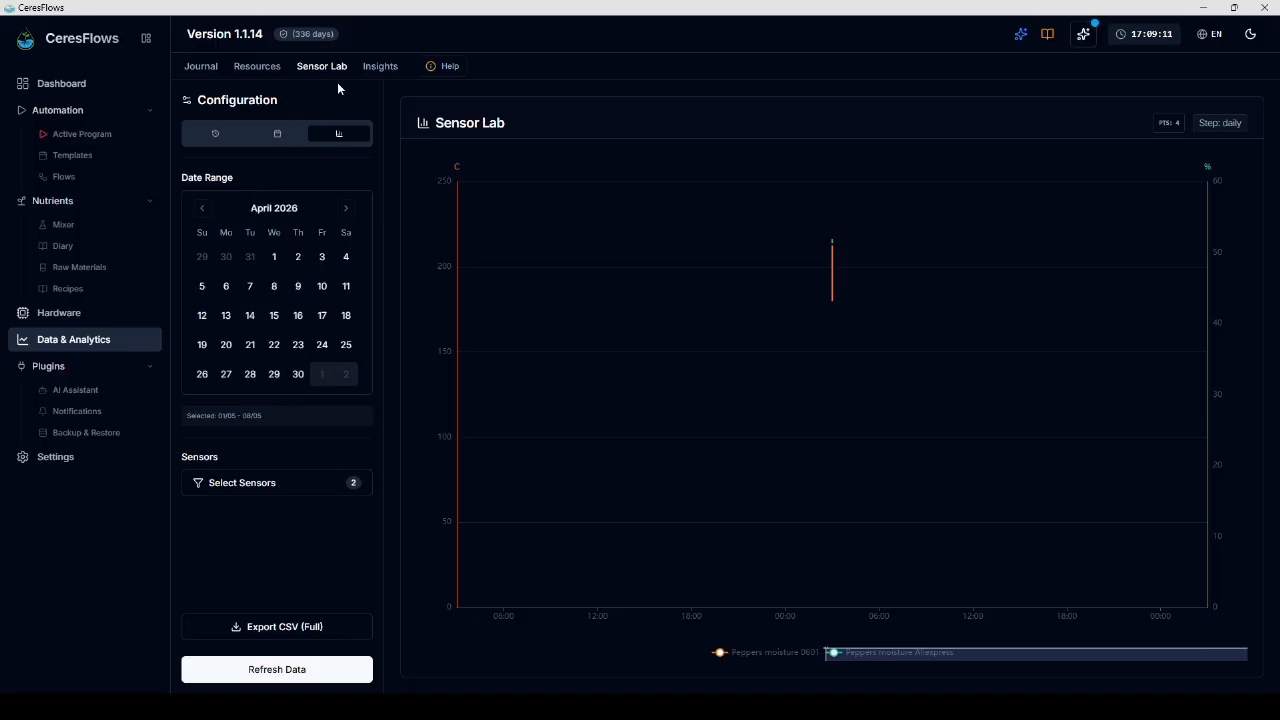
Step: In Insights, add a context criterion for role ec, device ec_601, metric Start (uS/cm), value 2000 and tolerance 100
{"action": "left_click", "coordinate": [376, 66]}
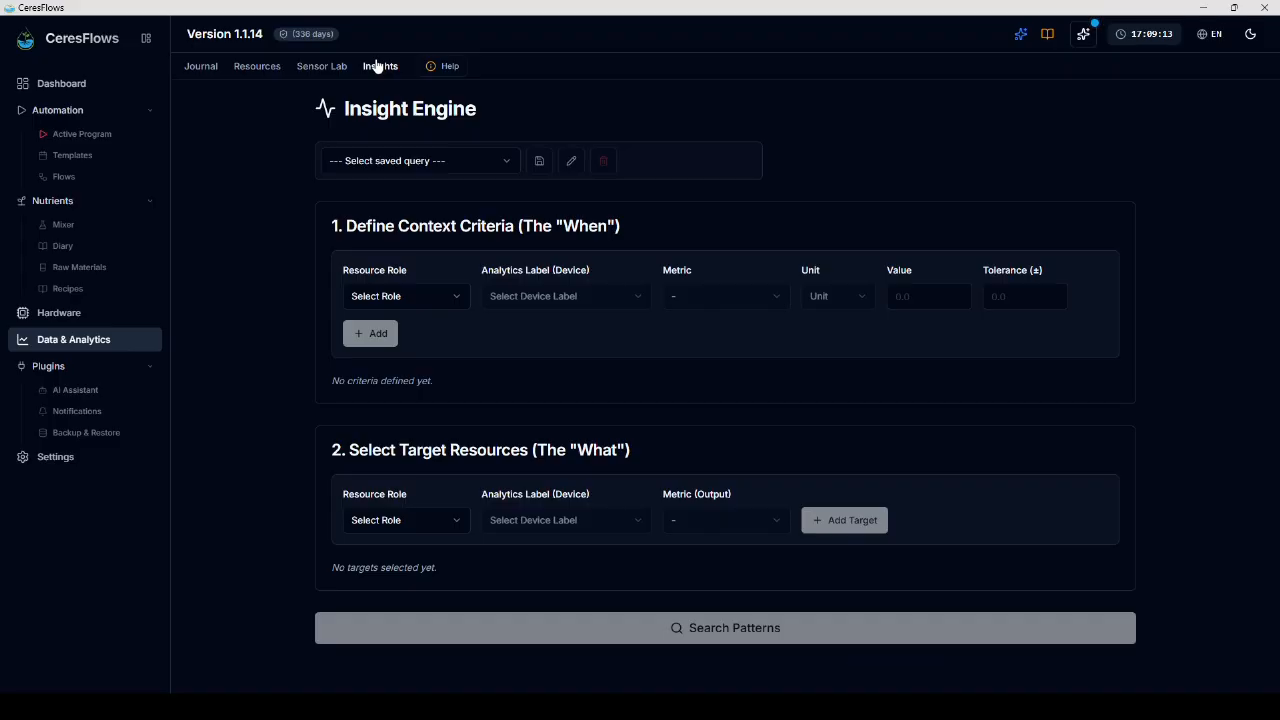
{"action": "left_click", "coordinate": [395, 297]}
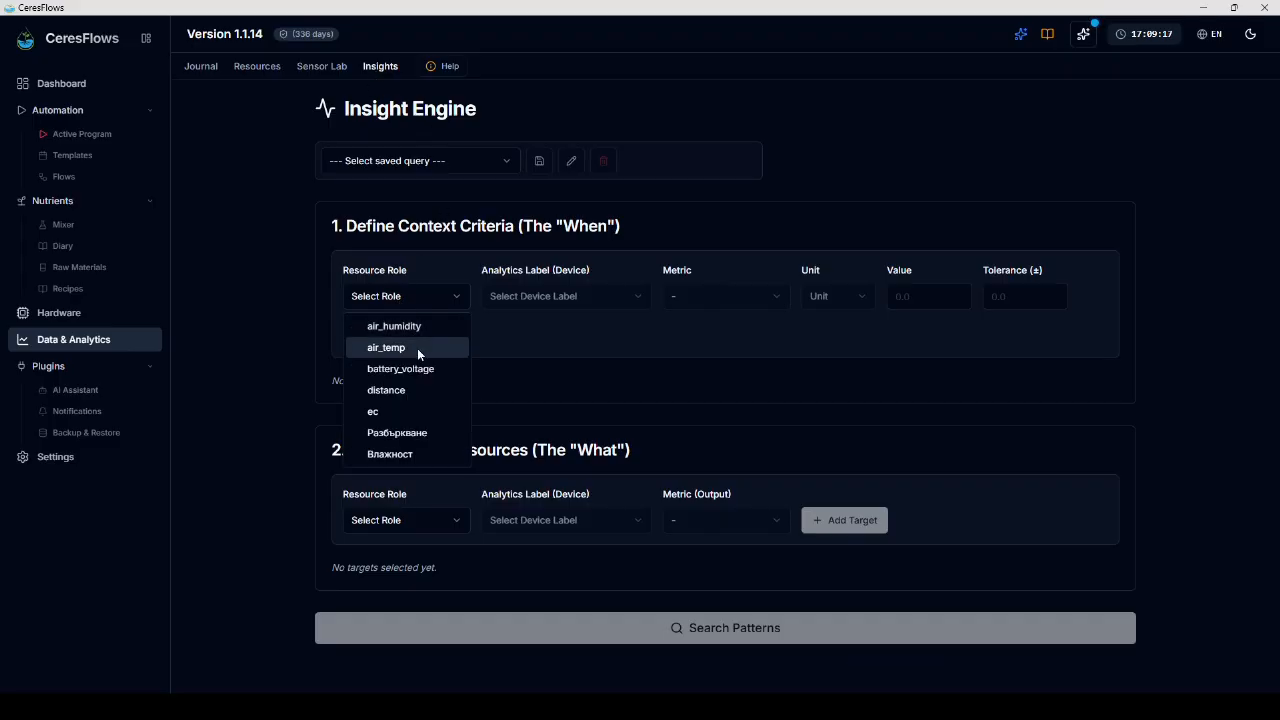
{"action": "left_click", "coordinate": [405, 412]}
{"action": "left_click", "coordinate": [590, 296]}
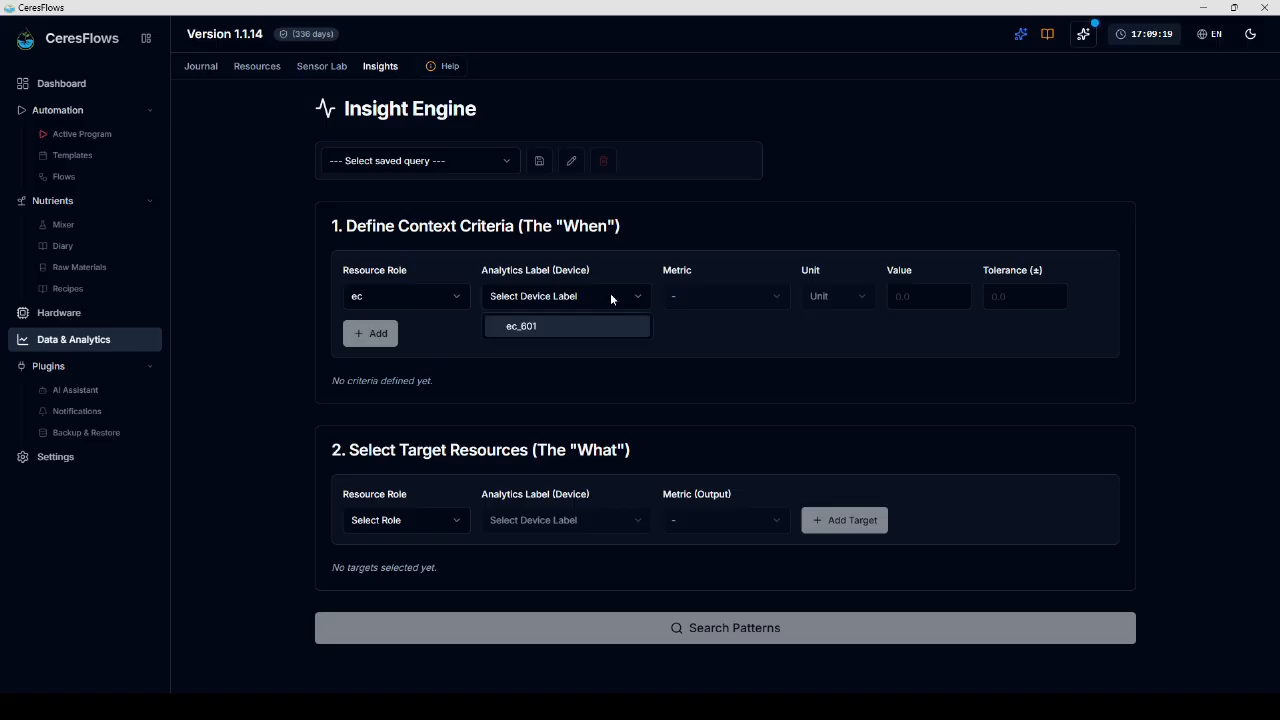
{"action": "left_click", "coordinate": [596, 327]}
{"action": "left_click", "coordinate": [763, 297]}
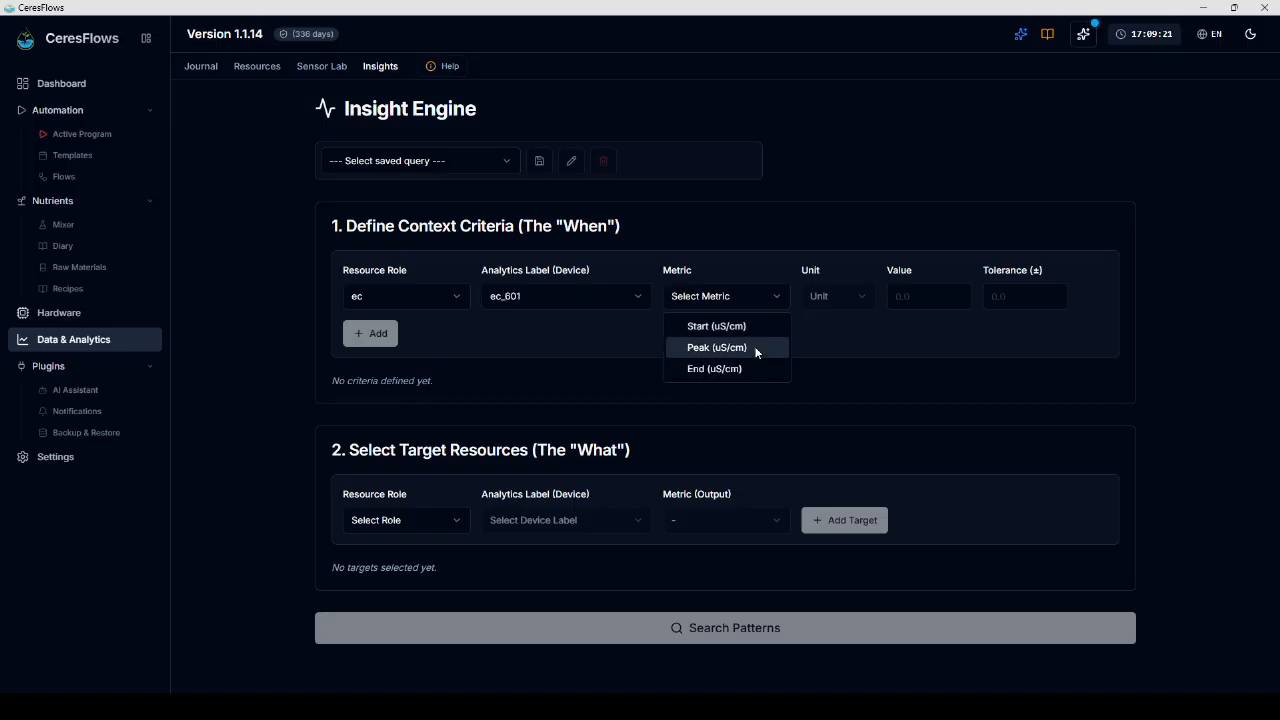
{"action": "left_click", "coordinate": [759, 325]}
{"action": "left_click", "coordinate": [922, 295]}
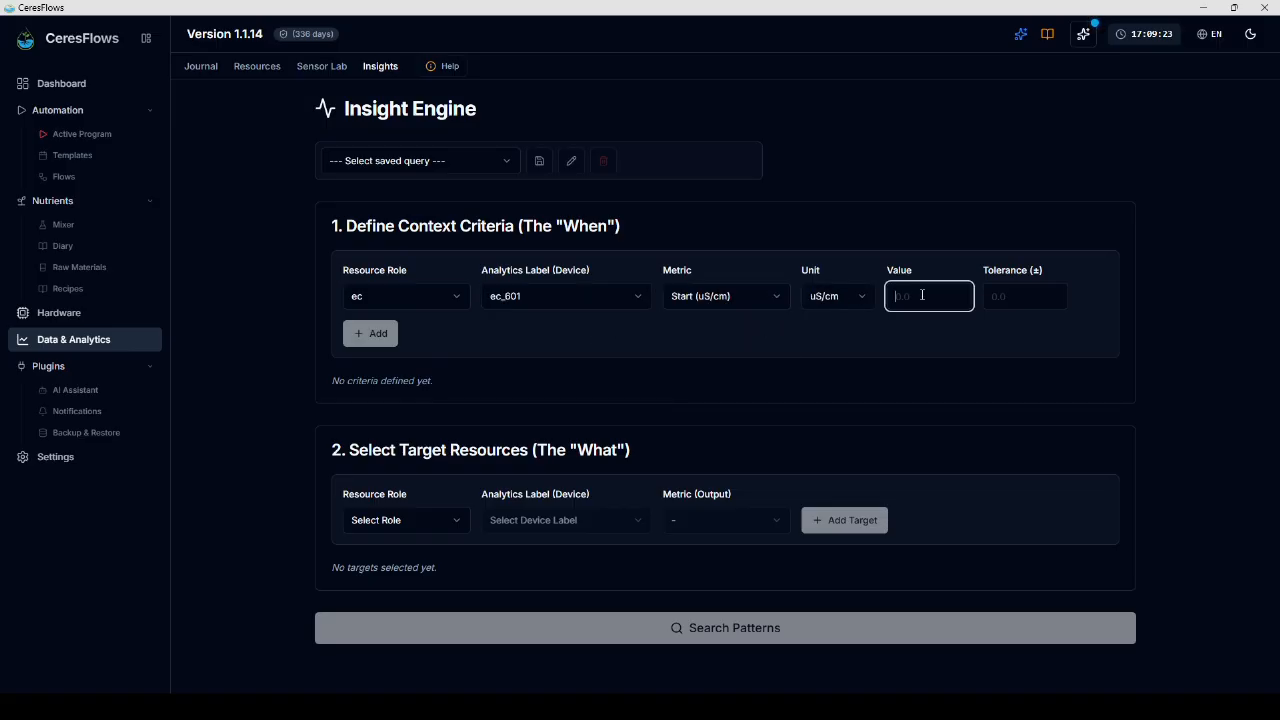
{"action": "type", "text": "2000"}
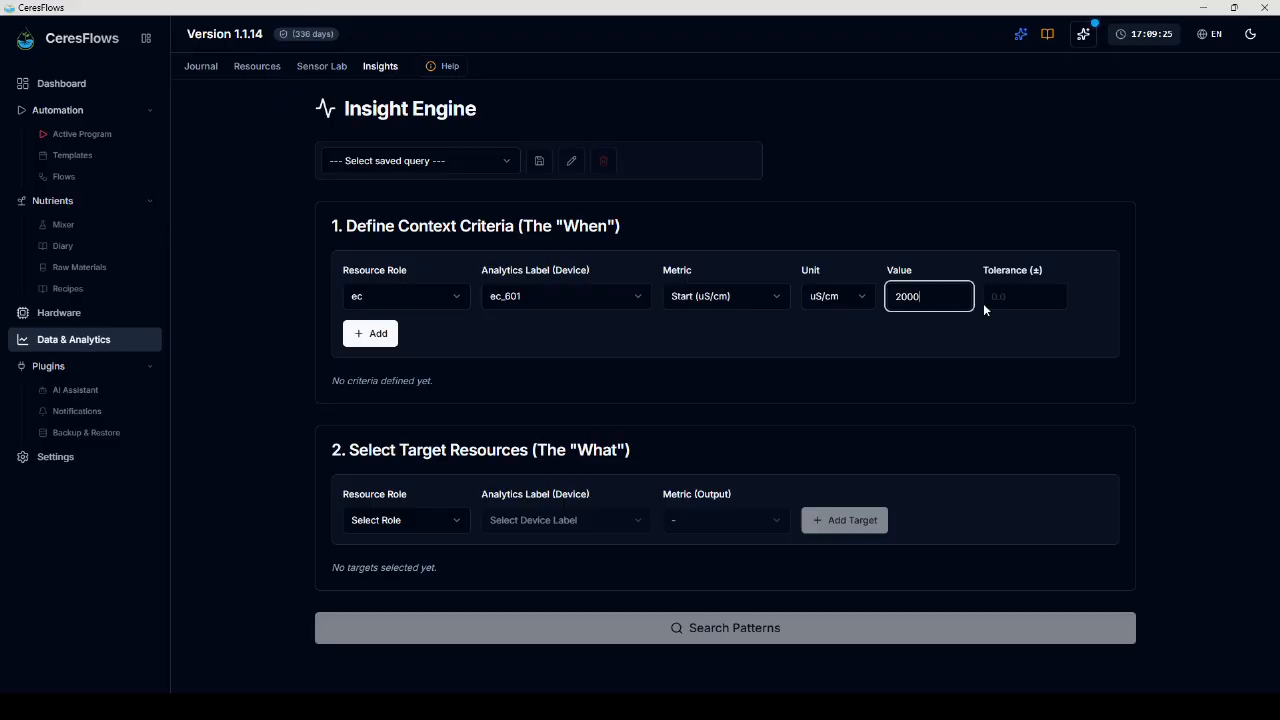
{"action": "left_click", "coordinate": [1030, 300]}
{"action": "left_click", "coordinate": [392, 340]}
Step: Add ec_601 with role ec and output metric Start (uS/cm) as the target resource, and search for patterns
{"action": "left_click", "coordinate": [434, 528]}
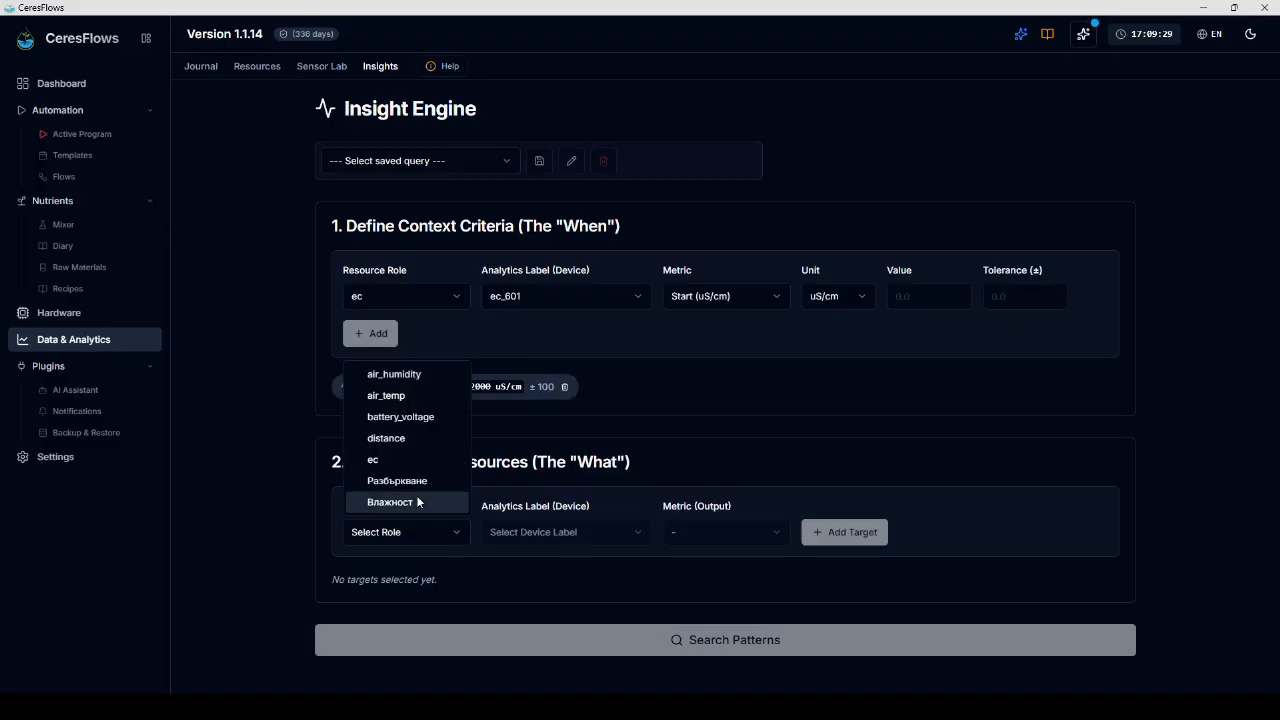
{"action": "left_click", "coordinate": [407, 458]}
{"action": "left_click", "coordinate": [585, 533]}
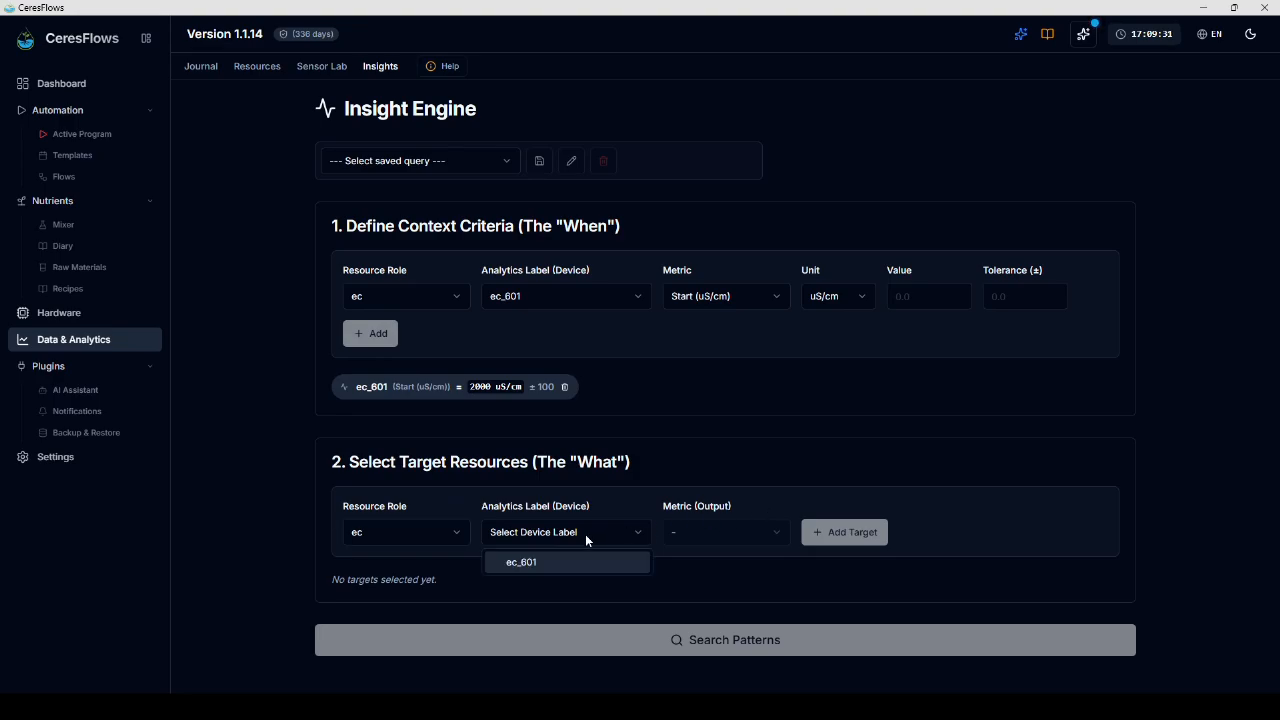
{"action": "left_click", "coordinate": [590, 563]}
{"action": "left_click", "coordinate": [759, 532]}
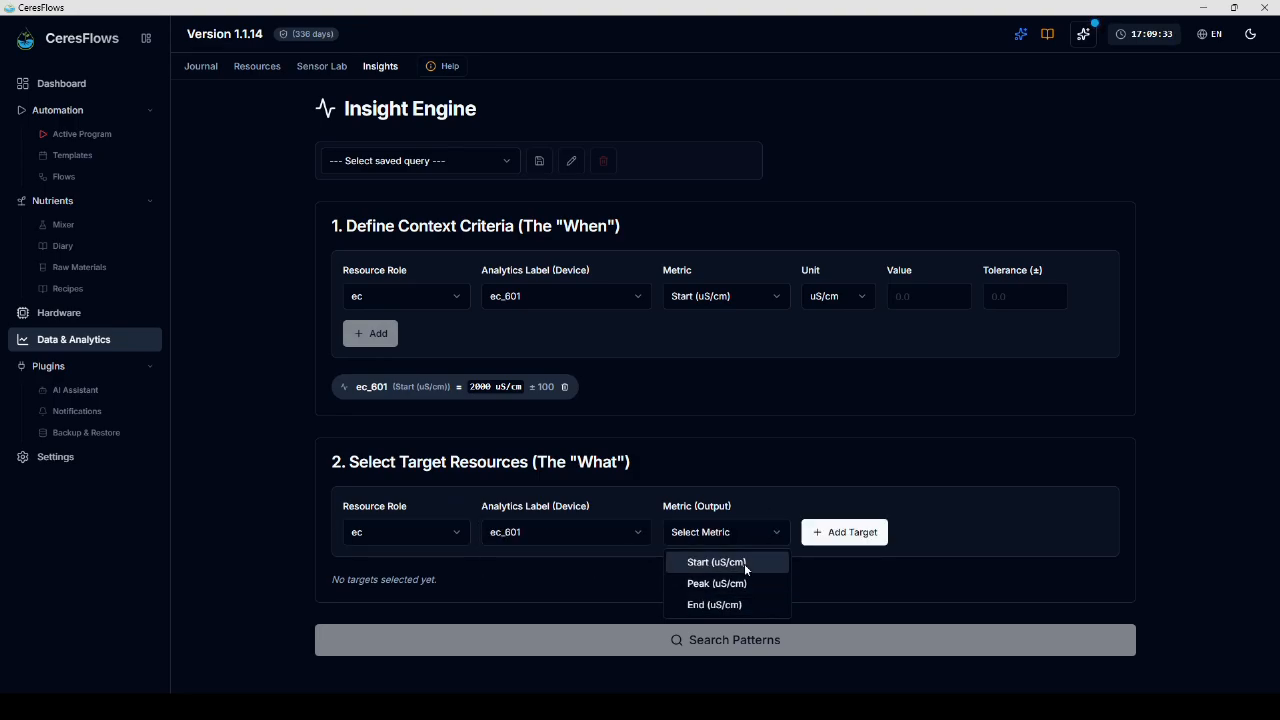
{"action": "left_click", "coordinate": [743, 563]}
{"action": "left_click", "coordinate": [845, 535]}
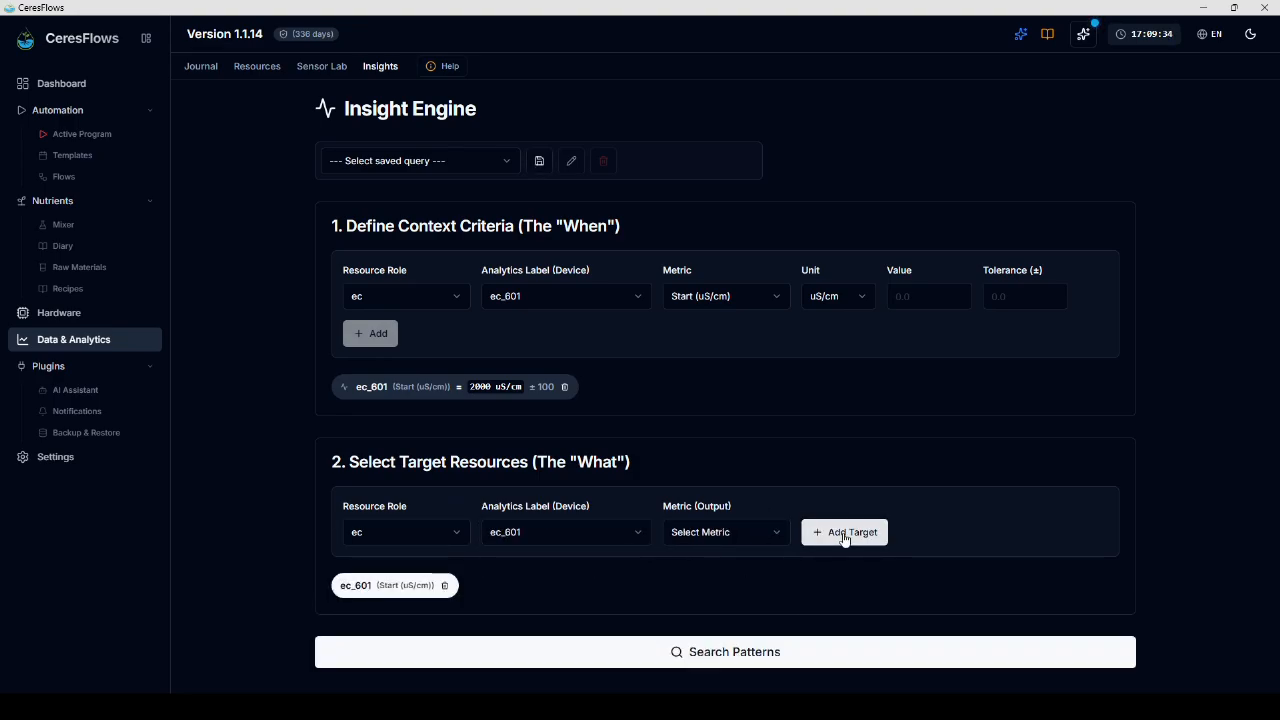
{"action": "left_click", "coordinate": [771, 652]}
{"action": "scroll", "coordinate": [603, 590], "scroll_direction": "up", "scroll_amount": 1}
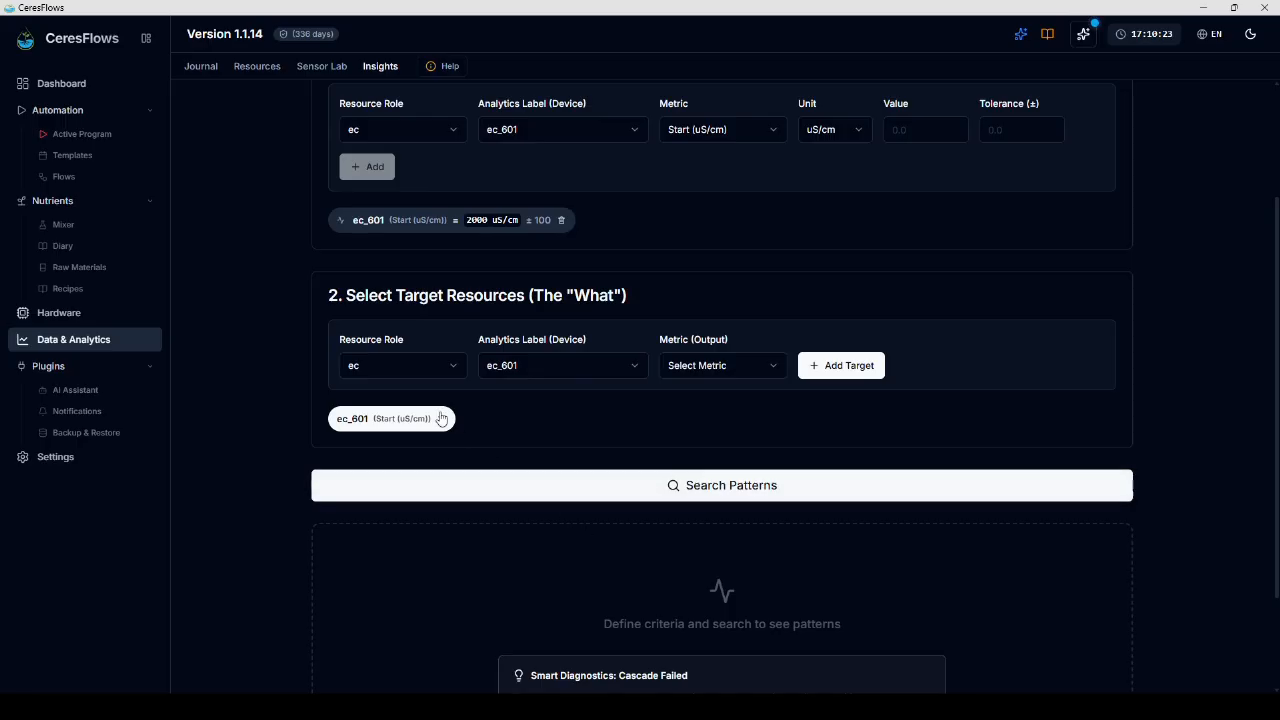
Step: Inspect the Tomato - Stage 1 target recipe's water parameters and nutrient values, closing it without saving
{"action": "left_click", "coordinate": [66, 290]}
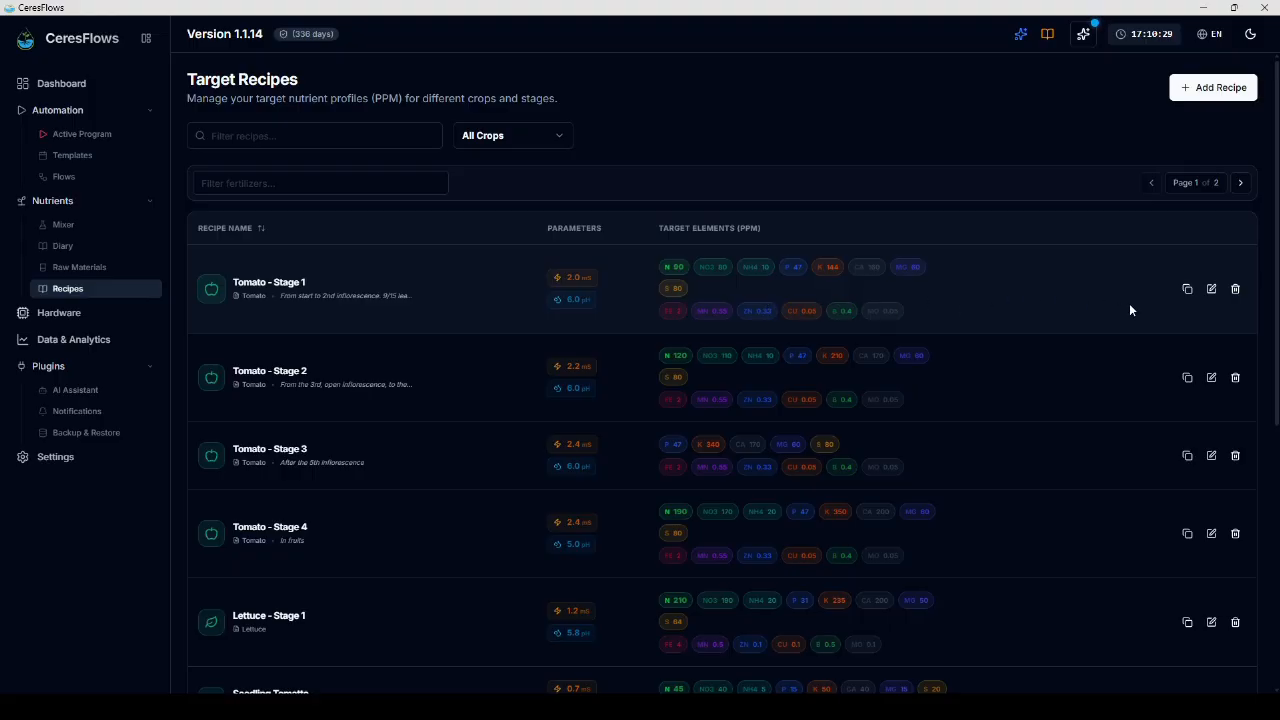
{"action": "left_click", "coordinate": [1211, 289]}
{"action": "scroll", "coordinate": [722, 437], "scroll_direction": "down", "scroll_amount": 1}
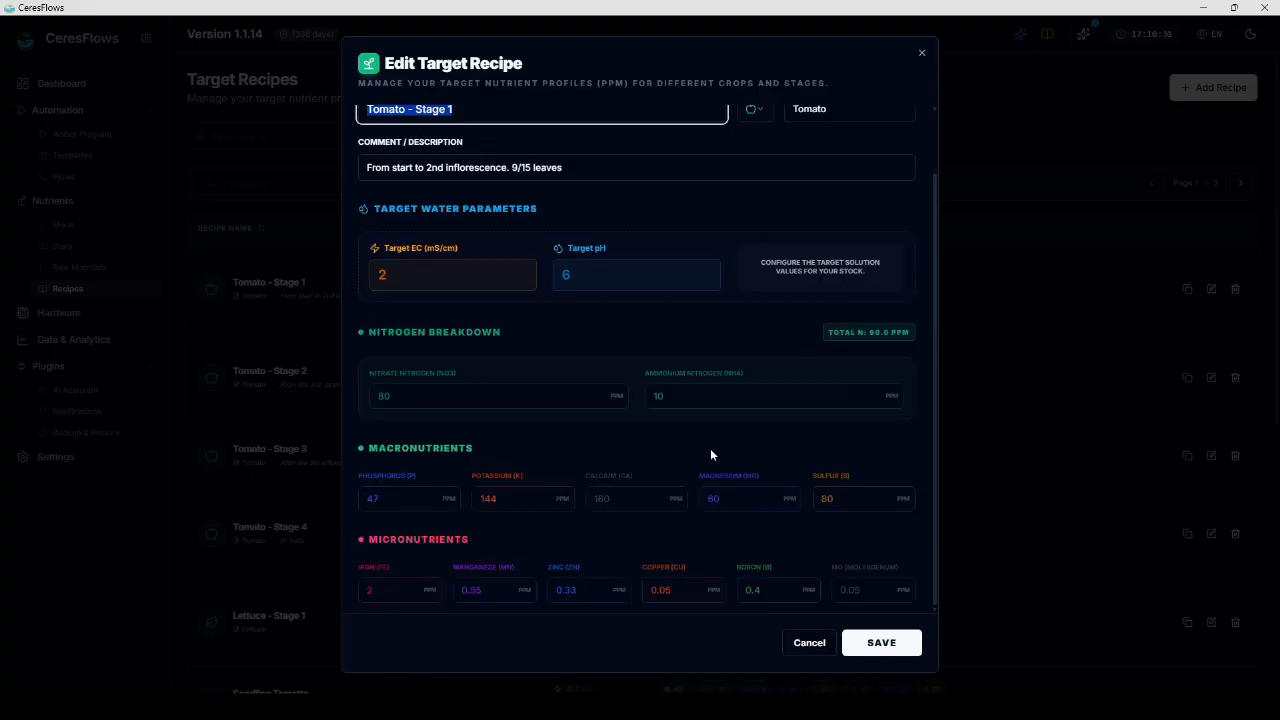
{"action": "scroll", "coordinate": [591, 426], "scroll_direction": "up", "scroll_amount": 1}
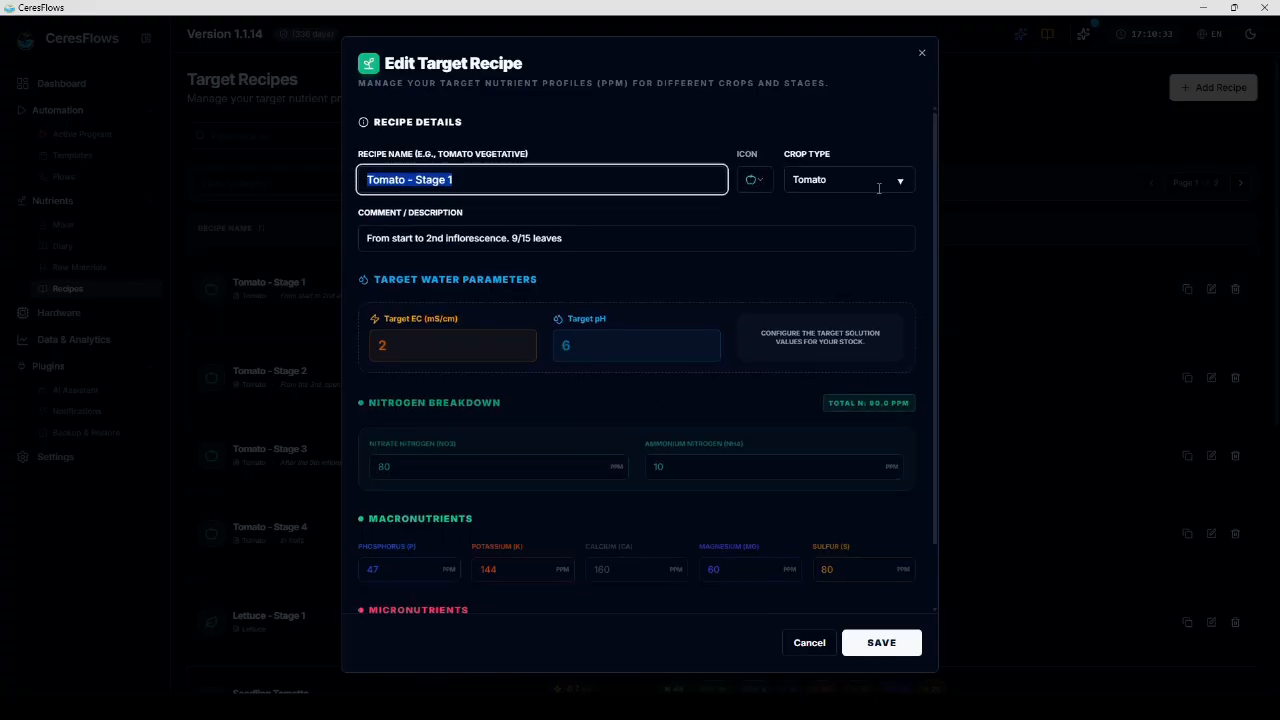
{"action": "scroll", "coordinate": [810, 427], "scroll_direction": "down", "scroll_amount": 1}
{"action": "left_click", "coordinate": [844, 499]}
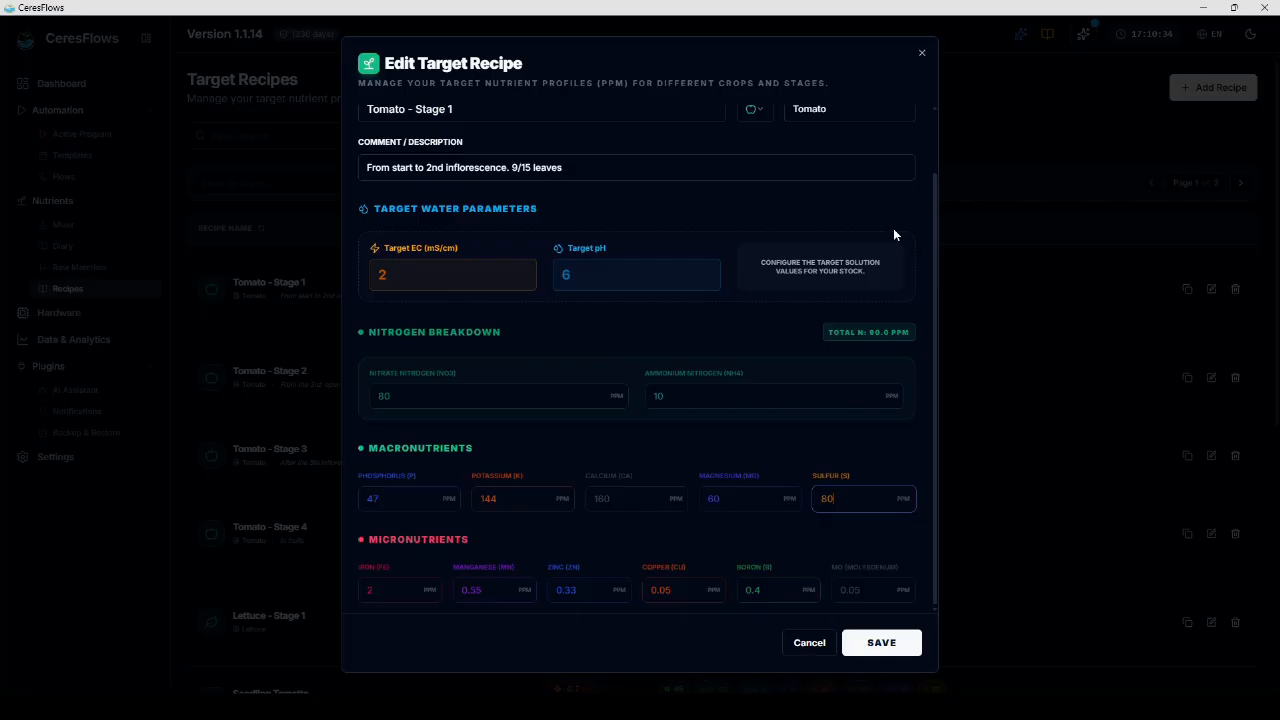
{"action": "left_click", "coordinate": [921, 56]}
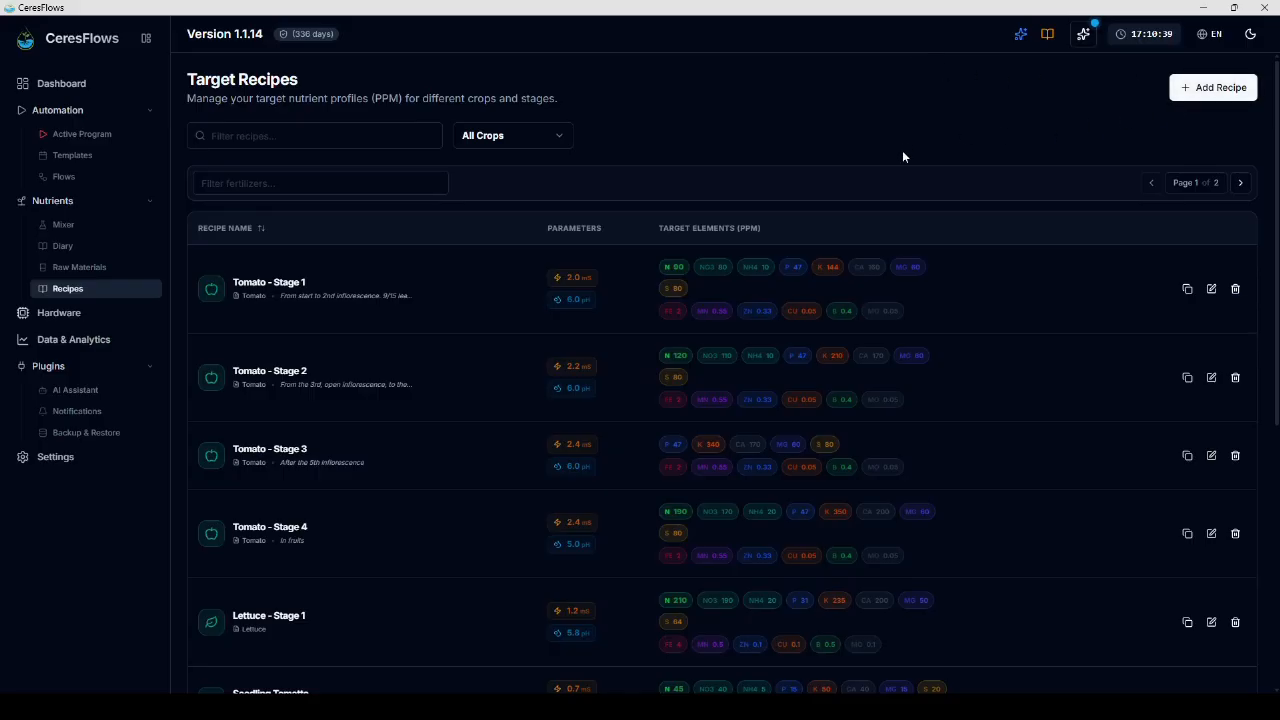
Step: Inspect the duplication form for Tomato - Stage 1, cancel it, and look through the list of target recipes
{"action": "left_click", "coordinate": [1187, 289]}
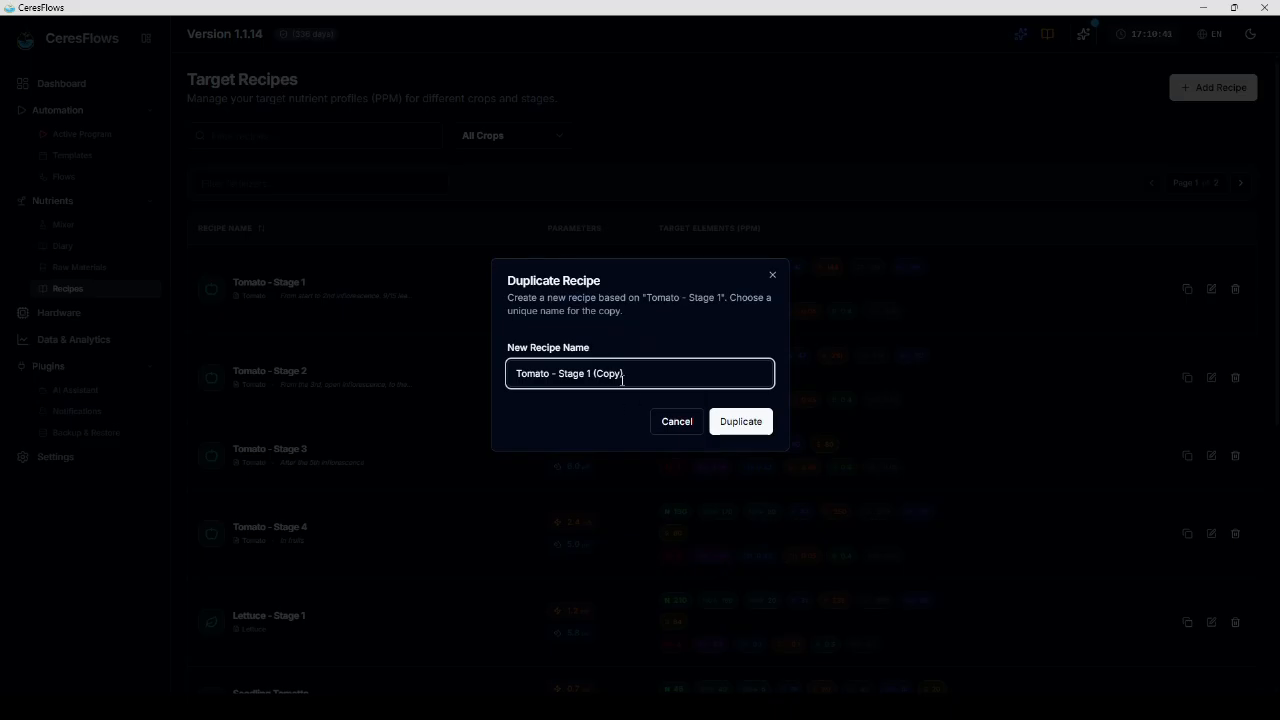
{"action": "left_click", "coordinate": [678, 424]}
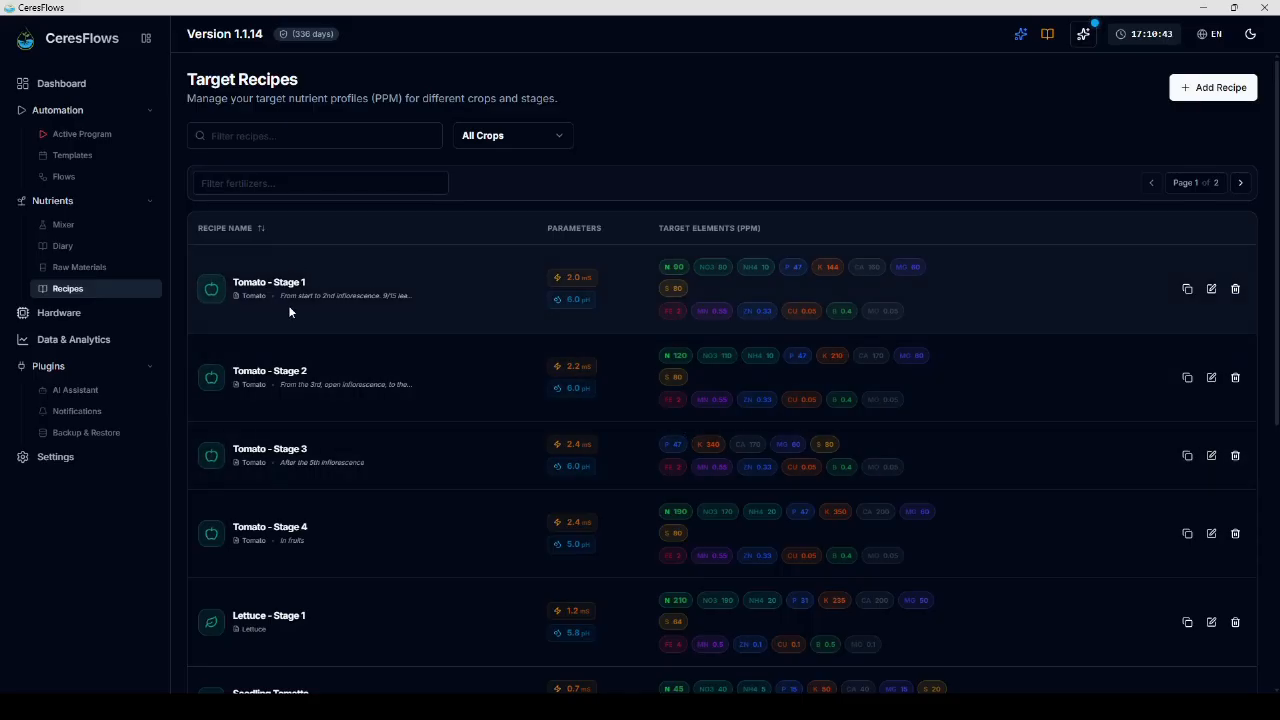
{"action": "scroll", "coordinate": [289, 310], "scroll_direction": "down", "scroll_amount": 5}
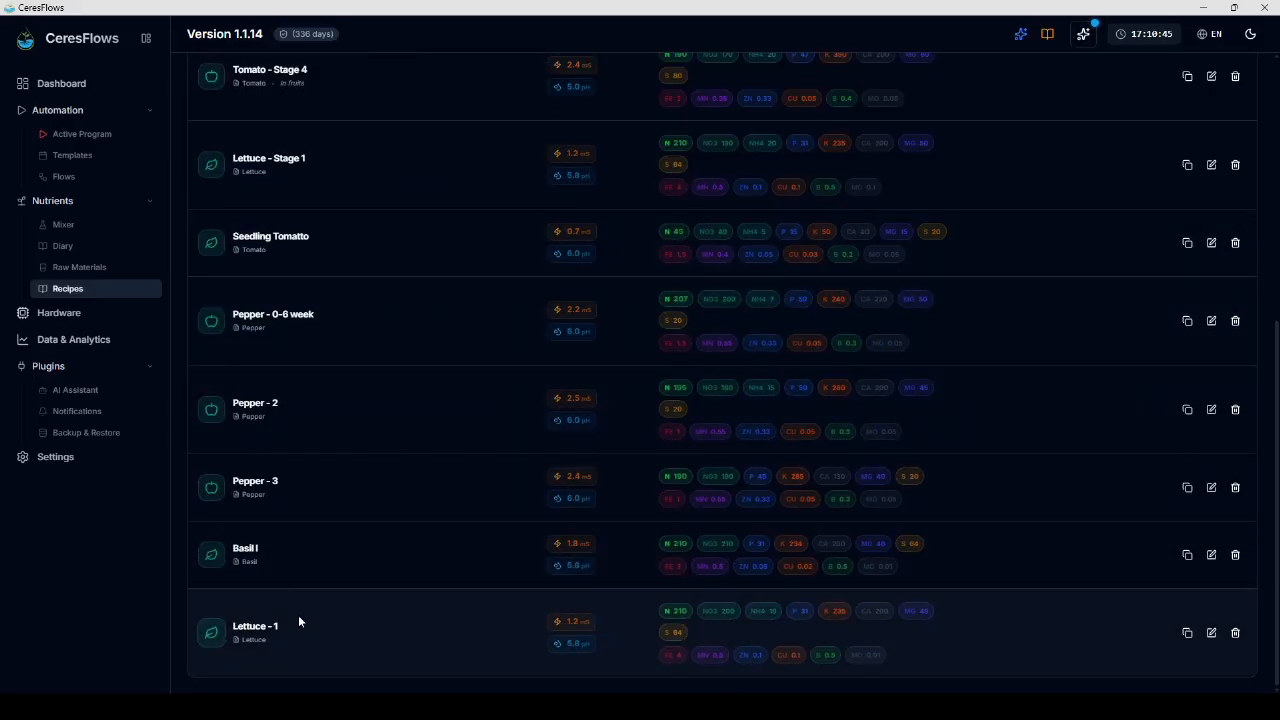
{"action": "scroll", "coordinate": [298, 615], "scroll_direction": "up", "scroll_amount": 5}
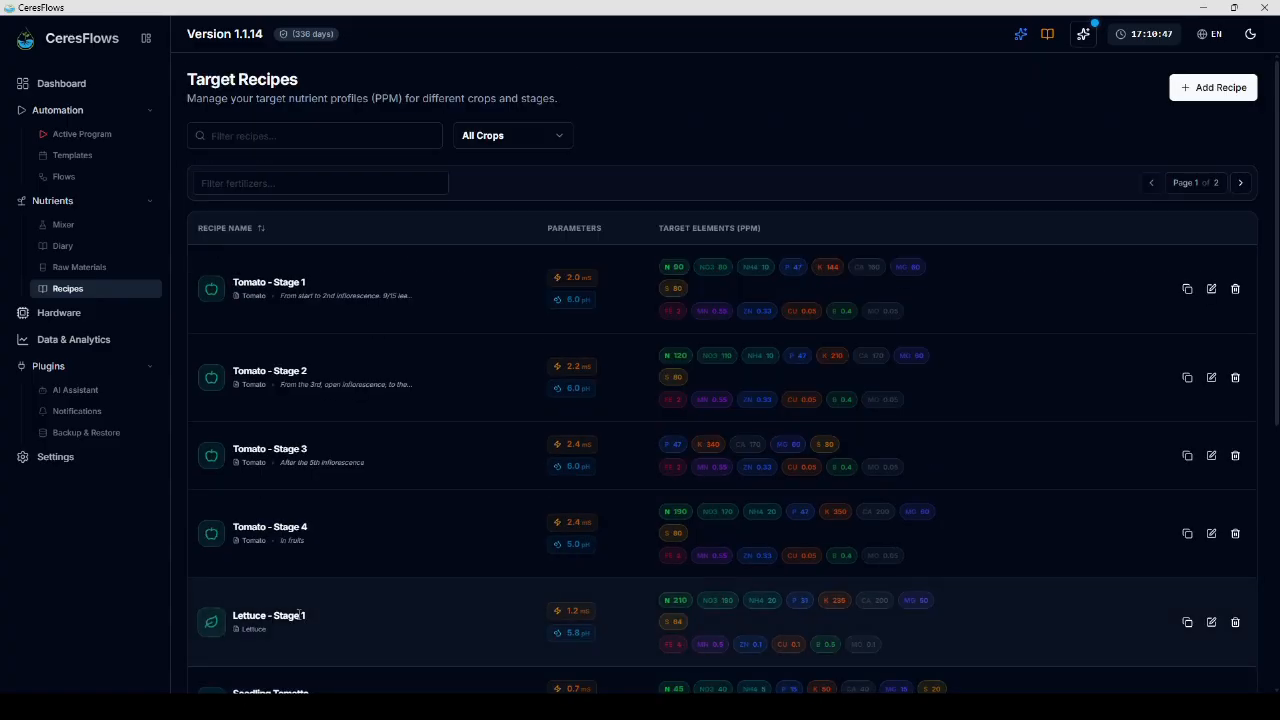
Step: Open the nutrient Mixer and choose Tomato - Stage 4 as the target recipe
{"action": "left_click", "coordinate": [82, 228]}
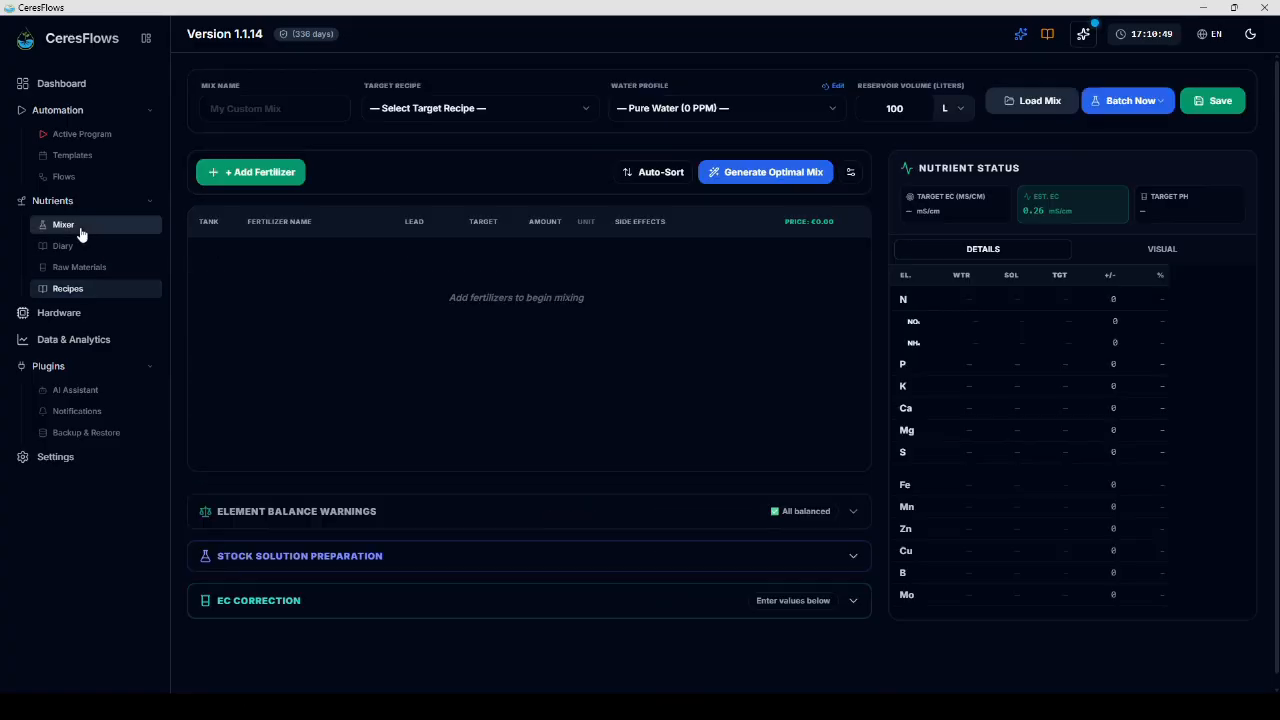
{"action": "left_click", "coordinate": [431, 116]}
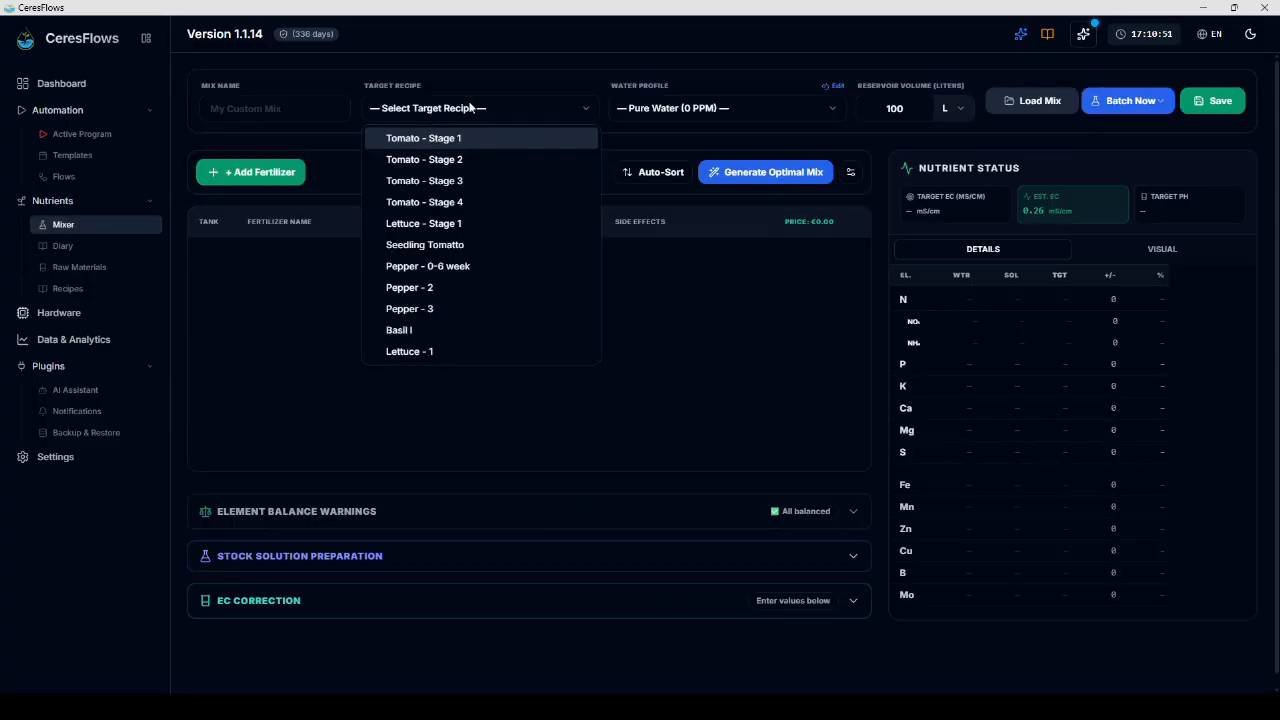
{"action": "left_click", "coordinate": [451, 202]}
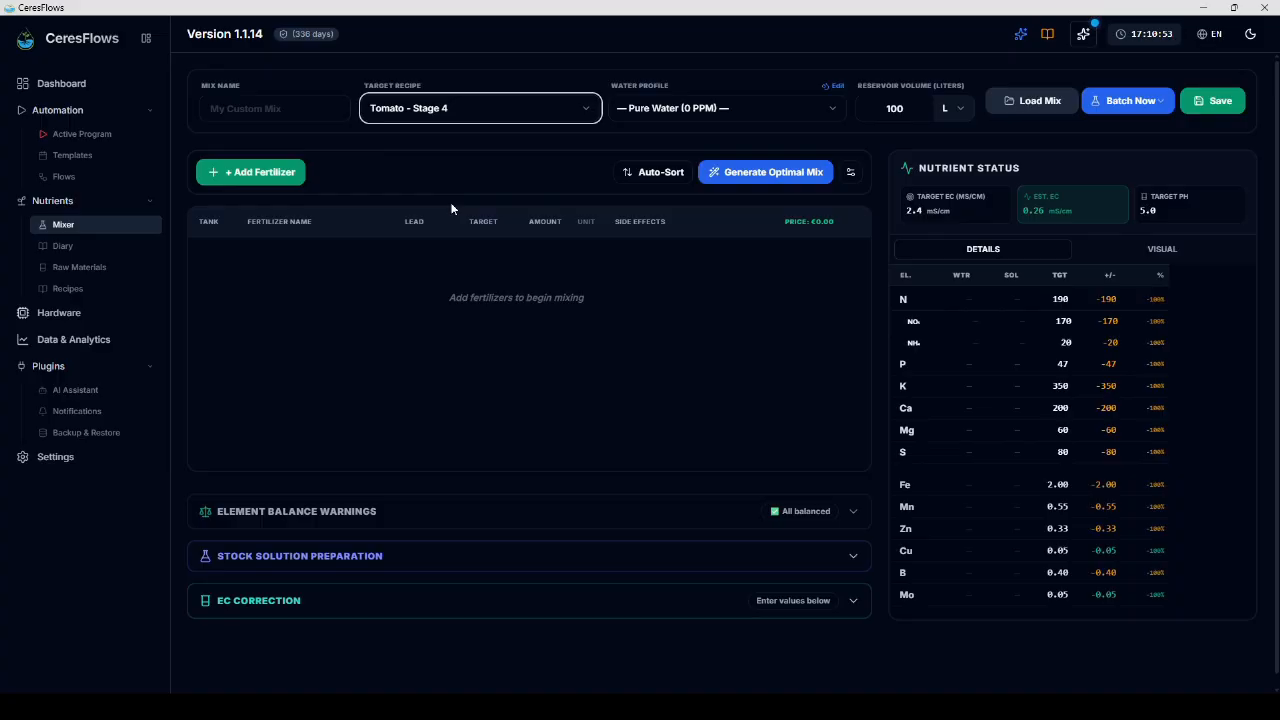
Step: Add the Monopotassium phosphate fertilizer from the K-filtered list to the mix and set its P target to 47
{"action": "left_click", "coordinate": [260, 173]}
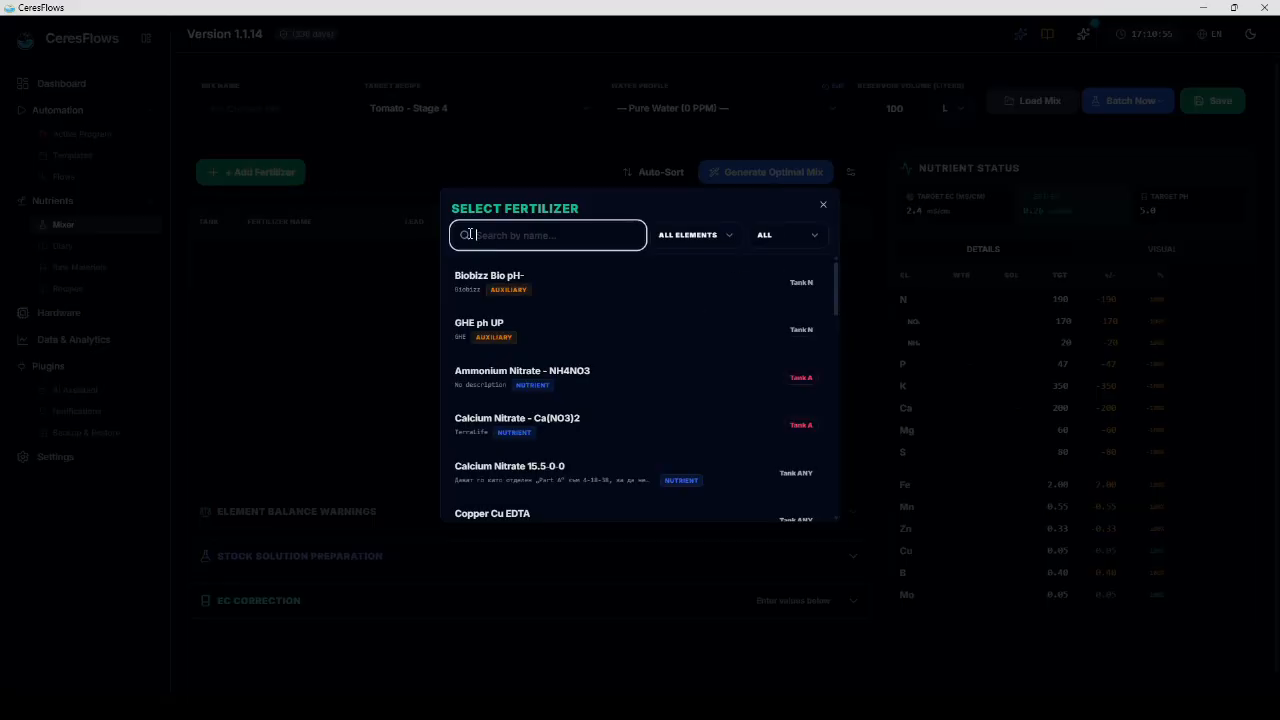
{"action": "left_click", "coordinate": [712, 236]}
{"action": "left_click", "coordinate": [694, 300]}
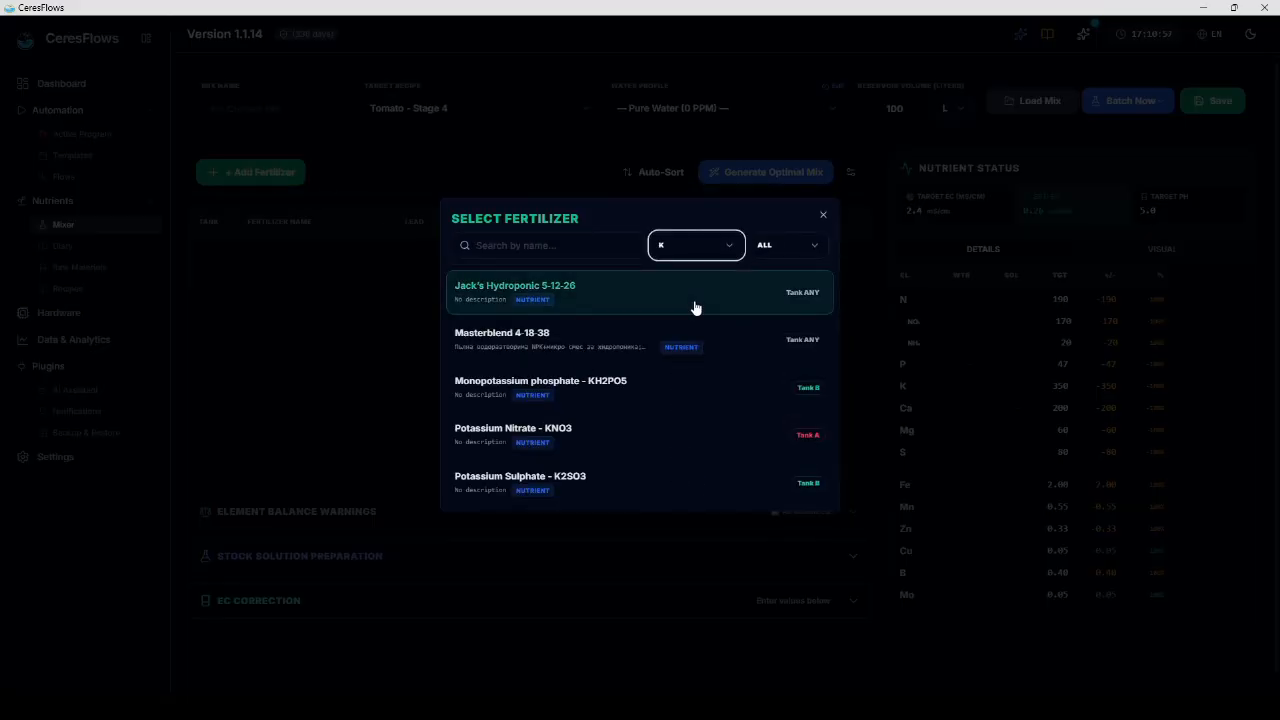
{"action": "left_click", "coordinate": [581, 386]}
{"action": "left_click", "coordinate": [510, 256]}
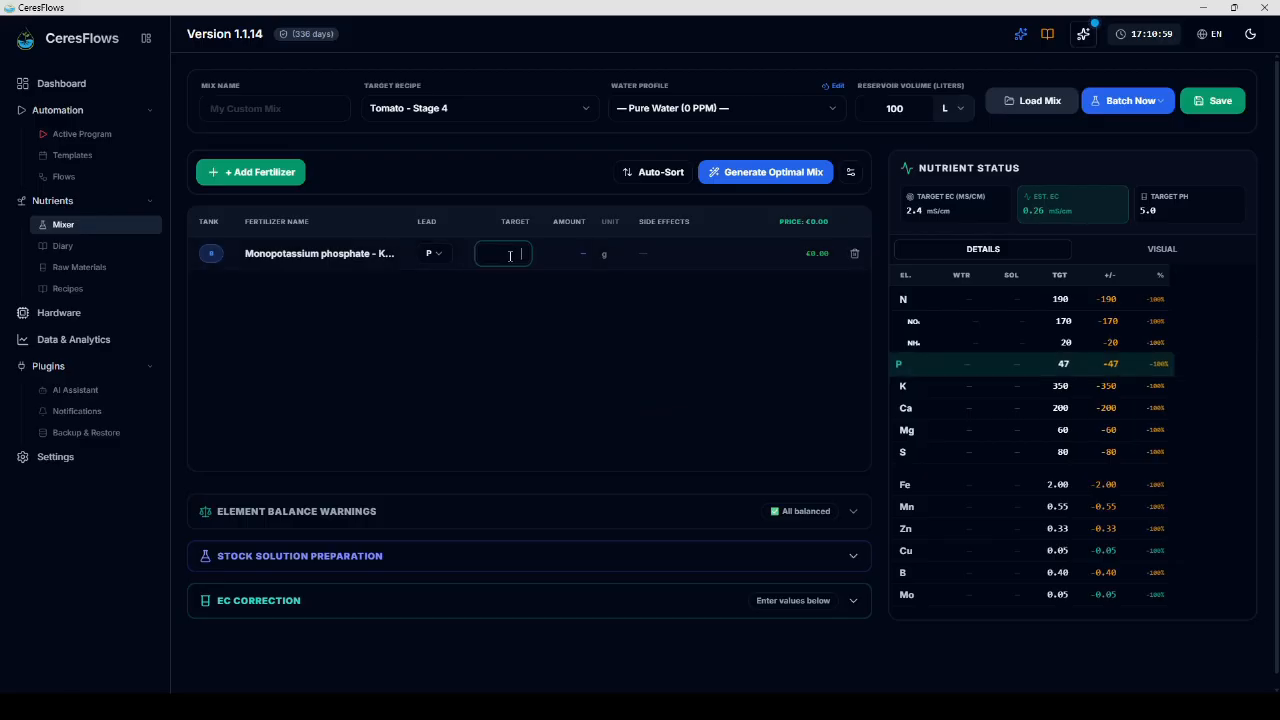
{"action": "type", "text": "47"}
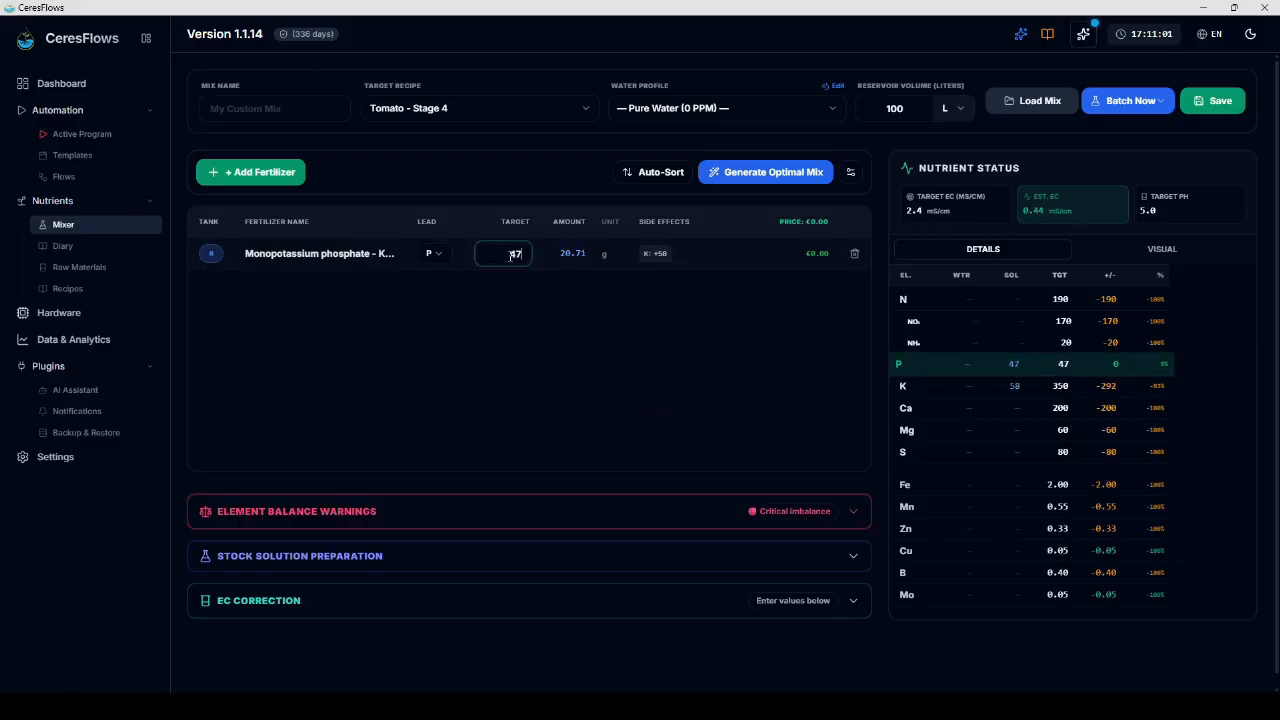
Step: Generate the optimal mix for Tomato - Stage 4, apply it to the mixer, and auto-sort the fertilizers
{"action": "left_click", "coordinate": [751, 175]}
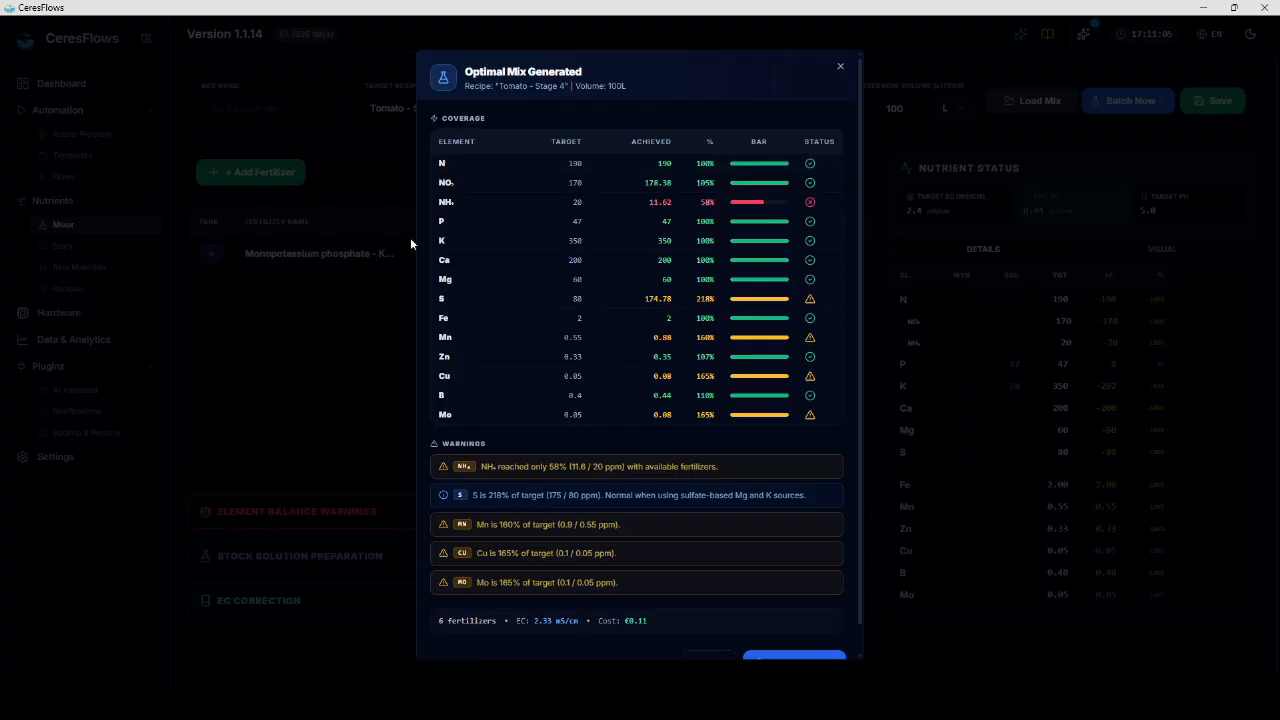
{"action": "scroll", "coordinate": [626, 258], "scroll_direction": "down", "scroll_amount": 1}
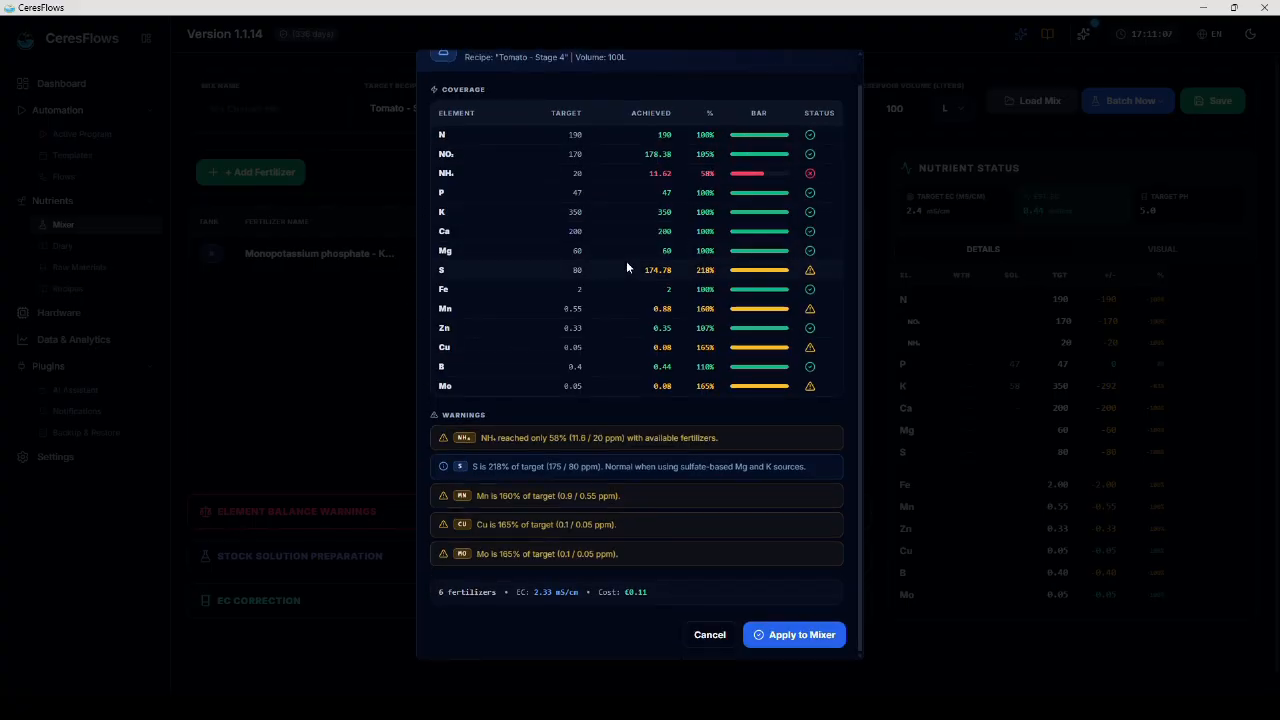
{"action": "left_click", "coordinate": [792, 638]}
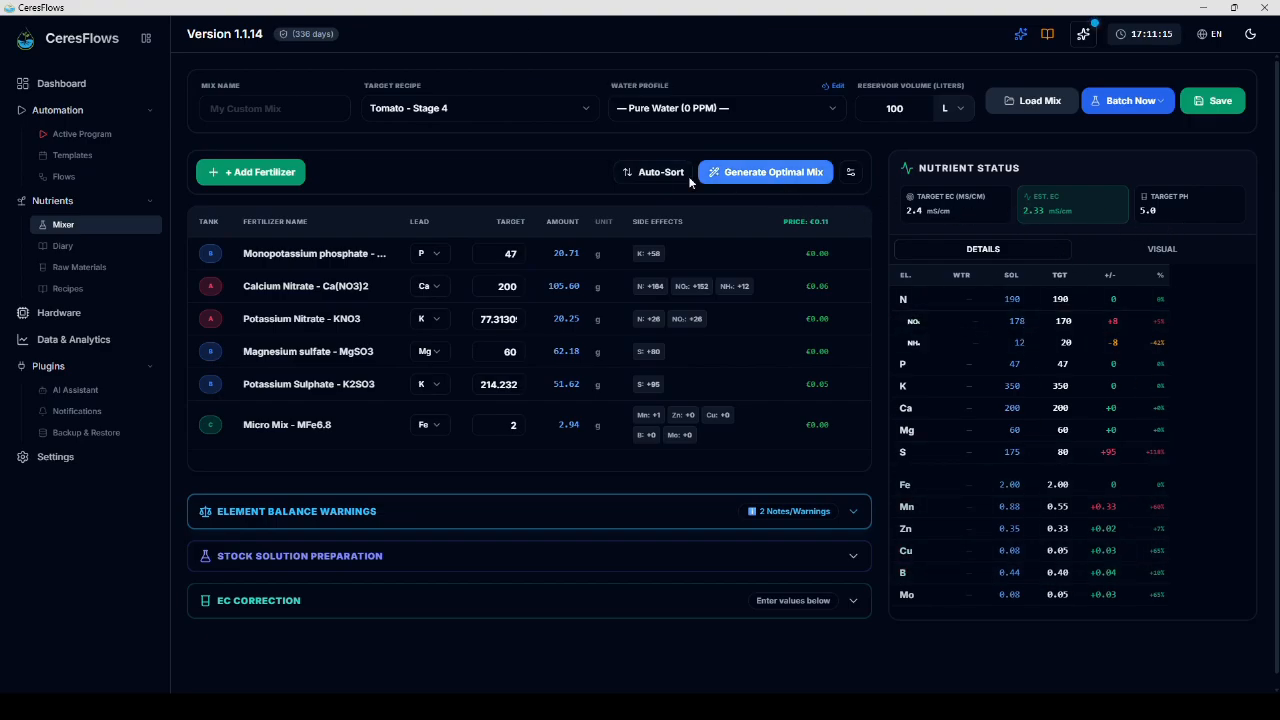
{"action": "left_click", "coordinate": [655, 172]}
Step: Review the element balance warnings for the mix, including the K:Ca:Mg, NH4, Fe:Mn and N:K ratios
{"action": "left_click", "coordinate": [492, 508]}
{"action": "scroll", "coordinate": [492, 504], "scroll_direction": "down", "scroll_amount": 3}
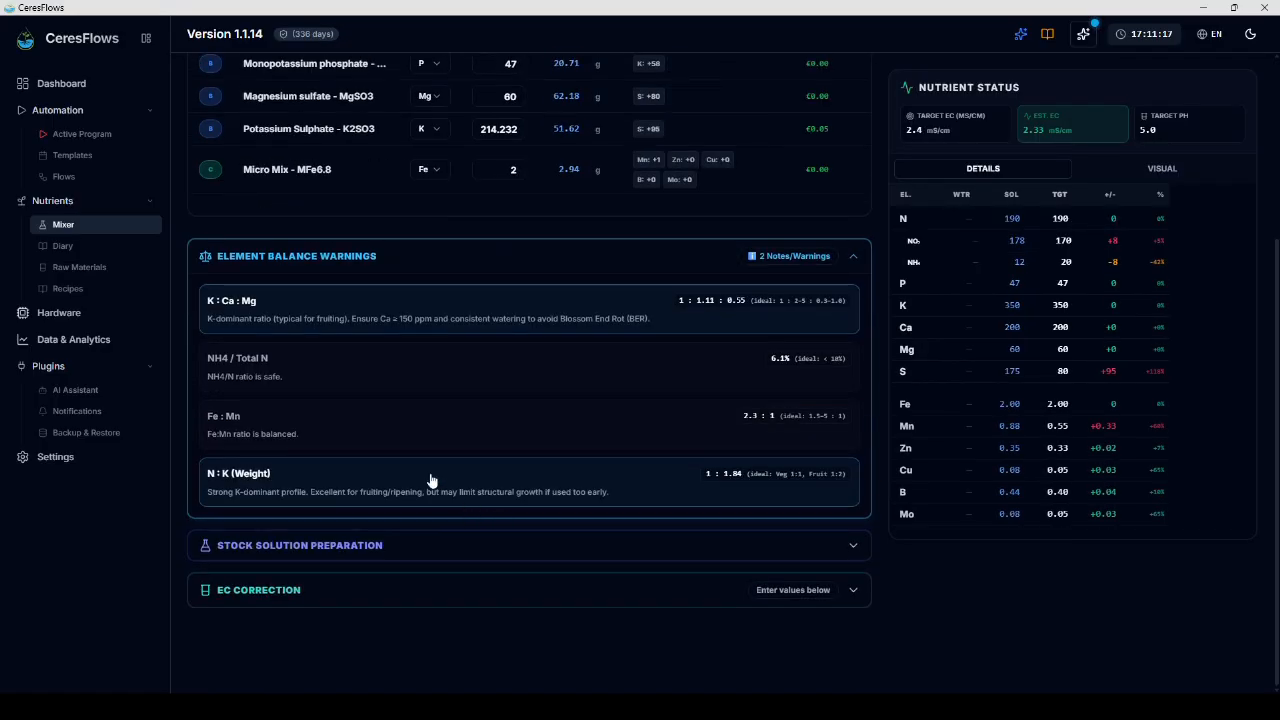
{"action": "left_click", "coordinate": [435, 266]}
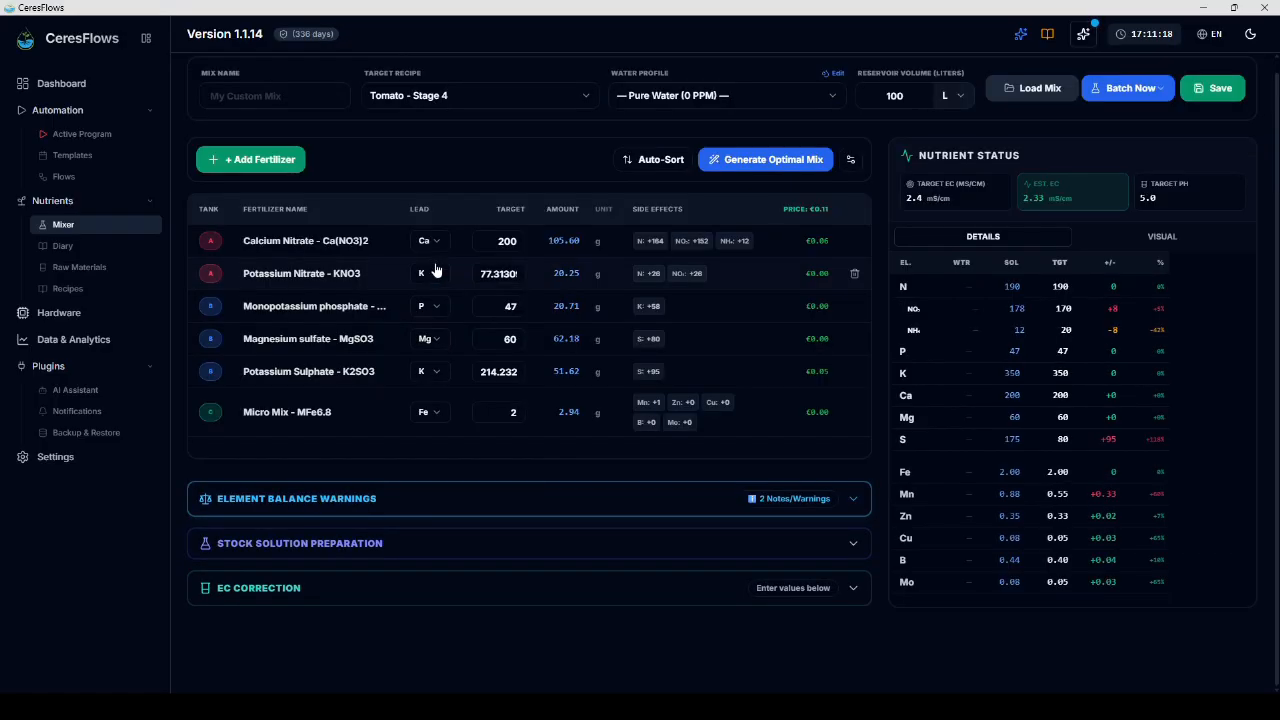
Step: Try a 1:50 stock ratio for Stock A, return it to 1:100, and look through Stock C's ratio options
{"action": "left_click", "coordinate": [405, 545]}
{"action": "left_click", "coordinate": [338, 456]}
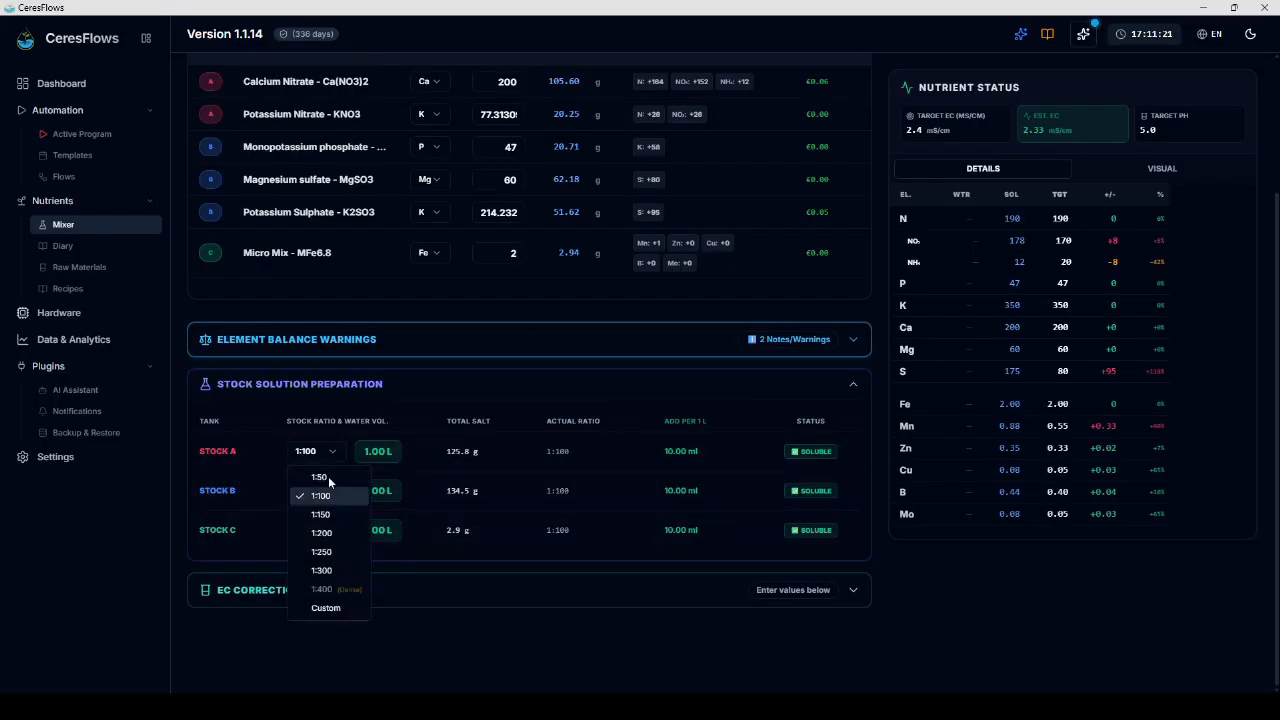
{"action": "left_click", "coordinate": [323, 486]}
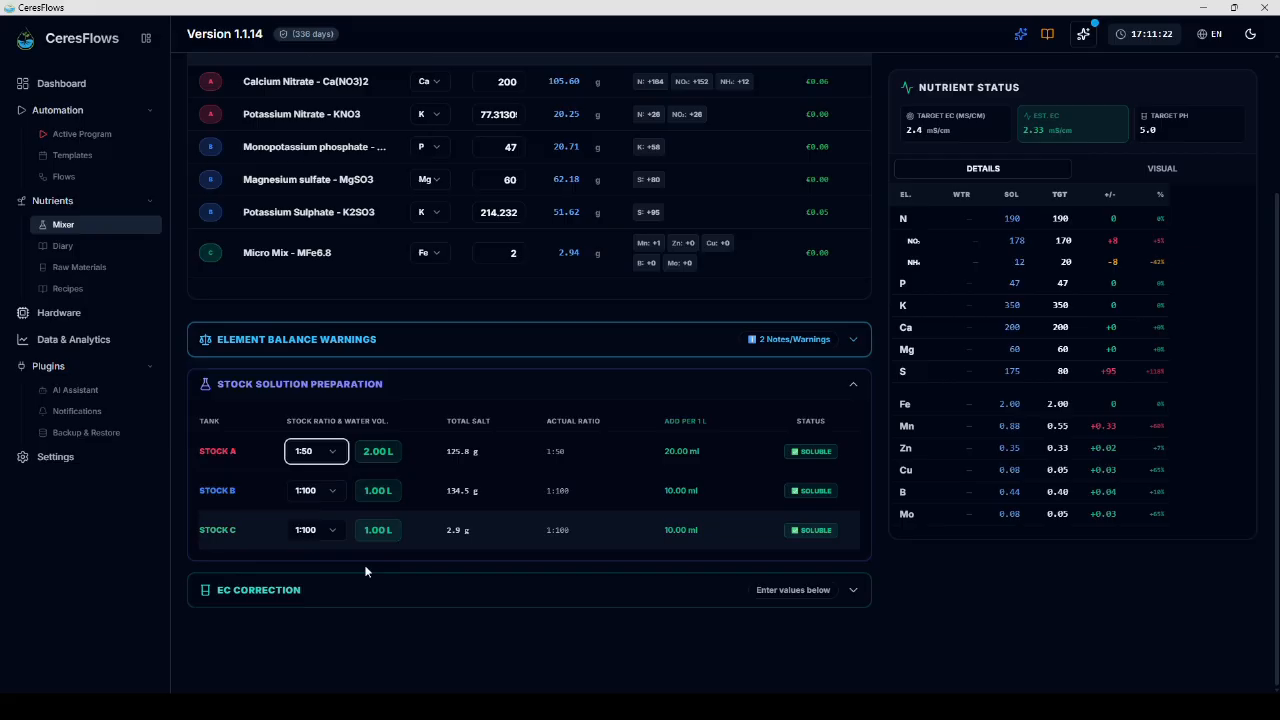
{"action": "left_click", "coordinate": [334, 454]}
{"action": "left_click", "coordinate": [332, 493]}
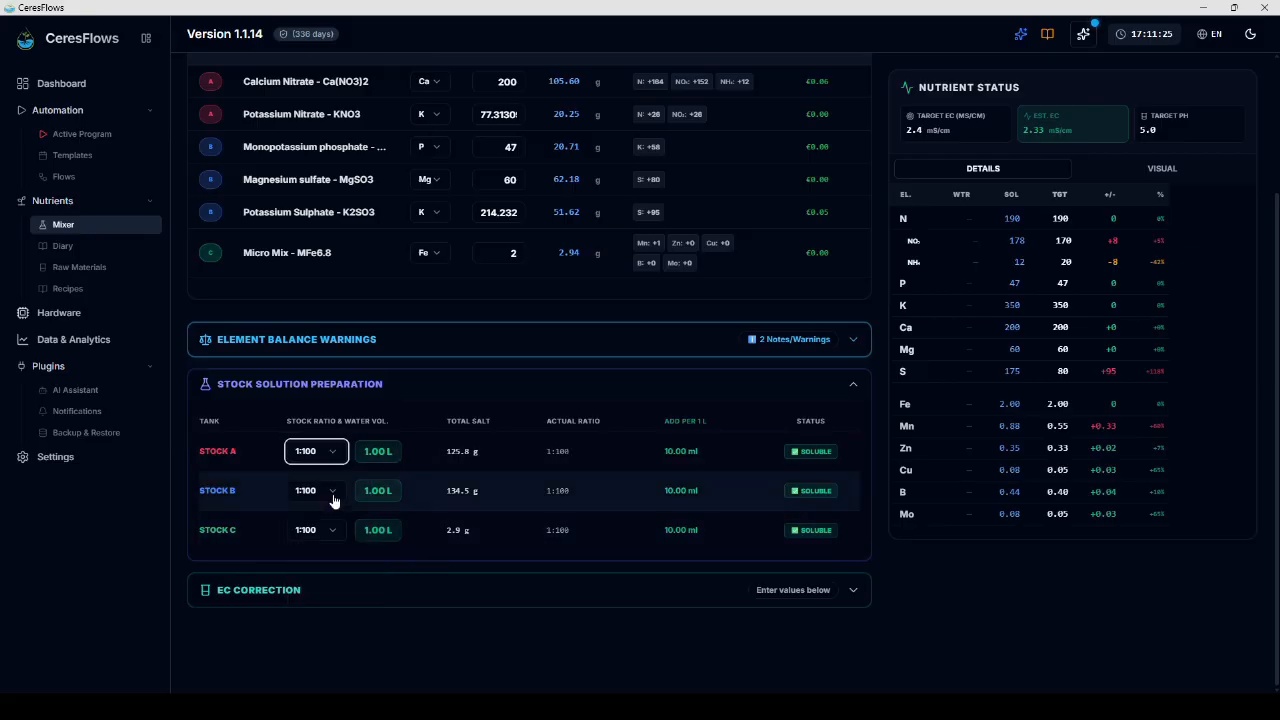
{"action": "left_click", "coordinate": [333, 532]}
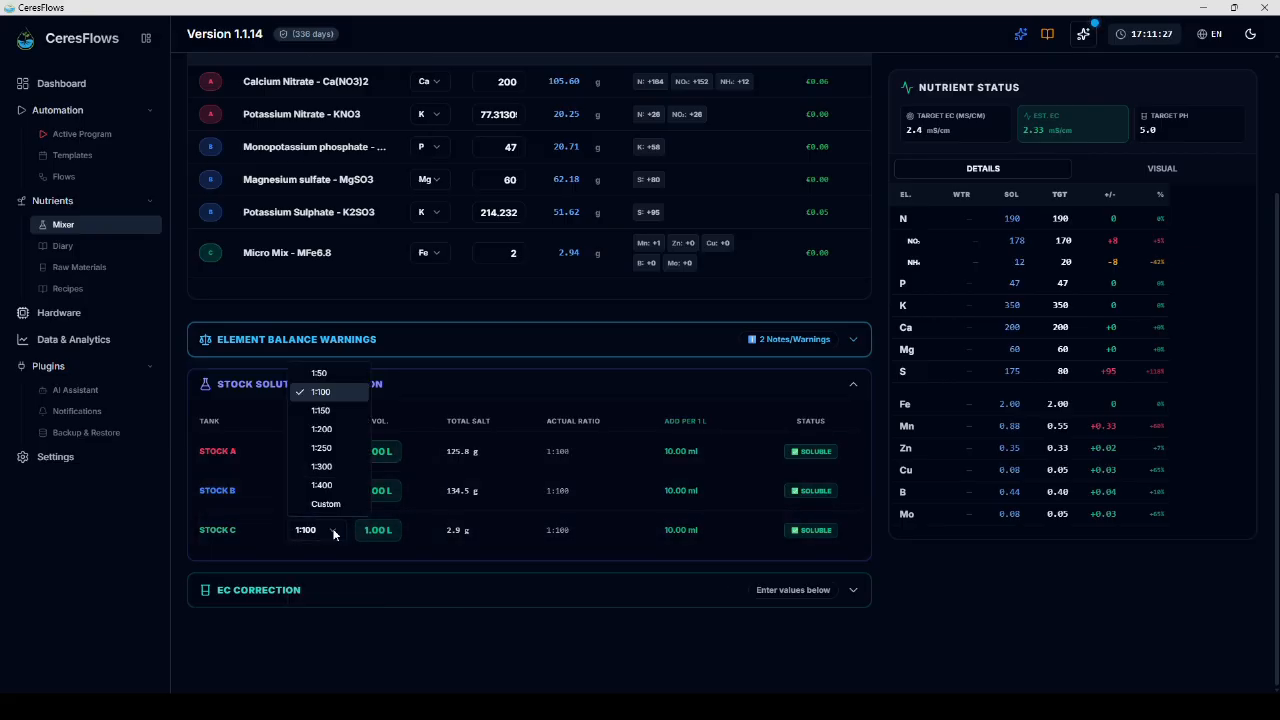
{"action": "left_click", "coordinate": [333, 532]}
Step: Calculate the EC raise from 2 to 3 mS/cm for a 100 L reservoir, then switch the correction to Lower EC
{"action": "left_click", "coordinate": [474, 596]}
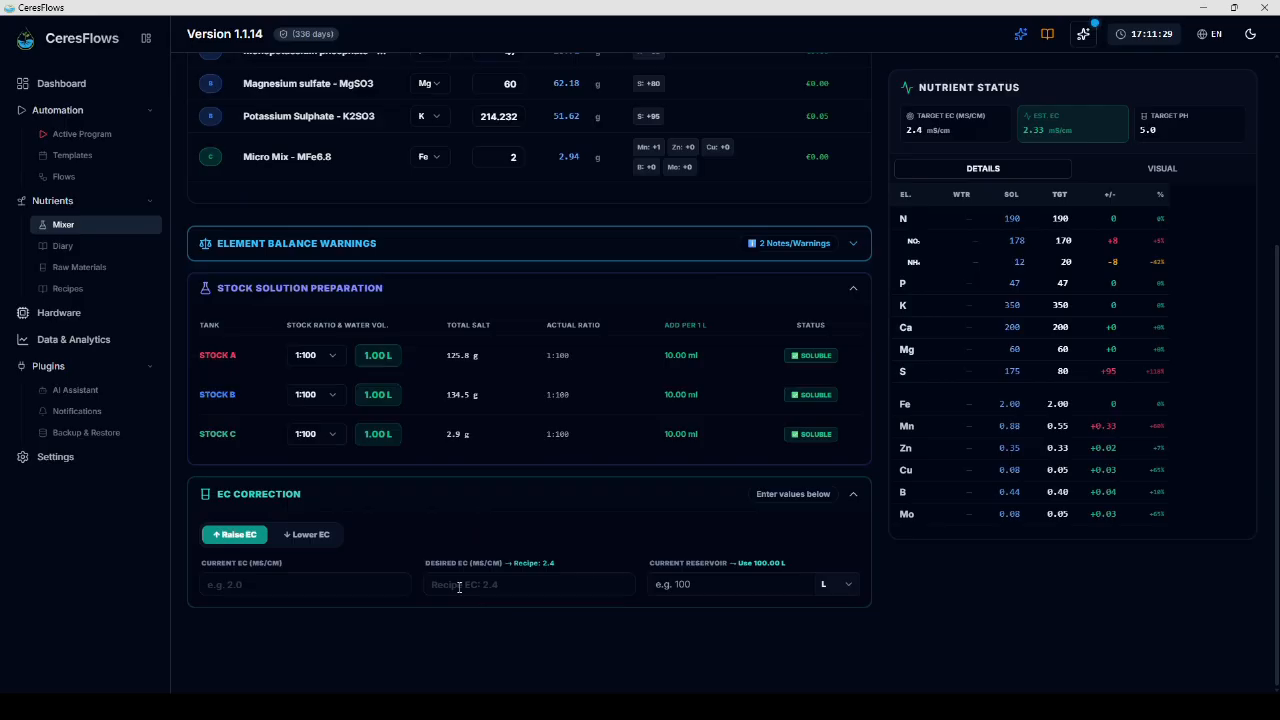
{"action": "left_click", "coordinate": [273, 582]}
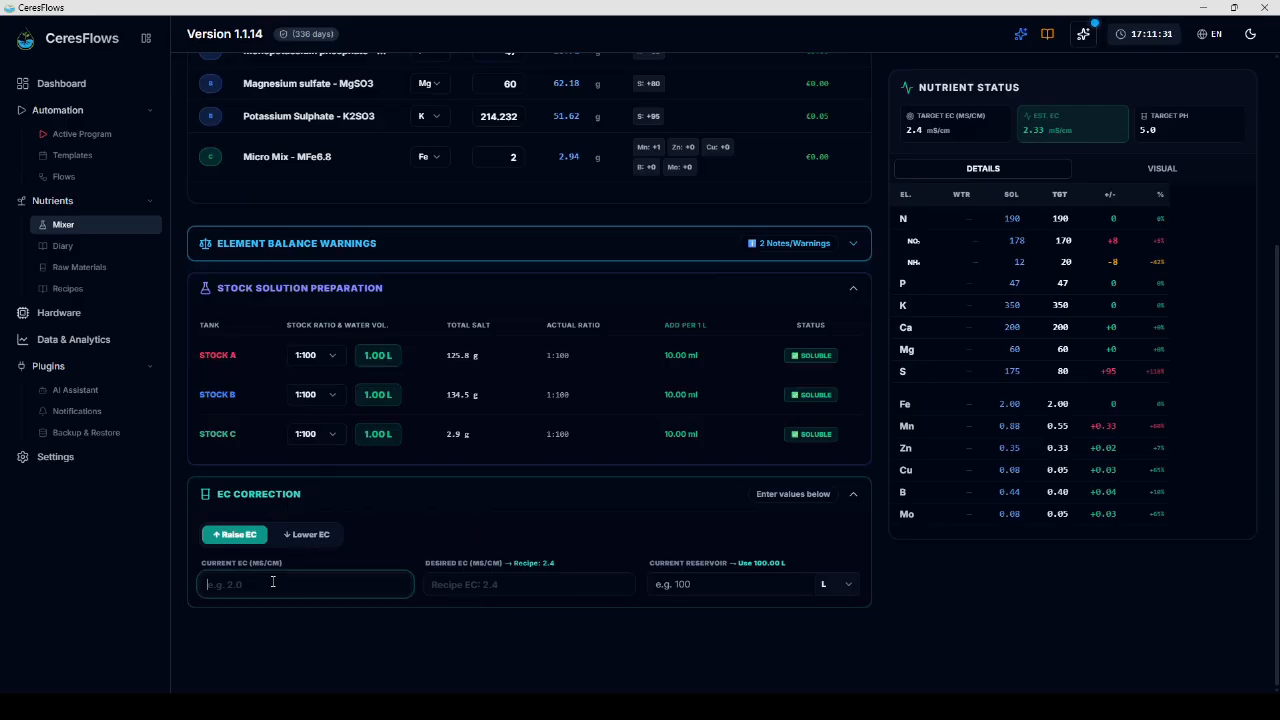
{"action": "type", "text": "2"}
{"action": "left_click", "coordinate": [503, 586]}
{"action": "type", "text": "3"}
{"action": "left_click", "coordinate": [711, 584]}
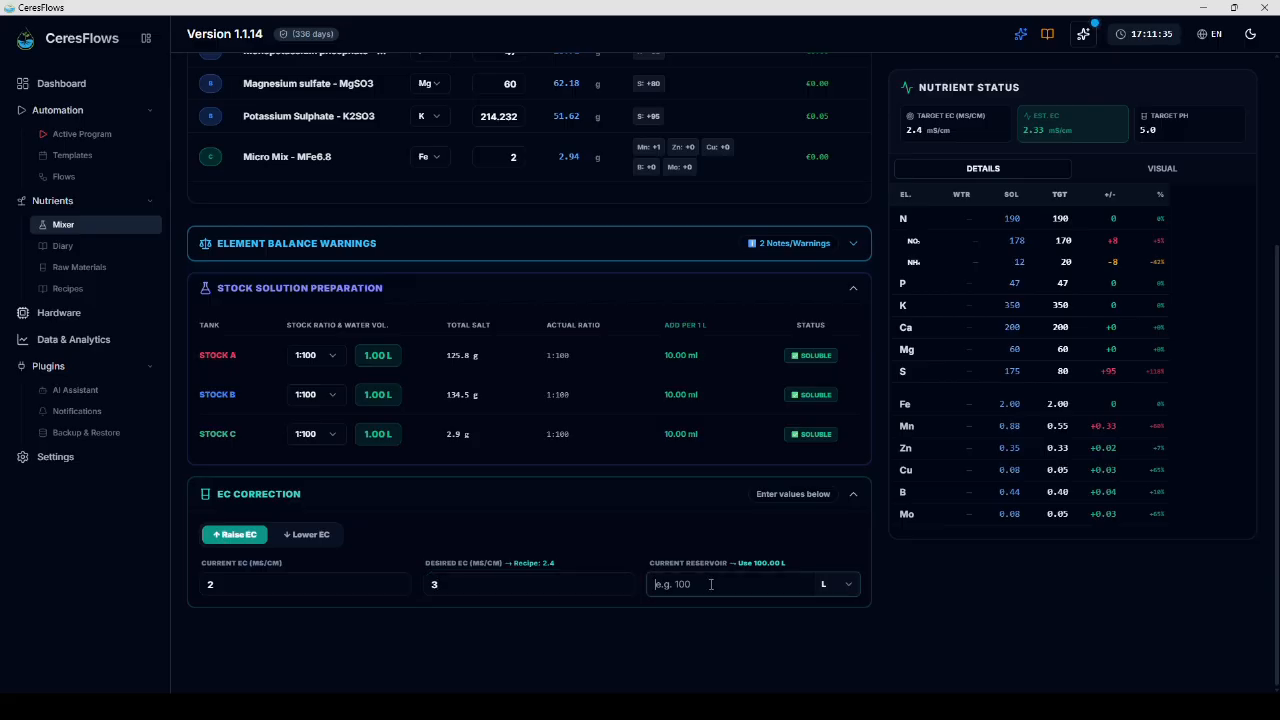
{"action": "type", "text": "01"}
{"action": "type", "text": "00"}
{"action": "scroll", "coordinate": [701, 591], "scroll_direction": "down", "scroll_amount": 2}
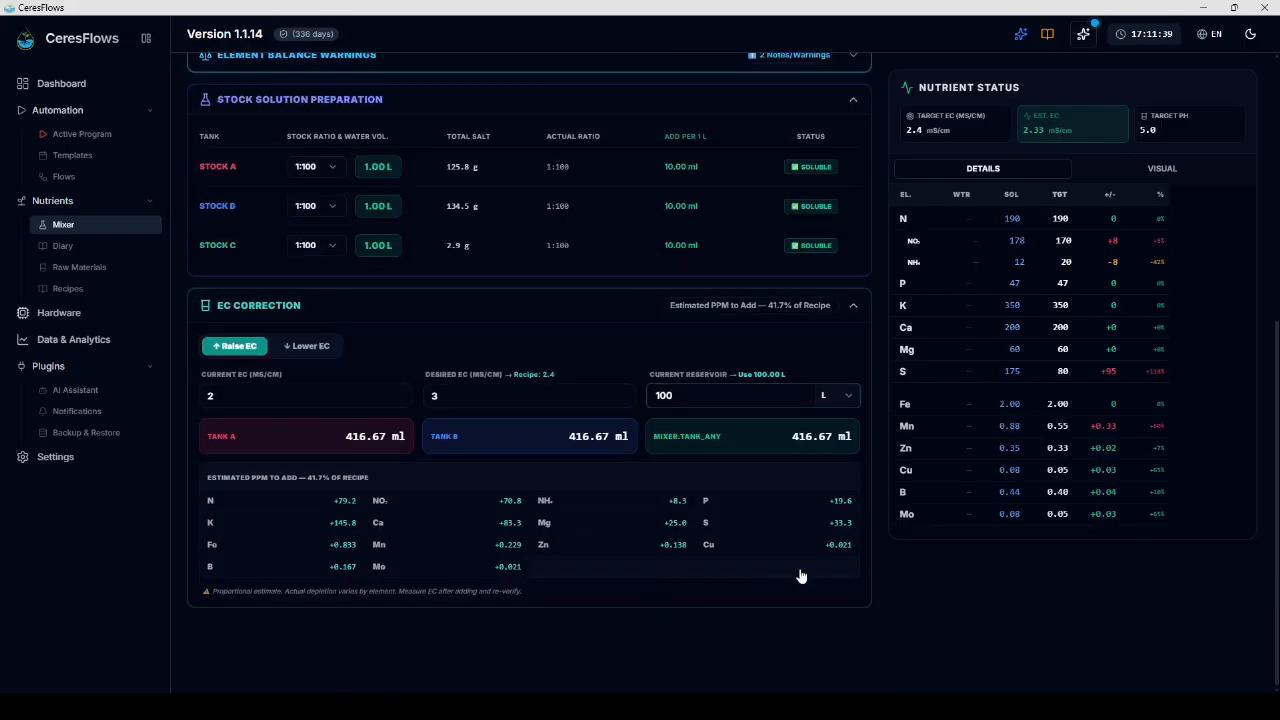
{"action": "scroll", "coordinate": [386, 526], "scroll_direction": "up", "scroll_amount": 1}
{"action": "left_click", "coordinate": [316, 488]}
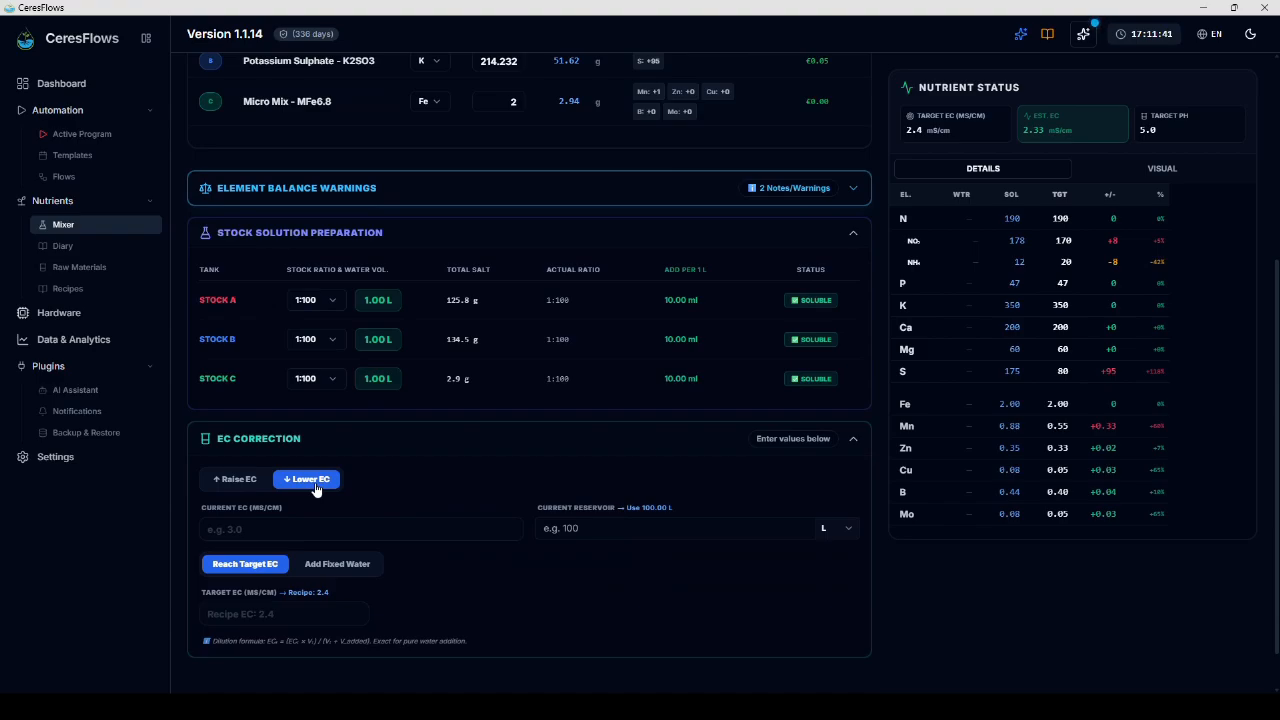
Step: Prepare a Tomato - Stage 4 batch with a target preparation volume of 2 m3 and finish the batch
{"action": "scroll", "coordinate": [436, 490], "scroll_direction": "up", "scroll_amount": 3}
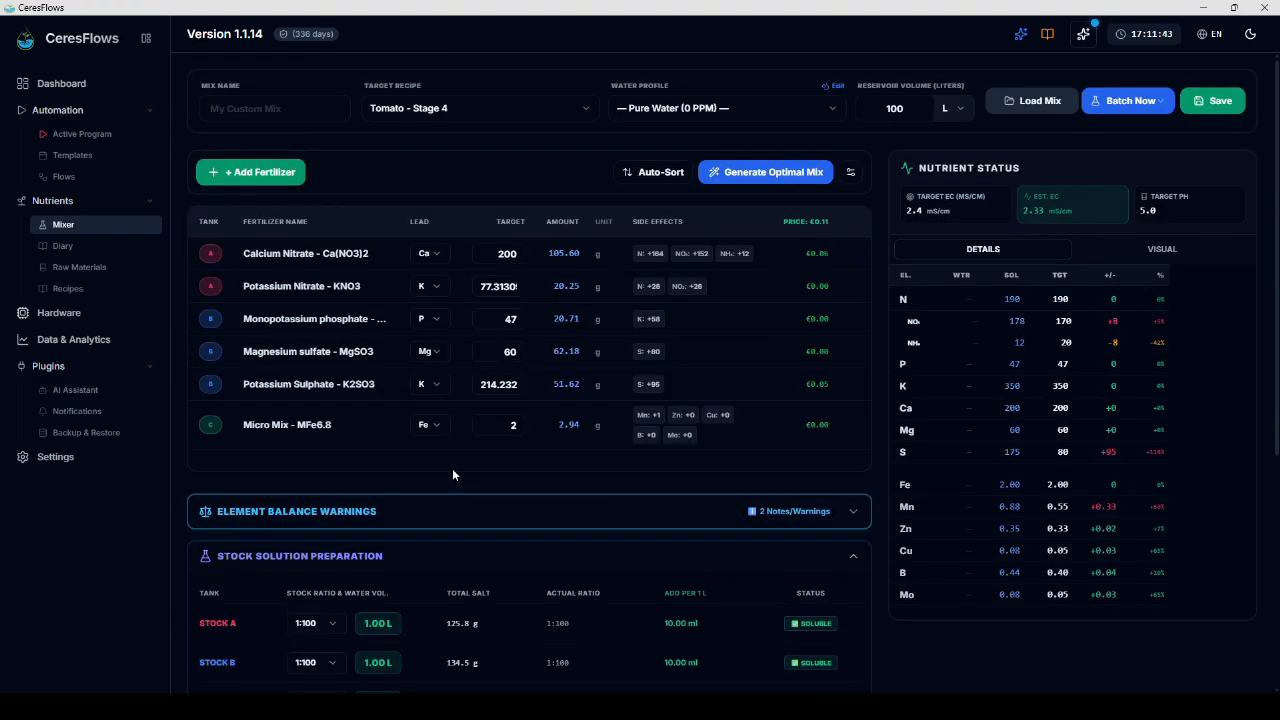
{"action": "left_click", "coordinate": [1136, 104]}
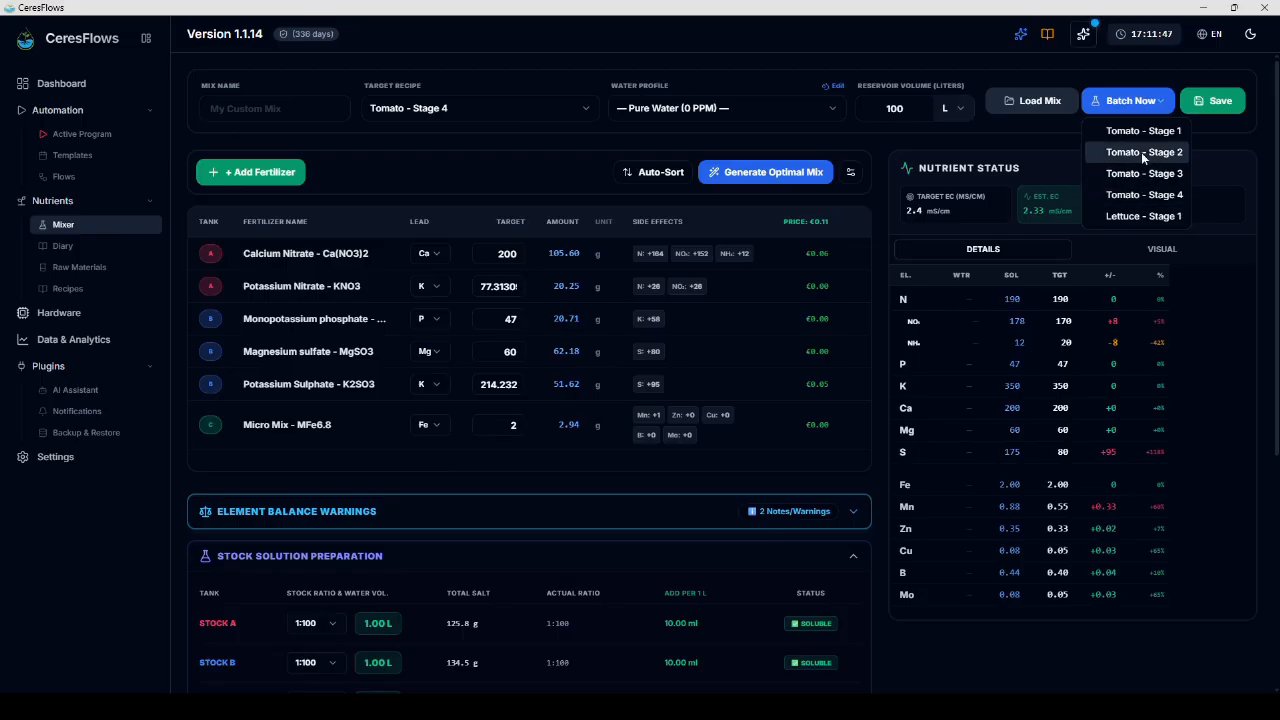
{"action": "left_click", "coordinate": [1138, 194]}
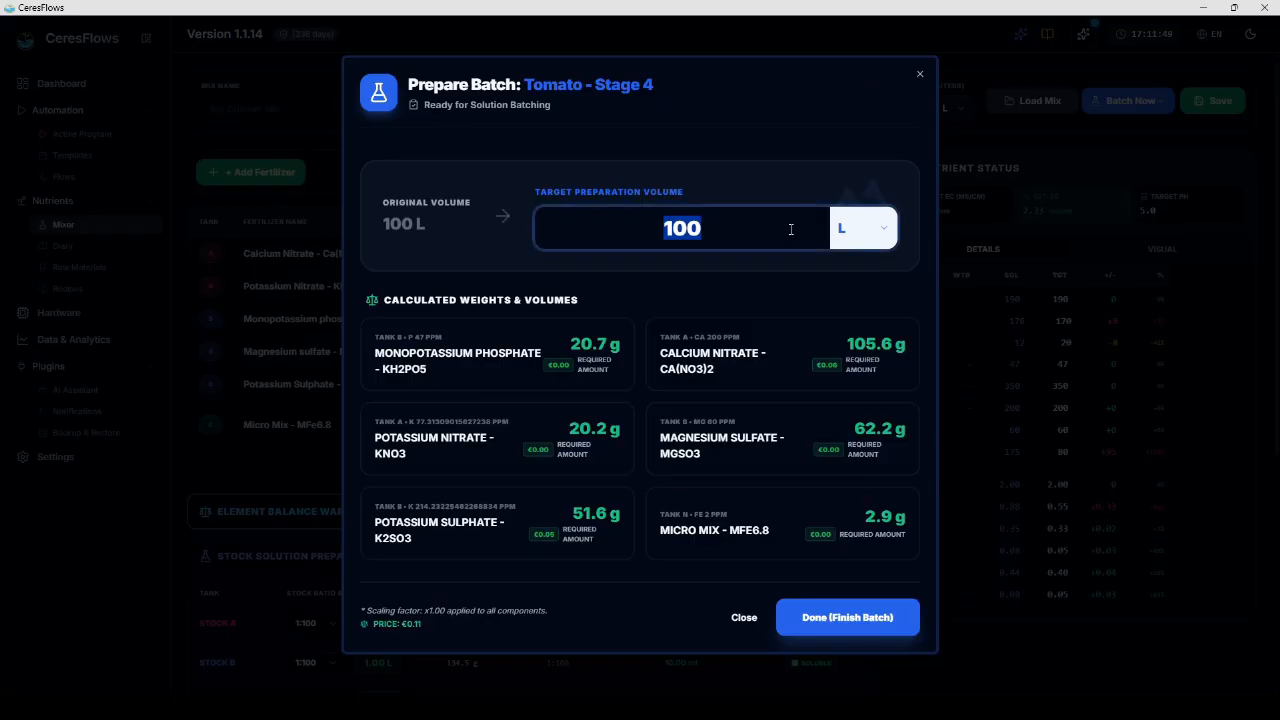
{"action": "type", "text": "1000"}
{"action": "left_click", "coordinate": [853, 229]}
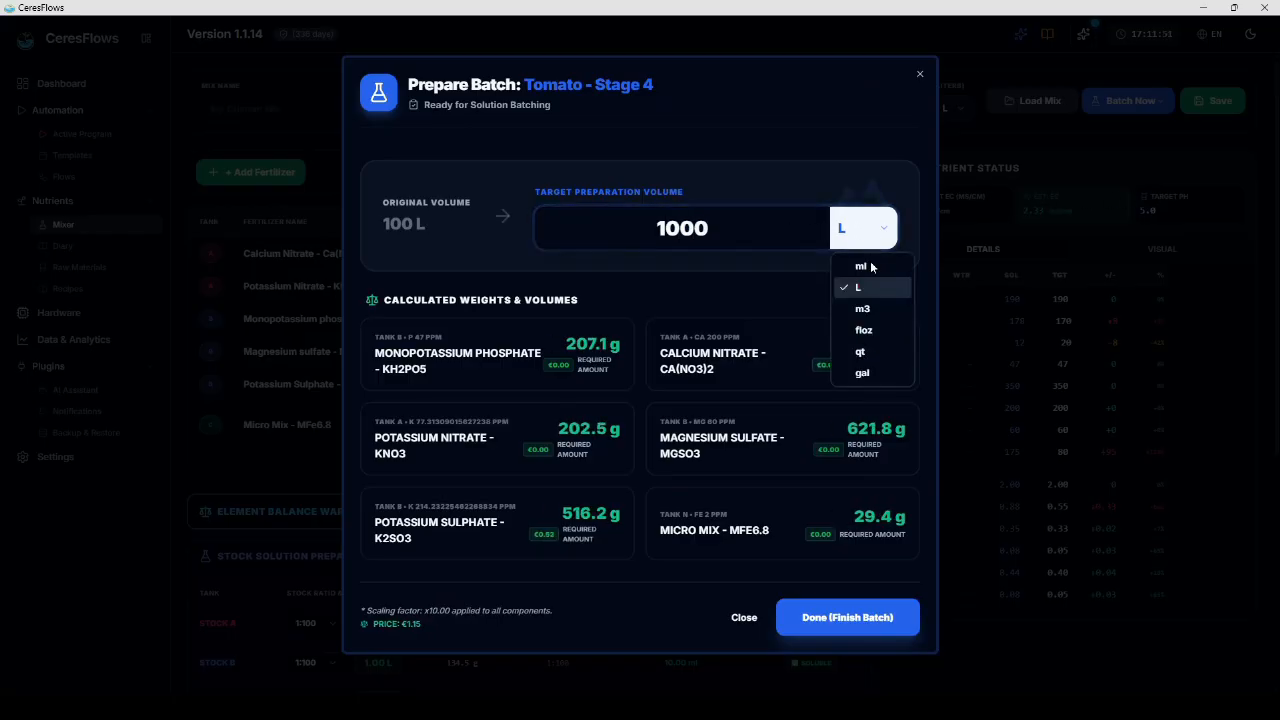
{"action": "left_click", "coordinate": [862, 308]}
{"action": "double_click", "coordinate": [685, 229]}
{"action": "type", "text": "2"}
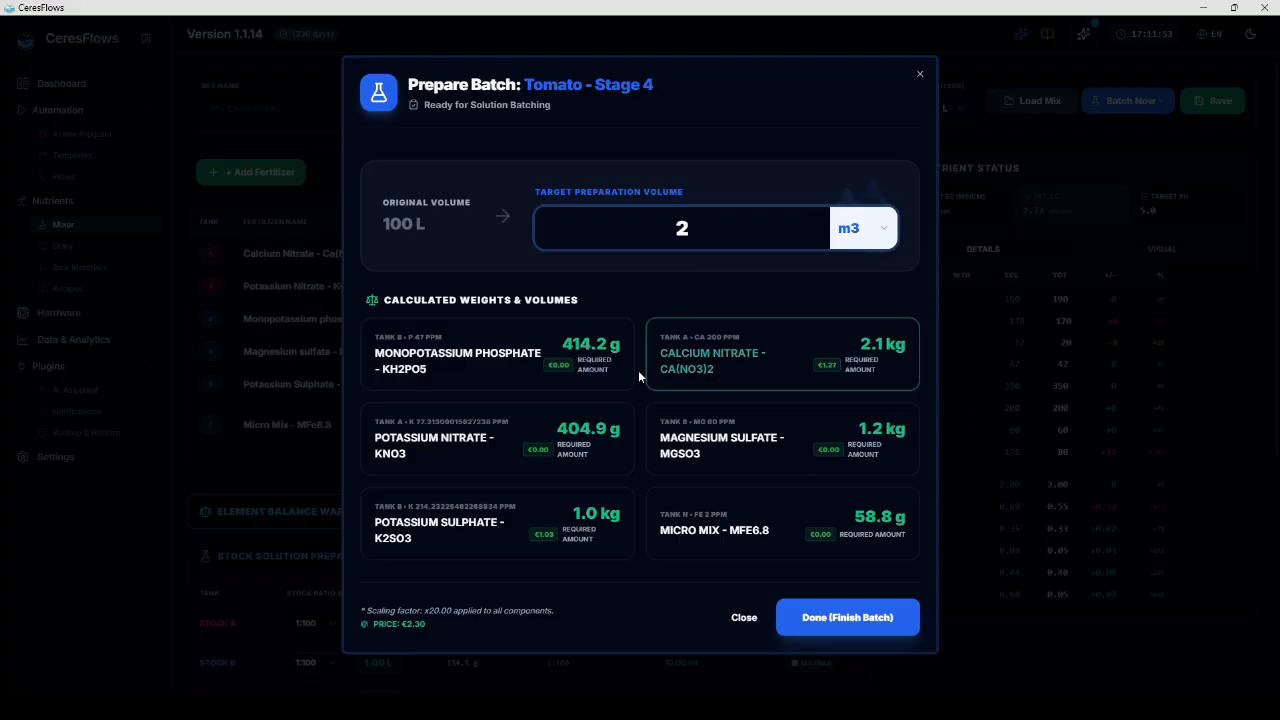
{"action": "left_click", "coordinate": [873, 622]}
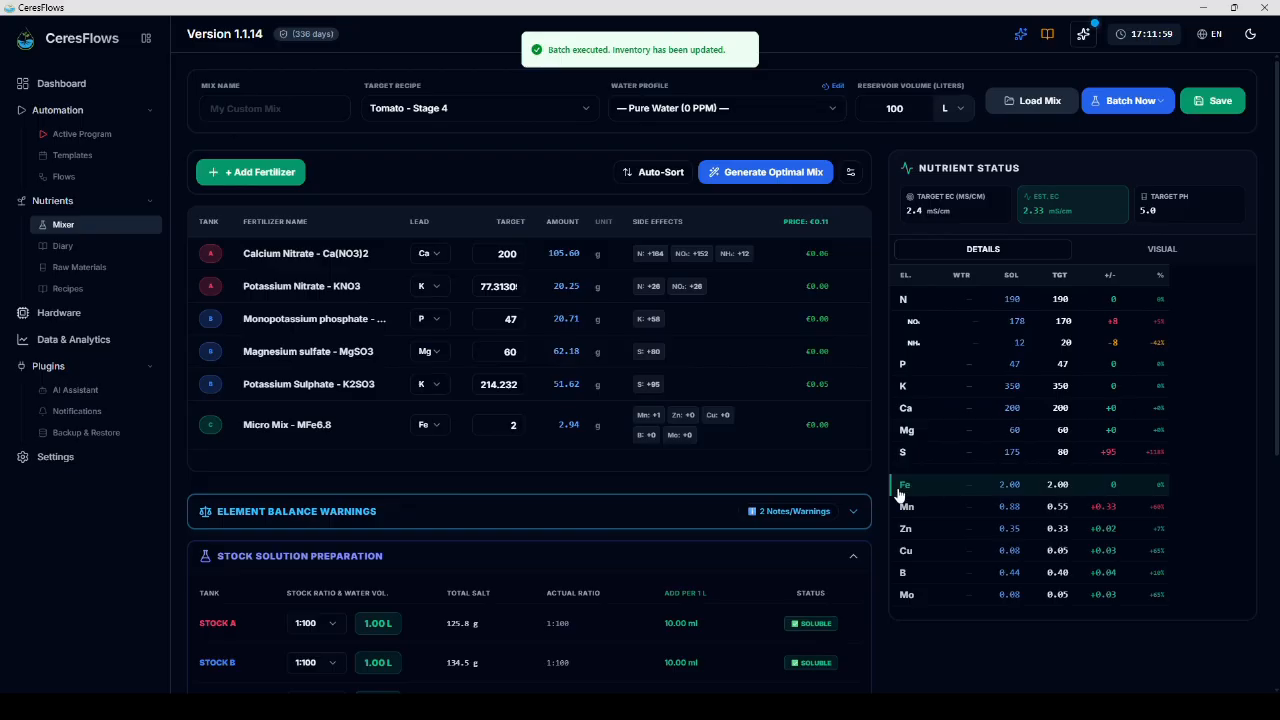
Step: Collapse the Stock Solution Preparation and EC Correction sections of the mixer
{"action": "scroll", "coordinate": [773, 512], "scroll_direction": "down", "scroll_amount": 2}
{"action": "left_click", "coordinate": [634, 358]}
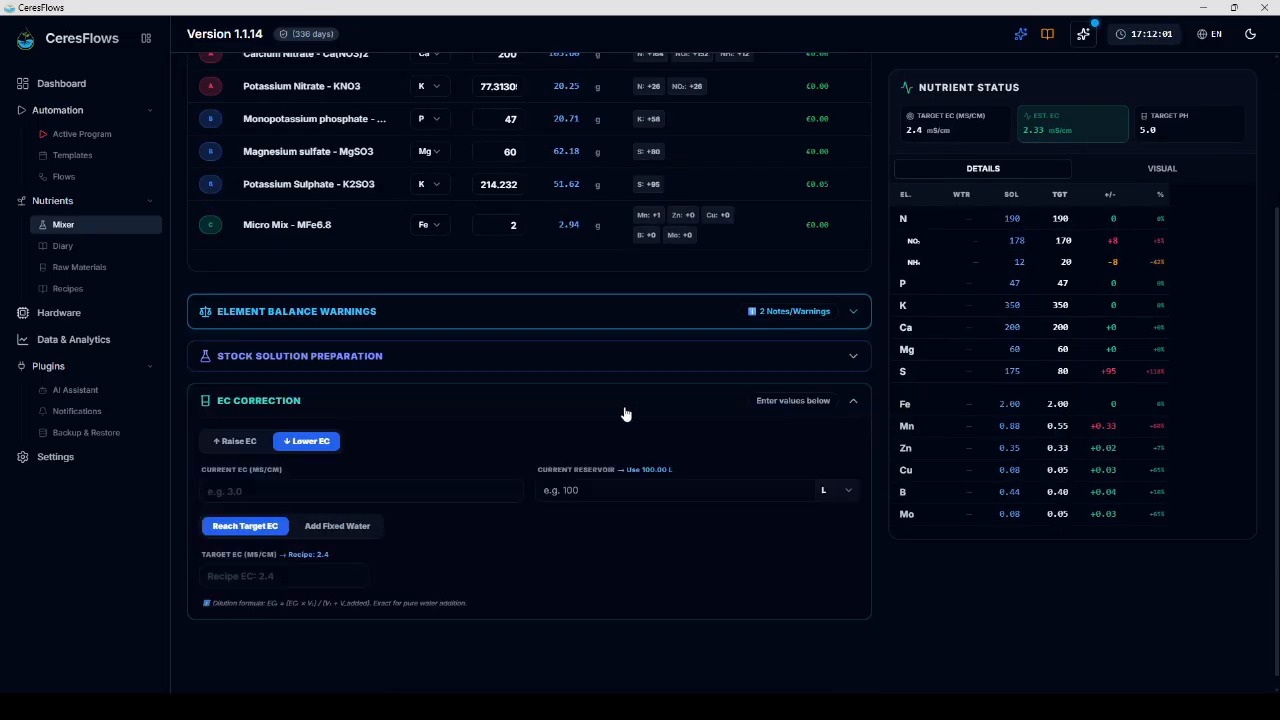
{"action": "left_click", "coordinate": [624, 413]}
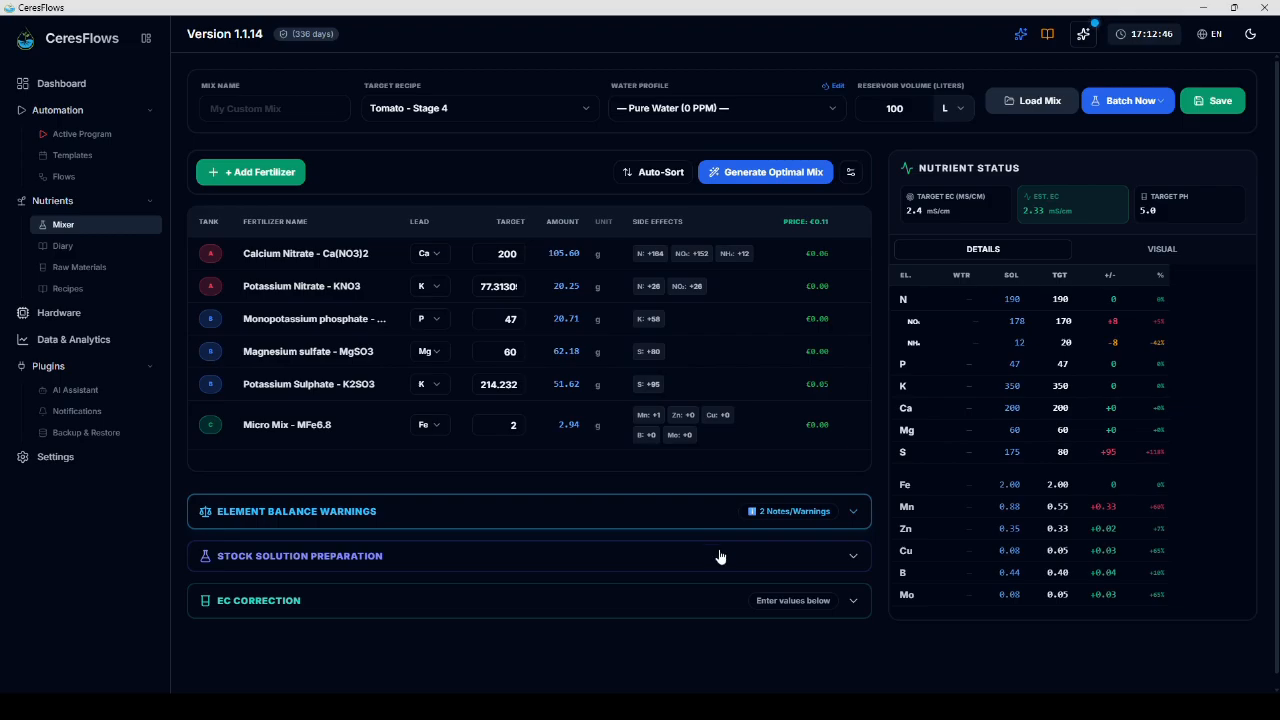
Step: Open the Nutrition Diary and look at the form for a new object, cancelling it without saving
{"action": "left_click", "coordinate": [60, 247]}
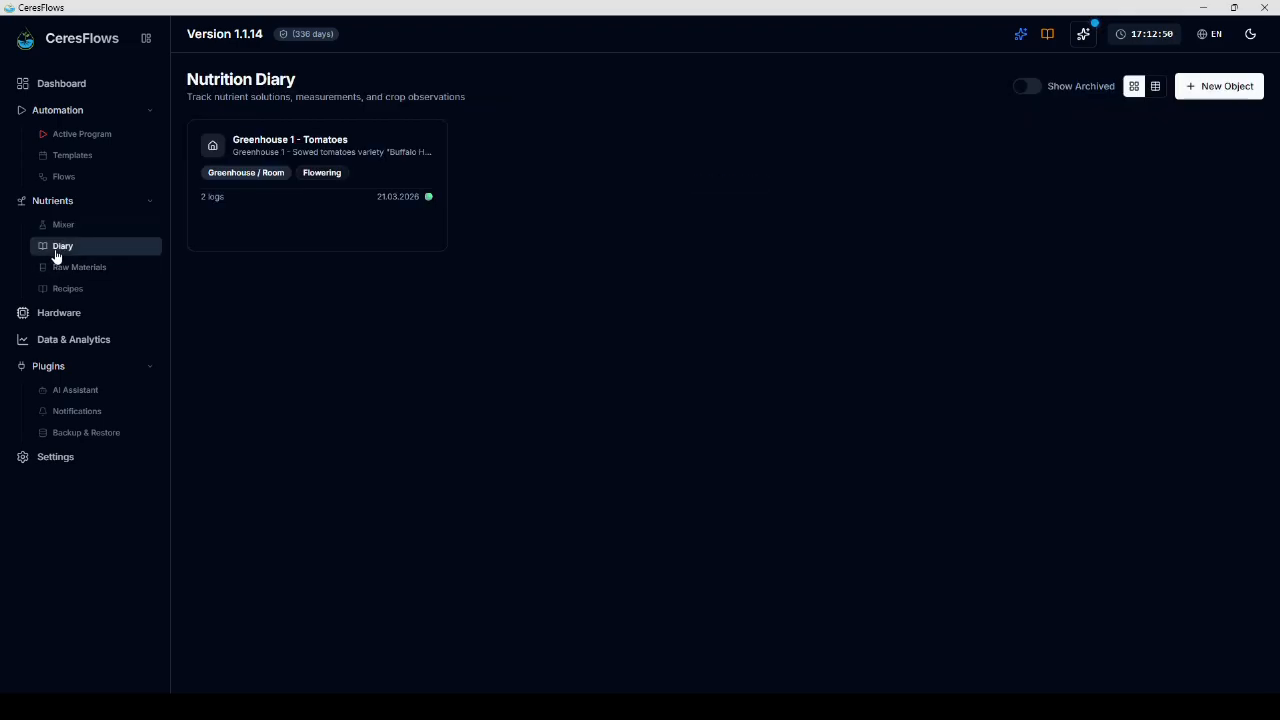
{"action": "mouse_move", "coordinate": [374, 157]}
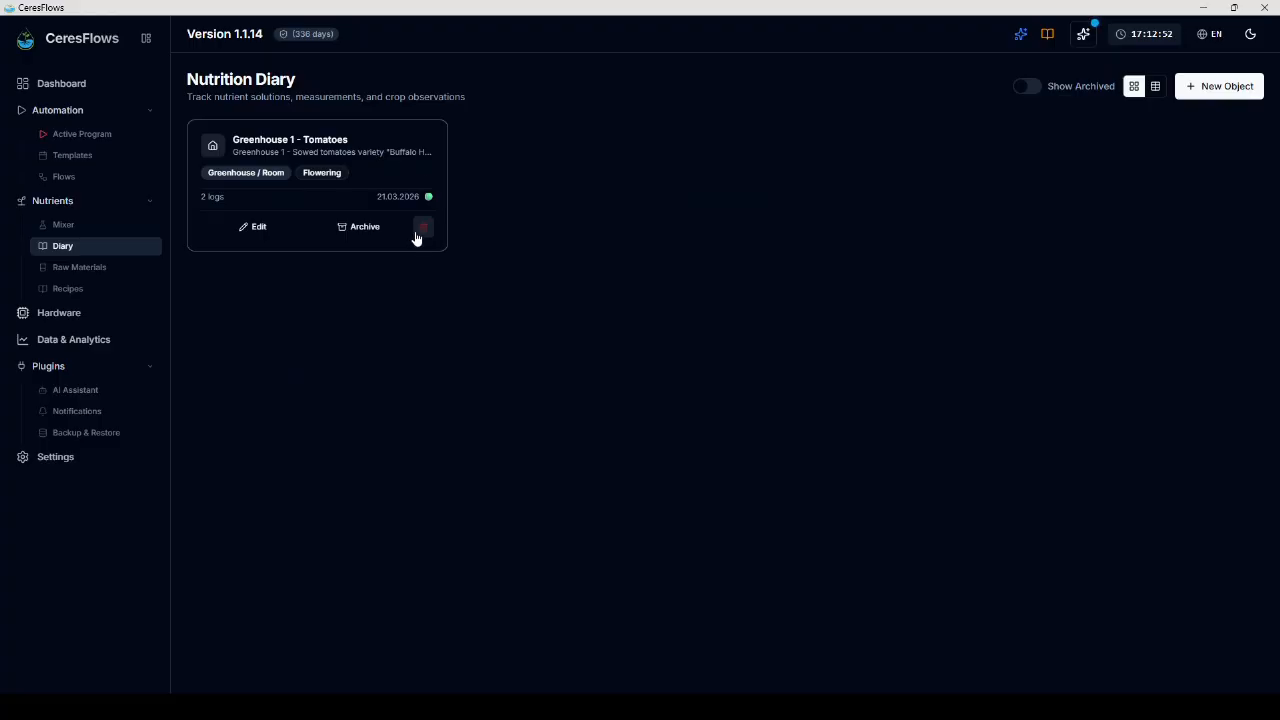
{"action": "left_click", "coordinate": [1217, 87]}
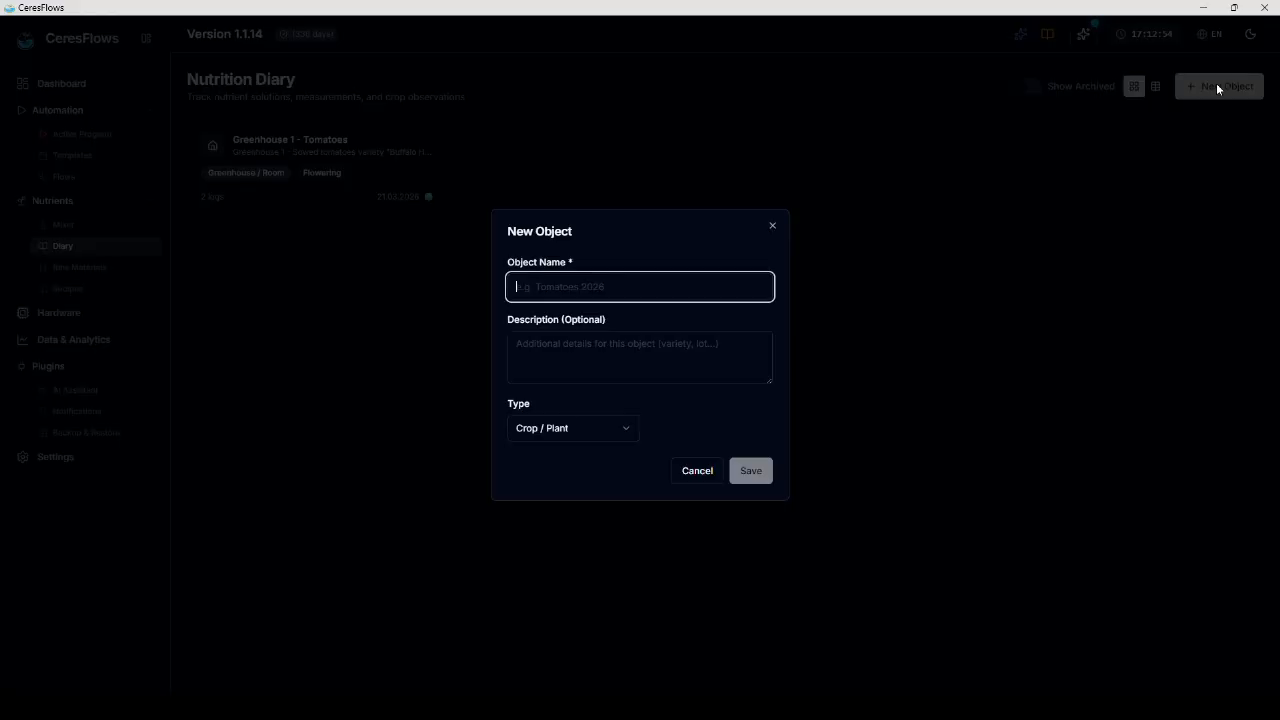
{"action": "left_click", "coordinate": [697, 471]}
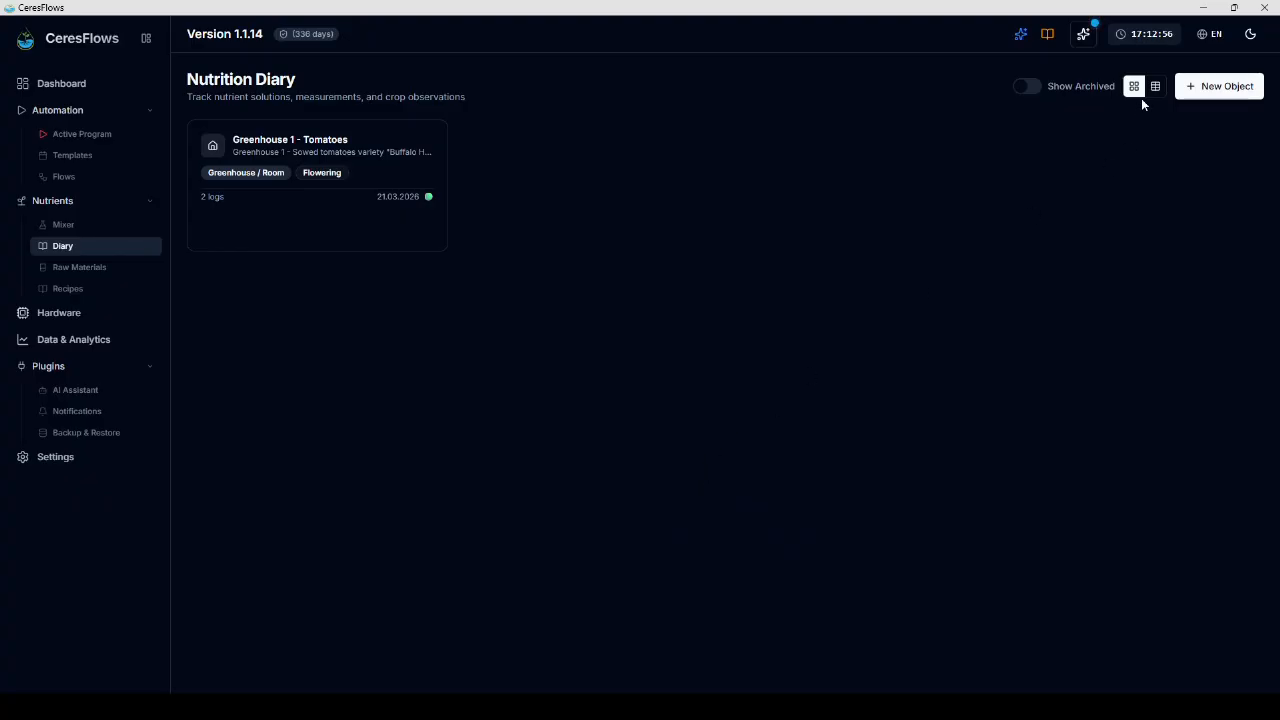
Step: Show the diary objects as a table and inspect both log entries of Greenhouse 1 - Tomatoes, leaving them collapsed
{"action": "left_click", "coordinate": [1155, 87]}
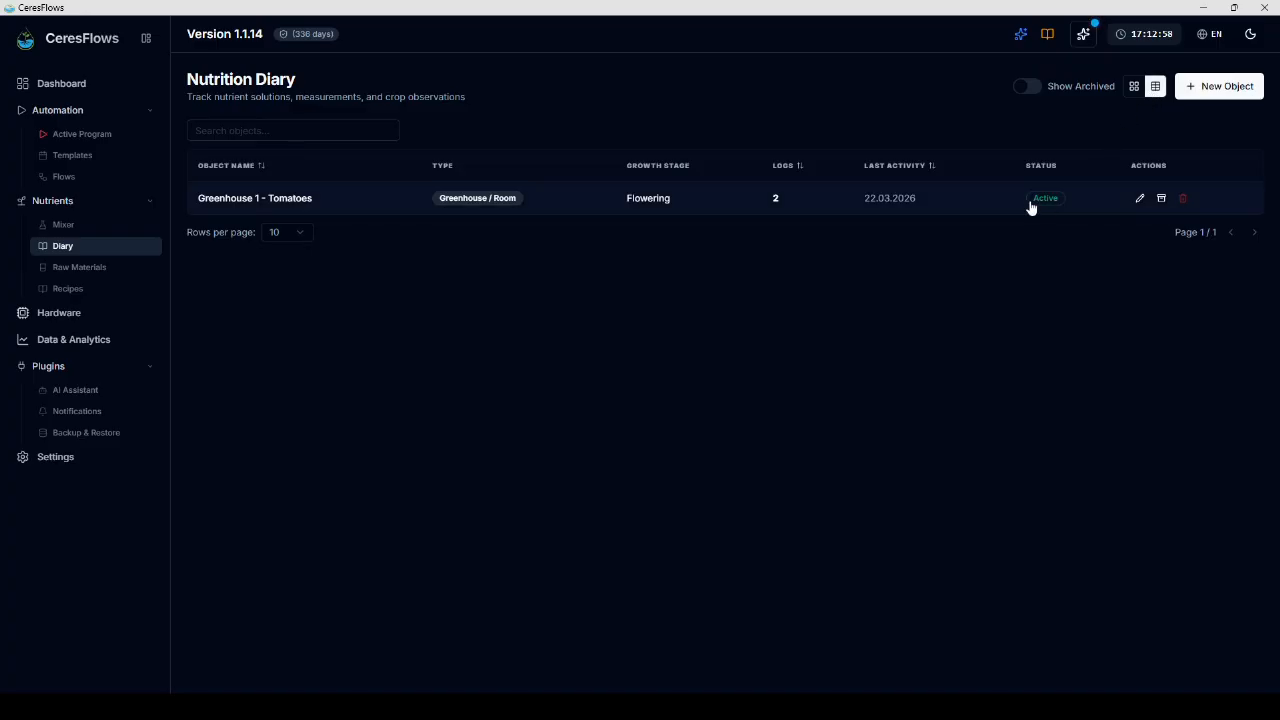
{"action": "left_click", "coordinate": [333, 210]}
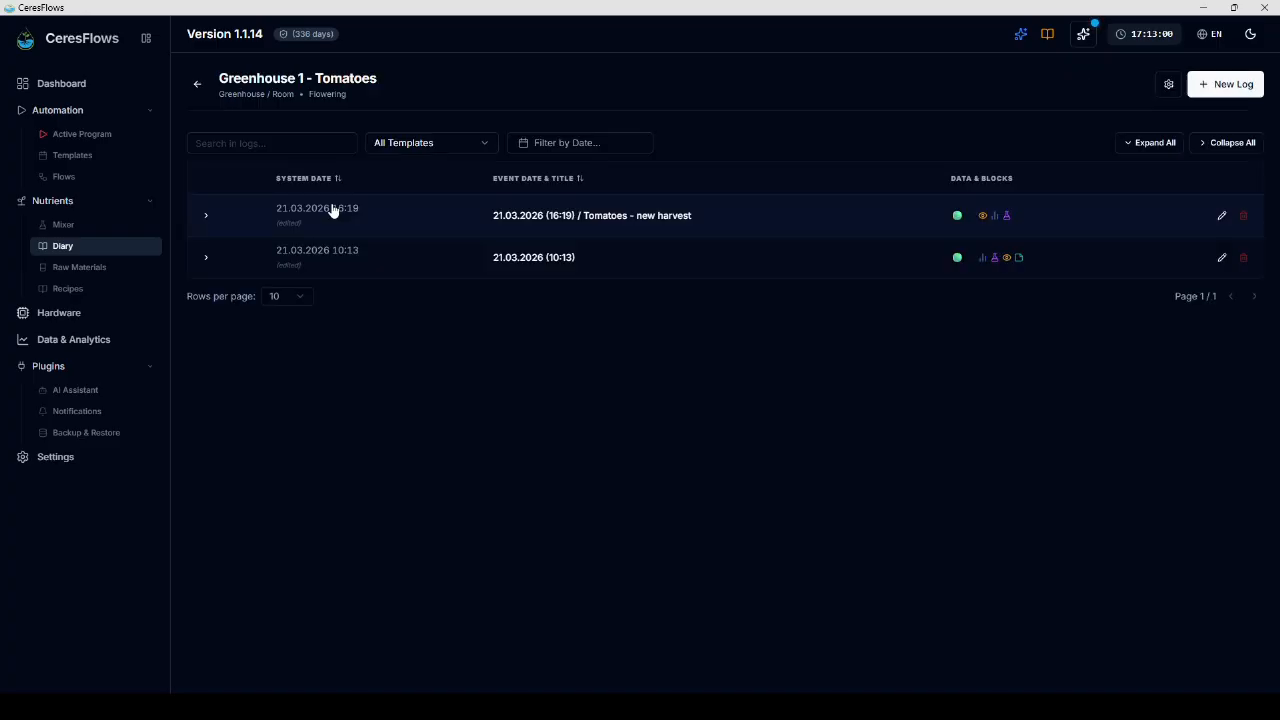
{"action": "left_click", "coordinate": [205, 219]}
{"action": "scroll", "coordinate": [230, 283], "scroll_direction": "down", "scroll_amount": 2}
{"action": "scroll", "coordinate": [230, 283], "scroll_direction": "up", "scroll_amount": 2}
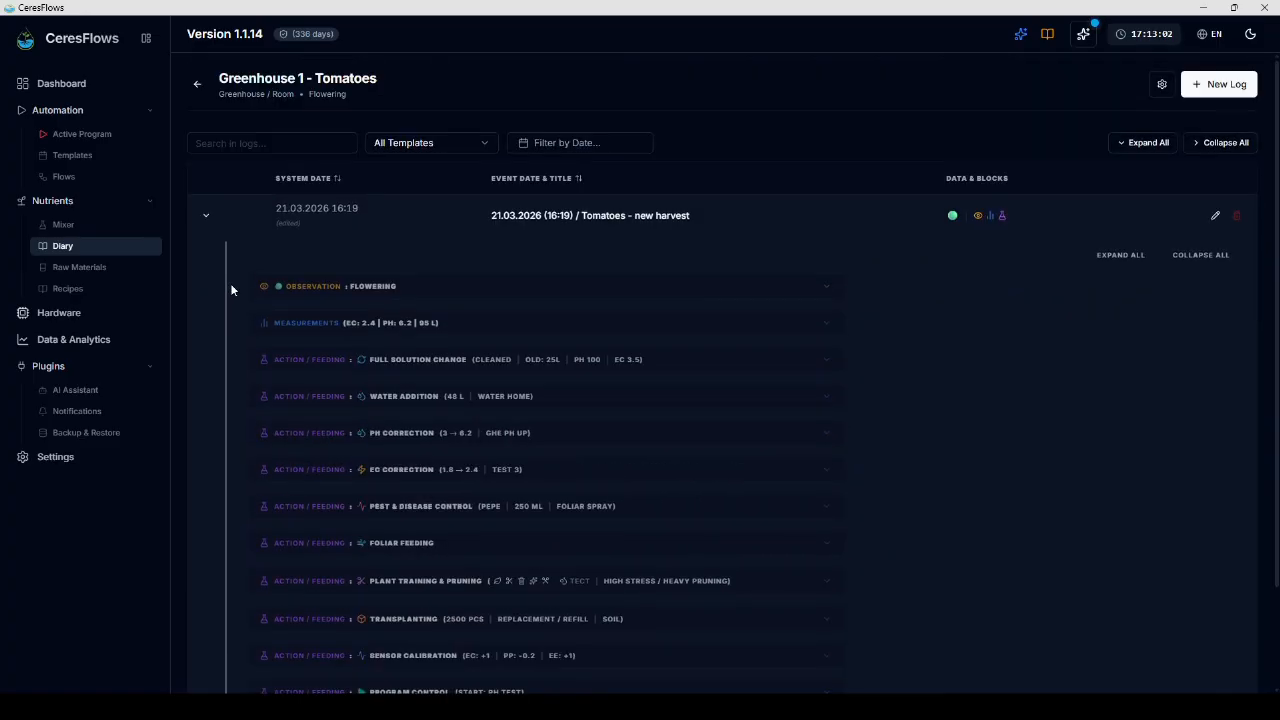
{"action": "left_click", "coordinate": [206, 217]}
{"action": "left_click", "coordinate": [205, 259]}
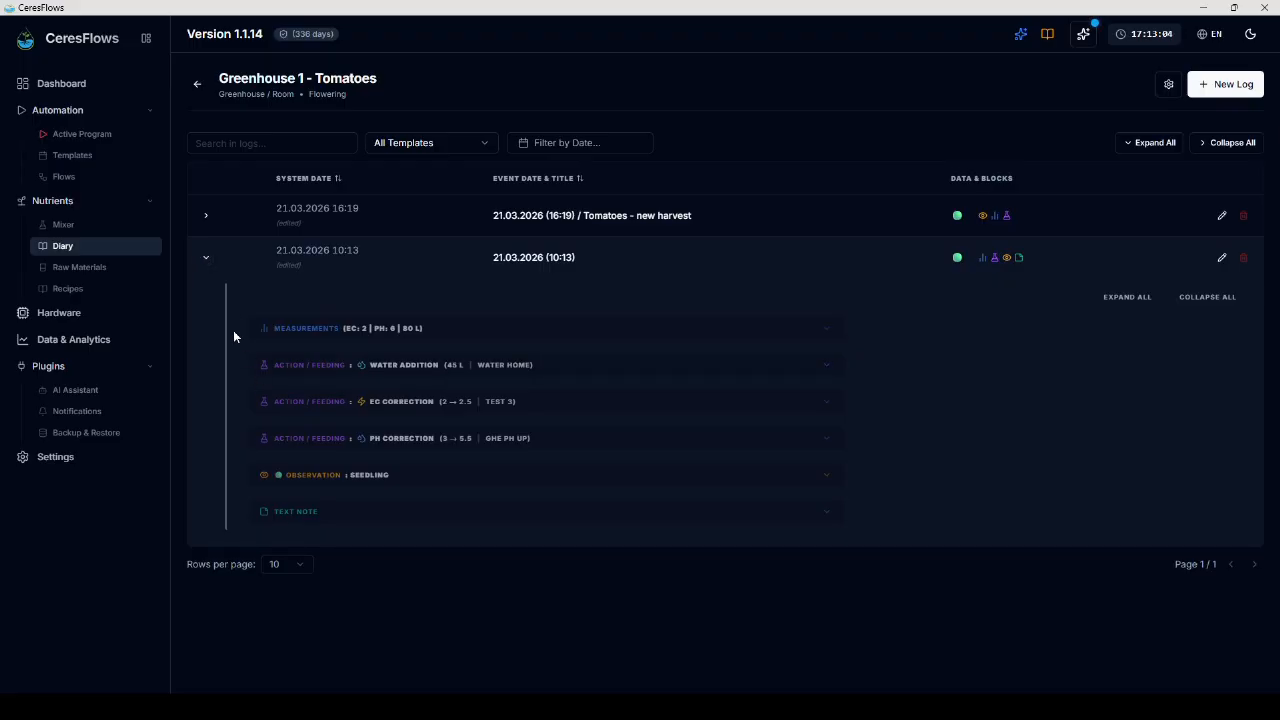
{"action": "left_click", "coordinate": [205, 259]}
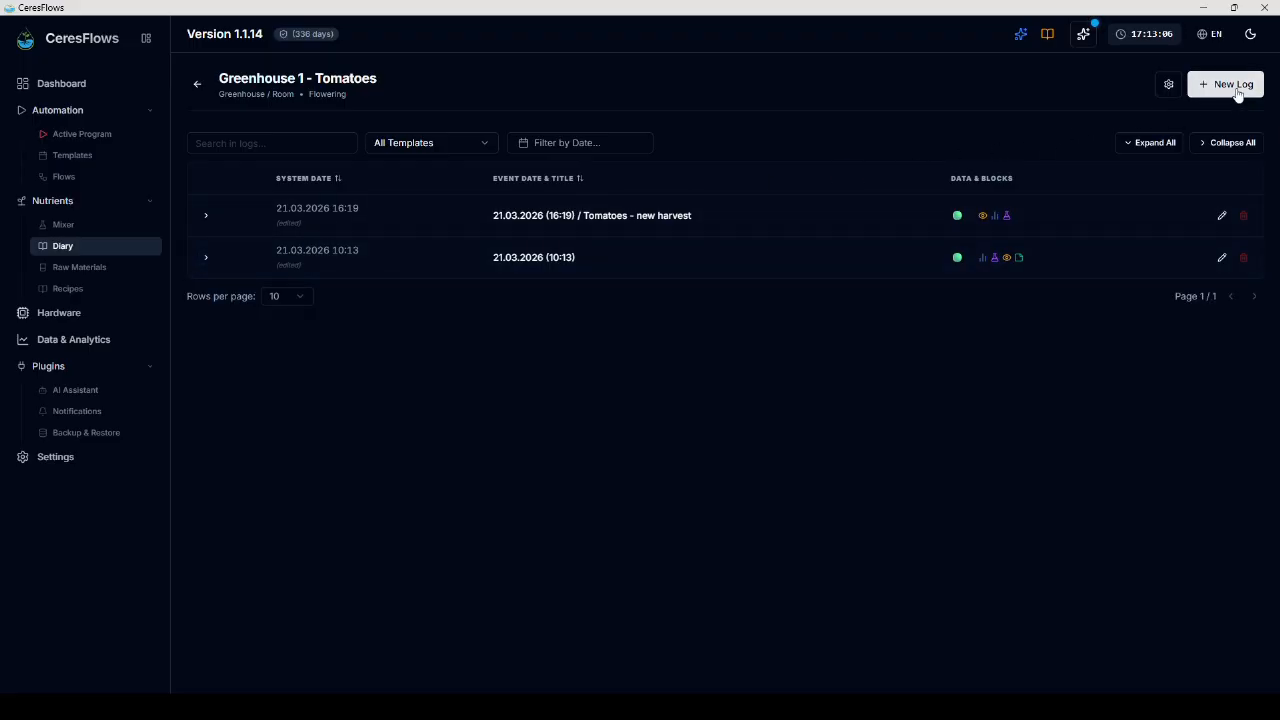
{"action": "left_click", "coordinate": [1155, 142]}
{"action": "left_click", "coordinate": [1232, 142]}
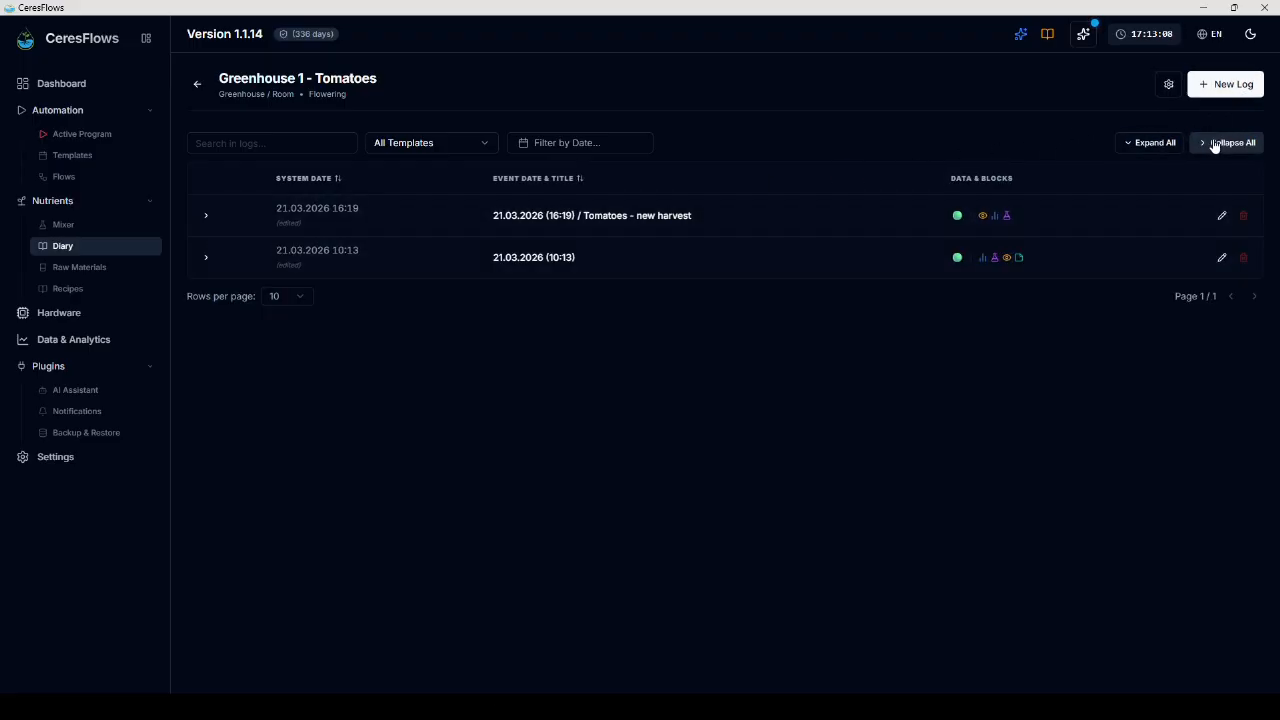
Step: Start a new log for Greenhouse 1 - Tomatoes and add a Measurements block with Recorded EC 2, collapsing the block
{"action": "left_click", "coordinate": [1226, 84]}
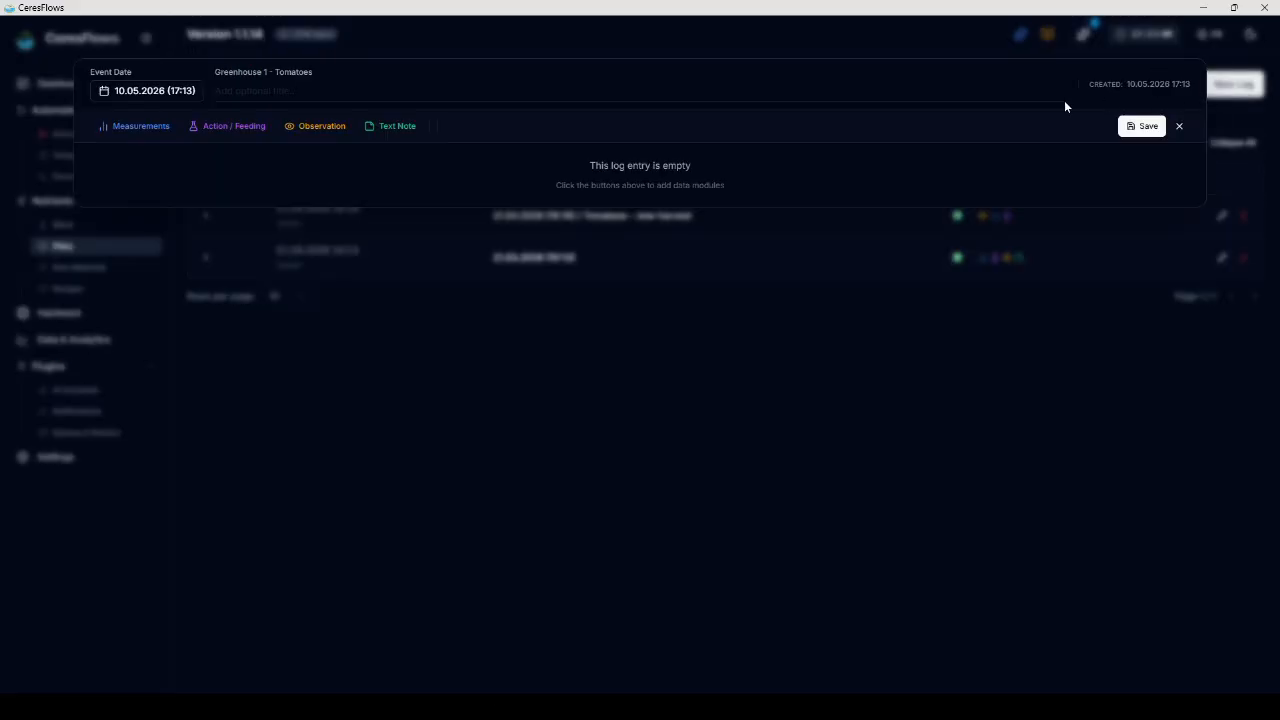
{"action": "left_click", "coordinate": [142, 129]}
{"action": "left_click", "coordinate": [150, 230]}
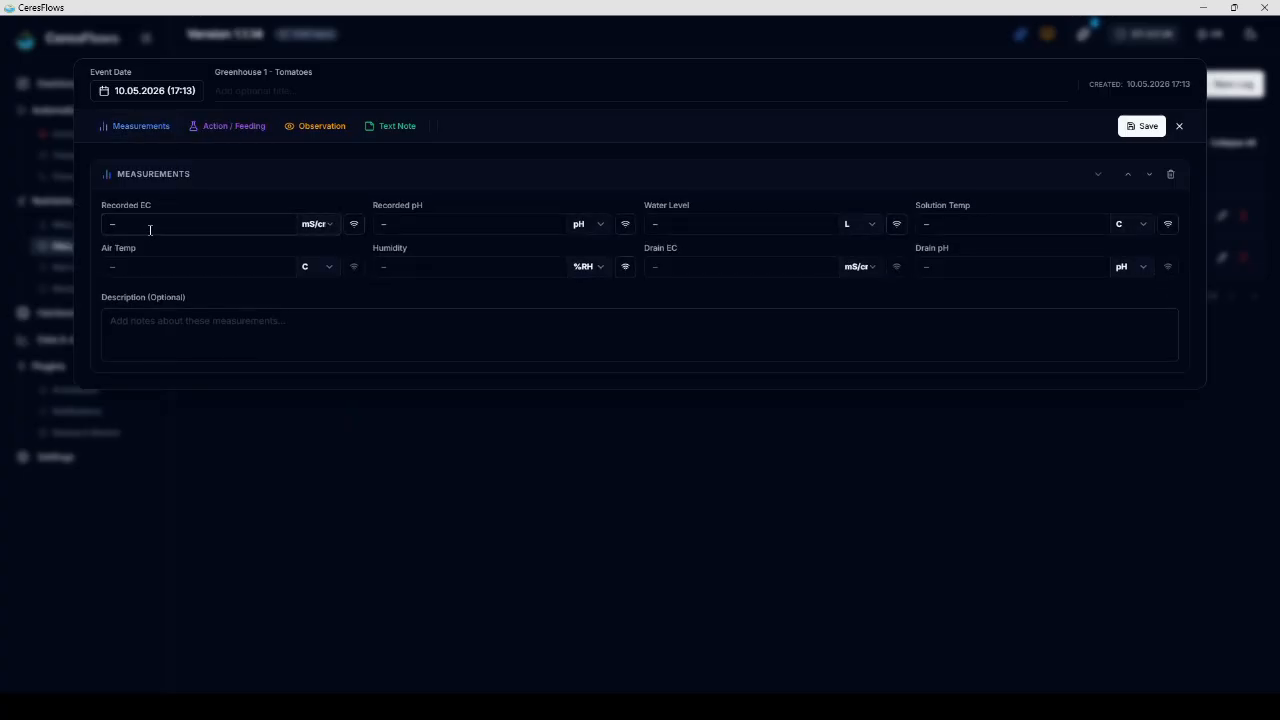
{"action": "type", "text": "10"}
{"action": "left_click", "coordinate": [1123, 181]}
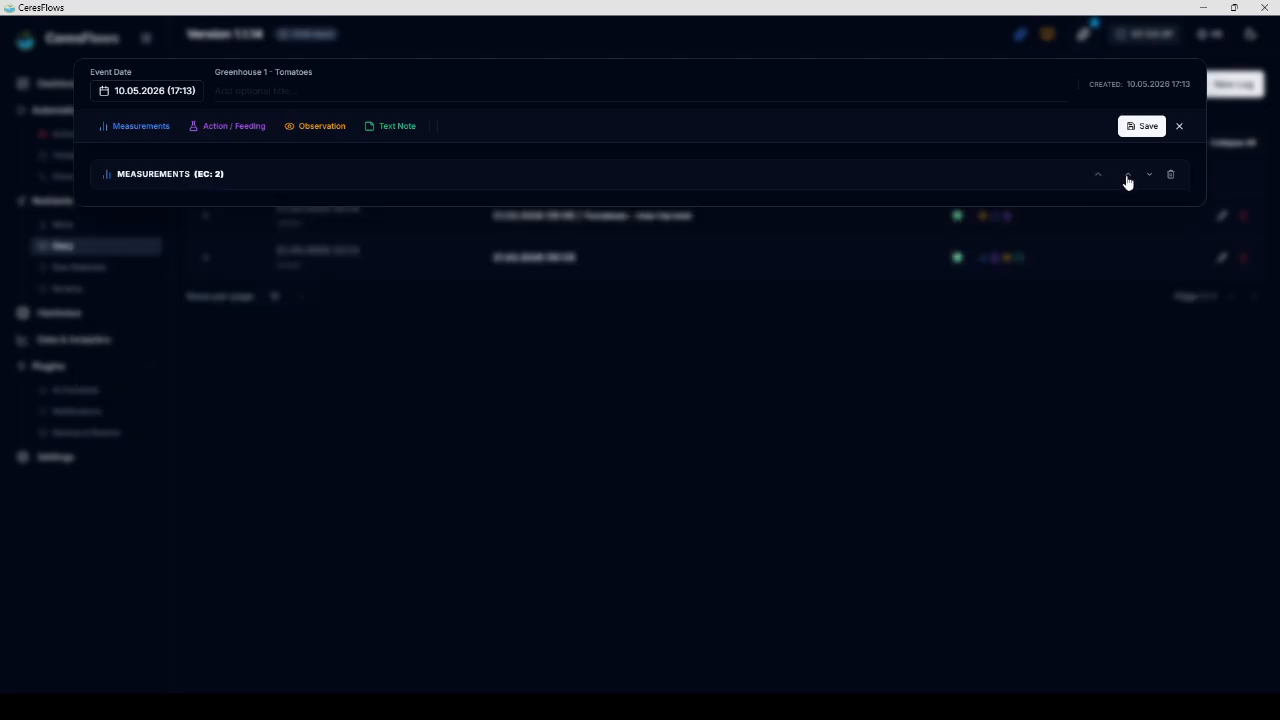
Step: Add an Action / Feeding block to the log with Water Addition as its action type
{"action": "left_click", "coordinate": [243, 132]}
{"action": "left_click", "coordinate": [211, 283]}
{"action": "scroll", "coordinate": [199, 332], "scroll_direction": "down", "scroll_amount": 2}
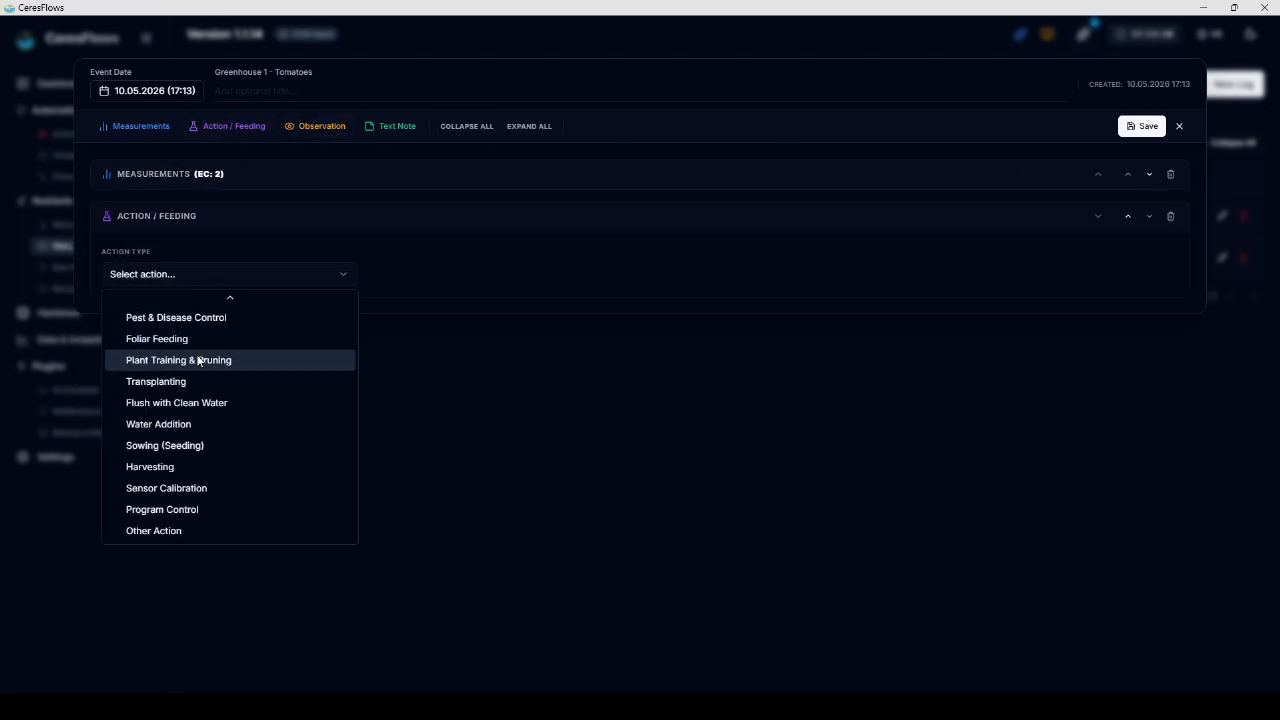
{"action": "left_click", "coordinate": [170, 426]}
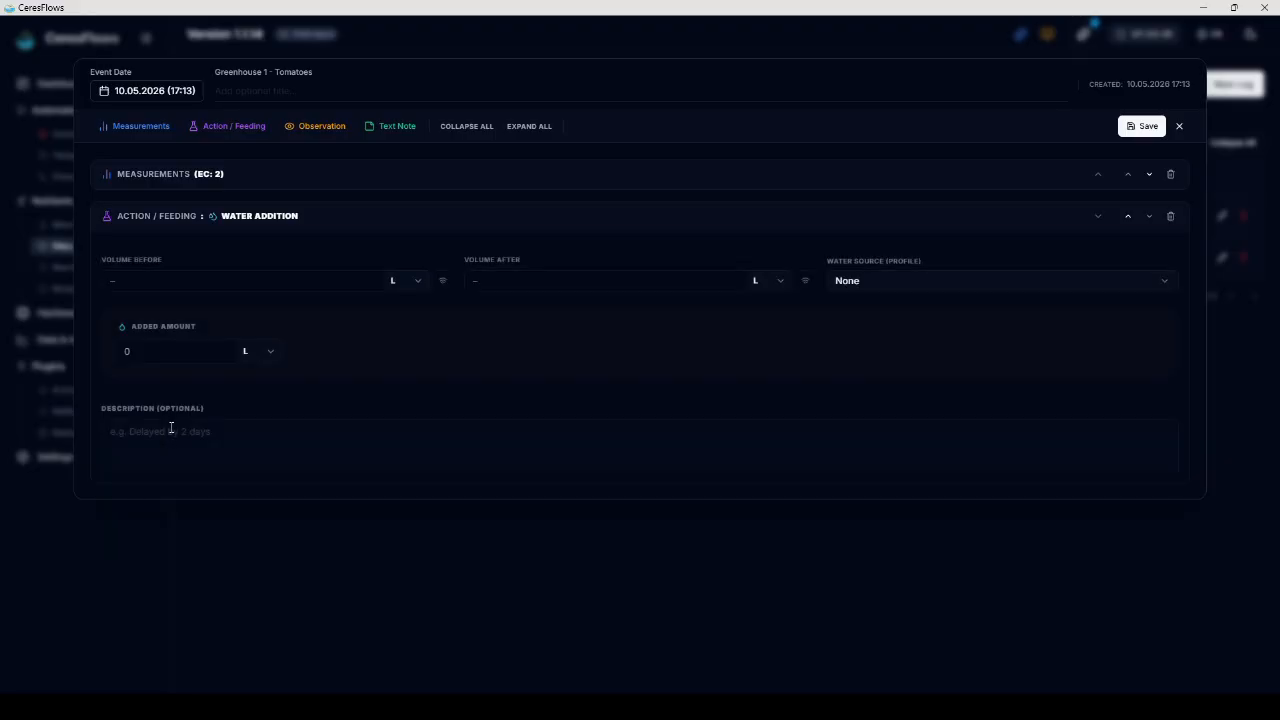
Step: Fill in the water addition with volume before 50 L, volume after 100 L, water source Water Home and description "trsdt"
{"action": "left_click", "coordinate": [230, 282]}
{"action": "type", "text": "50"}
{"action": "left_click", "coordinate": [535, 280]}
{"action": "type", "text": "100"}
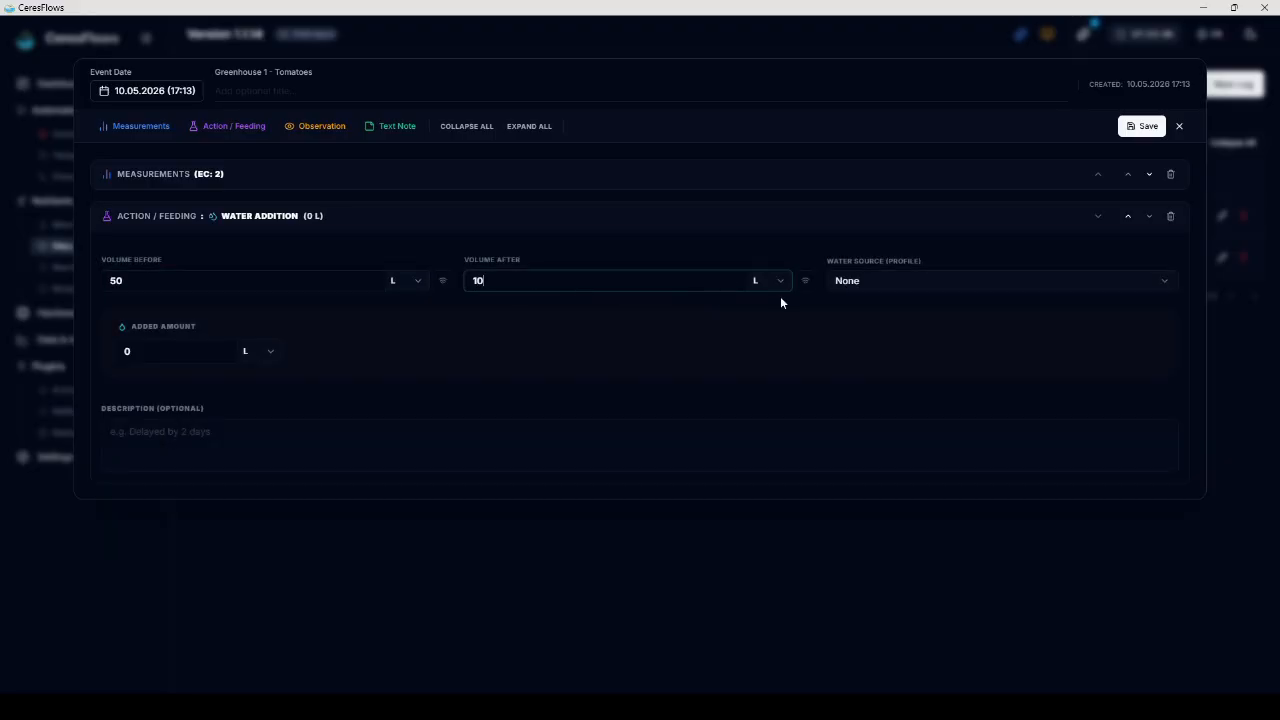
{"action": "left_click", "coordinate": [896, 280]}
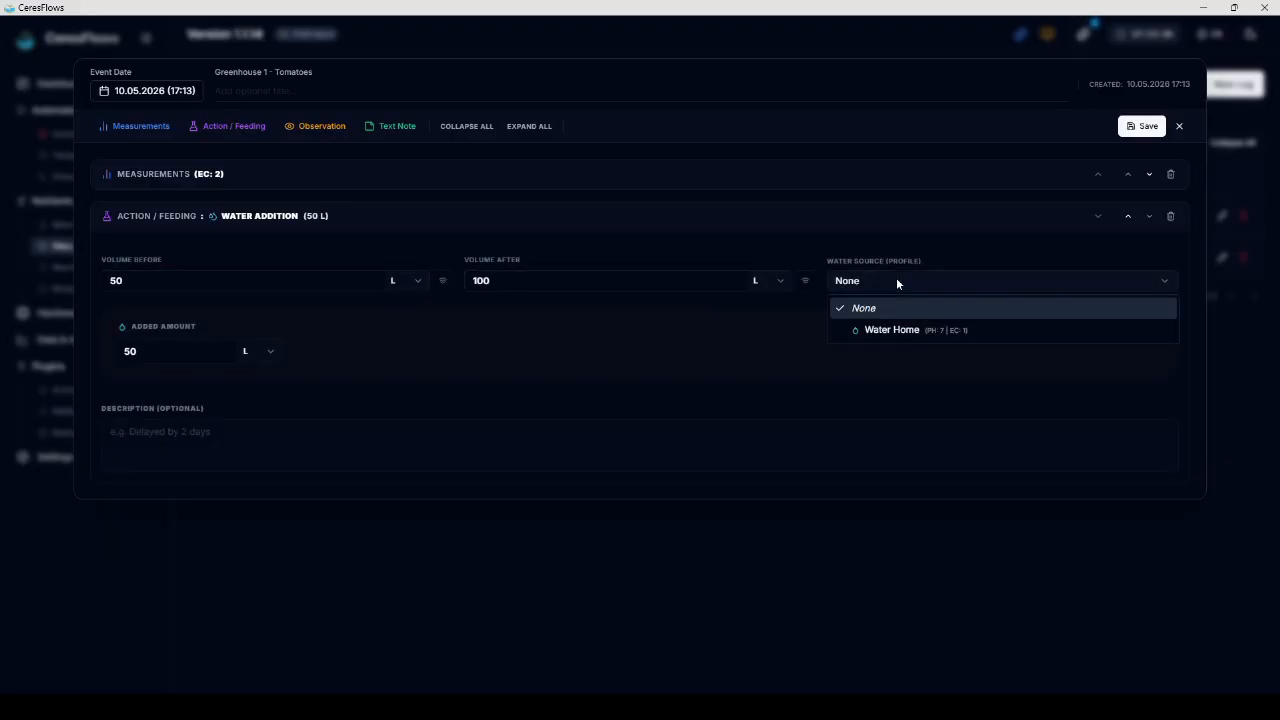
{"action": "left_click", "coordinate": [892, 331]}
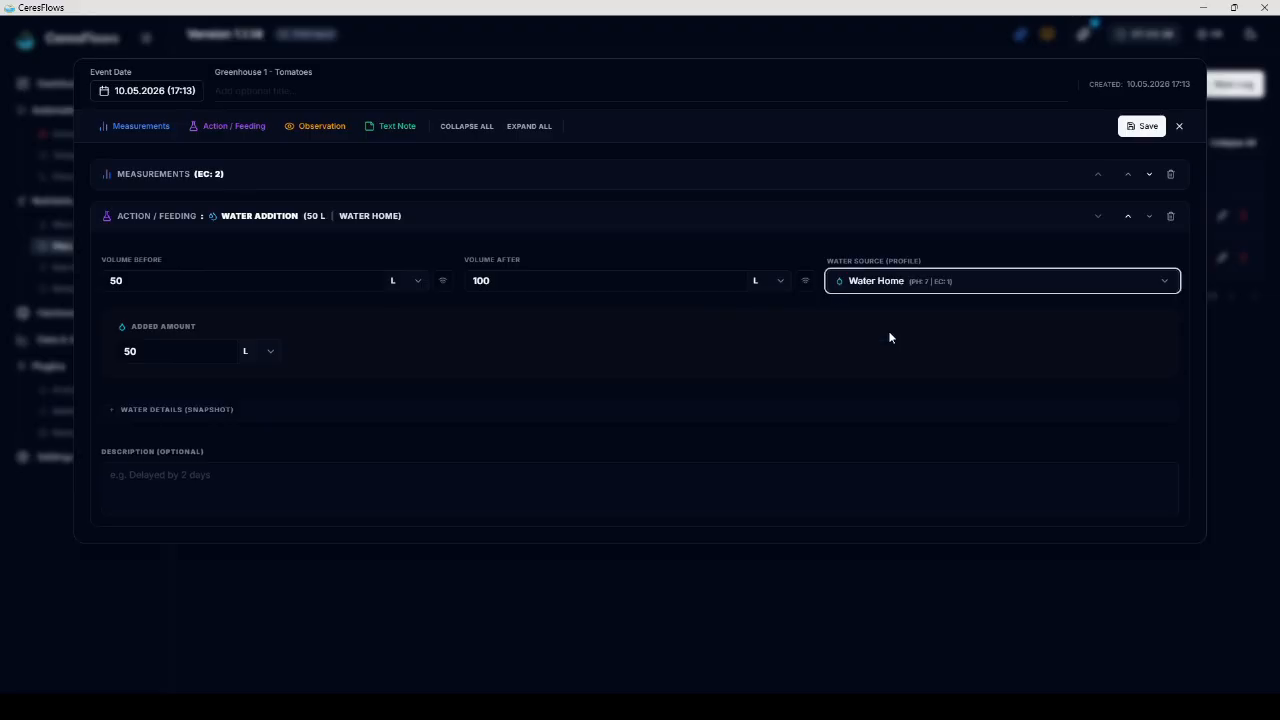
{"action": "left_click", "coordinate": [204, 481]}
{"action": "type", "text": "trsdt"}
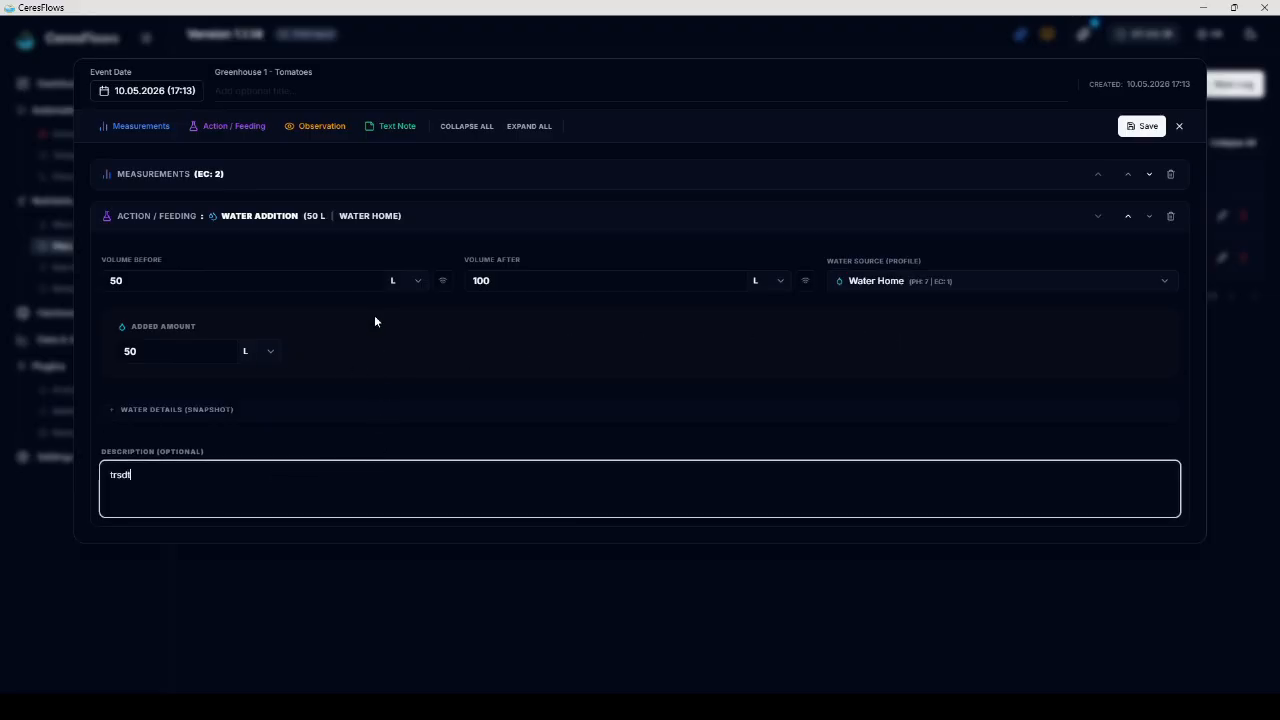
Step: Add an Observation block with growth stage Fruiting and plant status Red (Critical), and move it above the Water Addition block, collapsing both
{"action": "left_click", "coordinate": [321, 127]}
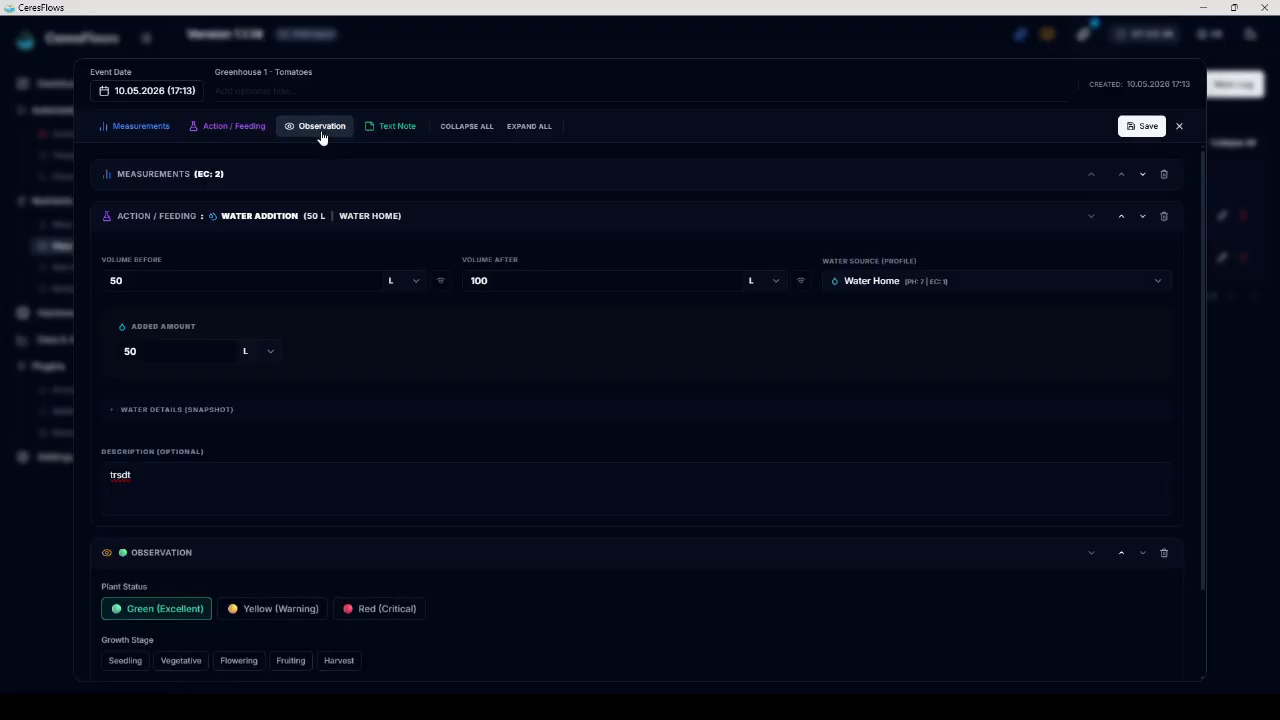
{"action": "left_click", "coordinate": [1094, 220]}
{"action": "left_click", "coordinate": [240, 368]}
{"action": "left_click", "coordinate": [294, 369]}
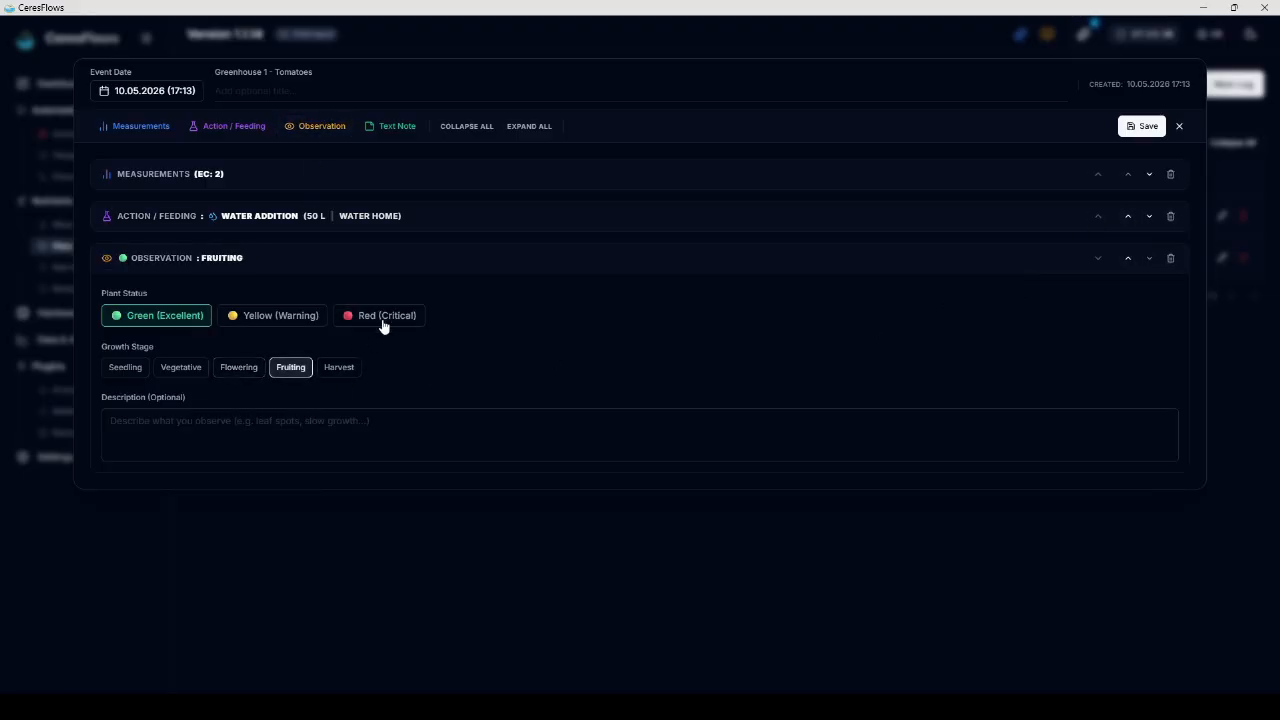
{"action": "left_click", "coordinate": [385, 317]}
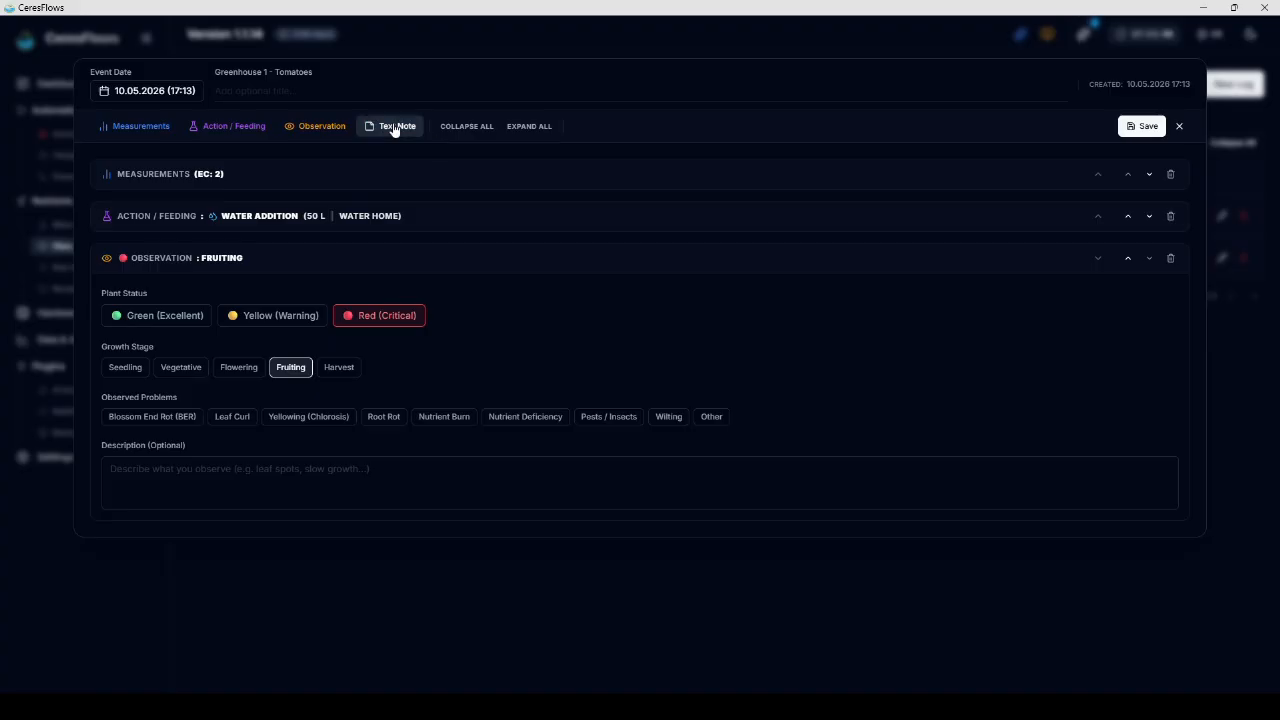
{"action": "left_click", "coordinate": [1127, 259]}
{"action": "left_click", "coordinate": [1102, 264]}
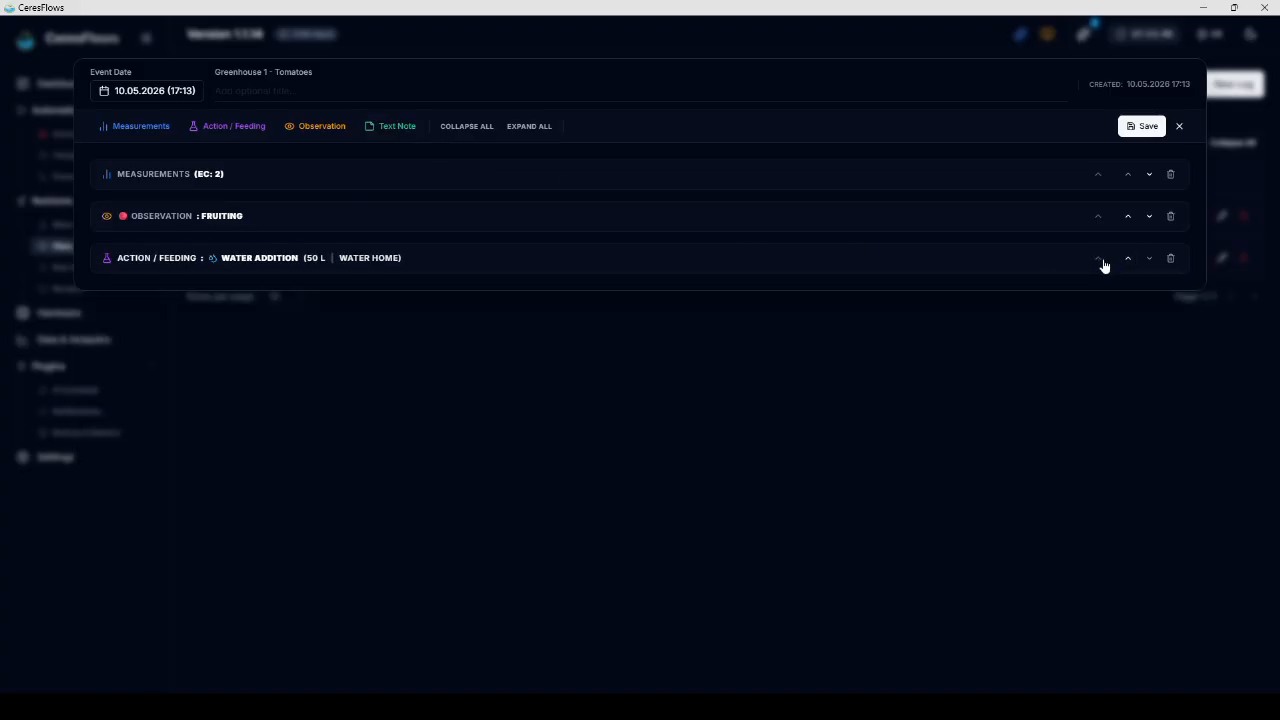
Step: Add a Text Note block reading "tes" and save the new log entry
{"action": "left_click", "coordinate": [400, 128]}
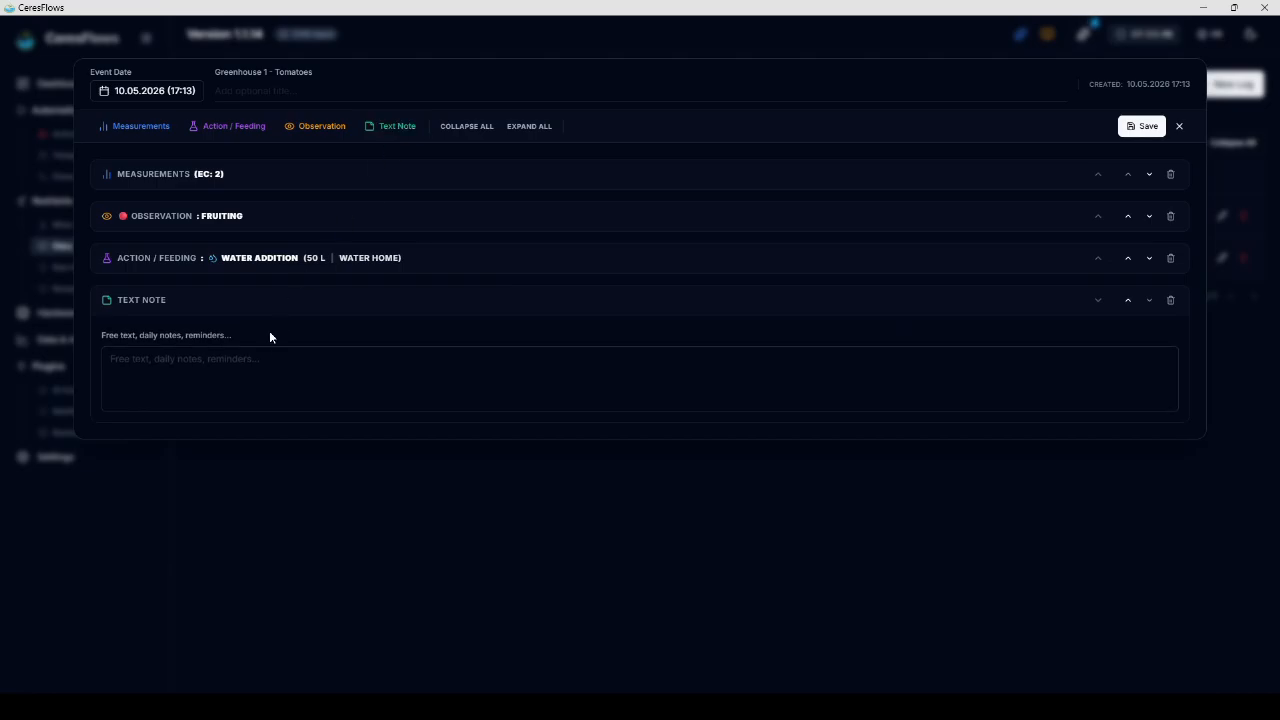
{"action": "left_click", "coordinate": [230, 369]}
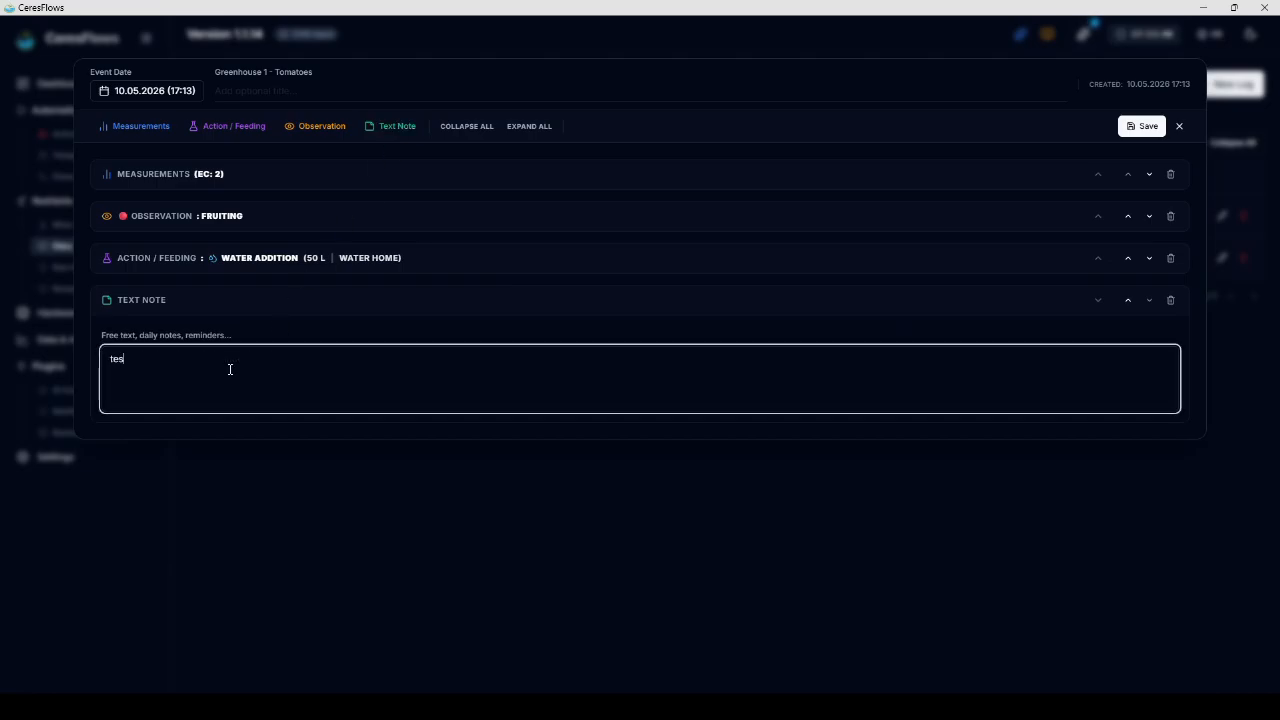
{"action": "left_click", "coordinate": [1141, 126]}
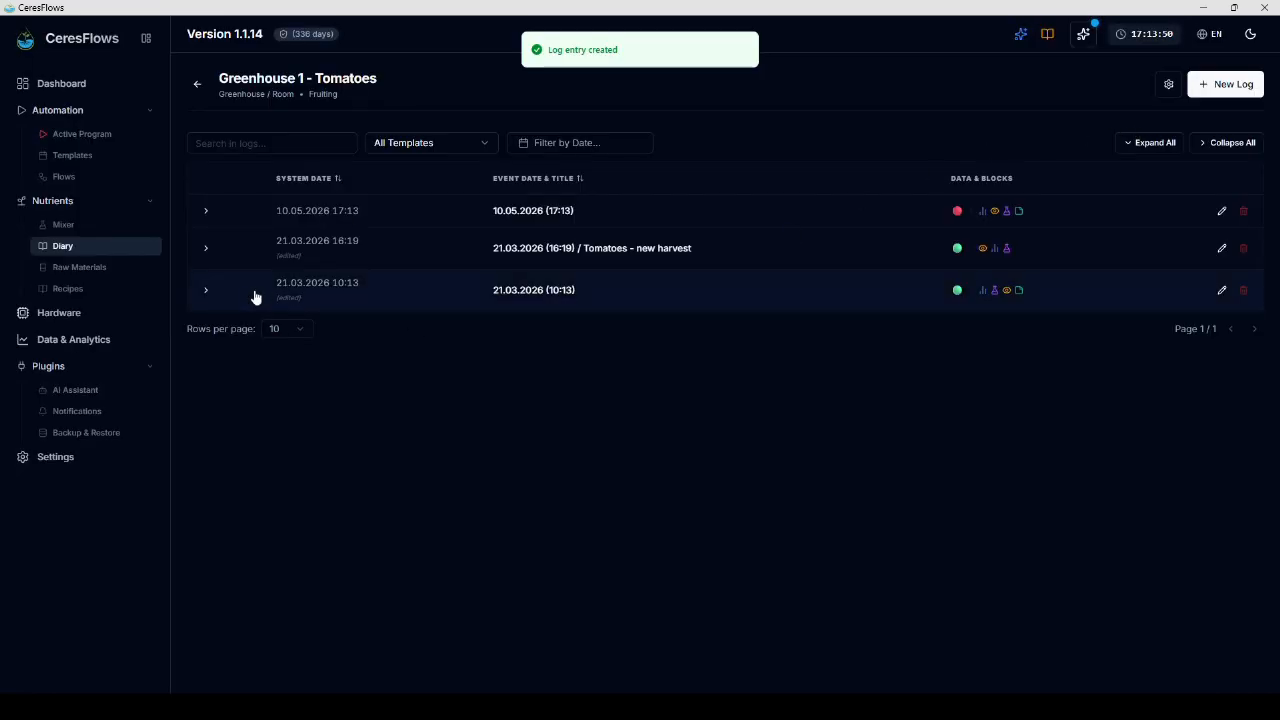
Step: Review the blocks of the 21.03.2026 (10:13) log without saving, and check the Greenhouse 1 - Tomatoes status in the diary overview
{"action": "left_click", "coordinate": [1221, 291]}
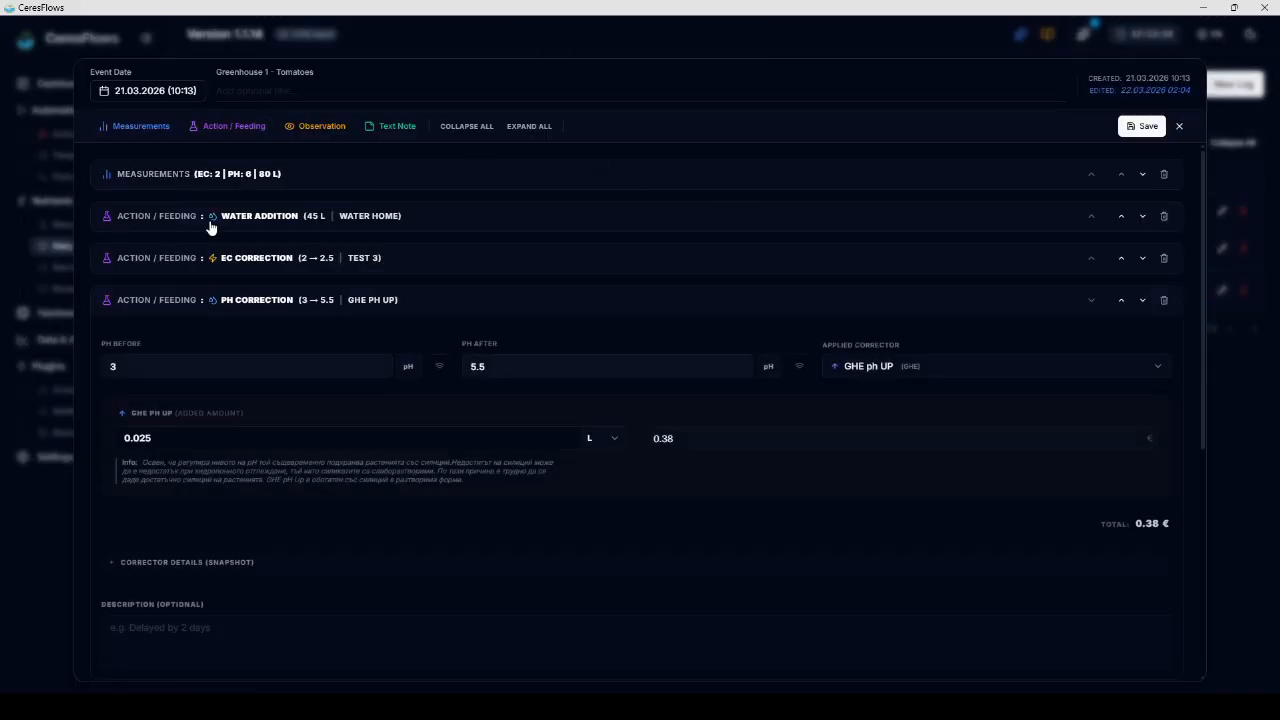
{"action": "scroll", "coordinate": [203, 337], "scroll_direction": "down", "scroll_amount": 4}
{"action": "scroll", "coordinate": [203, 371], "scroll_direction": "up", "scroll_amount": 4}
{"action": "left_click", "coordinate": [1179, 128]}
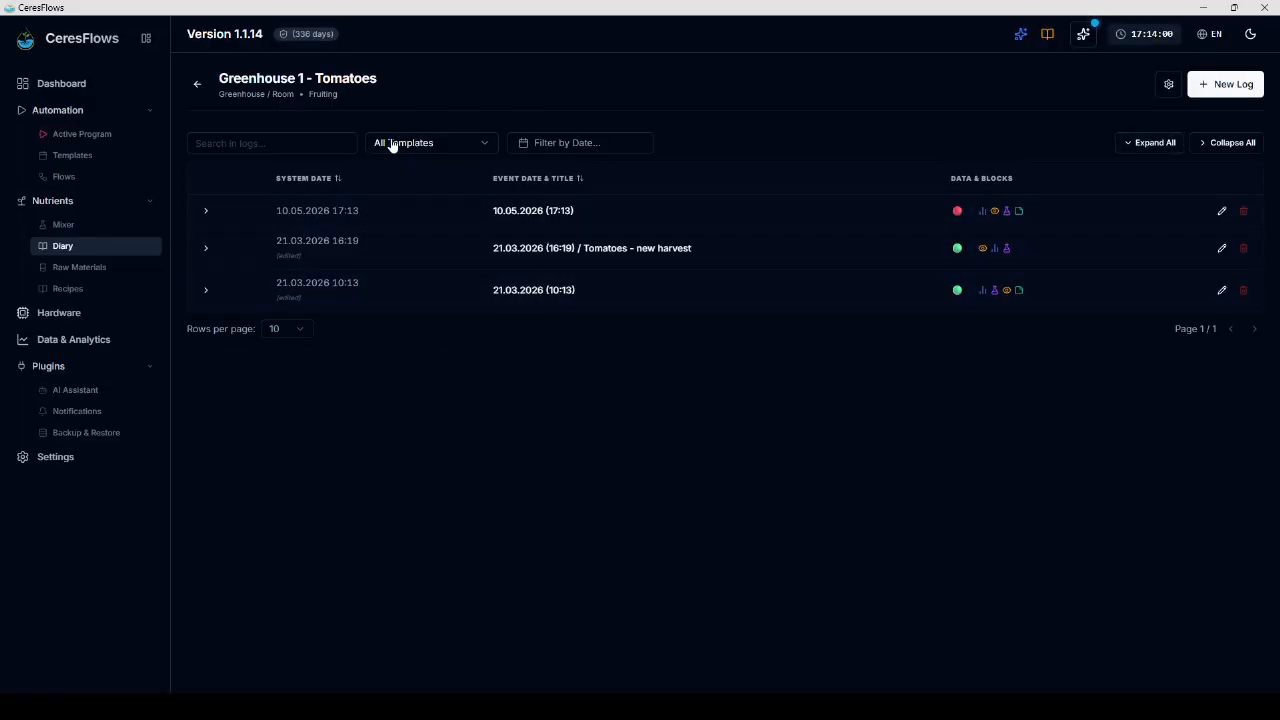
{"action": "left_click", "coordinate": [197, 84]}
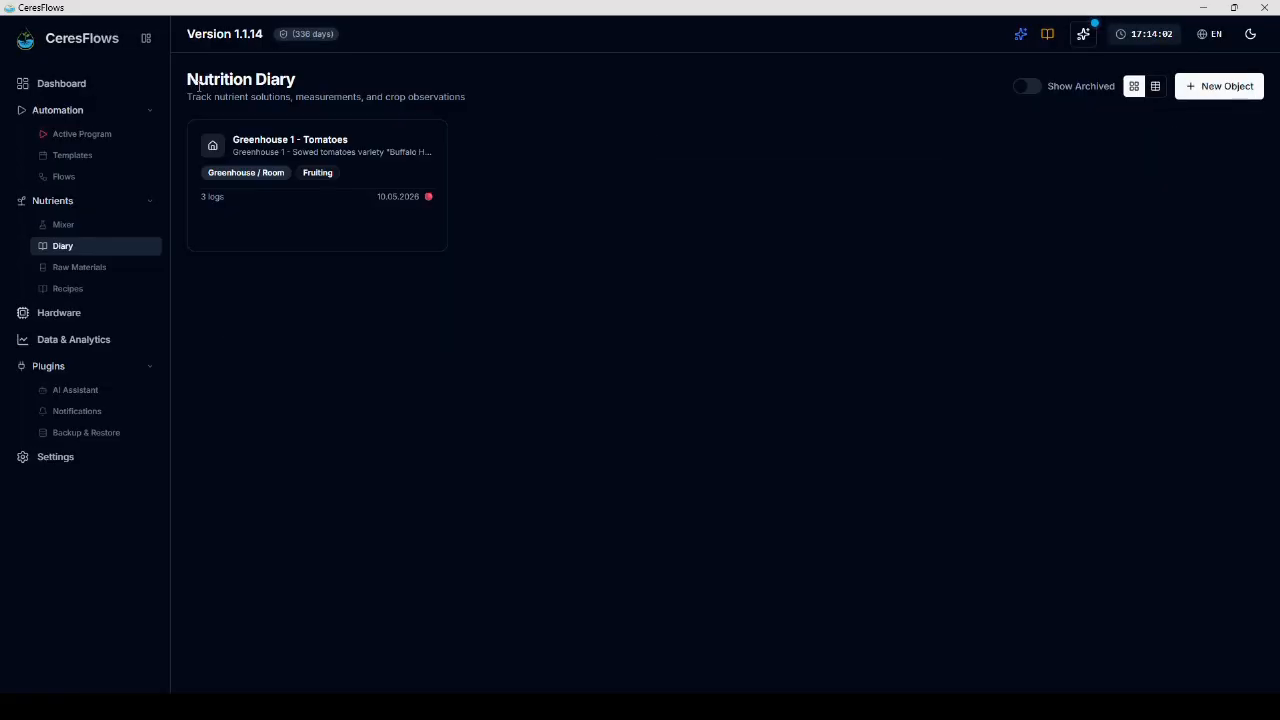
{"action": "mouse_move", "coordinate": [432, 198]}
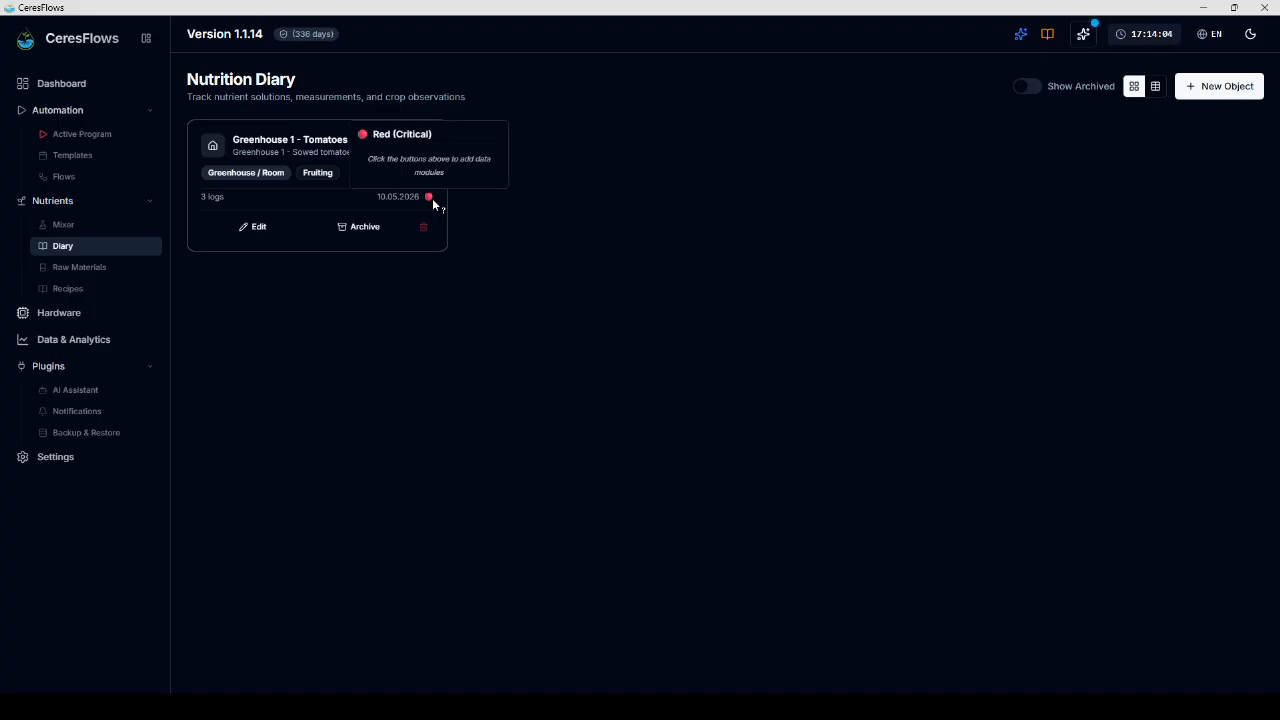
{"action": "key", "text": "alt+Tab"}
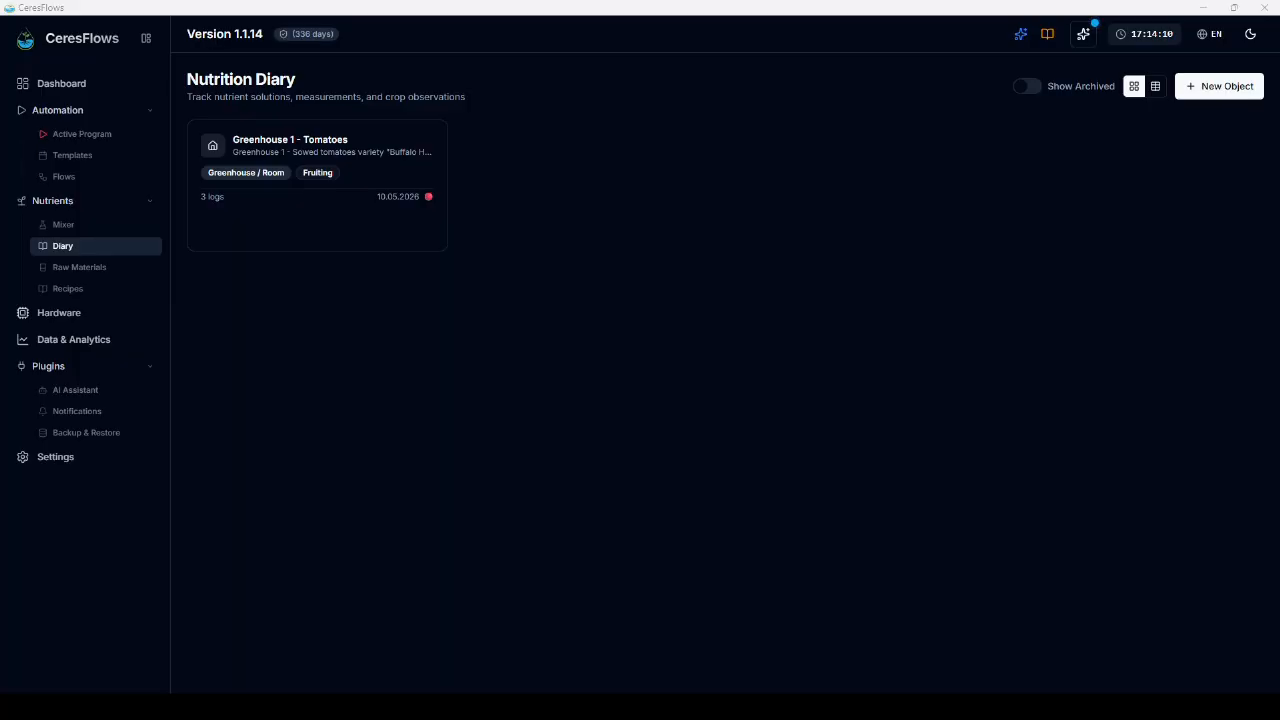
{"action": "left_click", "coordinate": [829, 317]}
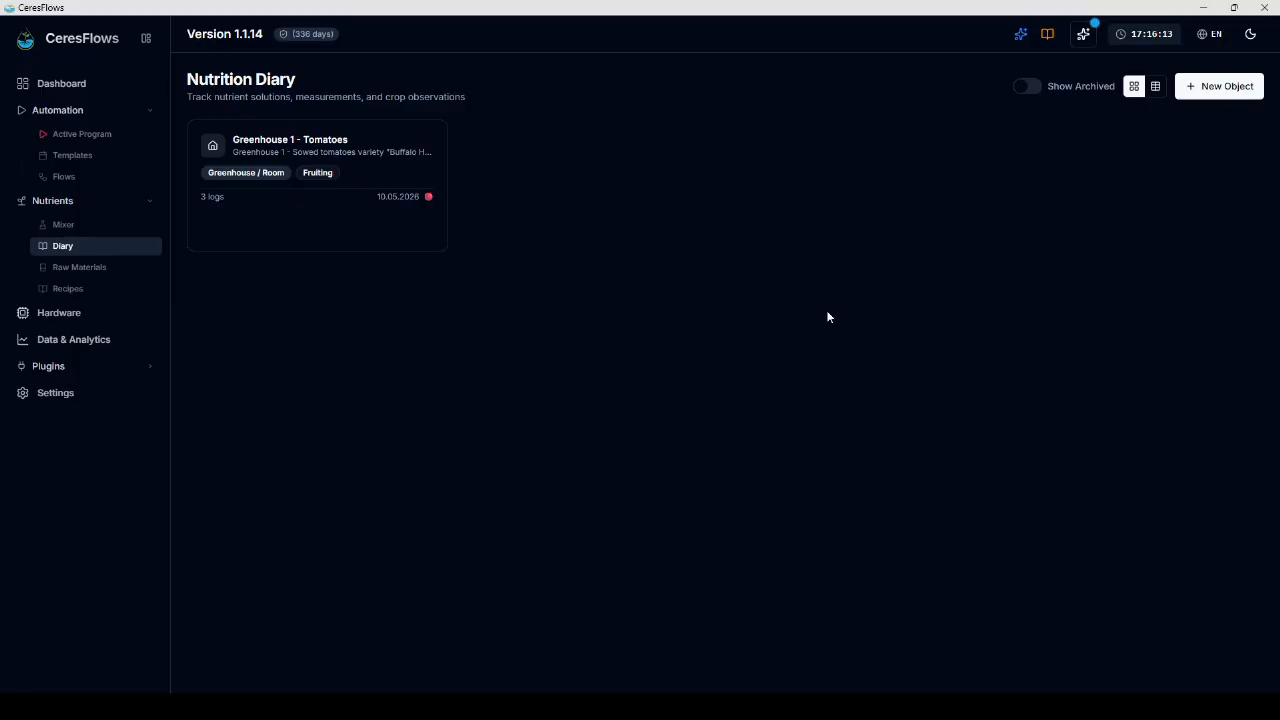
Step: In the hardware overview, disable the R3 Original controller and enable the FireBeetle 2 ESP32-E controller
{"action": "left_click", "coordinate": [64, 313]}
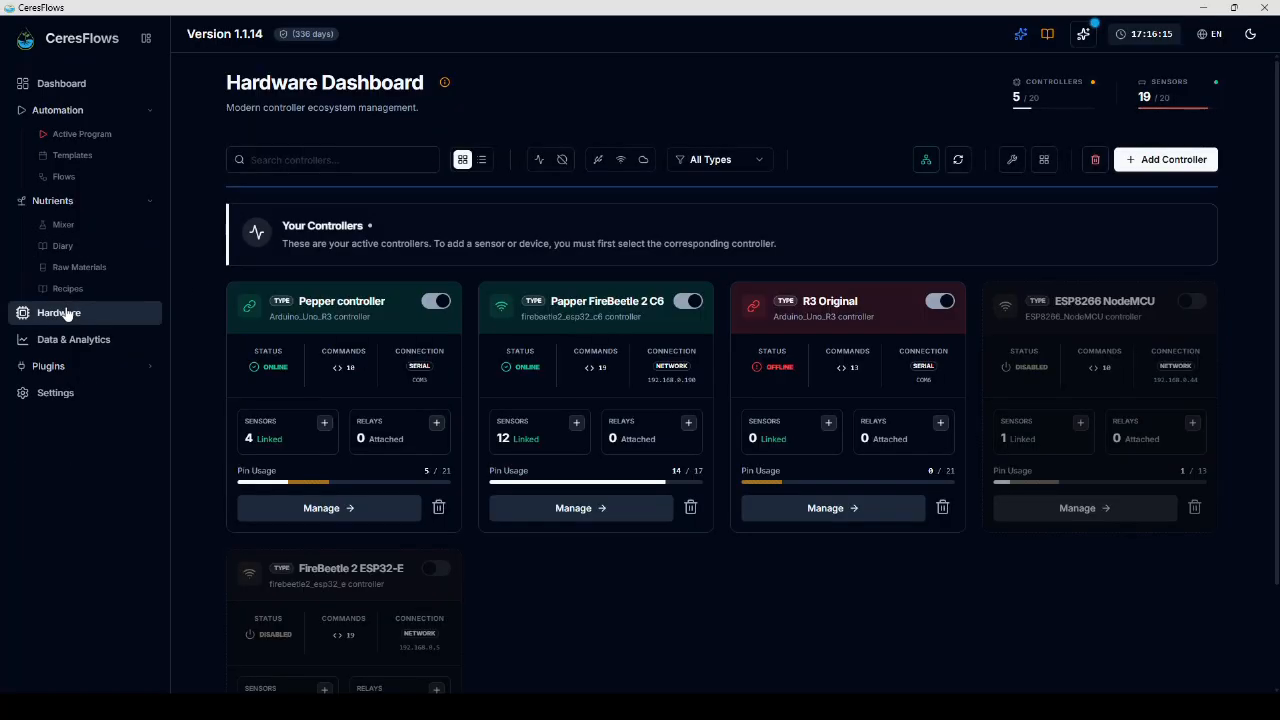
{"action": "left_click", "coordinate": [935, 302]}
{"action": "left_click", "coordinate": [436, 570]}
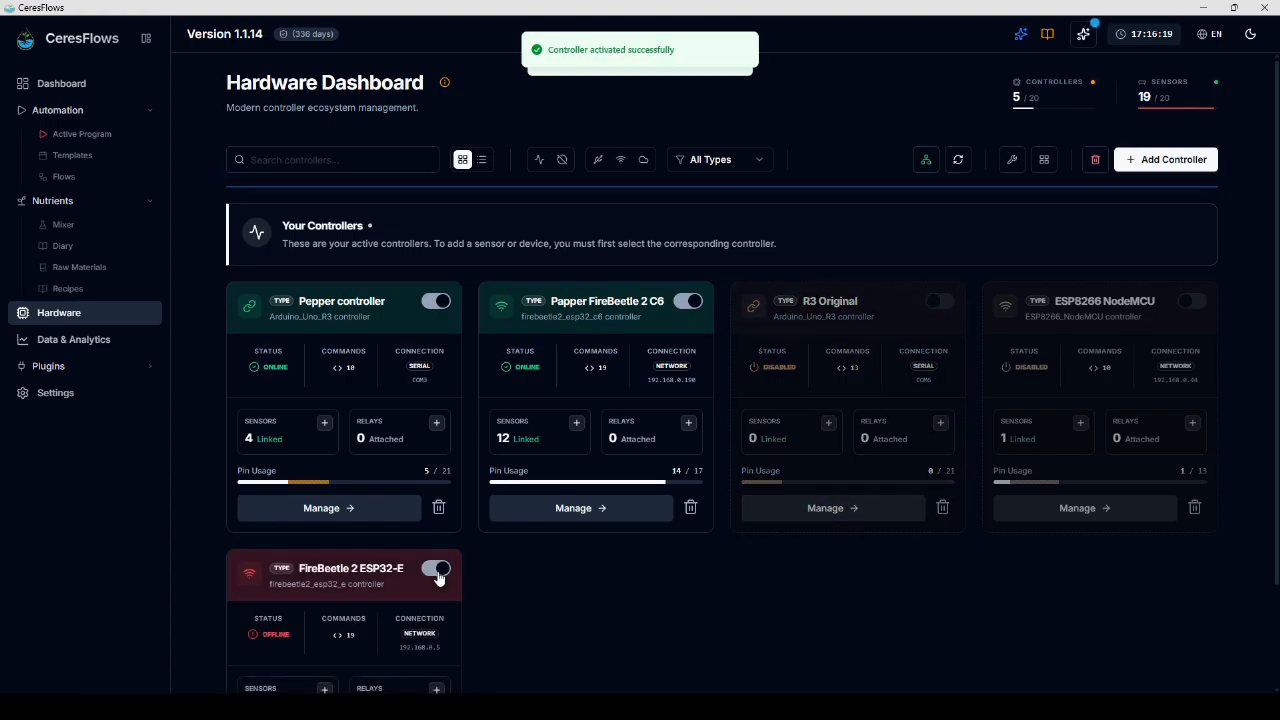
{"action": "scroll", "coordinate": [438, 578], "scroll_direction": "down", "scroll_amount": 1}
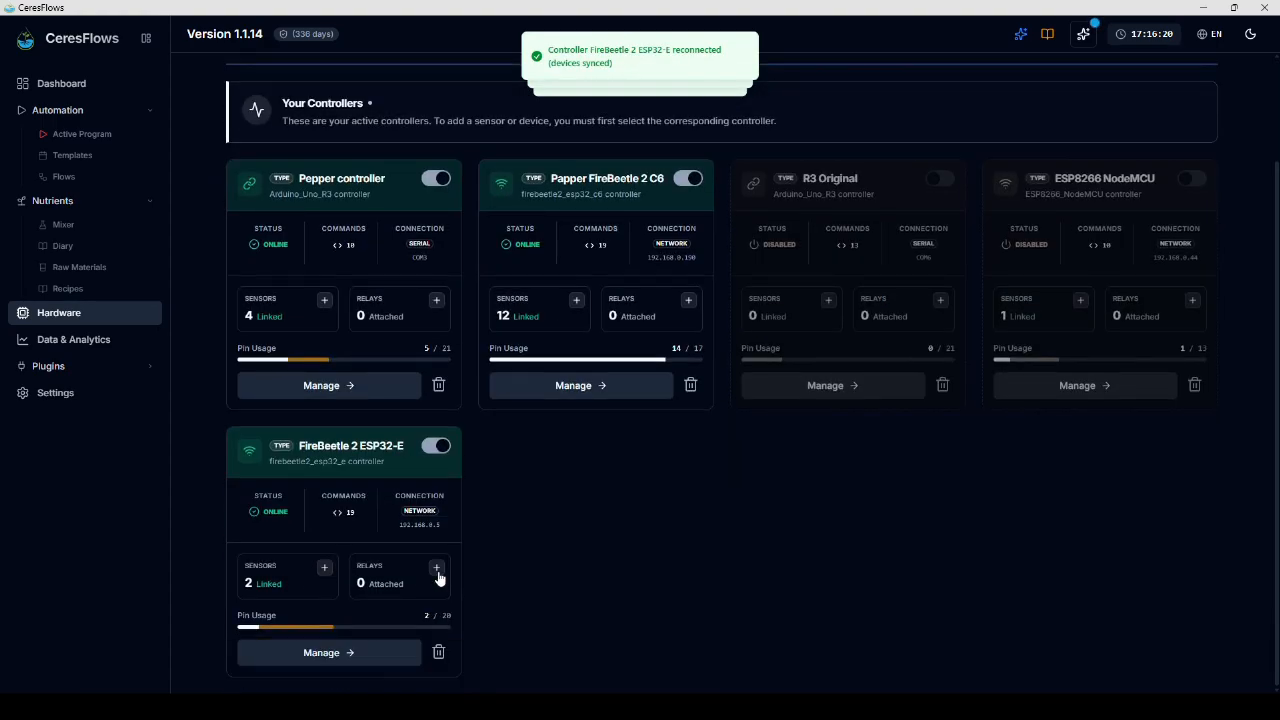
Step: Look through the notification providers, channels and system rules in the settings, and view the new provider form, cancelling it
{"action": "left_click", "coordinate": [72, 395]}
{"action": "left_click", "coordinate": [329, 131]}
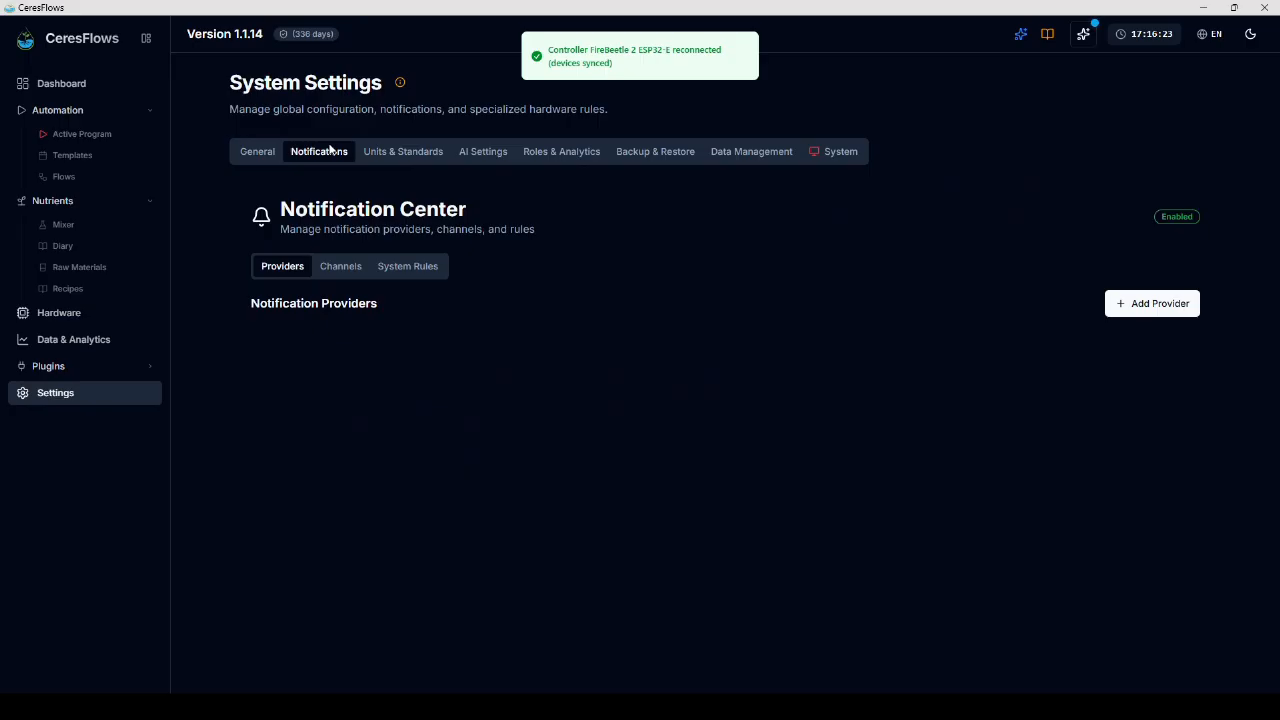
{"action": "left_click", "coordinate": [340, 270]}
{"action": "left_click", "coordinate": [405, 270]}
{"action": "left_click", "coordinate": [284, 268]}
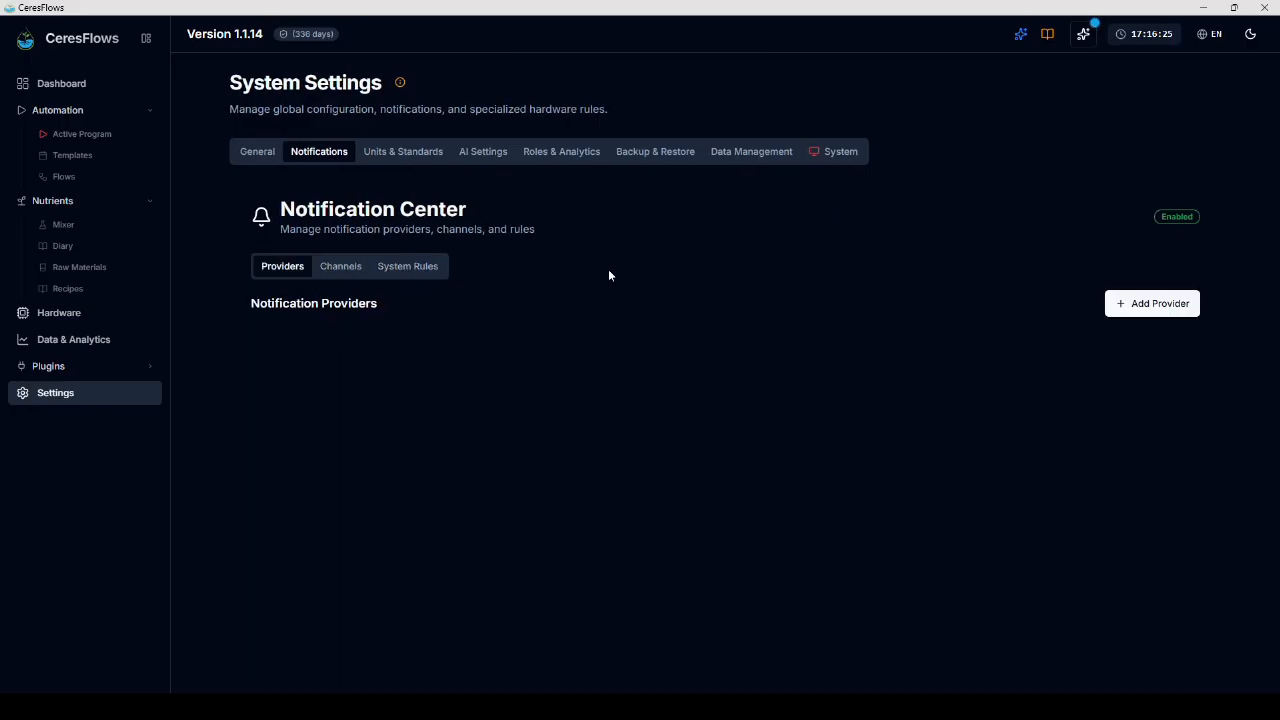
{"action": "left_click", "coordinate": [1152, 303]}
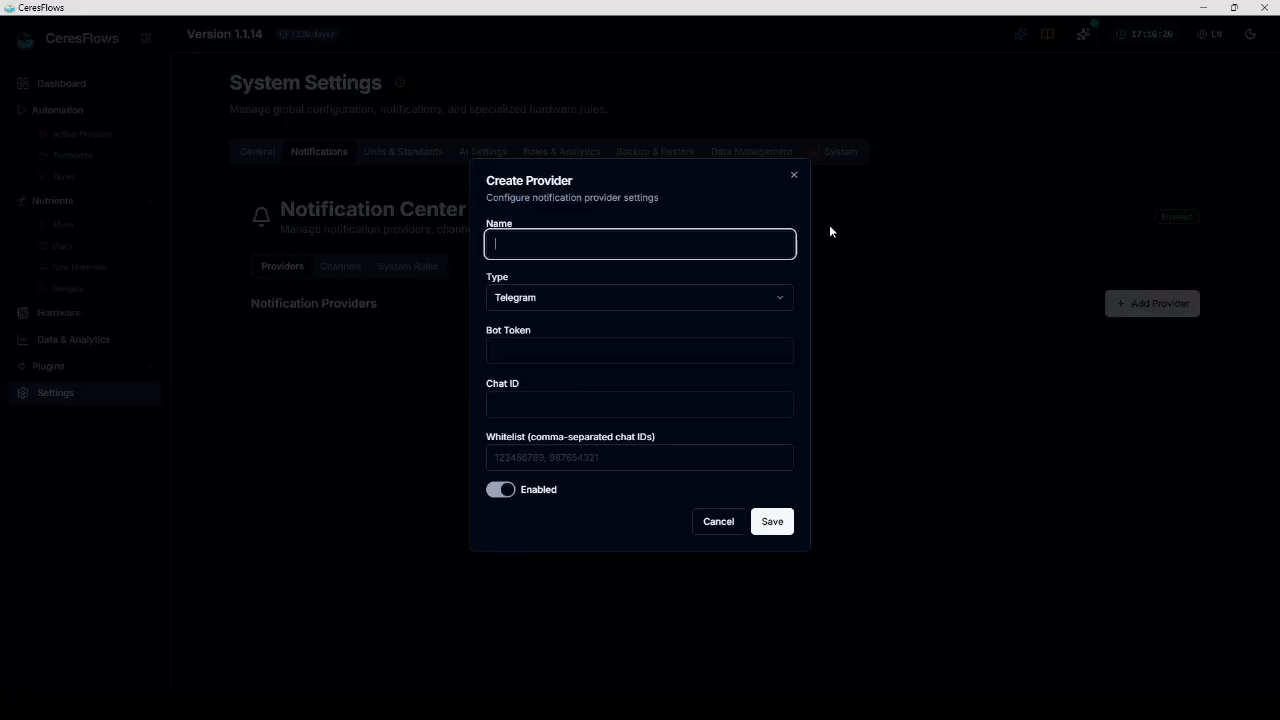
{"action": "left_click", "coordinate": [721, 523]}
Step: Add the Irrigation Pump and the first listed Water pump to the dashboard's Actuators section and save the changes
{"action": "left_click", "coordinate": [102, 95]}
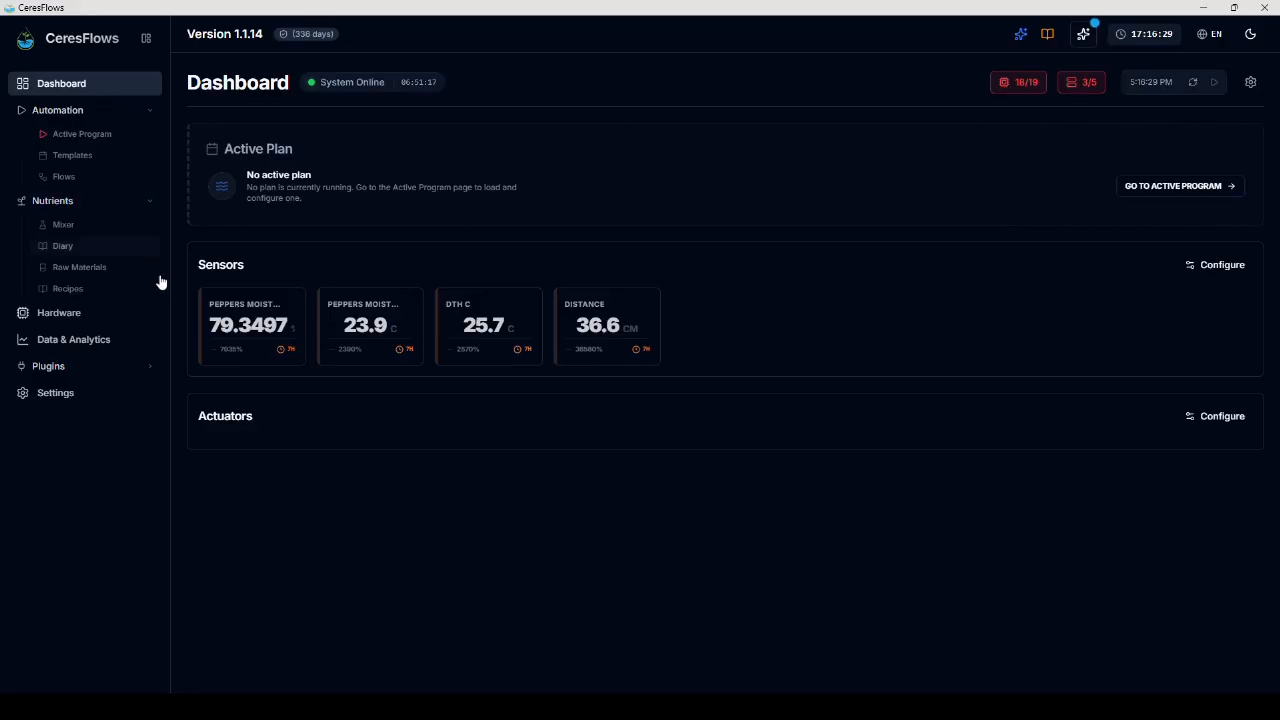
{"action": "left_click", "coordinate": [1222, 418]}
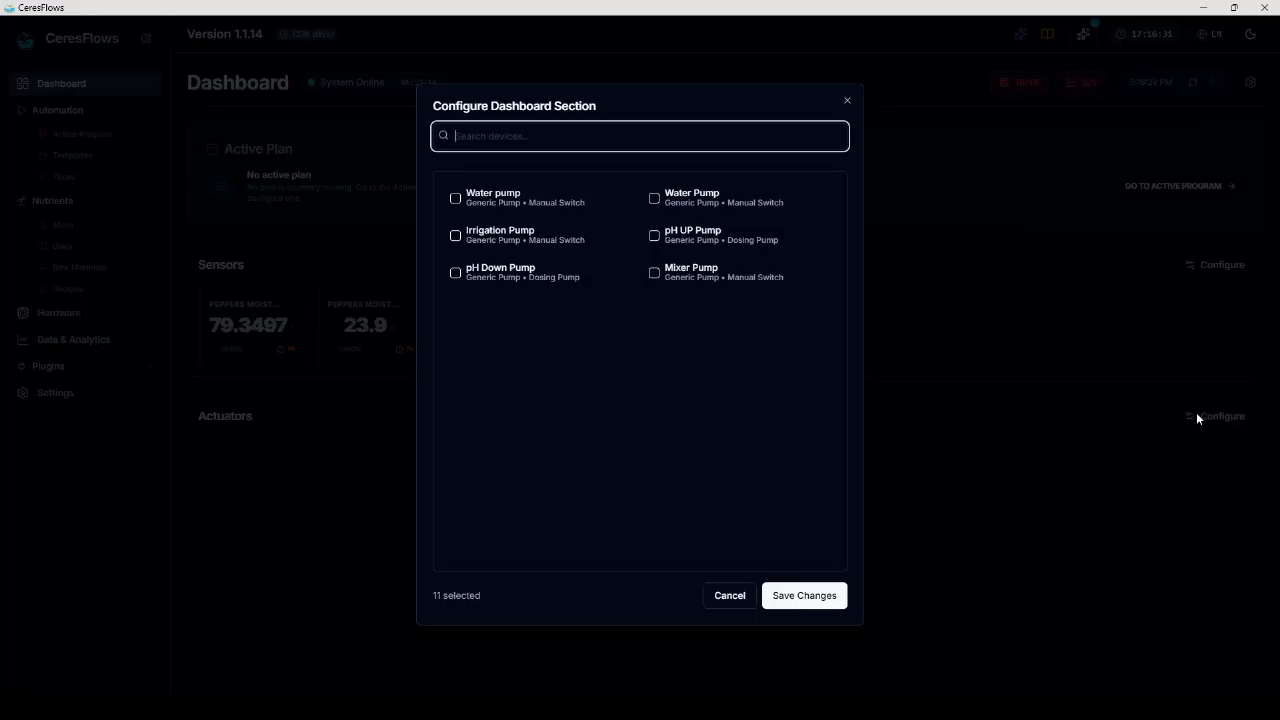
{"action": "left_click", "coordinate": [515, 238]}
{"action": "left_click", "coordinate": [500, 200]}
{"action": "left_click", "coordinate": [844, 590]}
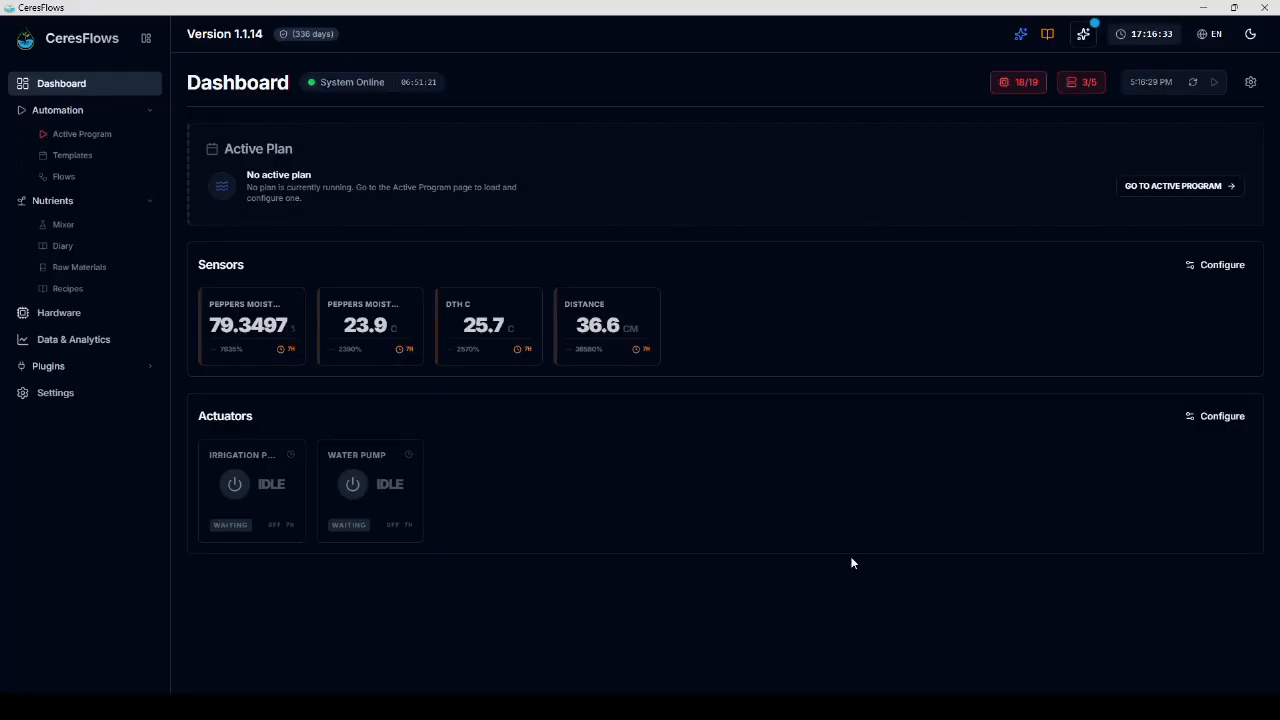
Step: Remove the Distance sensor from the dashboard's Sensors section and save the changes
{"action": "left_click", "coordinate": [1222, 266]}
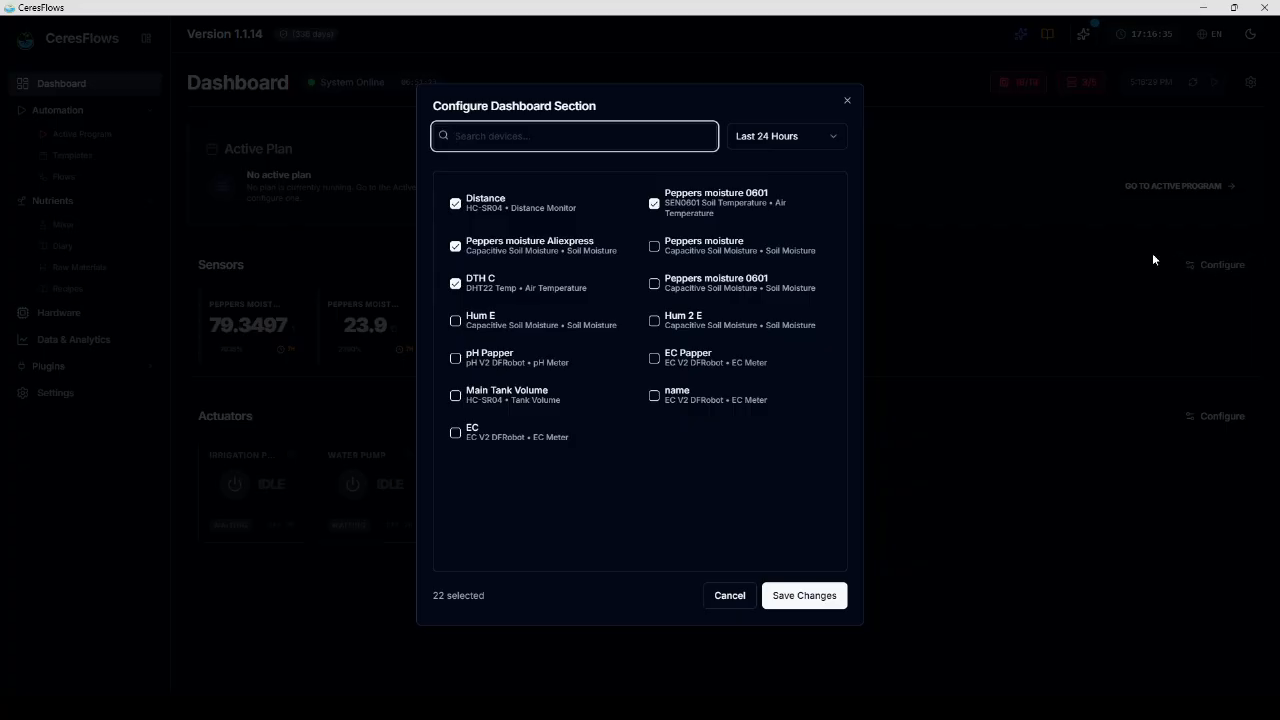
{"action": "left_click", "coordinate": [471, 206]}
{"action": "left_click", "coordinate": [824, 596]}
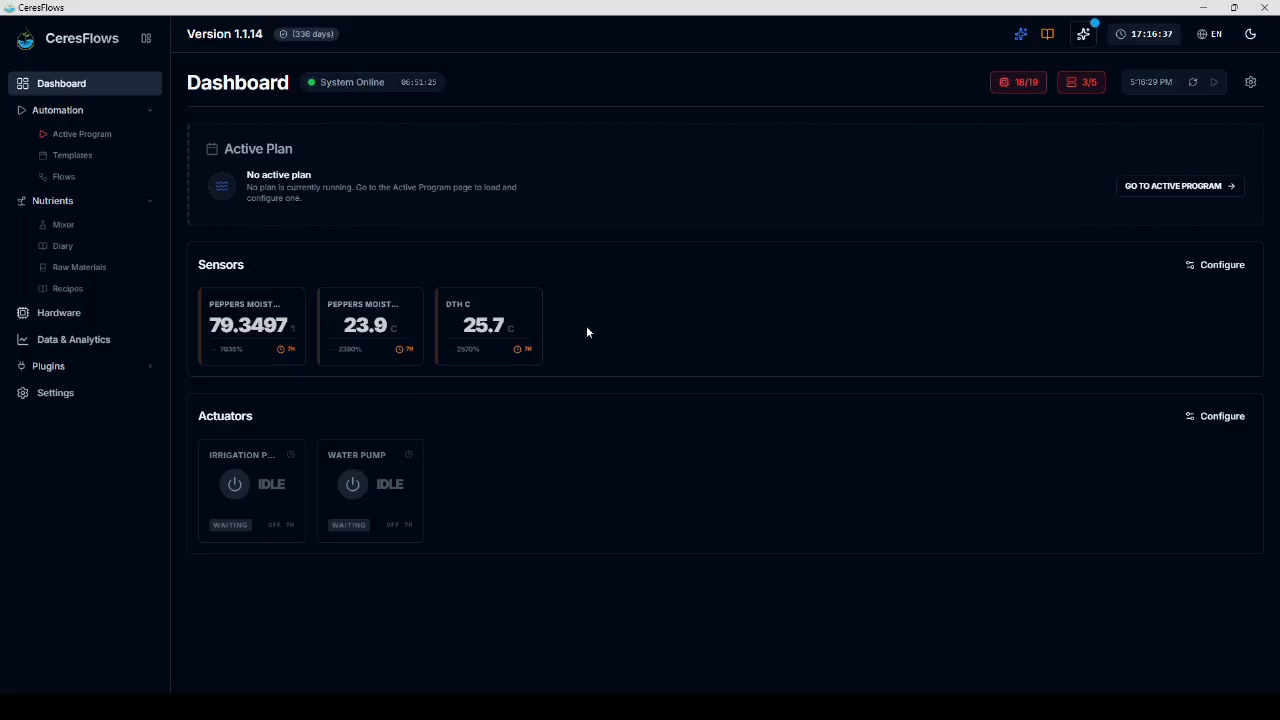
Step: Put the Distance sensor back in the dashboard's Sensors section, keeping the Last 24 Hours period, and save the changes
{"action": "left_click", "coordinate": [1225, 264]}
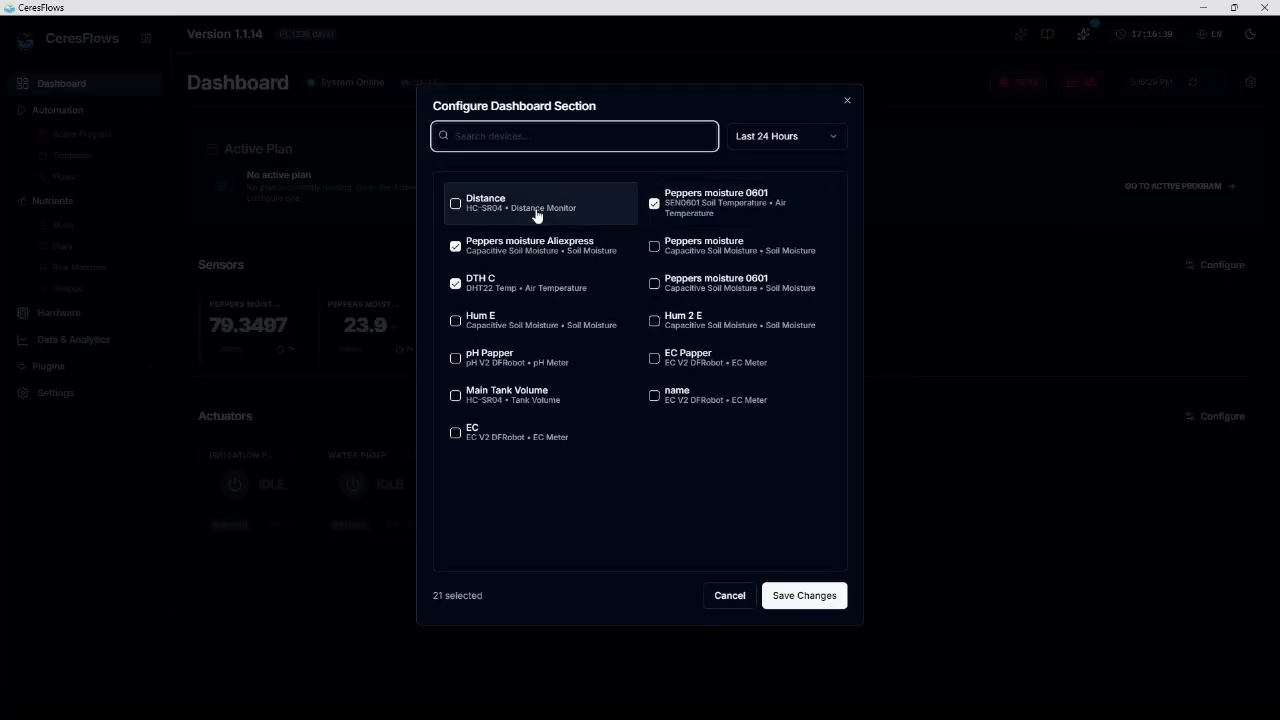
{"action": "left_click", "coordinate": [500, 206]}
{"action": "left_click", "coordinate": [763, 135]}
{"action": "left_click", "coordinate": [803, 603]}
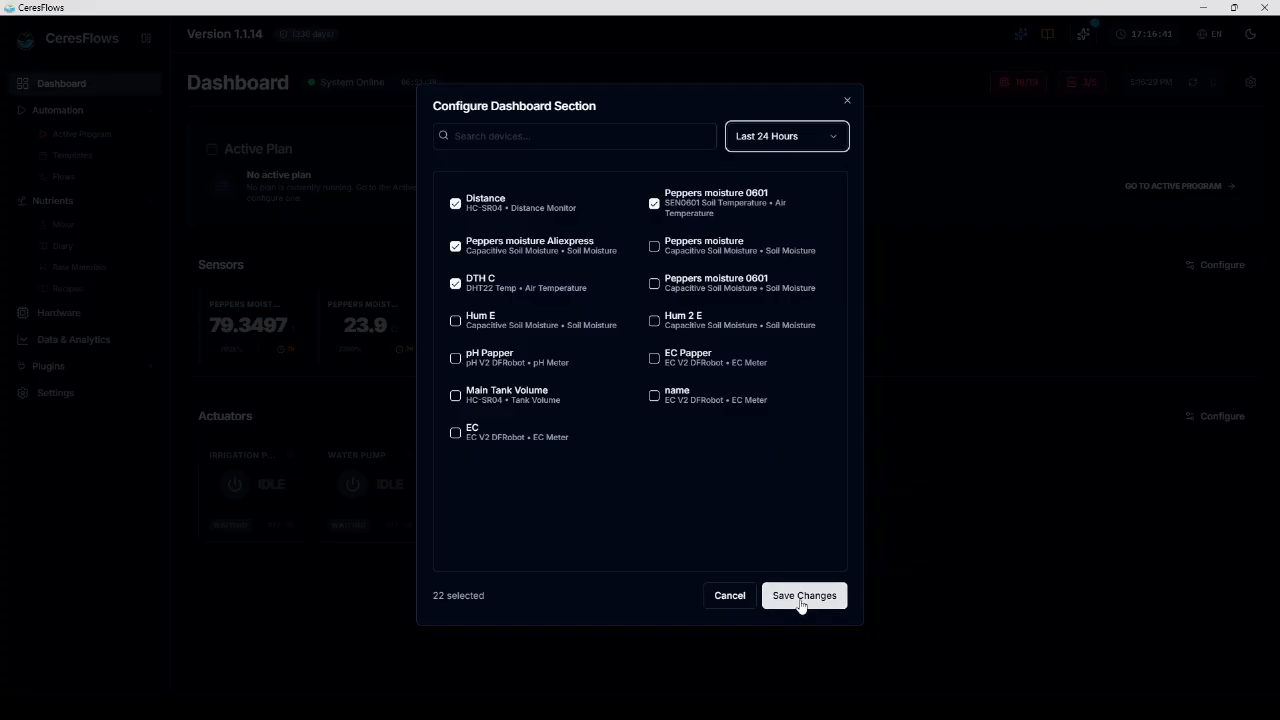
{"action": "left_click", "coordinate": [805, 598]}
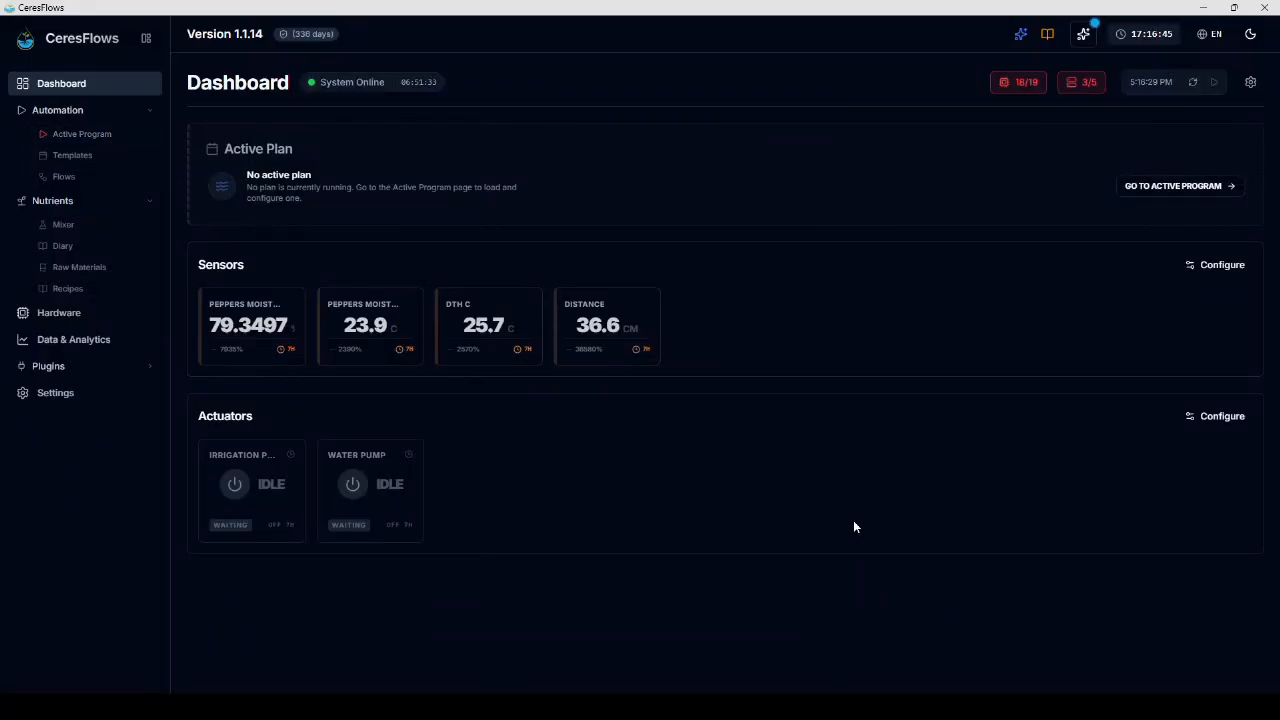
{"action": "key", "text": "alt+Tab"}
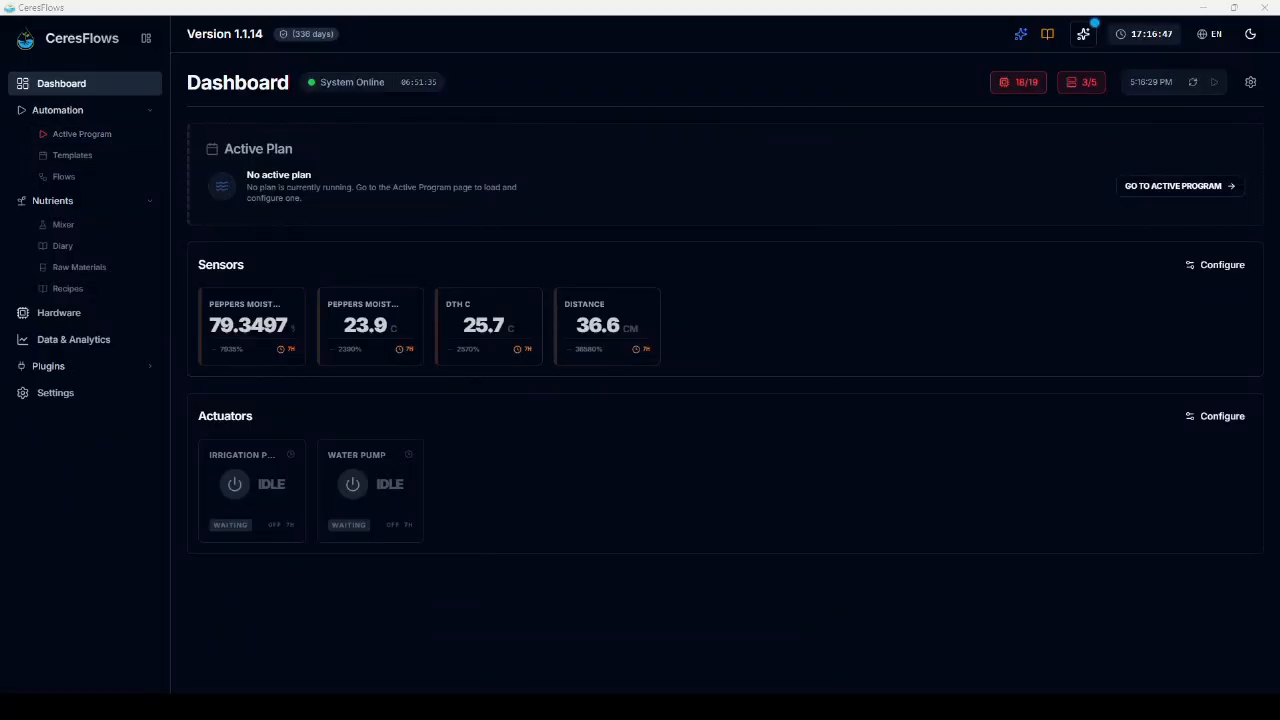